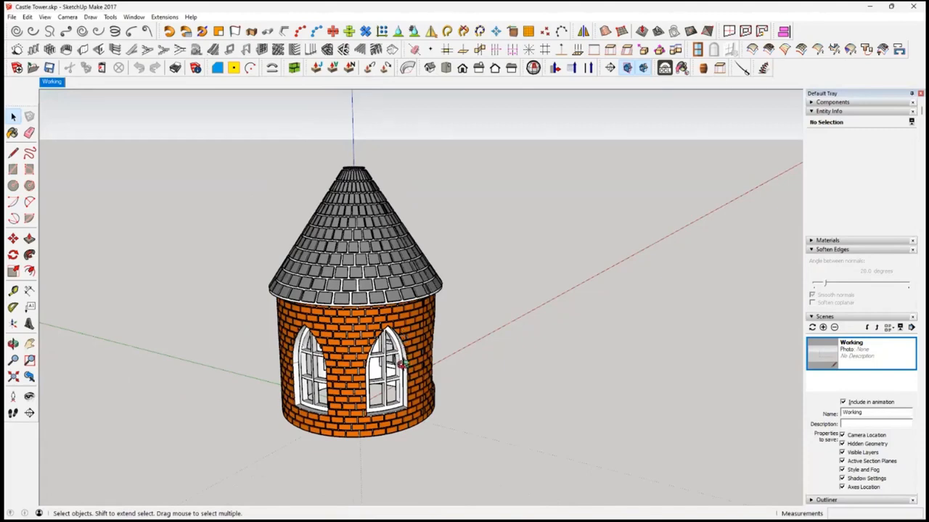
# Examine the finished castle tower from outside and underneath, including the tiled conical roof, brick wall and arched windows.
pyautogui.moveTo(401, 365); pyautogui.dragTo(361, 264, button='middle')
pyautogui.scroll(3, 377, 303)
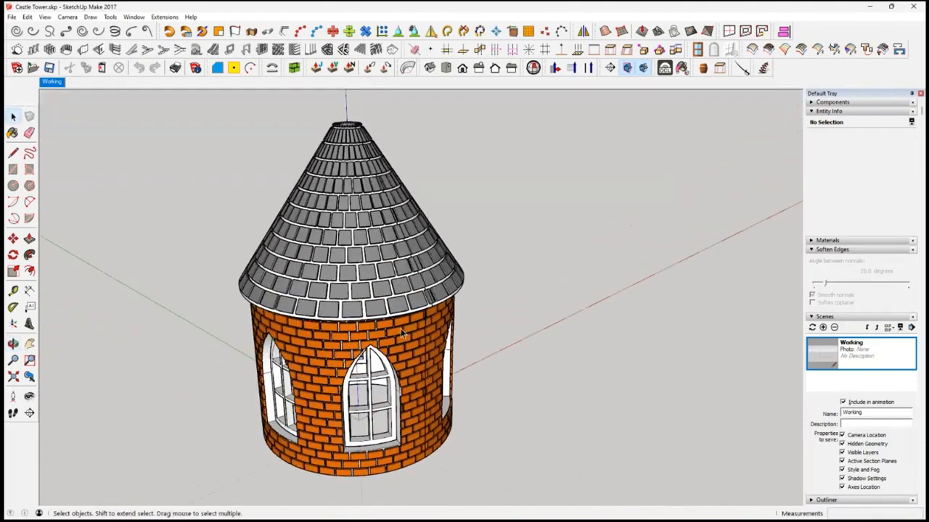
pyautogui.moveTo(419, 424); pyautogui.dragTo(393, 211, button='middle')
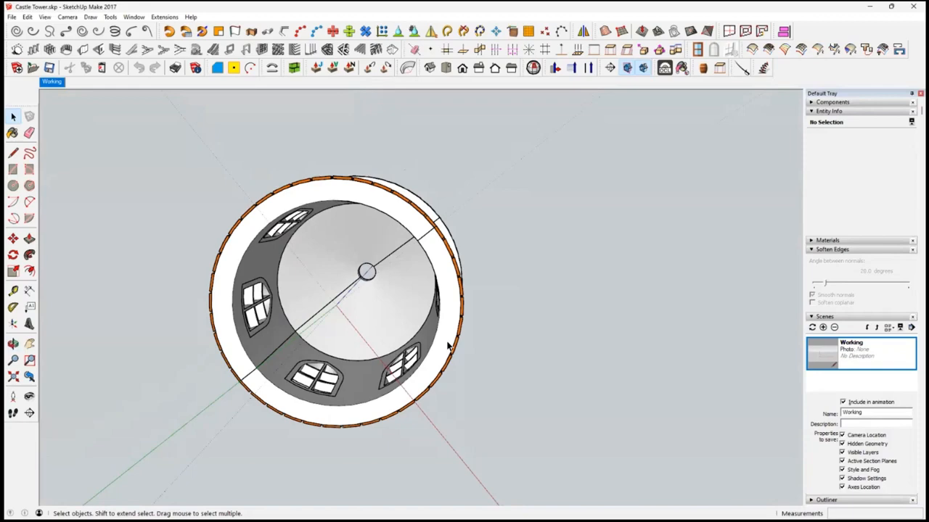
pyautogui.scroll(5, 448, 346)
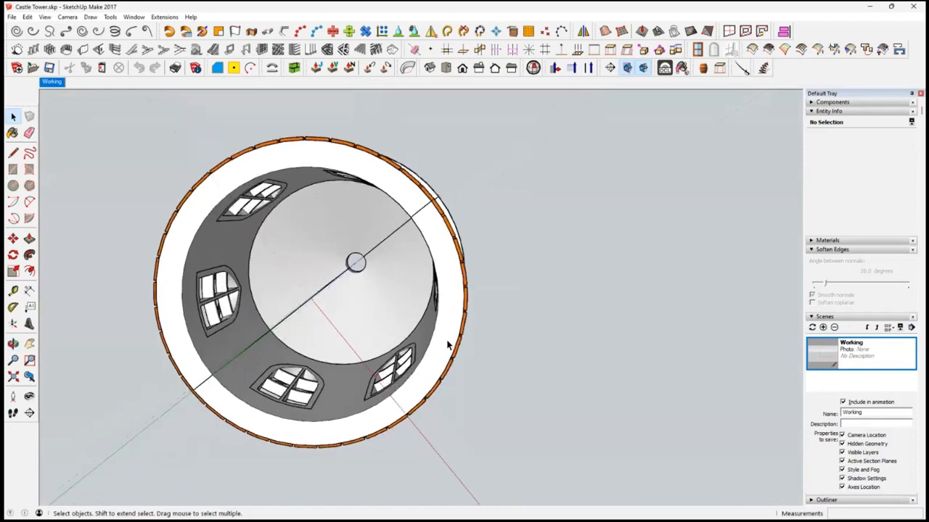
pyautogui.moveTo(448, 344); pyautogui.dragTo(373, 326, button='middle')
pyautogui.scroll(-3, 396, 266)
pyautogui.moveTo(396, 265); pyautogui.dragTo(371, 358, button='middle')
pyautogui.scroll(3, 370, 360)
pyautogui.moveTo(357, 390); pyautogui.dragTo(473, 421, button='middle')
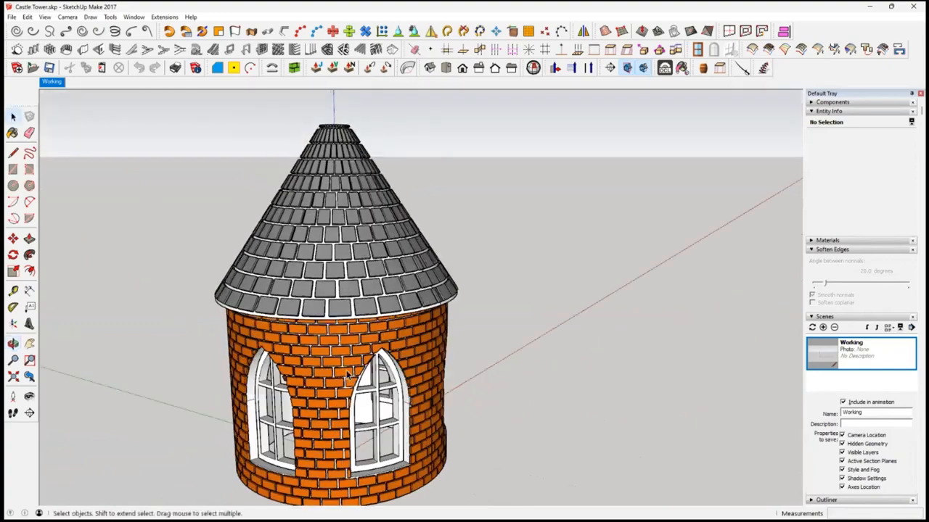
pyautogui.moveTo(340, 360); pyautogui.dragTo(98, 335, button='middle')
# Delete the entire castle tower model, including its roof, wall and windows.
pyautogui.scroll(-5, 352, 365)
pyautogui.moveTo(207, 170); pyautogui.dragTo(486, 470)
pyautogui.press('Delete')
# Draw a flat circle with a 2 m radius centred on the origin.
pyautogui.moveTo(491, 468)
pyautogui.mouseDown(button='middle')
pyautogui.moveTo(433, 377)
pyautogui.moveTo(349, 382)
pyautogui.moveTo(305, 369)
pyautogui.mouseUp(button='middle')
pyautogui.click(13, 186)
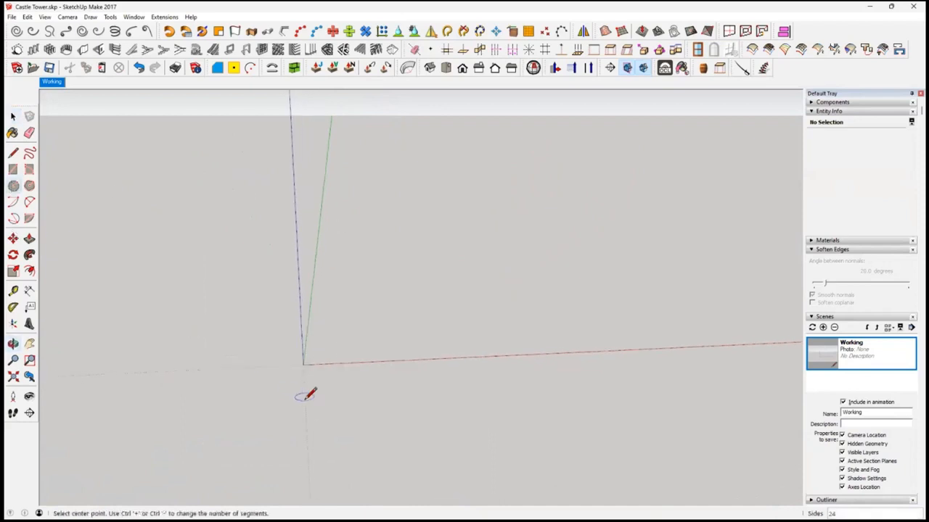
pyautogui.click(303, 365)
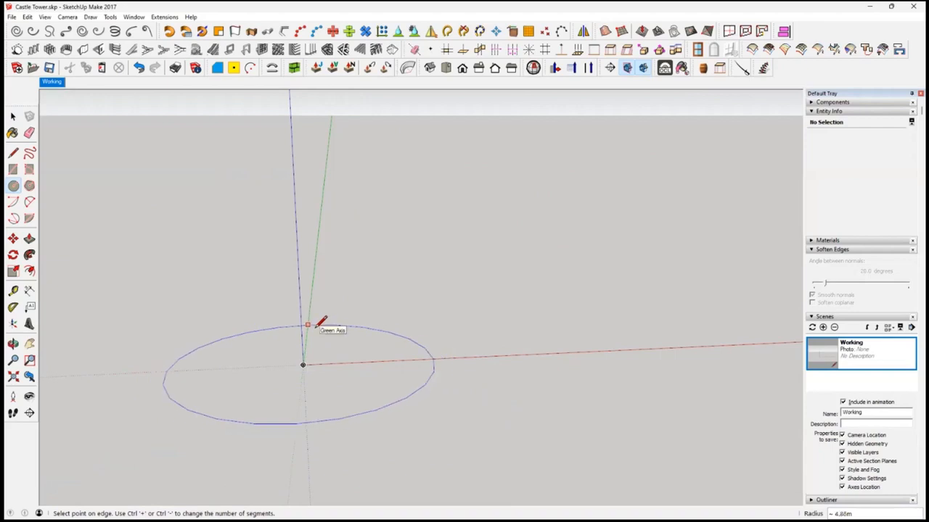
pyautogui.press('Return')
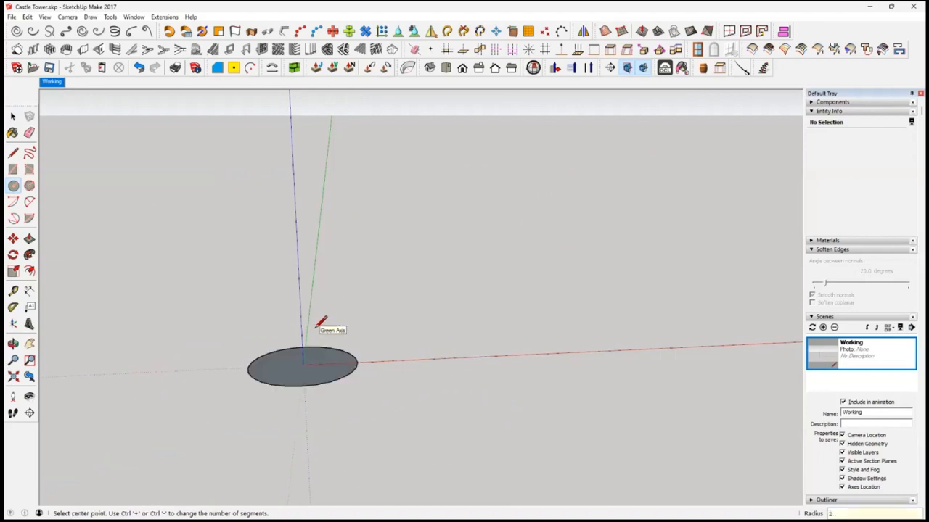
# Set the circle's number of segments to 48.
pyautogui.scroll(1, 344, 388)
pyautogui.moveTo(363, 371); pyautogui.dragTo(330, 415, button='middle')
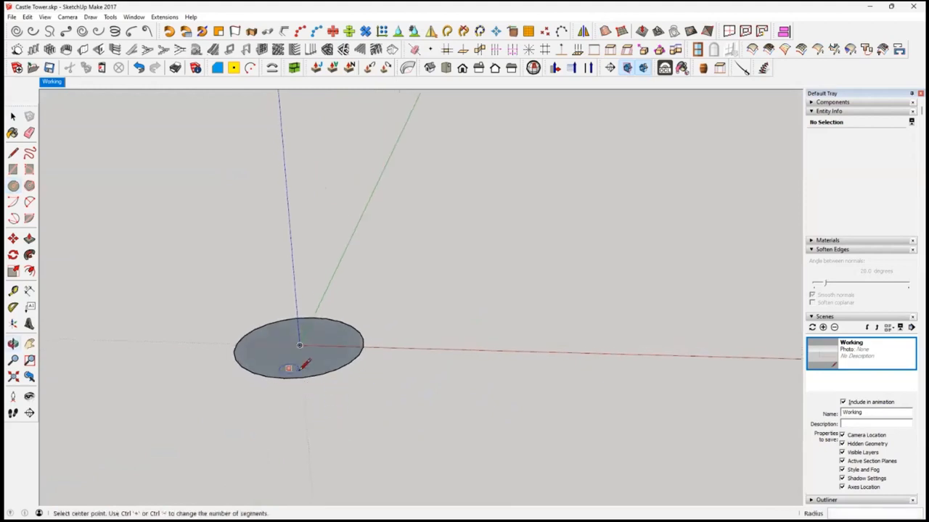
pyautogui.scroll(4, 304, 366)
pyautogui.moveTo(304, 367); pyautogui.dragTo(249, 452, button='middle')
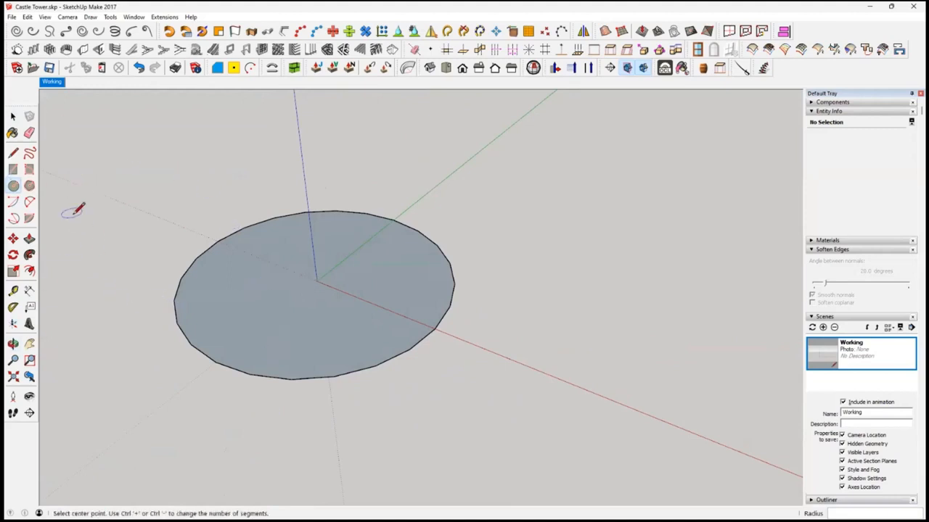
pyautogui.press('space')
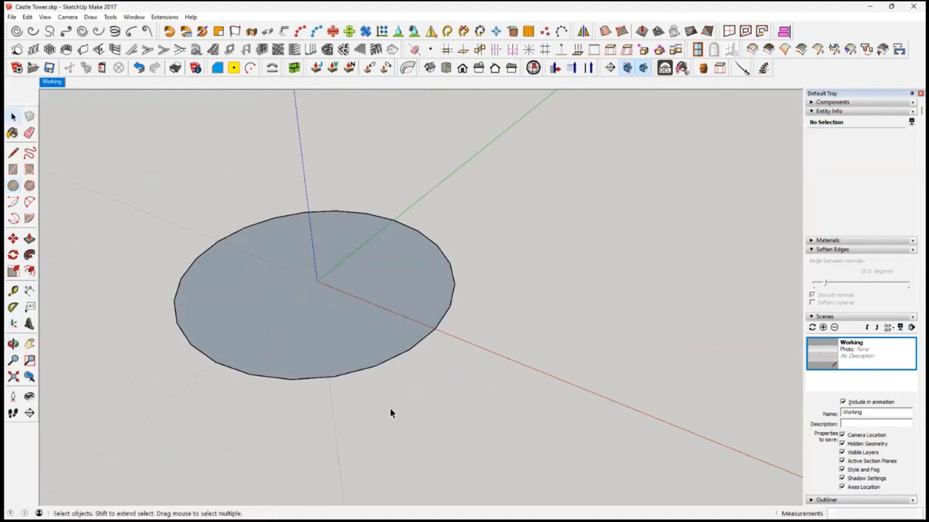
pyautogui.click(411, 352)
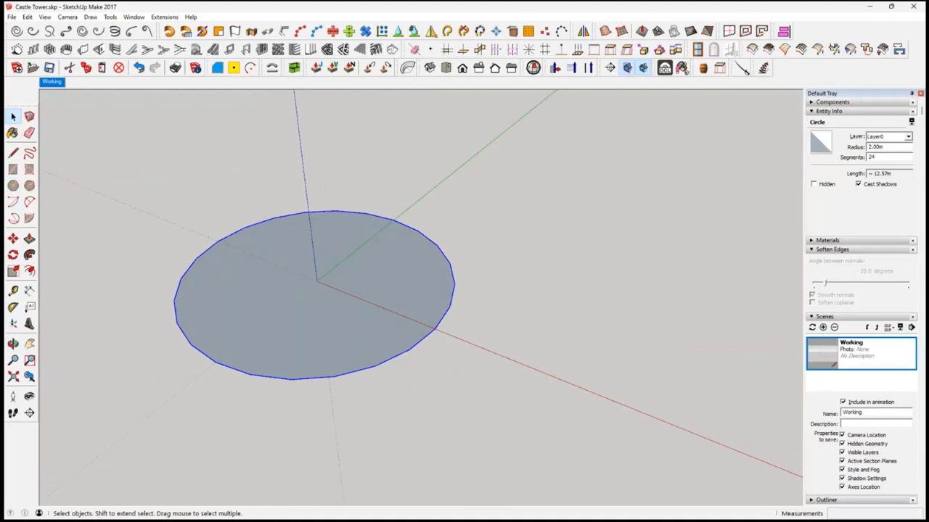
pyautogui.doubleClick(873, 158)
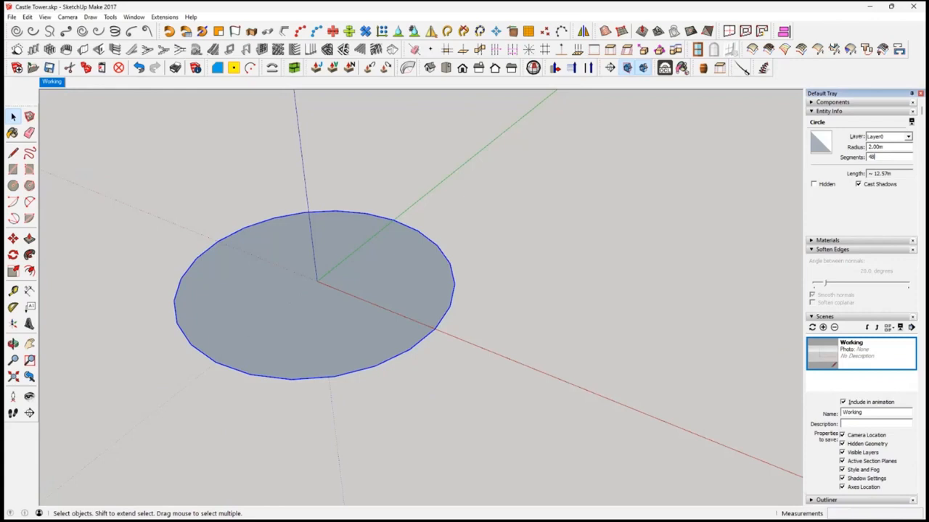
pyautogui.press('Return')
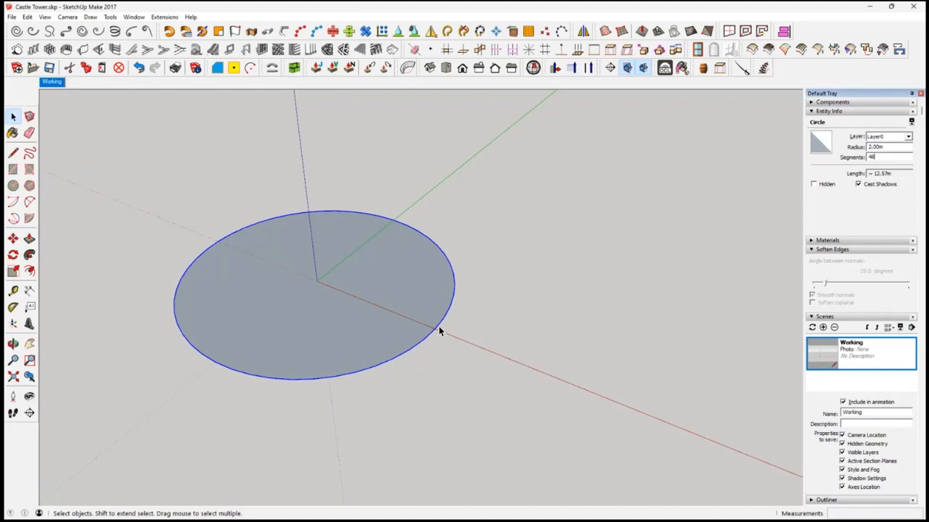
# Delete the 48-segment circle together with its face.
pyautogui.moveTo(492, 349)
pyautogui.mouseDown(button='middle')
pyautogui.moveTo(476, 380)
pyautogui.moveTo(489, 364)
pyautogui.mouseUp(button='middle')
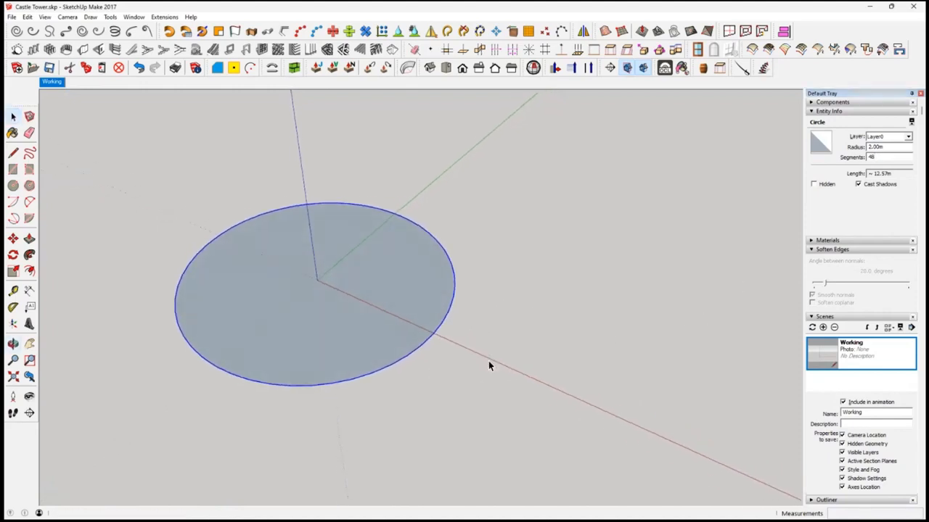
pyautogui.scroll(2, 404, 355)
pyautogui.moveTo(435, 381); pyautogui.dragTo(323, 368, button='middle')
pyautogui.scroll(-2, 424, 315)
pyautogui.click(505, 340)
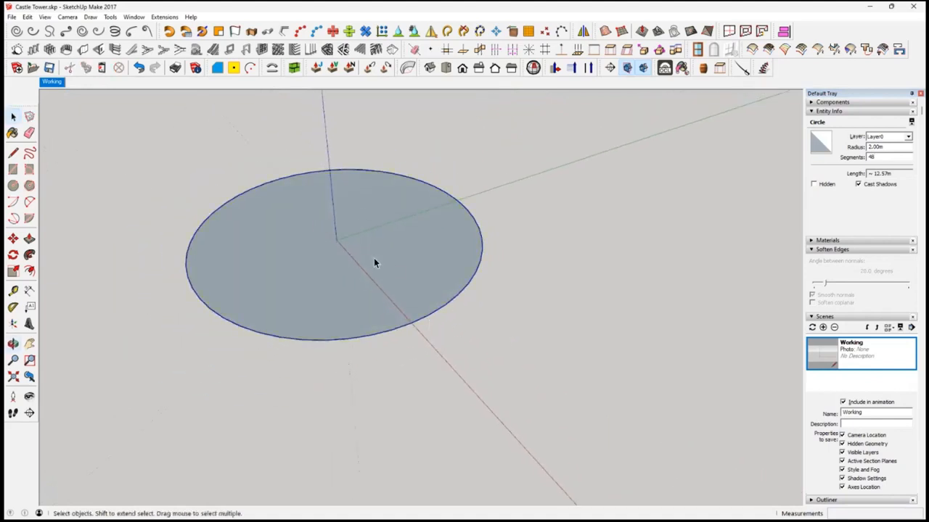
pyautogui.moveTo(375, 264); pyautogui.dragTo(355, 289, button='middle')
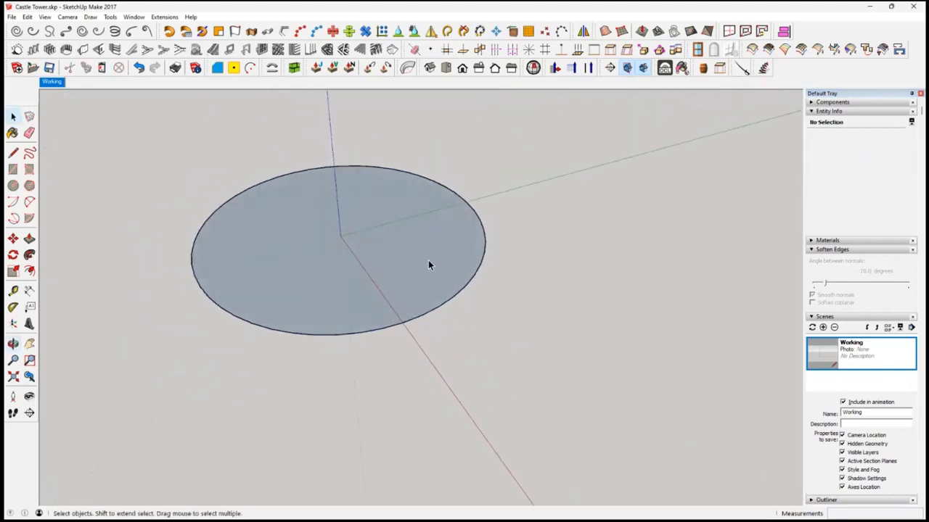
pyautogui.moveTo(428, 263); pyautogui.dragTo(628, 309, button='middle')
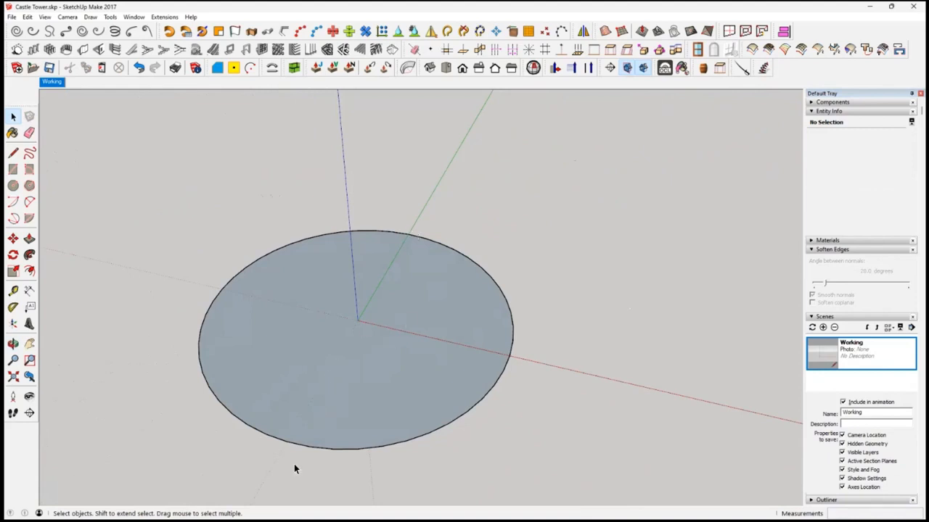
pyautogui.scroll(-4, 414, 281)
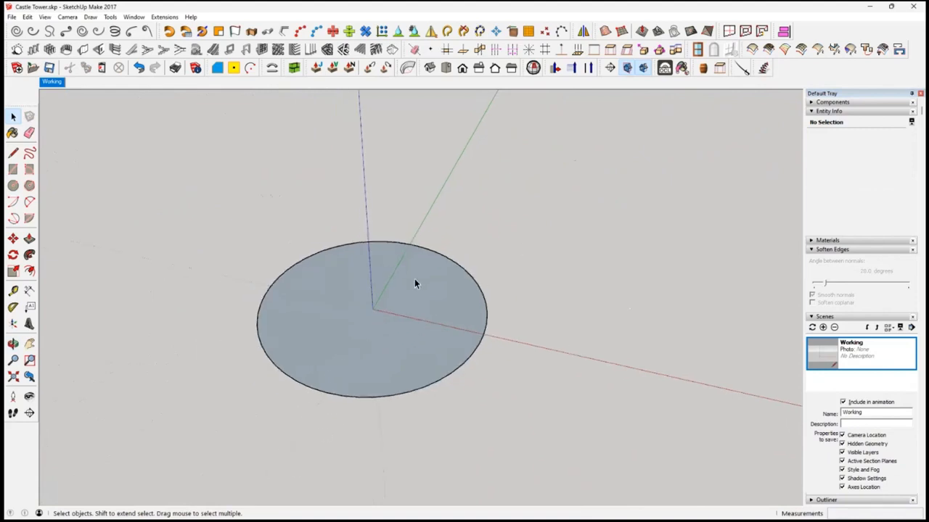
pyautogui.moveTo(193, 191); pyautogui.dragTo(515, 411)
pyautogui.press('Delete')
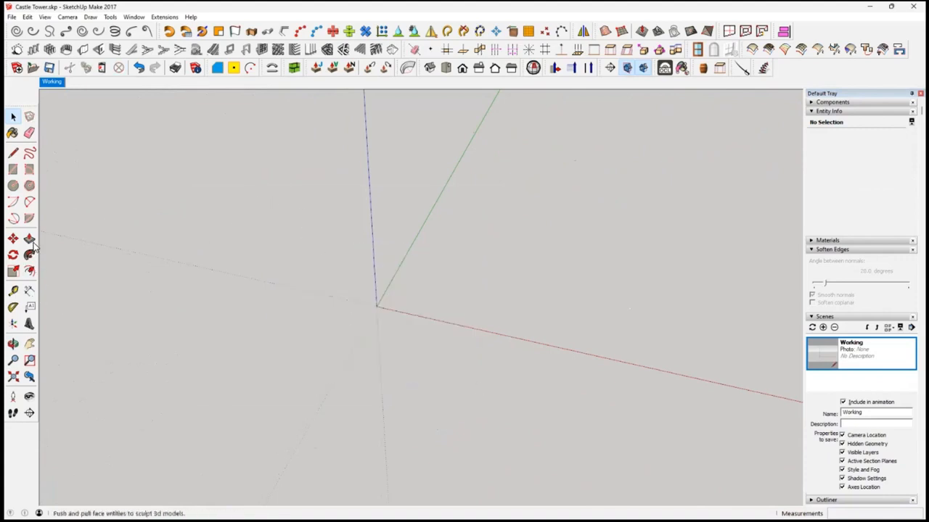
# Draw a 180-degree pie with a 2 m radius centred on the origin, starting on the green axis.
pyautogui.click(30, 220)
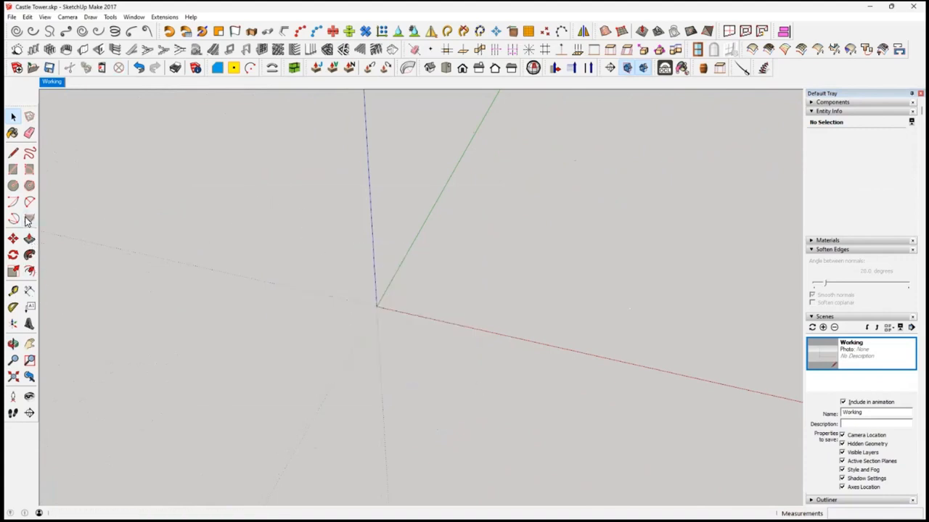
pyautogui.click(376, 306)
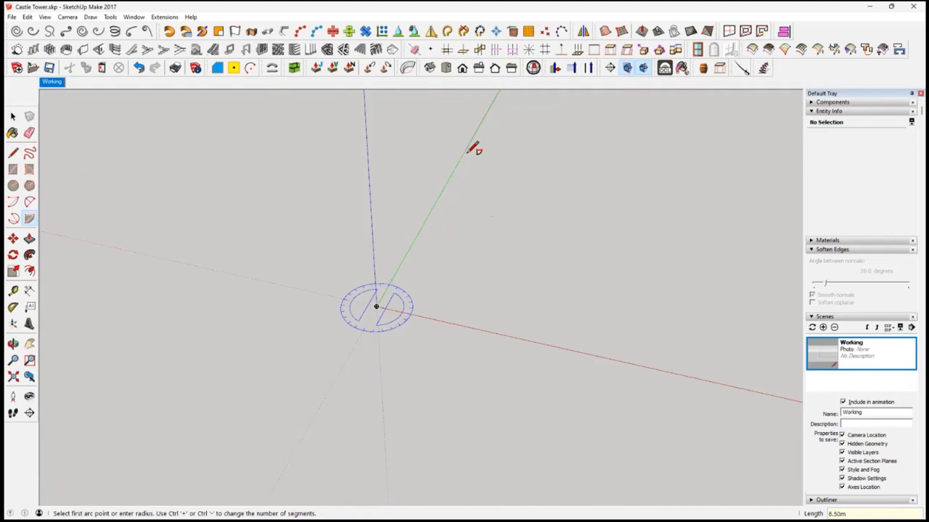
pyautogui.write('2')
pyautogui.press('Return')
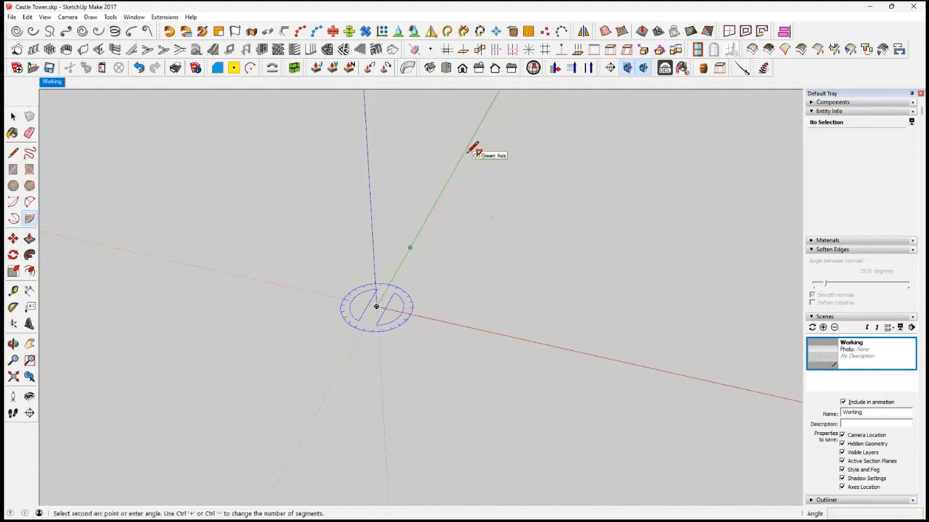
pyautogui.click(346, 360)
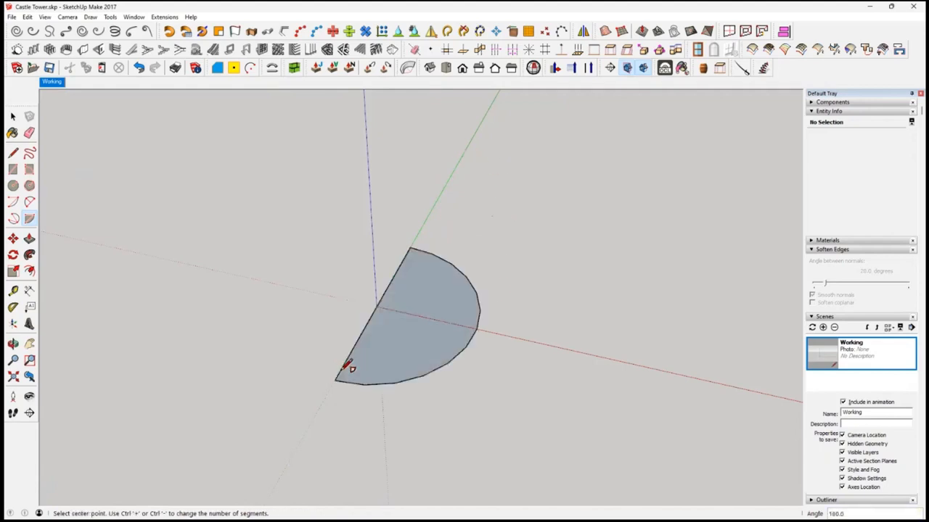
# Draw a smaller half-circle pie centred on the origin inside the large half circle.
pyautogui.scroll(5, 419, 359)
pyautogui.moveTo(459, 349); pyautogui.dragTo(427, 399, button='middle')
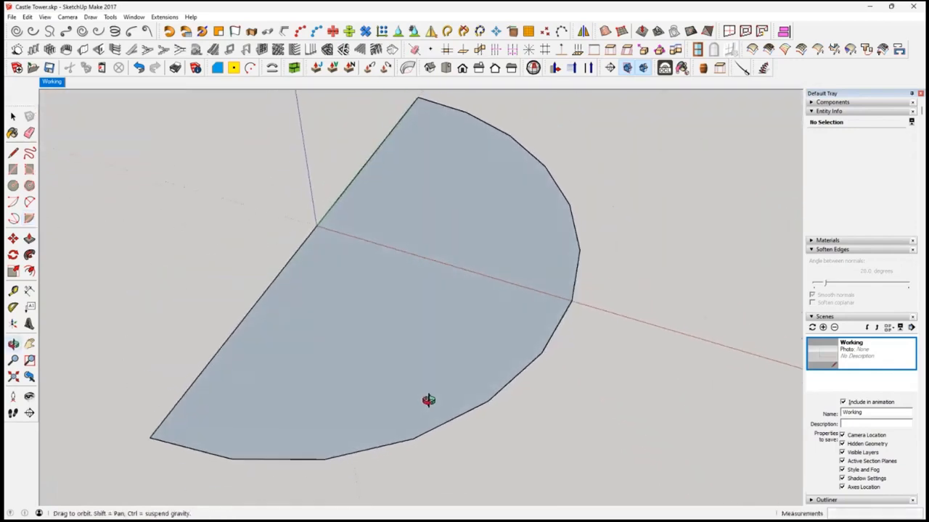
pyautogui.click(316, 226)
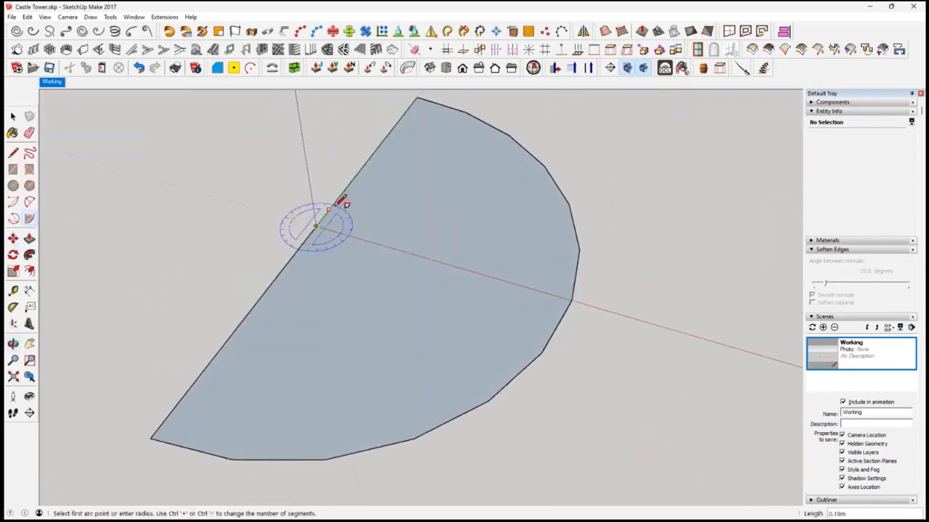
pyautogui.click(339, 196)
pyautogui.click(308, 253)
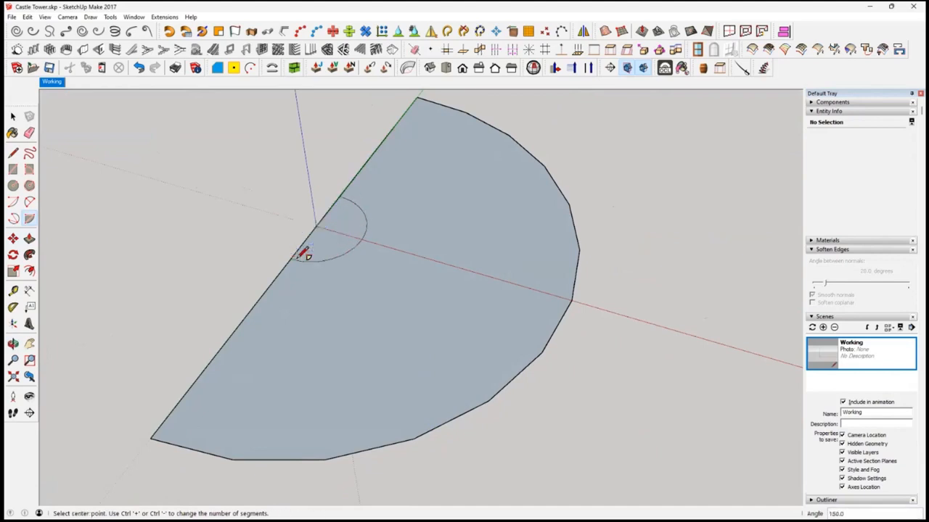
pyautogui.press('space')
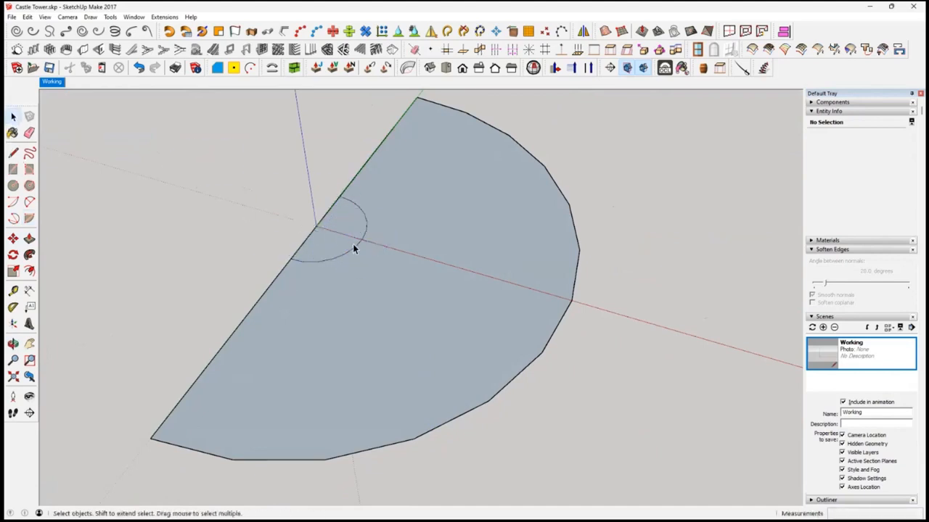
# Try to raise the small half-circle face vertically with the Move tool.
pyautogui.click(351, 243)
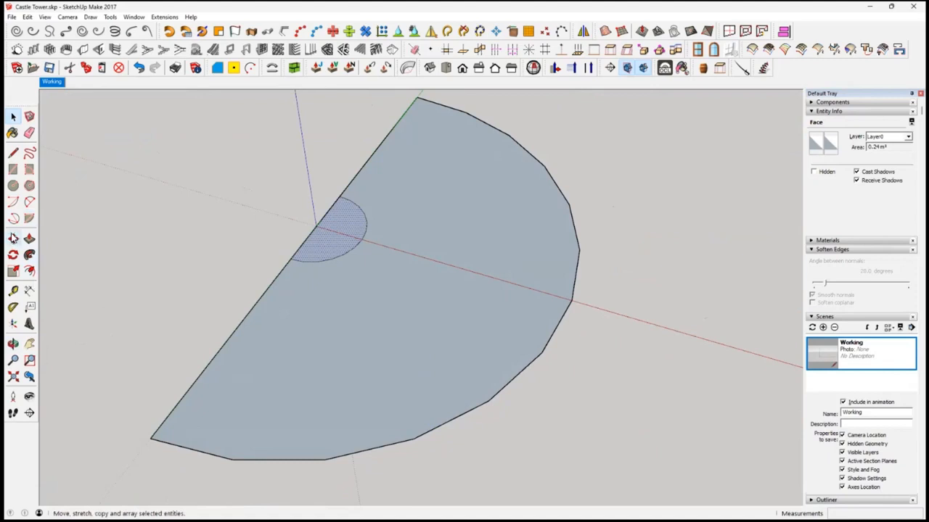
pyautogui.click(12, 237)
pyautogui.click(333, 244)
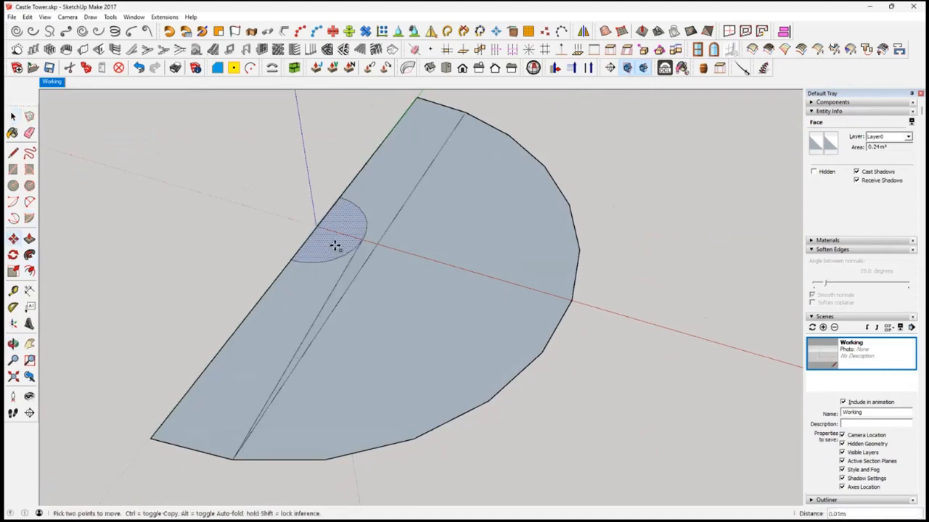
pyautogui.moveTo(324, 172); pyautogui.dragTo(290, 172, button='middle')
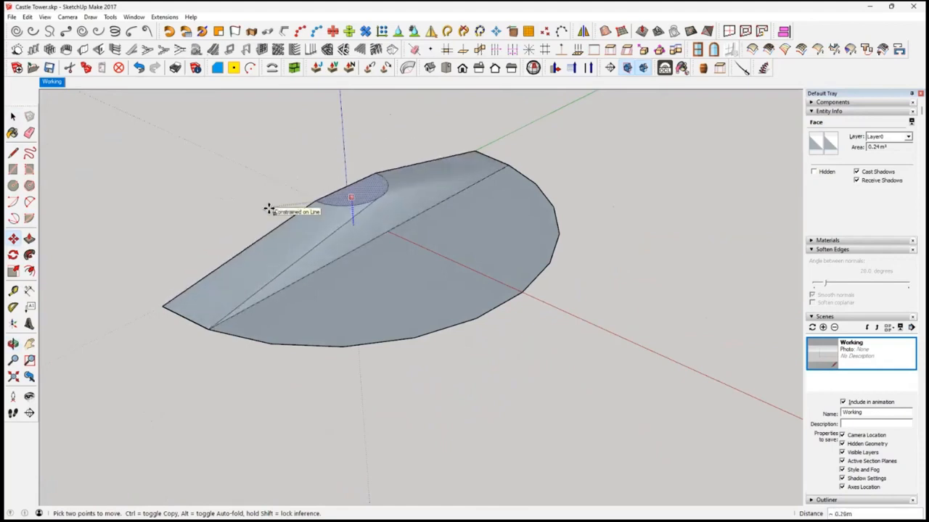
pyautogui.press('Escape')
pyautogui.press('space')
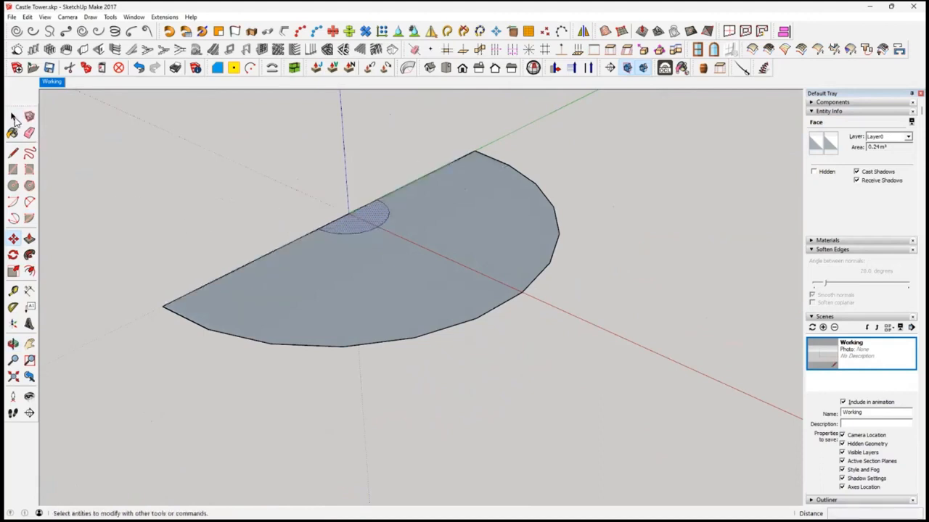
# Delete both half-circle shapes at the origin.
pyautogui.moveTo(191, 183); pyautogui.dragTo(135, 110, button='middle')
pyautogui.moveTo(135, 110); pyautogui.dragTo(566, 425)
pyautogui.press('Delete')
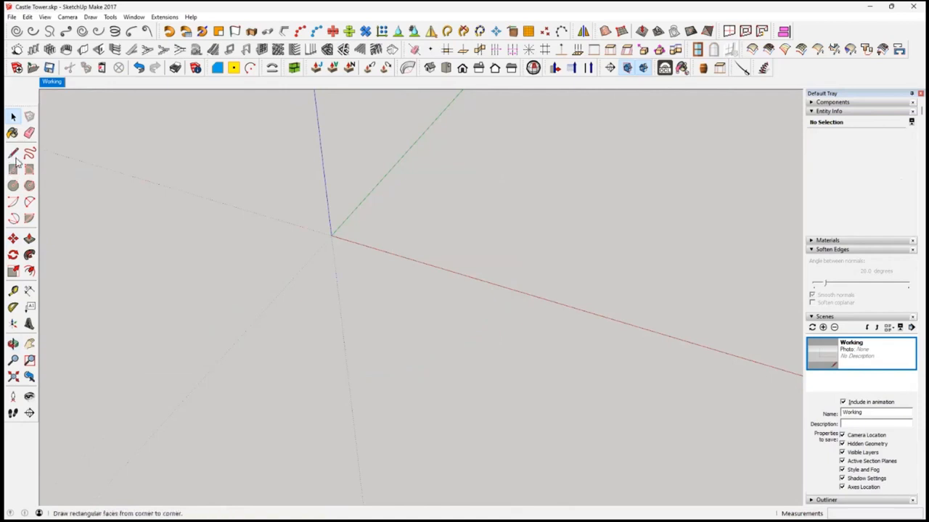
# Draw a new flat circle with a 2 m radius centred on the origin.
pyautogui.click(13, 185)
pyautogui.click(331, 235)
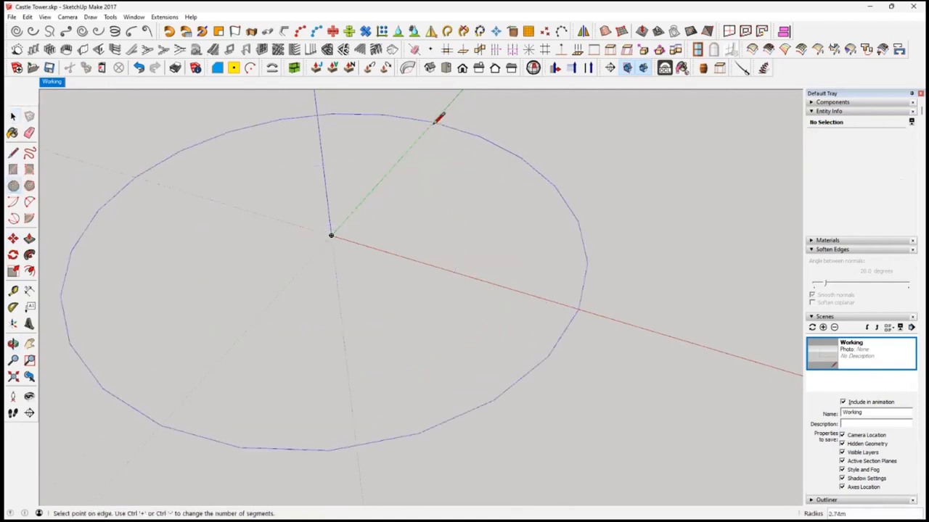
pyautogui.write('2')
pyautogui.press('Return')
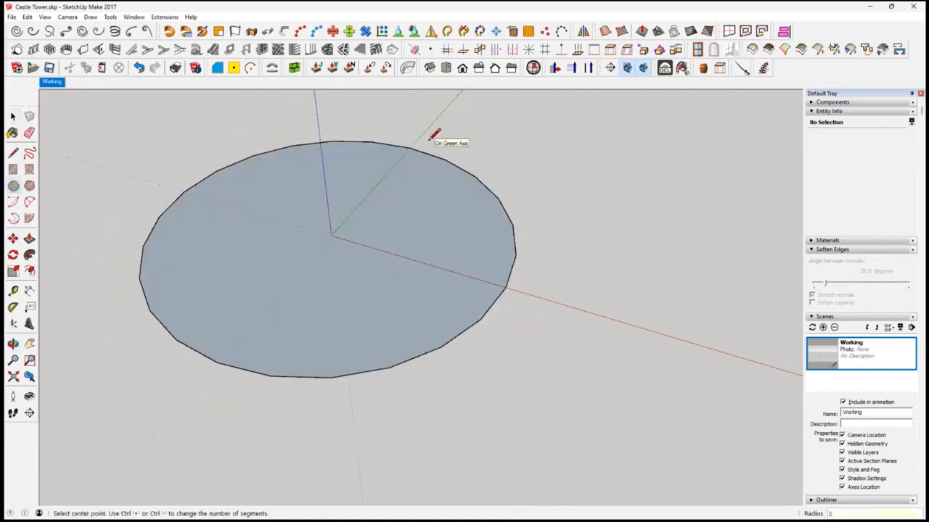
pyautogui.press('space')
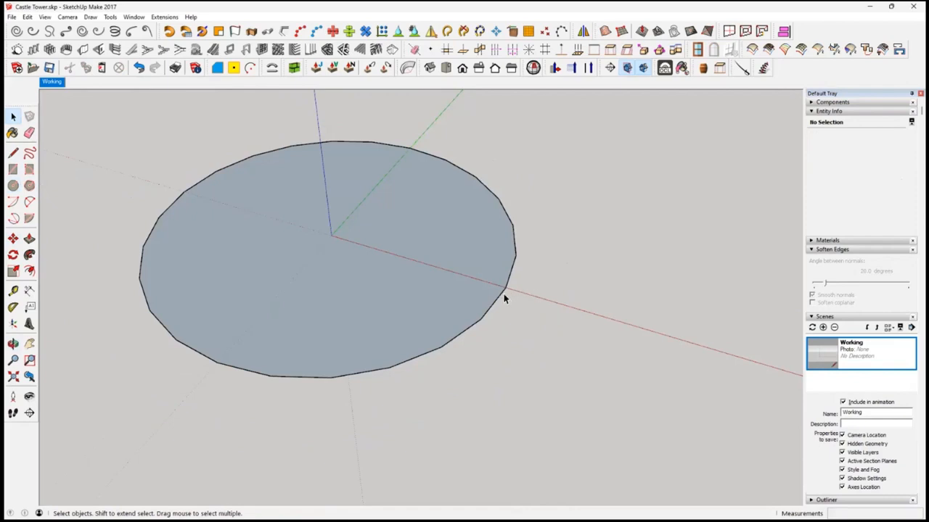
# Set the 2 m circle's segment count to 48.
pyautogui.click(505, 298)
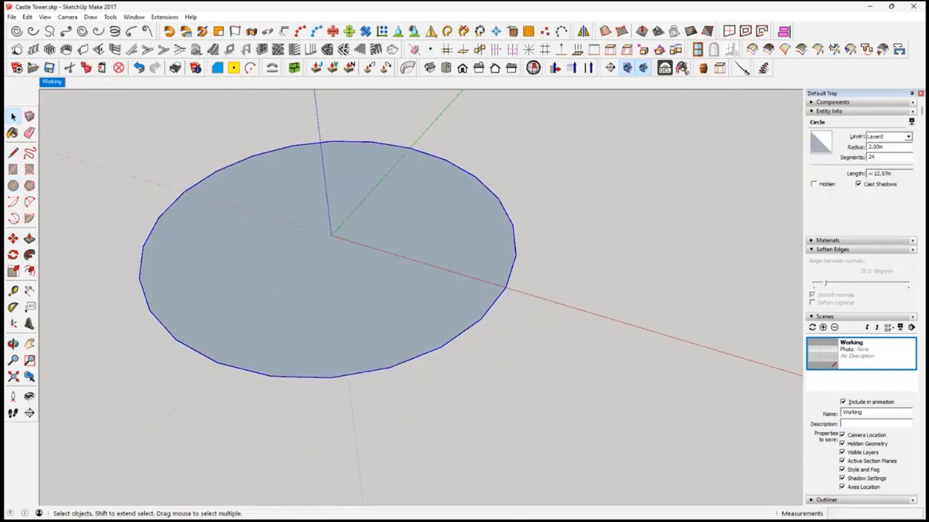
pyautogui.doubleClick(872, 157)
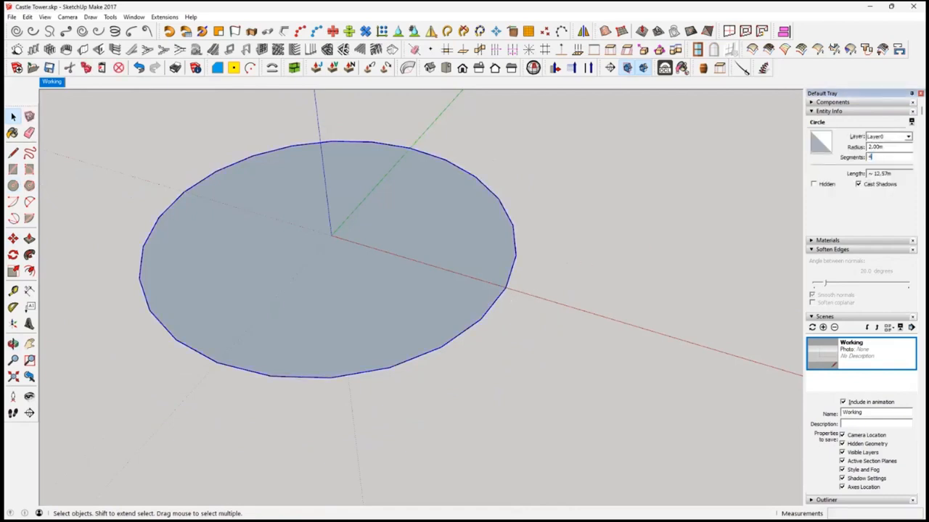
pyautogui.write('48')
pyautogui.press('Return')
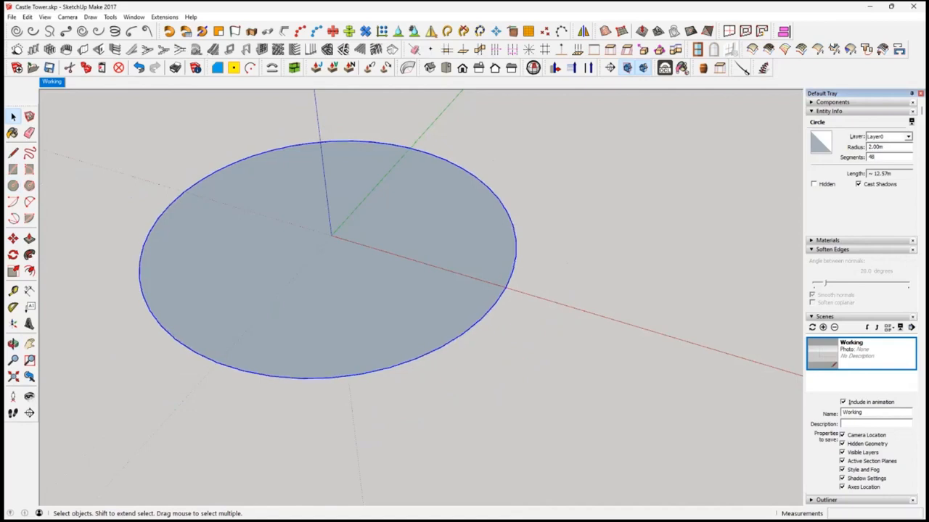
# Draw a 3 m vertical line upward from the circle's centre along the blue axis.
pyautogui.scroll(-2, 305, 283)
pyautogui.moveTo(322, 301); pyautogui.dragTo(326, 346, button='middle')
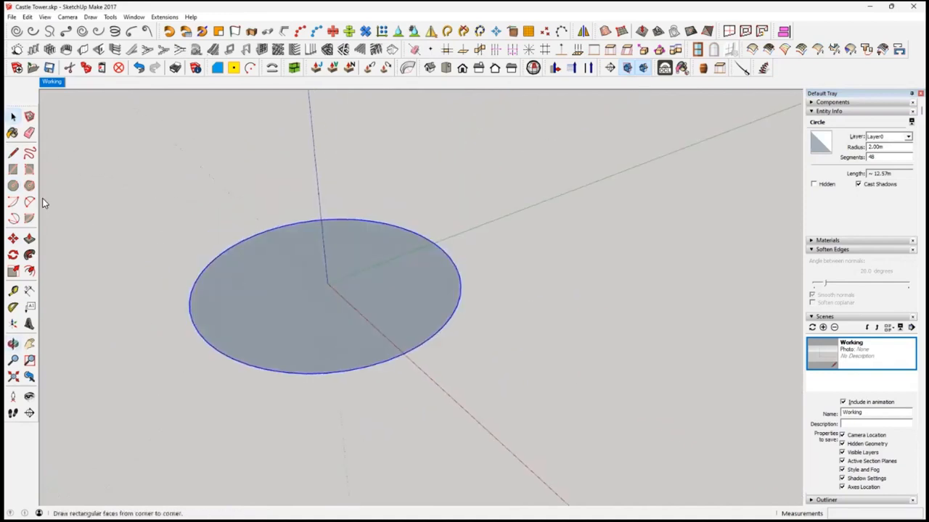
pyautogui.click(14, 153)
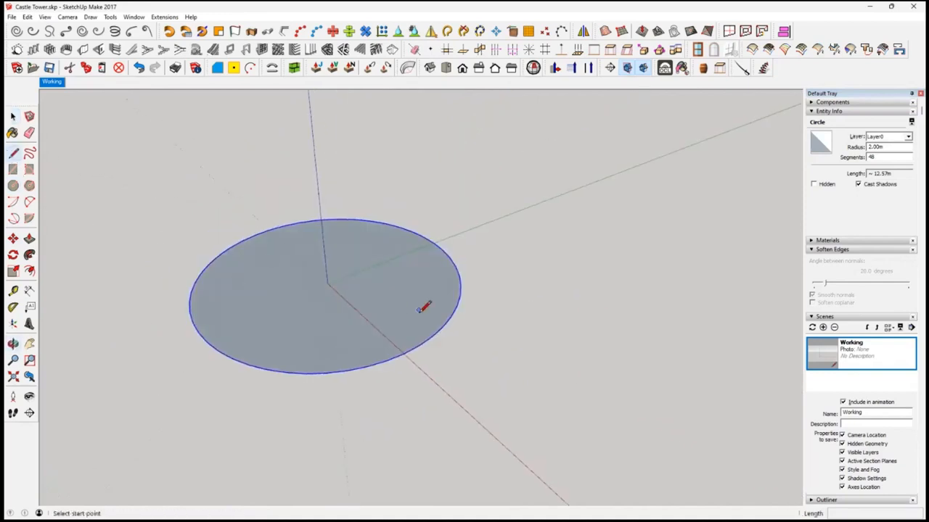
pyautogui.click(328, 283)
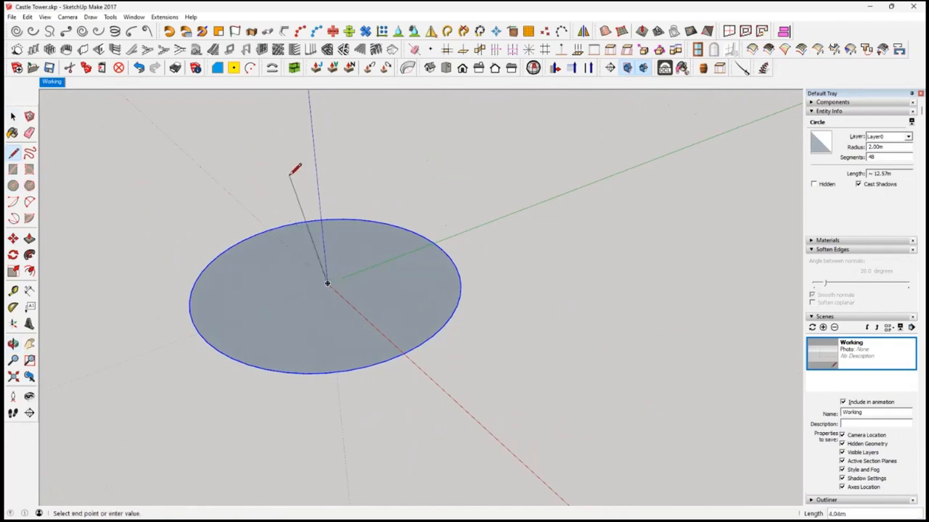
pyautogui.press('Up')
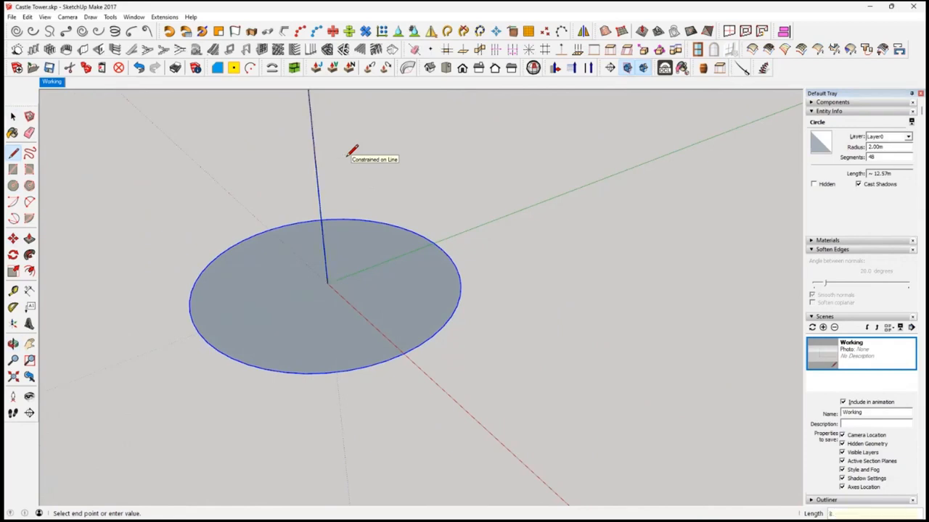
pyautogui.press('Return')
# Close a vertical triangular face by drawing lines from the vertical line's upper end to the circle's edge on the green axis and back to the centre.
pyautogui.scroll(-3, 392, 272)
pyautogui.moveTo(403, 299); pyautogui.dragTo(261, 280, button='middle')
pyautogui.scroll(3, 365, 252)
pyautogui.scroll(2, 365, 252)
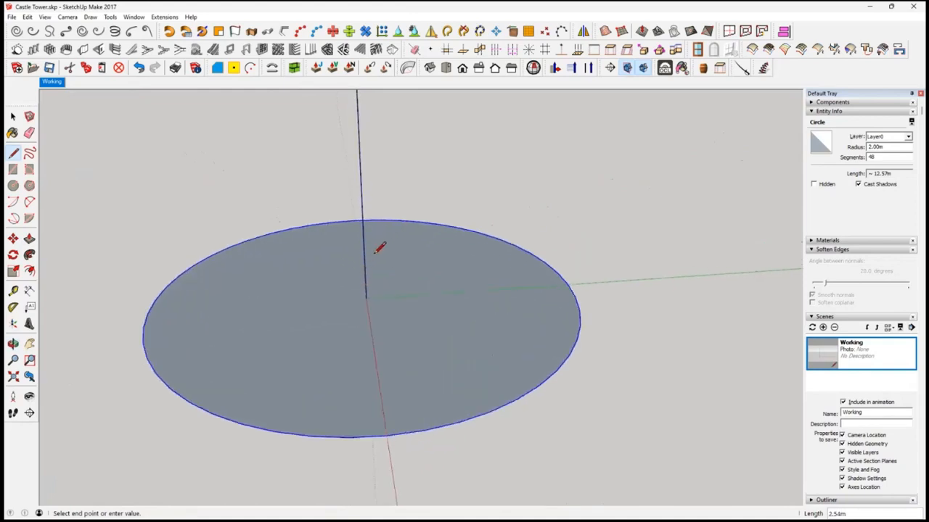
pyautogui.moveTo(394, 255); pyautogui.dragTo(385, 279, button='middle')
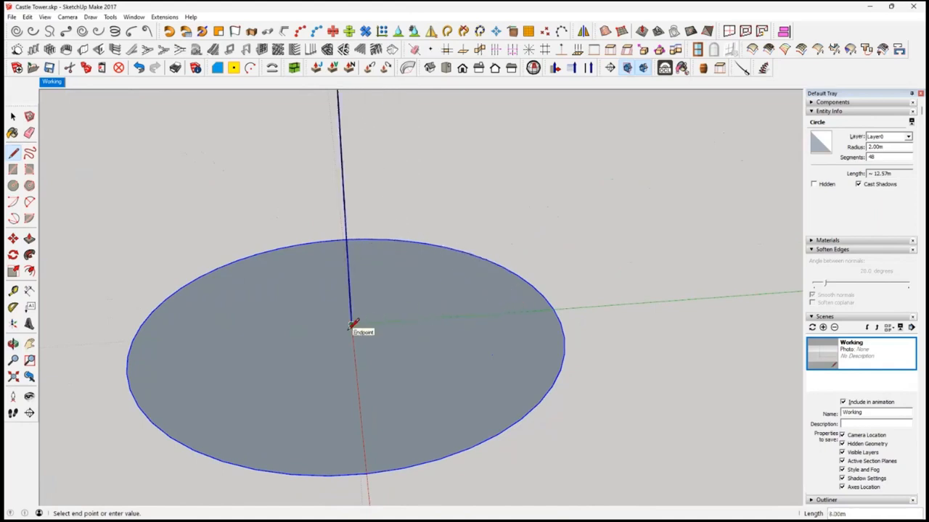
pyautogui.click(134, 338)
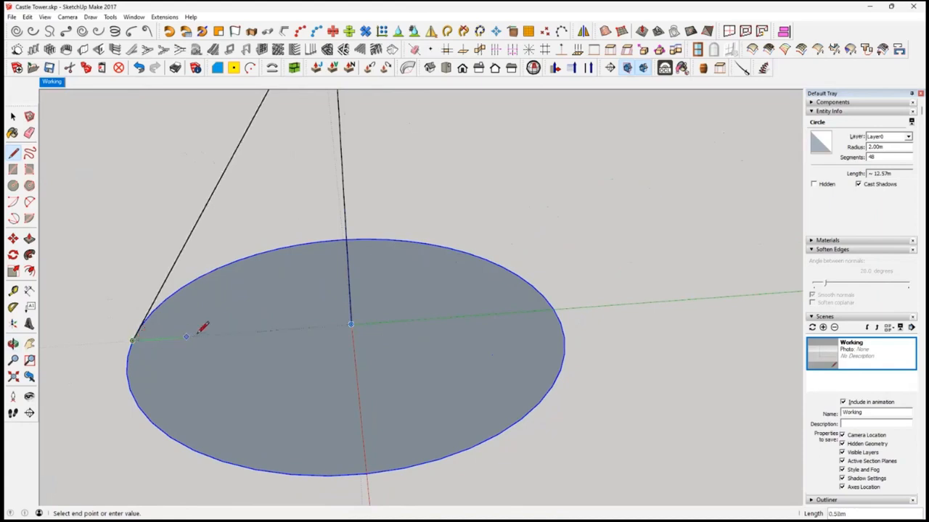
pyautogui.click(351, 324)
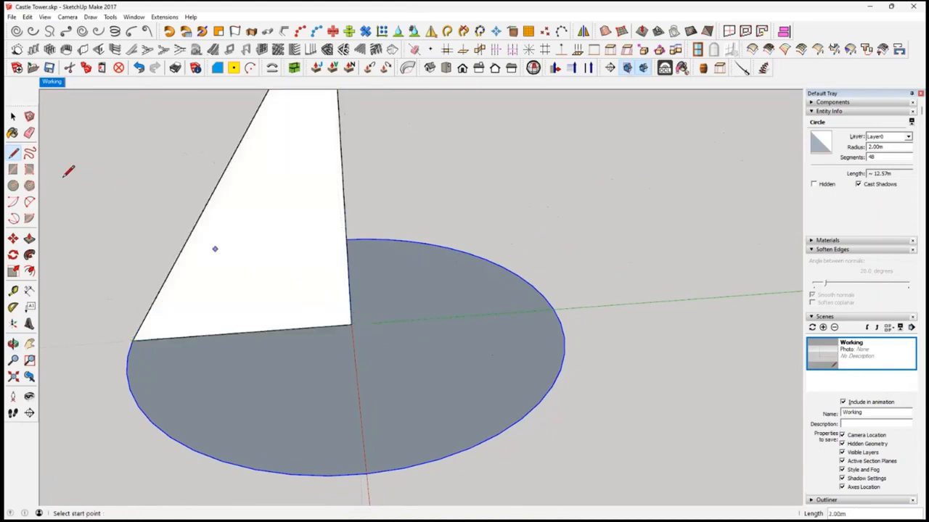
pyautogui.press('space')
# Copy the triangle's sloped edge 0.2 m inward along the green axis.
pyautogui.moveTo(290, 290); pyautogui.dragTo(441, 356, button='middle')
pyautogui.moveTo(257, 369); pyautogui.dragTo(395, 457, button='middle')
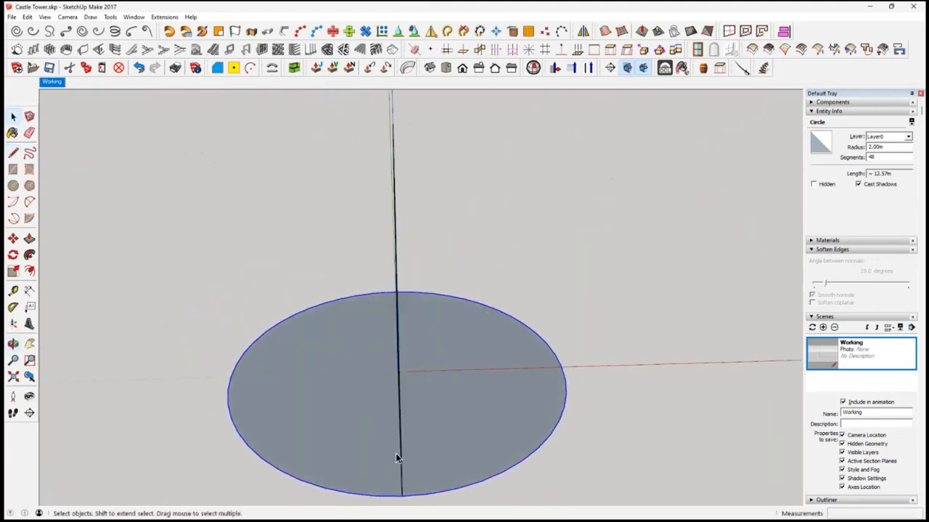
pyautogui.moveTo(415, 236); pyautogui.dragTo(123, 270, button='middle')
pyautogui.moveTo(362, 288); pyautogui.dragTo(363, 338, button='middle')
pyautogui.scroll(2, 312, 305)
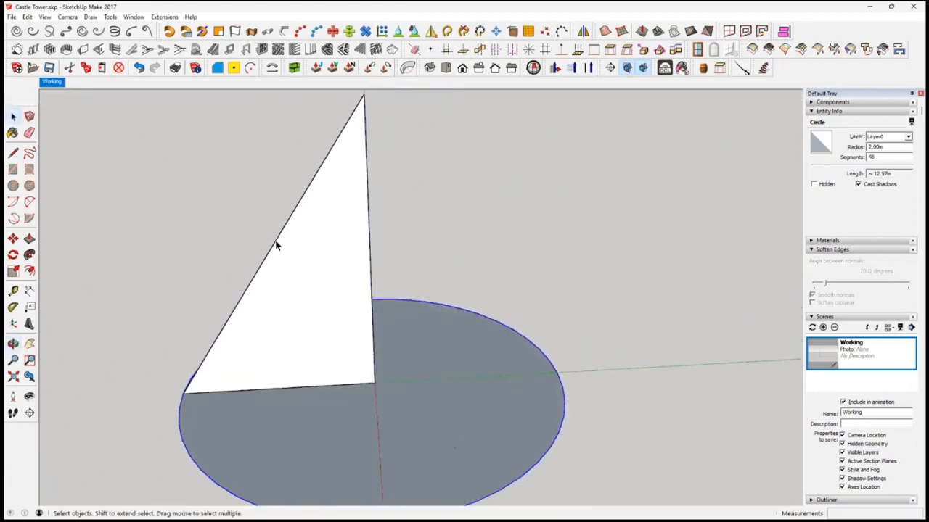
pyautogui.click(275, 249)
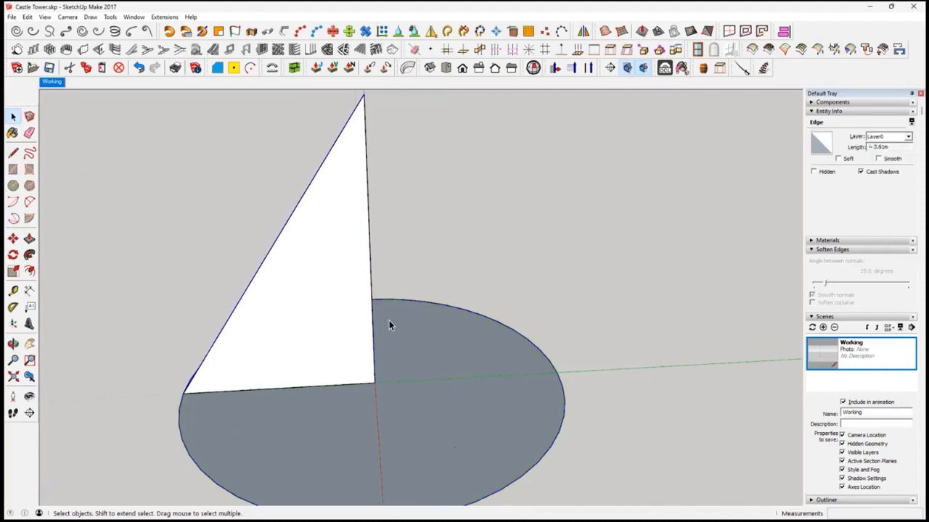
pyautogui.moveTo(380, 333)
pyautogui.mouseDown(button='middle')
pyautogui.moveTo(375, 320)
pyautogui.moveTo(376, 333)
pyautogui.mouseUp(button='middle')
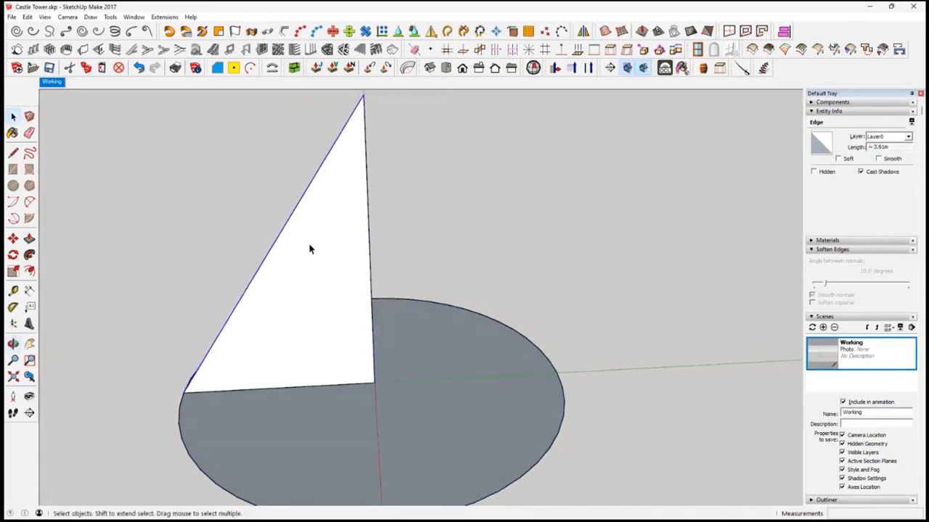
pyautogui.click(12, 238)
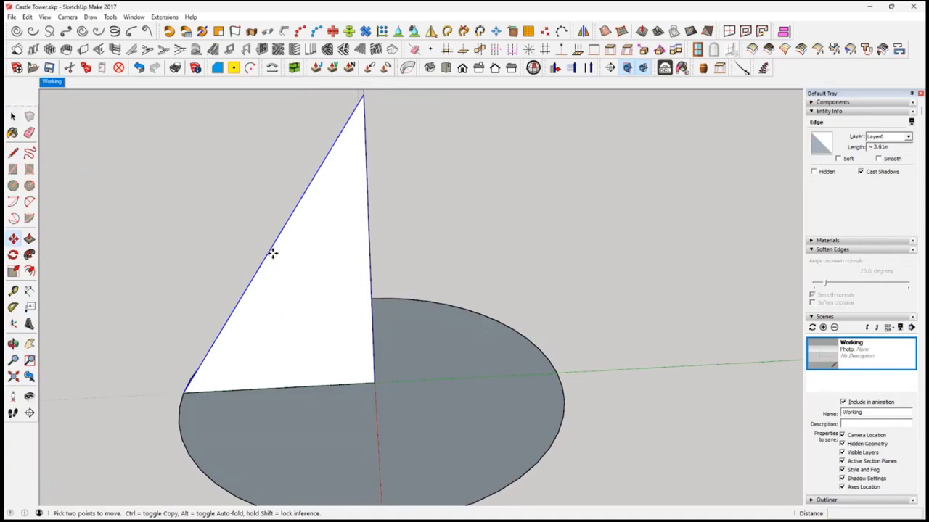
pyautogui.click(272, 253)
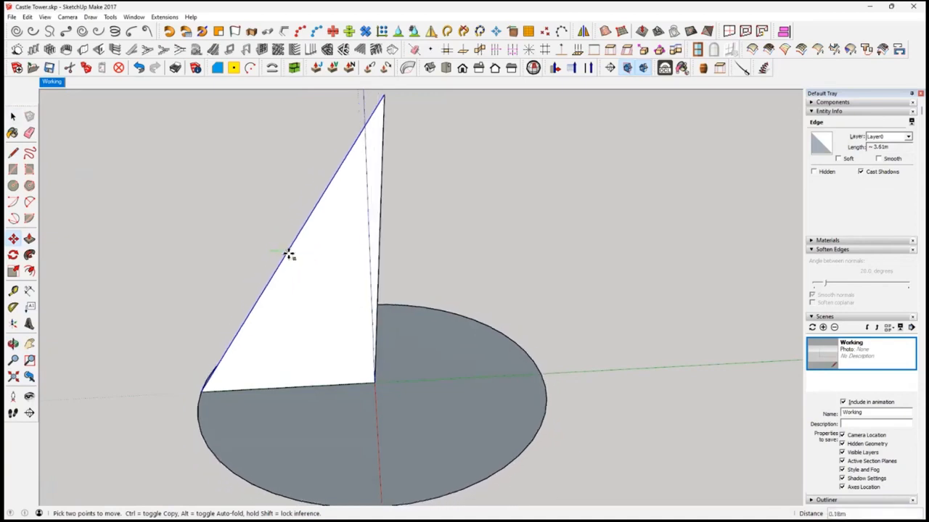
pyautogui.press('Escape')
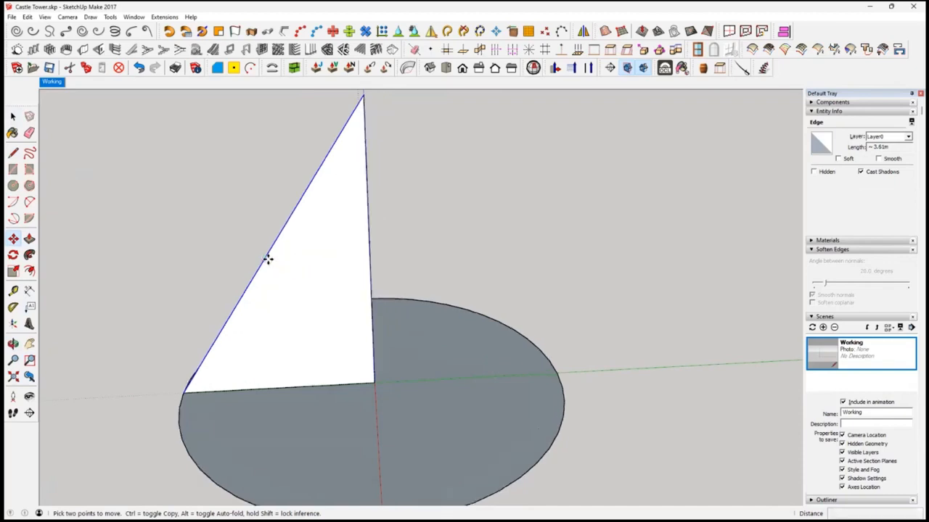
pyautogui.press('ctrl')
pyautogui.click(268, 259)
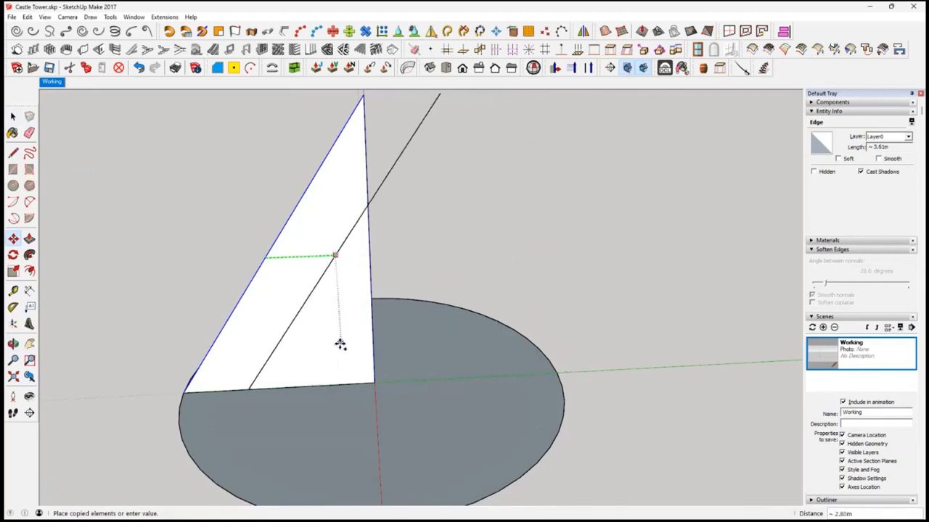
pyautogui.click(306, 360)
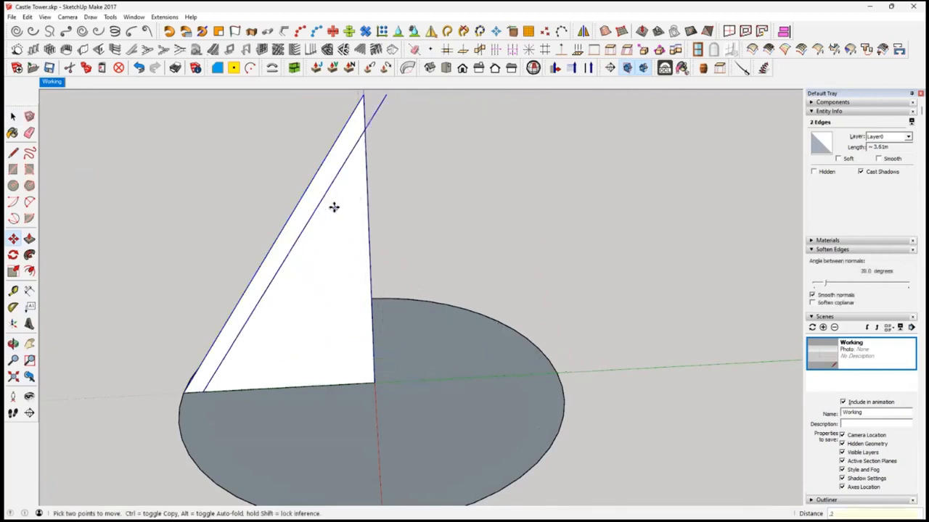
pyautogui.moveTo(368, 294); pyautogui.dragTo(358, 312, button='middle')
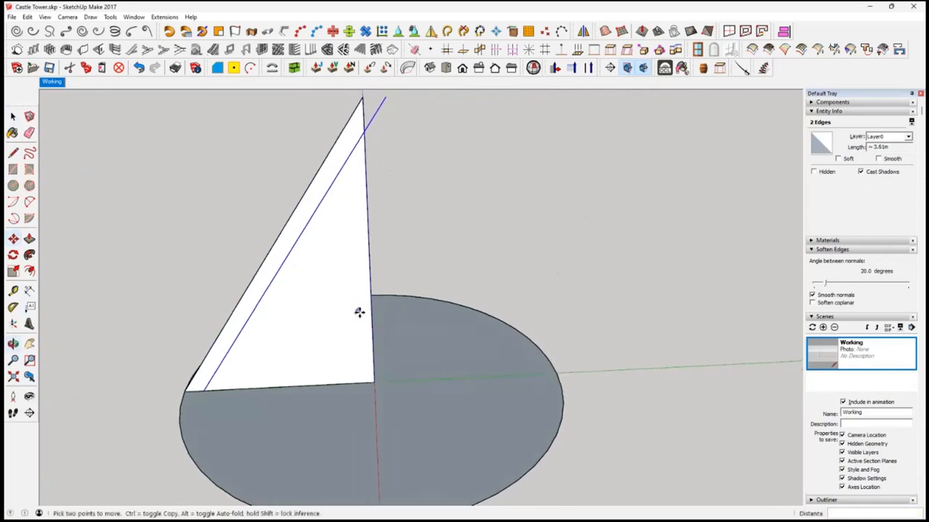
# Copy the triangle's vertical centre edge 0.2 m toward the sloped side along the green axis.
pyautogui.hotkey('ctrl', 't')
pyautogui.click(372, 268)
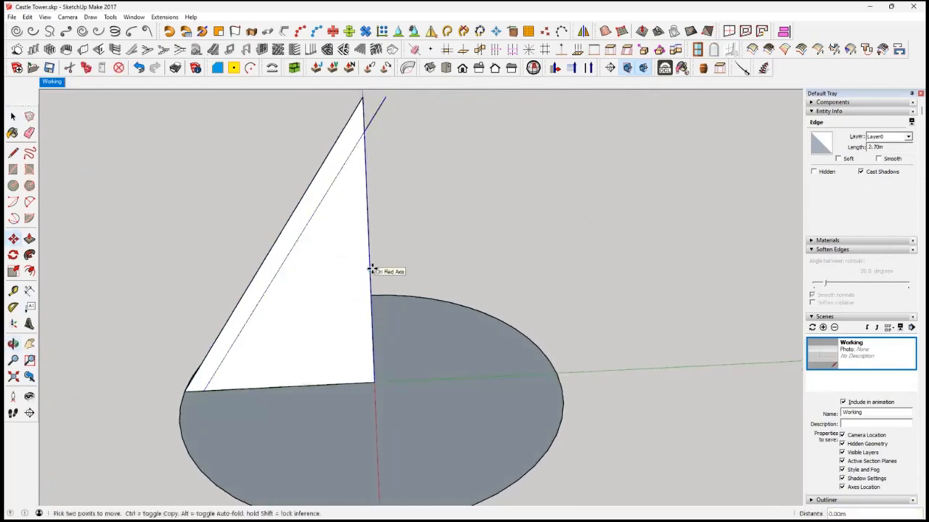
pyautogui.press('ctrl')
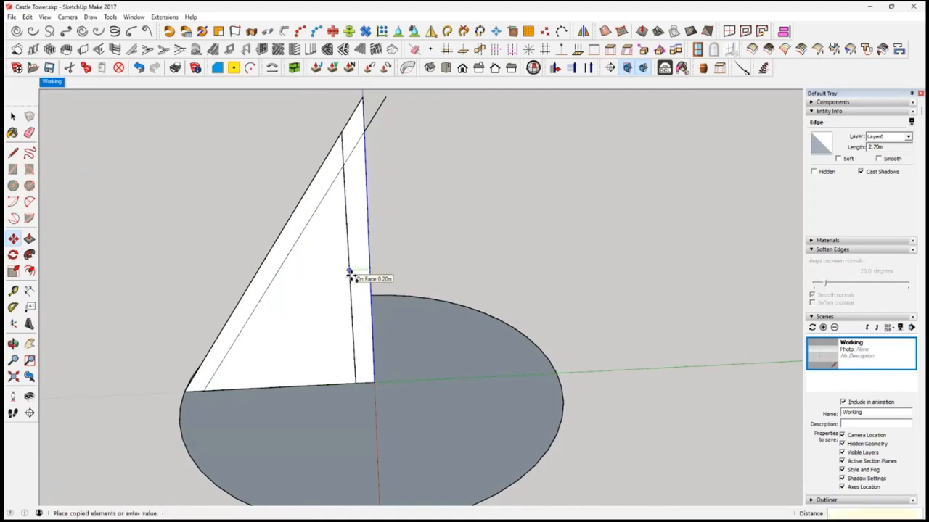
pyautogui.click(349, 273)
# Delete the parts of the outer sloped edge and its copy that extend past the copied vertical edge at the triangle's tip.
pyautogui.moveTo(649, 232); pyautogui.dragTo(460, 263, button='middle')
pyautogui.scroll(-4, 457, 265)
pyautogui.keyDown('shift'); pyautogui.moveTo(443, 336); pyautogui.dragTo(369, 331, button='middle'); pyautogui.keyUp('shift')
pyautogui.moveTo(369, 331); pyautogui.dragTo(366, 360, button='middle')
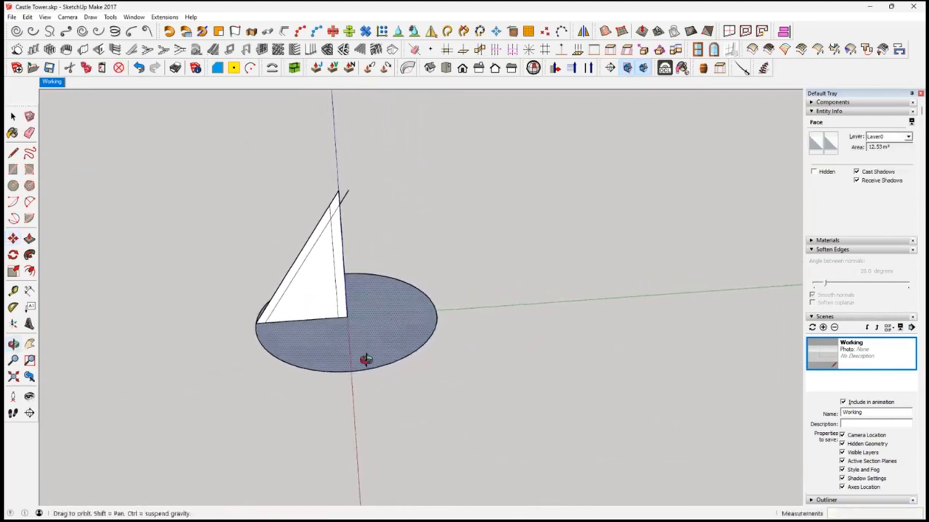
pyautogui.scroll(5, 346, 283)
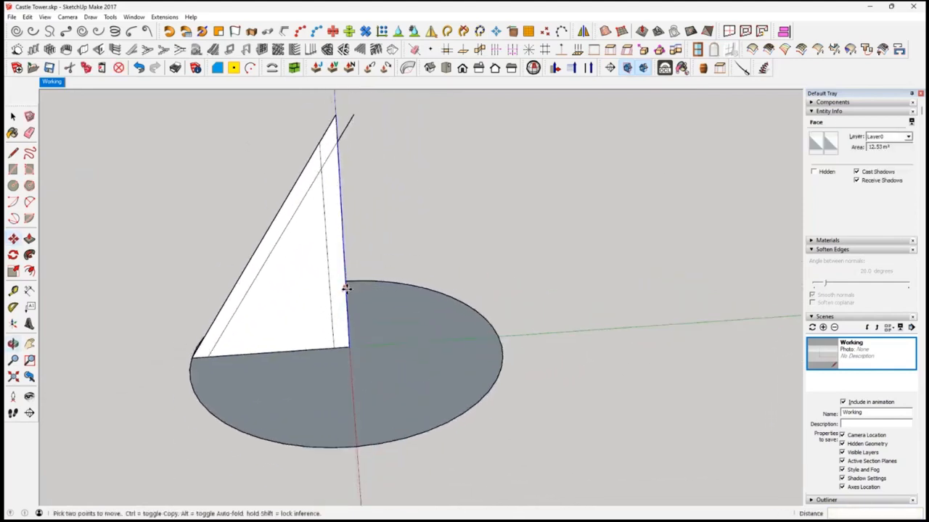
pyautogui.press('space')
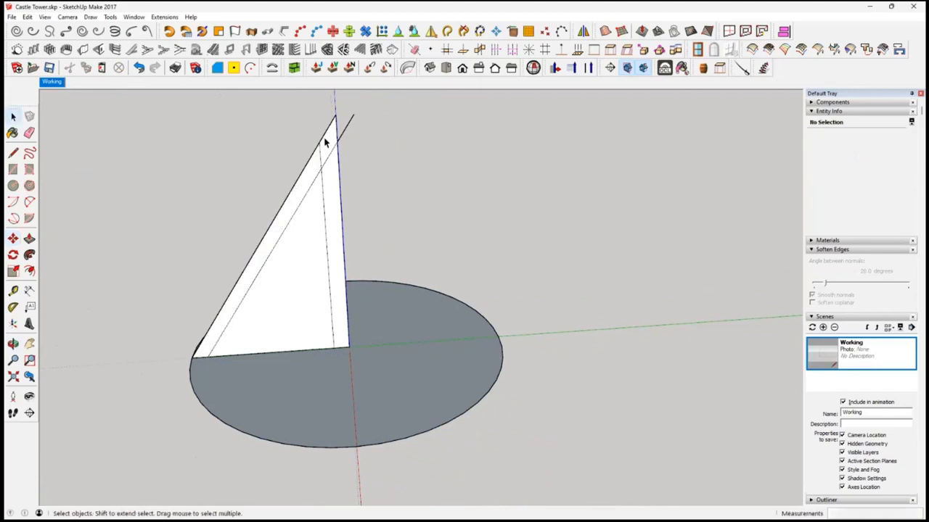
pyautogui.click(330, 134)
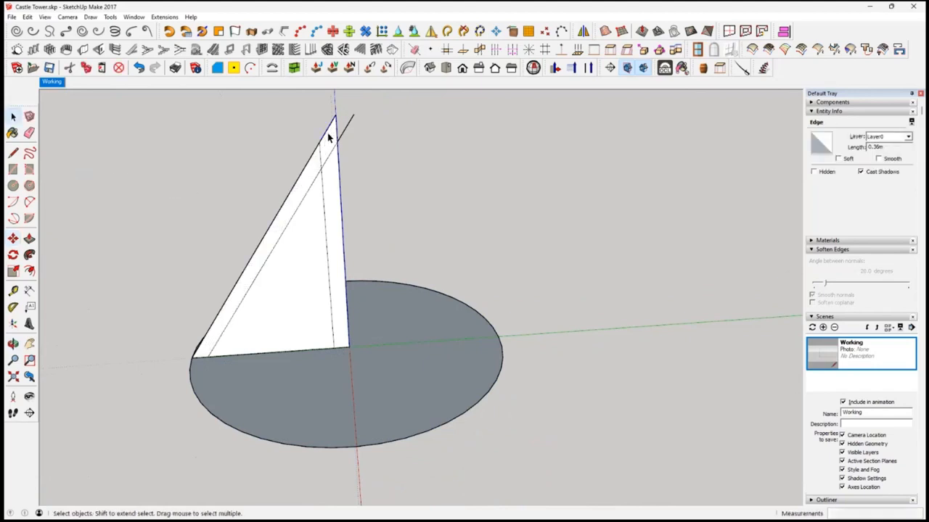
pyautogui.press('Delete')
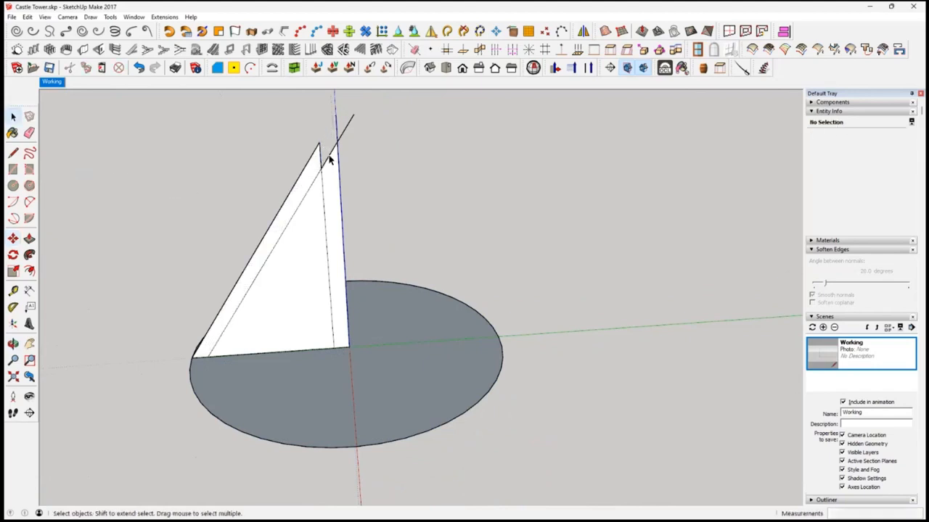
pyautogui.click(329, 155)
pyautogui.press('Delete')
pyautogui.click(346, 132)
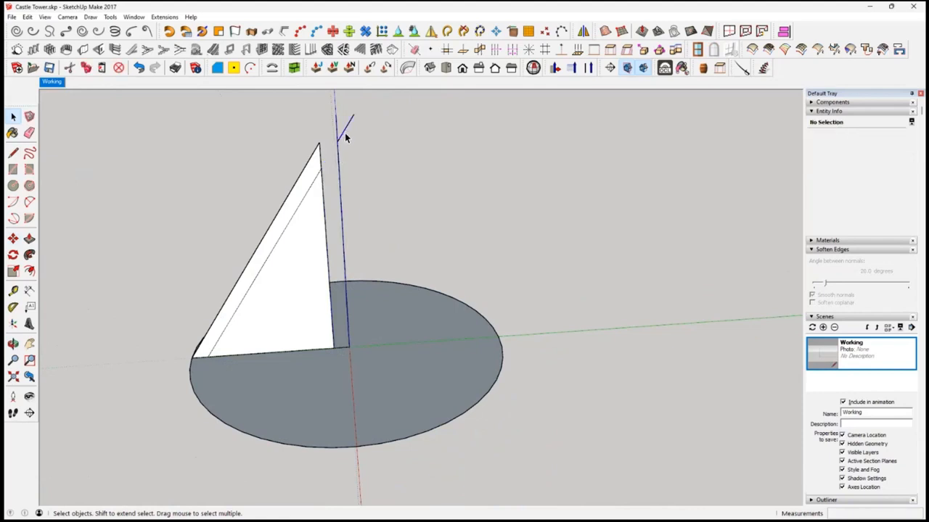
pyautogui.press('Delete')
# Delete the copied vertical edge below the strip, the leftover base line and the circle's face, keeping the slanted strip and circular outline.
pyautogui.click(333, 346)
pyautogui.press('Delete')
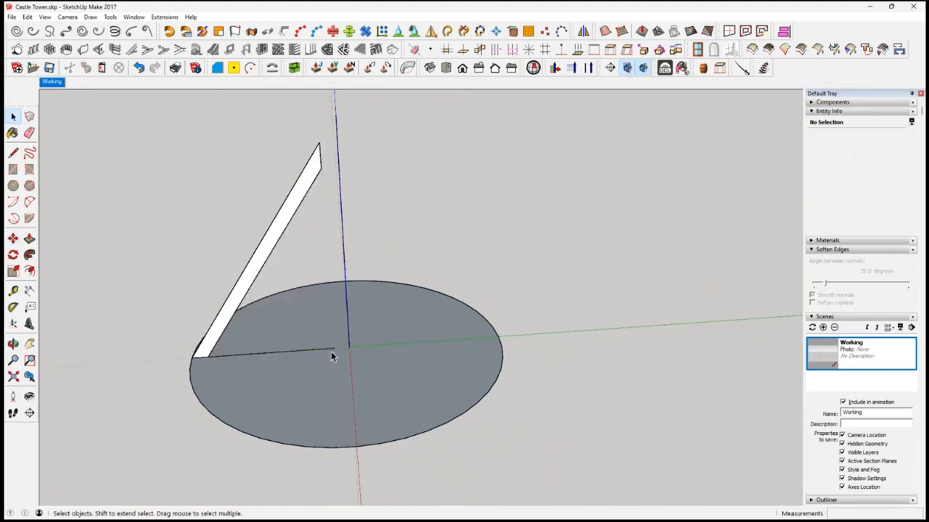
pyautogui.click(332, 350)
pyautogui.press('Delete')
pyautogui.click(329, 360)
pyautogui.press('Delete')
# Sweep the slanted strip around the 2 m circle with Follow Me to form the hollow cone.
pyautogui.moveTo(425, 415); pyautogui.dragTo(409, 359, button='middle')
pyautogui.moveTo(364, 265); pyautogui.dragTo(414, 249, button='middle')
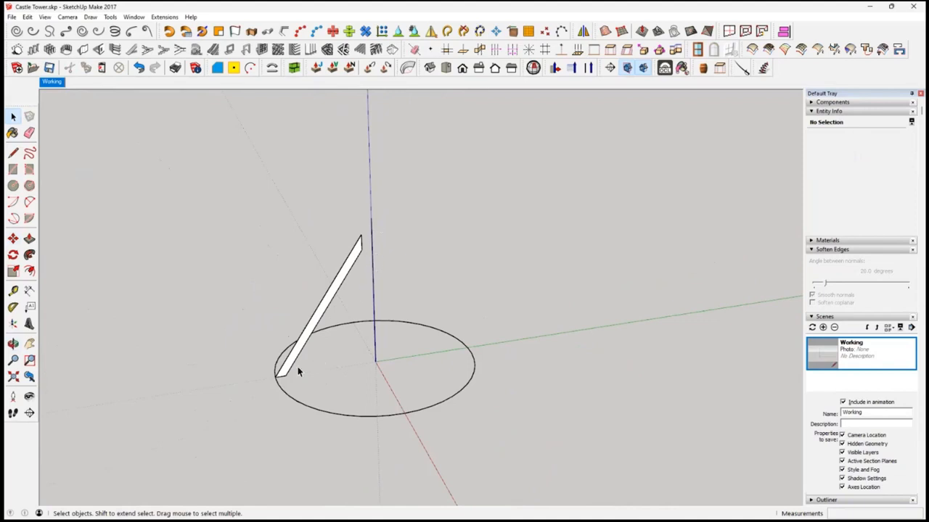
pyautogui.moveTo(321, 317); pyautogui.dragTo(306, 331, button='middle')
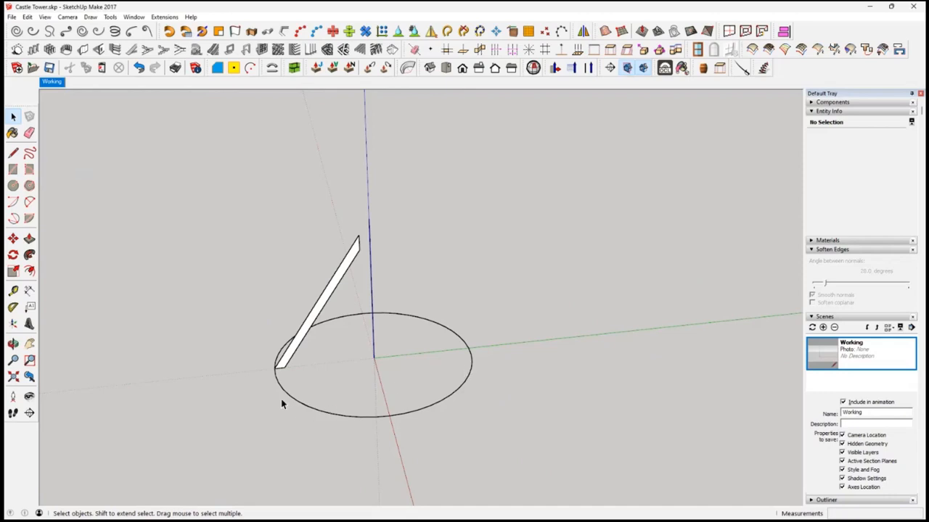
pyautogui.scroll(2, 291, 403)
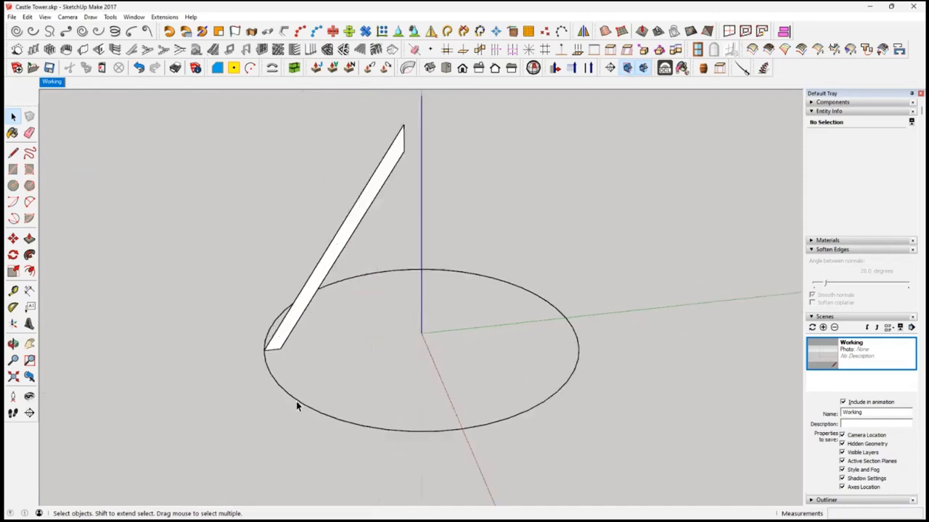
pyautogui.click(298, 402)
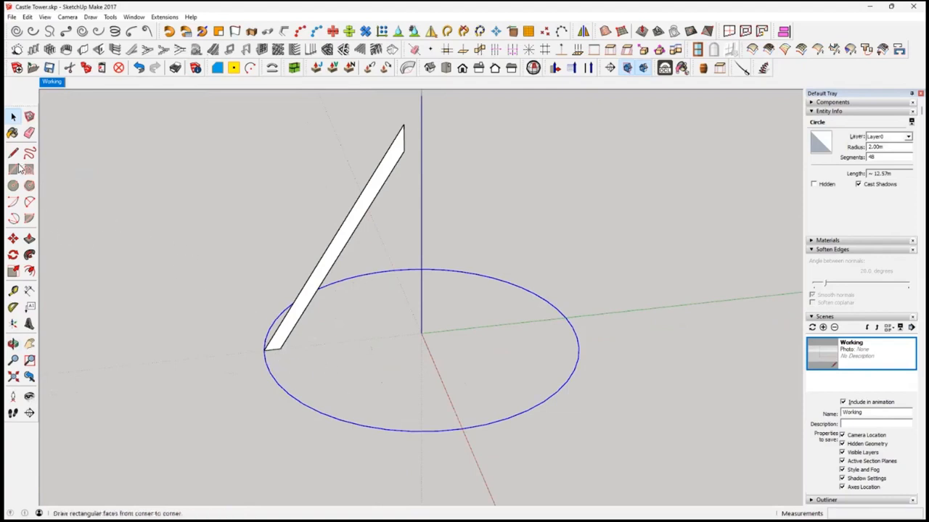
pyautogui.click(29, 256)
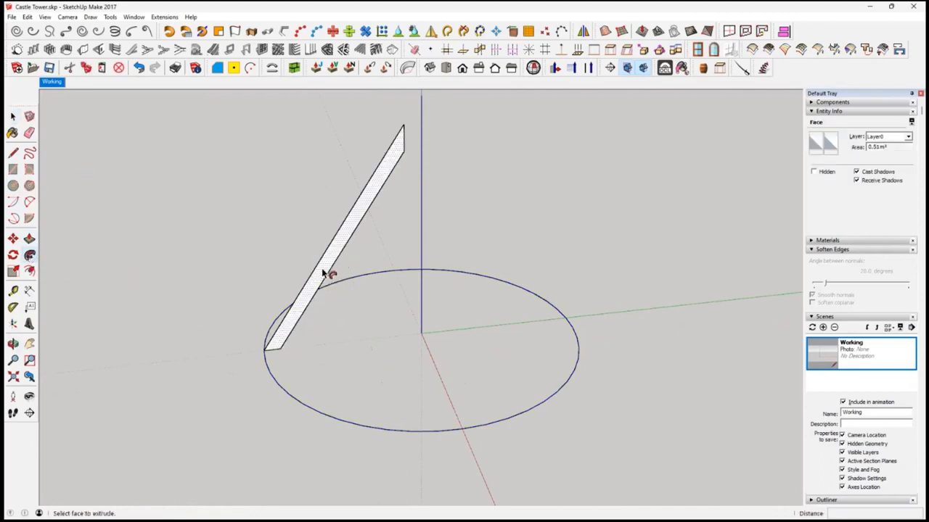
pyautogui.click(323, 273)
pyautogui.click(11, 117)
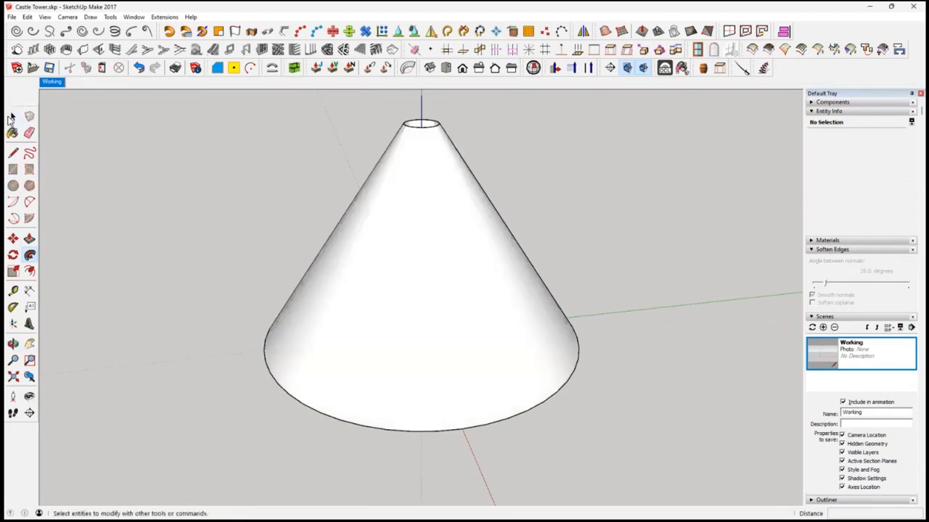
# Examine the swept cone's outer surface and the opening at its tip from several angles.
pyautogui.moveTo(201, 268); pyautogui.dragTo(443, 406, button='middle')
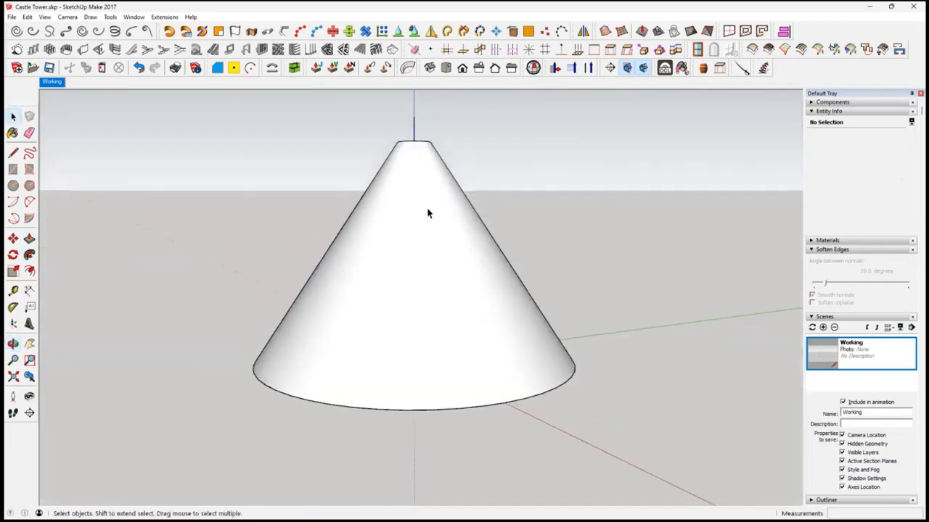
pyautogui.moveTo(429, 209); pyautogui.dragTo(431, 407, button='middle')
pyautogui.scroll(-2, 392, 279)
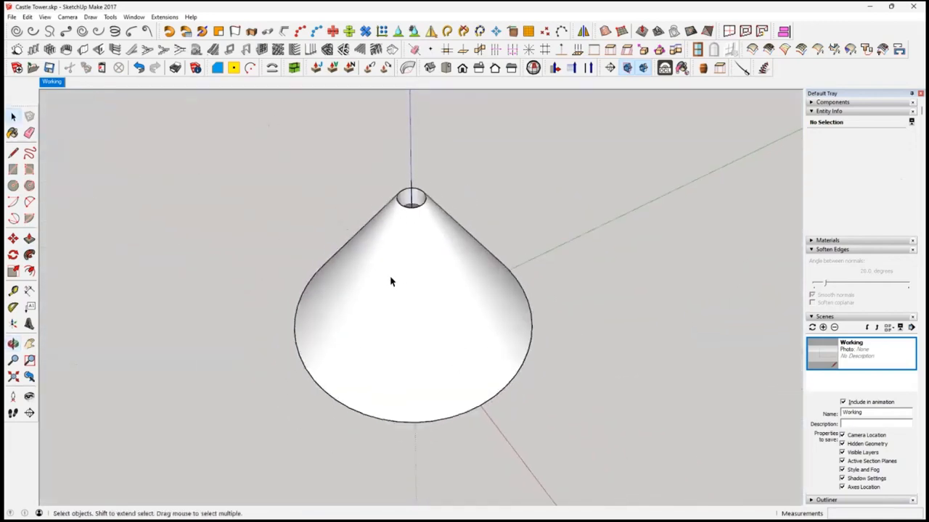
pyautogui.moveTo(389, 280); pyautogui.dragTo(614, 217, button='middle')
pyautogui.scroll(-2, 400, 326)
pyautogui.moveTo(401, 326); pyautogui.dragTo(393, 207, button='middle')
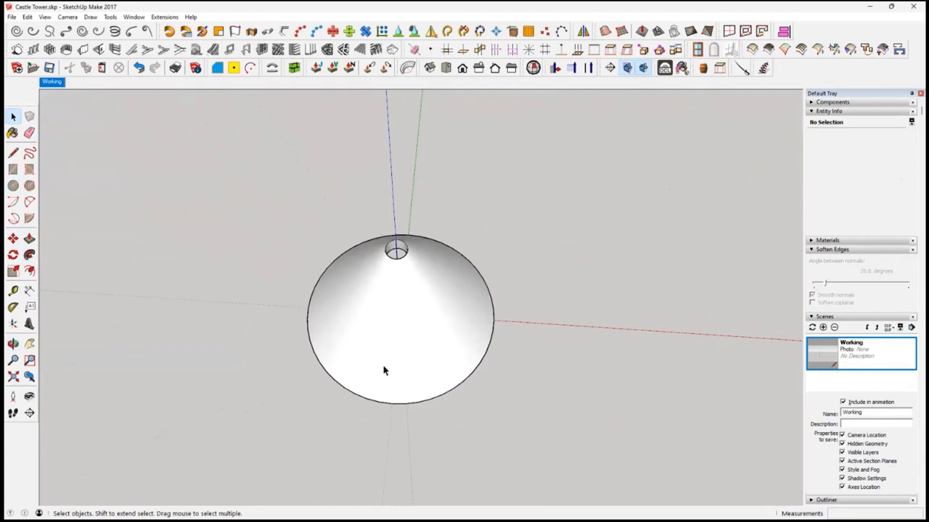
pyautogui.moveTo(441, 407); pyautogui.dragTo(585, 359, button='middle')
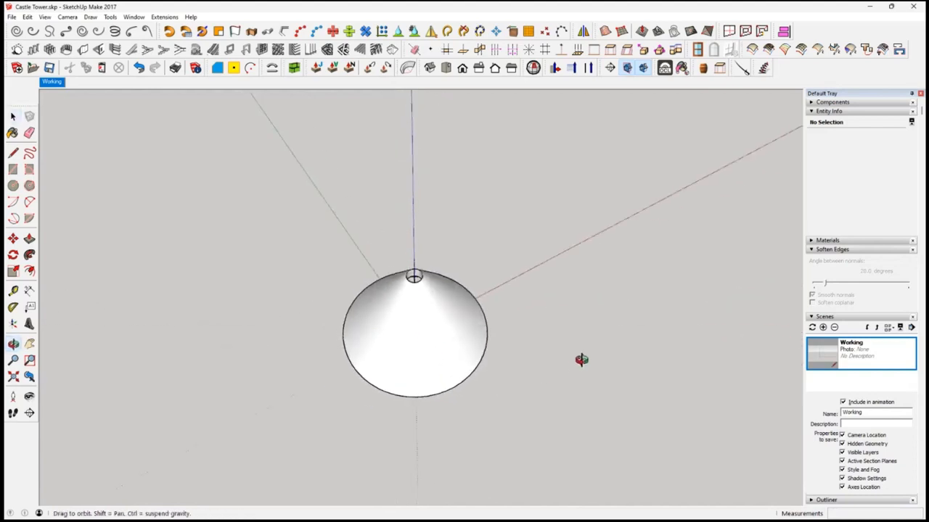
pyautogui.moveTo(452, 314); pyautogui.dragTo(537, 295, button='middle')
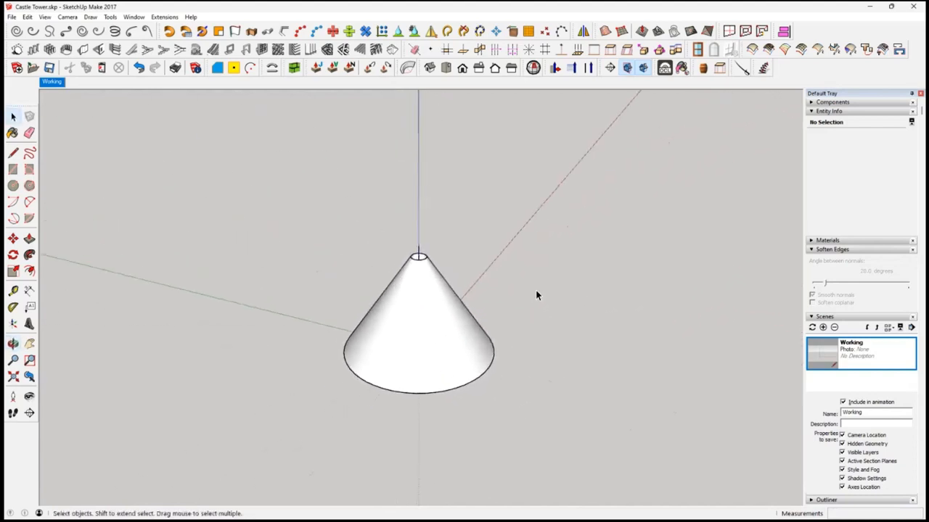
pyautogui.click(29, 412)
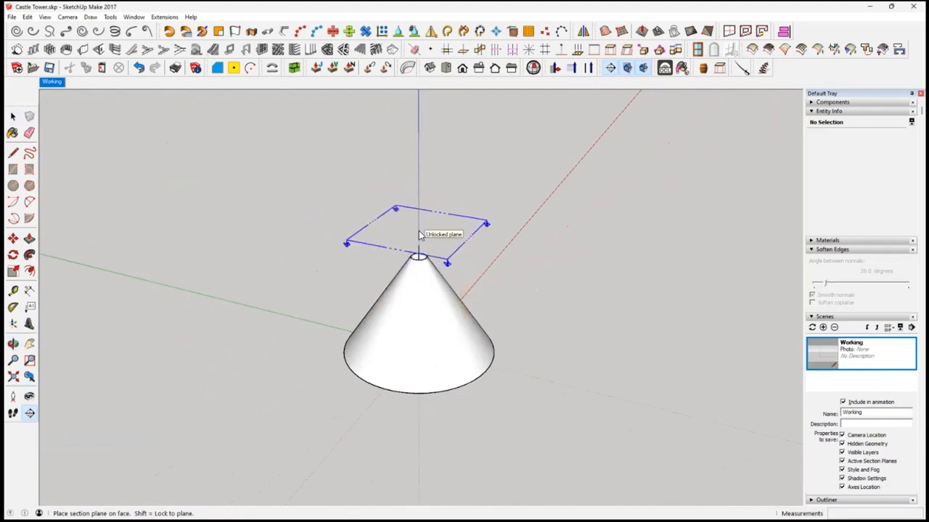
pyautogui.click(420, 238)
pyautogui.moveTo(420, 238); pyautogui.dragTo(375, 331, button='middle')
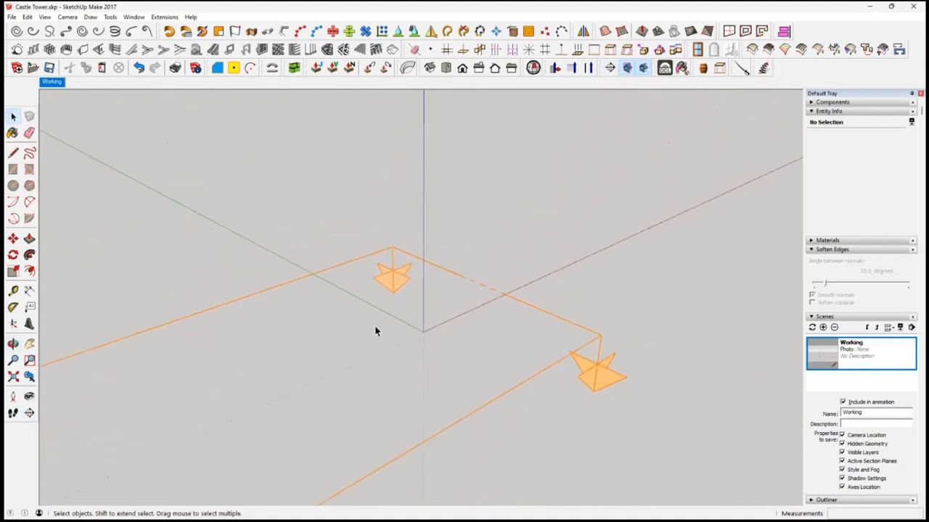
pyautogui.hotkey('ctrl', 'z')
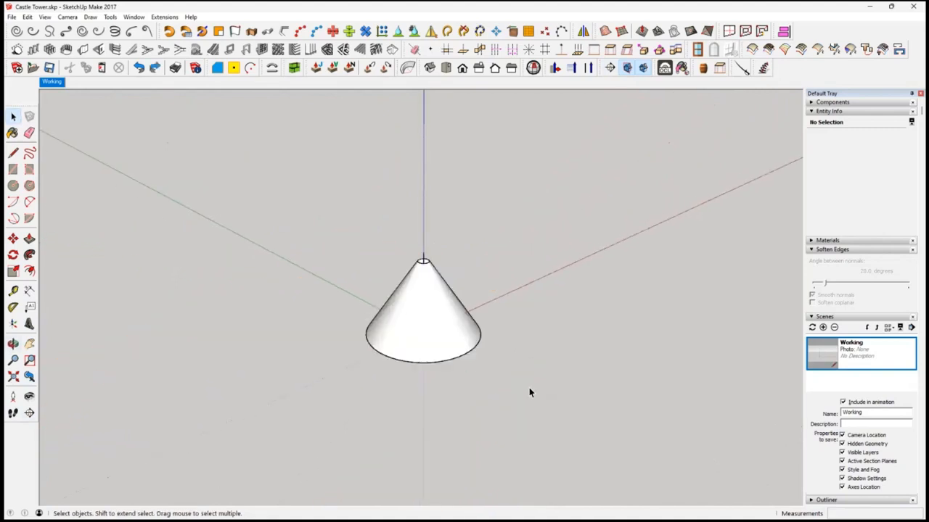
# Place a horizontal section plane on the blue axis above the cone.
pyautogui.click(29, 413)
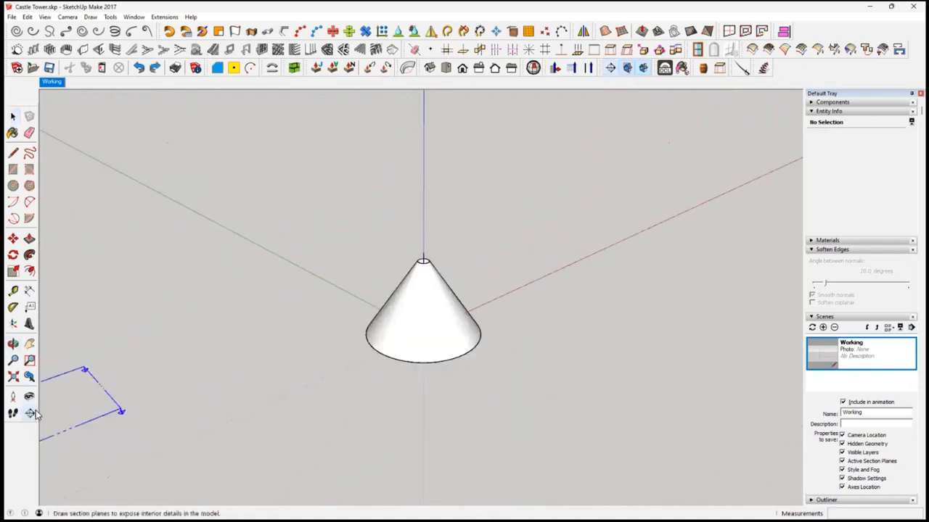
pyautogui.click(426, 226)
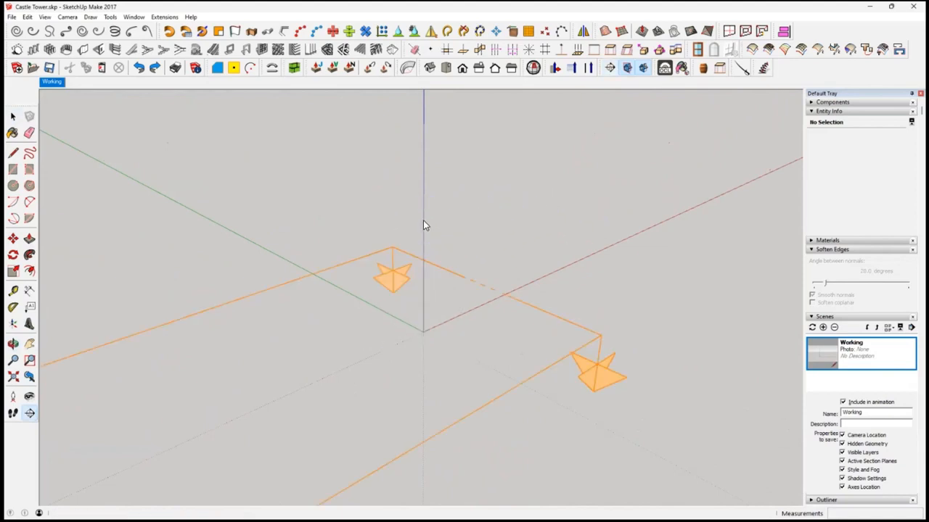
pyautogui.press('space')
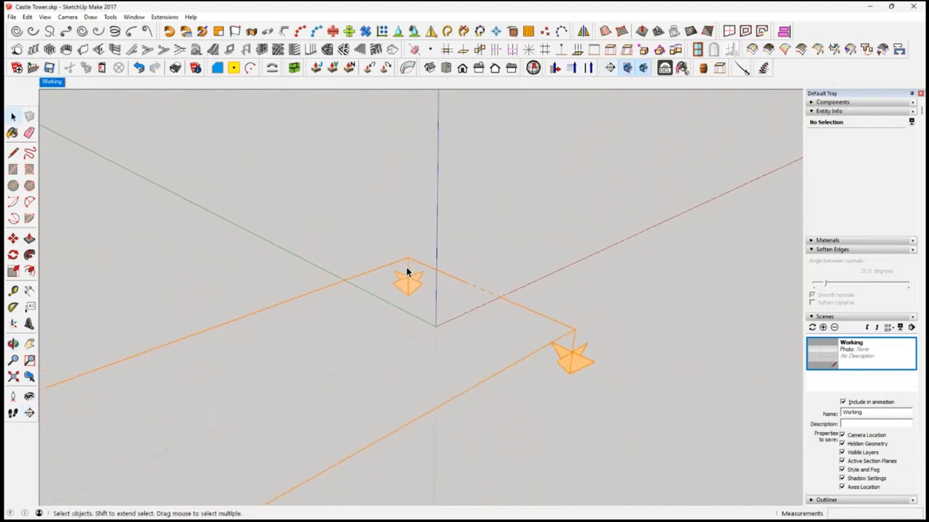
# Move the horizontal section plane along the blue axis so it cuts through the cone.
pyautogui.click(406, 272)
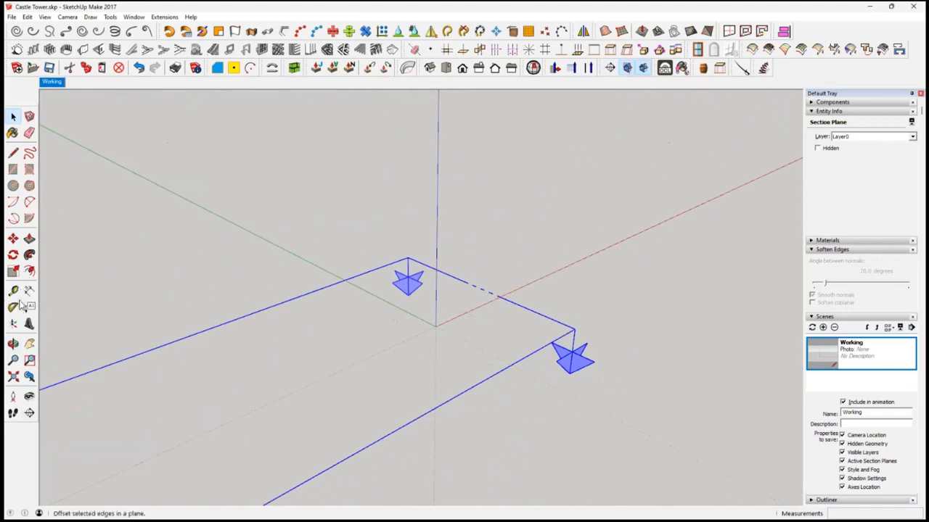
pyautogui.click(13, 238)
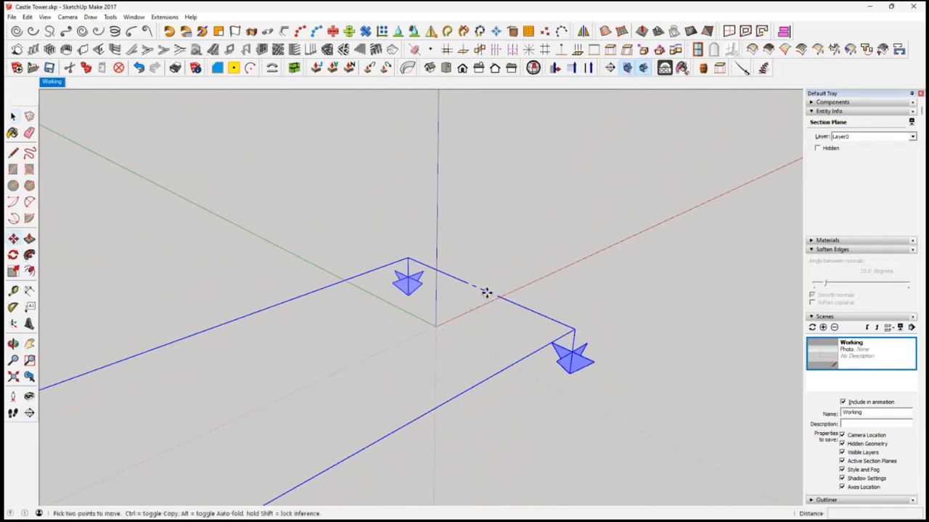
pyautogui.moveTo(486, 290); pyautogui.dragTo(459, 248)
pyautogui.scroll(3, 458, 259)
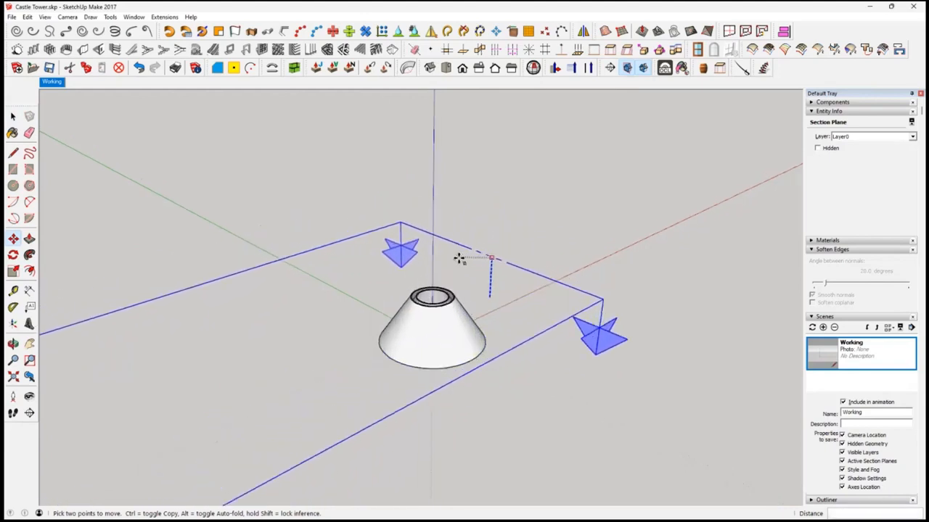
pyautogui.moveTo(457, 259); pyautogui.dragTo(465, 281)
# Delete the horizontal section plane.
pyautogui.scroll(-5, 445, 272)
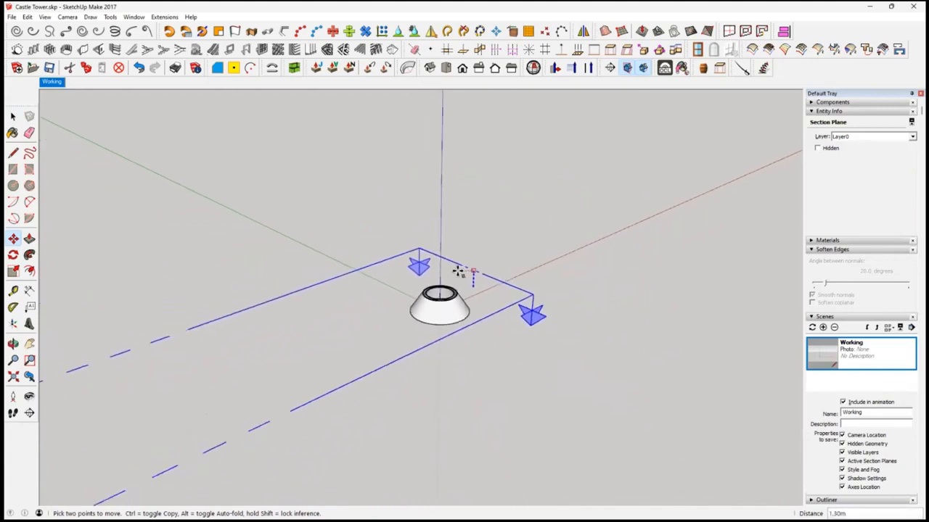
pyautogui.scroll(-4, 458, 271)
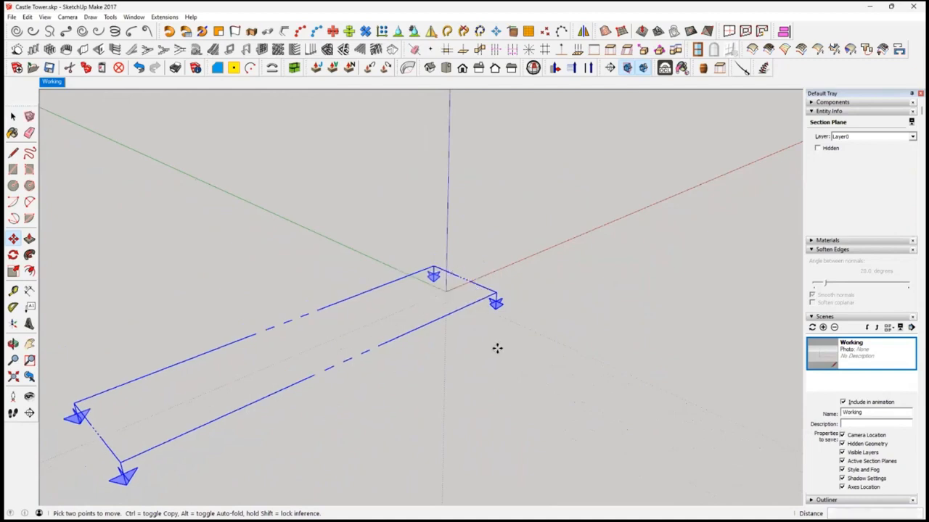
pyautogui.press('Delete')
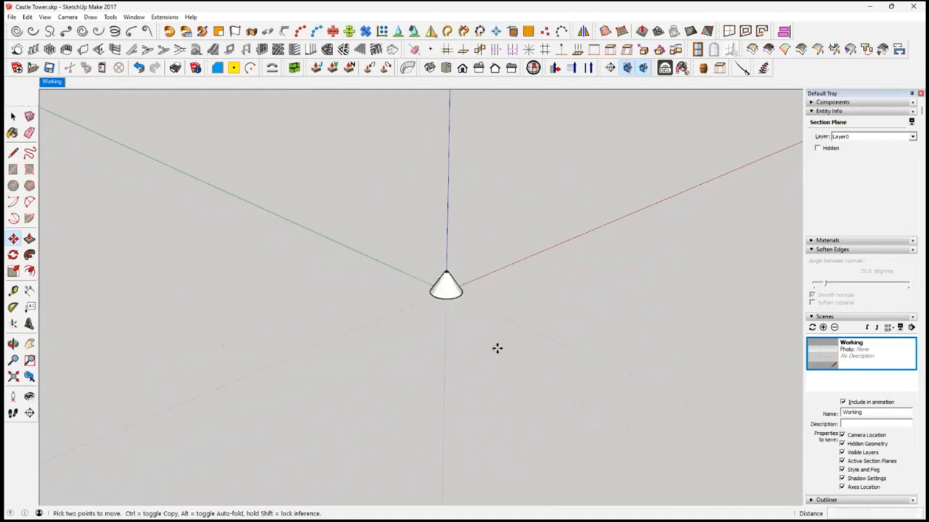
# Draw a rectangle of about 4.39 by 11.76 m on the ground beside the cone.
pyautogui.scroll(4, 460, 297)
pyautogui.moveTo(466, 300); pyautogui.dragTo(353, 271, button='middle')
pyautogui.click(12, 170)
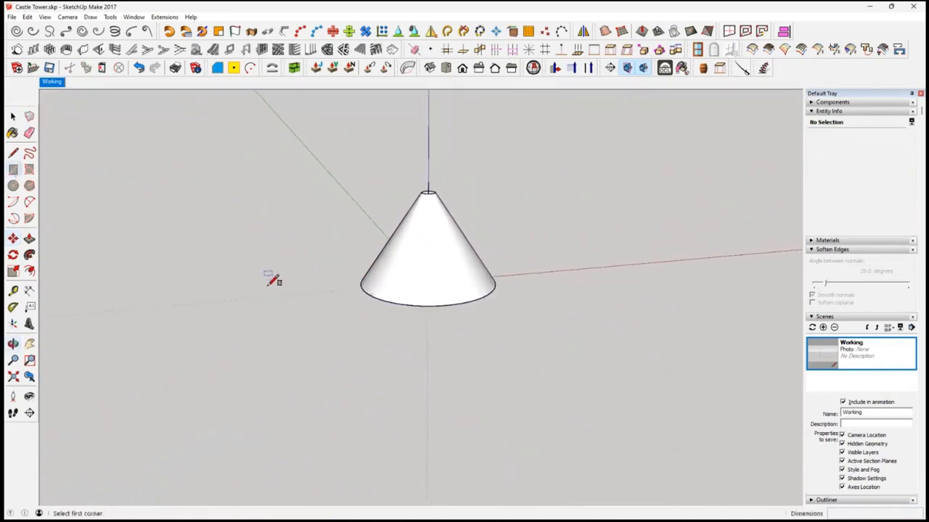
pyautogui.click(168, 224)
pyautogui.click(314, 317)
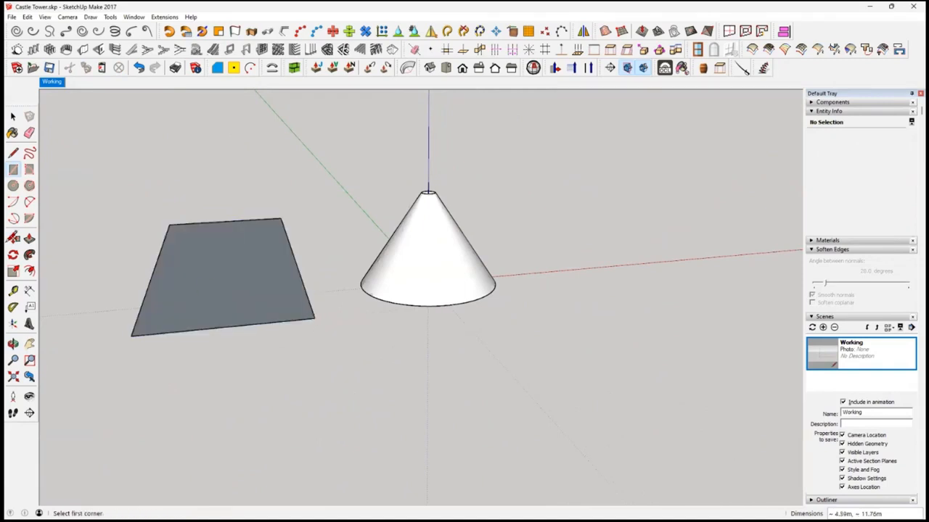
# Push/Pull the rectangle upward by about 3.14 m into a box.
pyautogui.click(29, 239)
pyautogui.moveTo(179, 293); pyautogui.dragTo(175, 197)
pyautogui.click(168, 187)
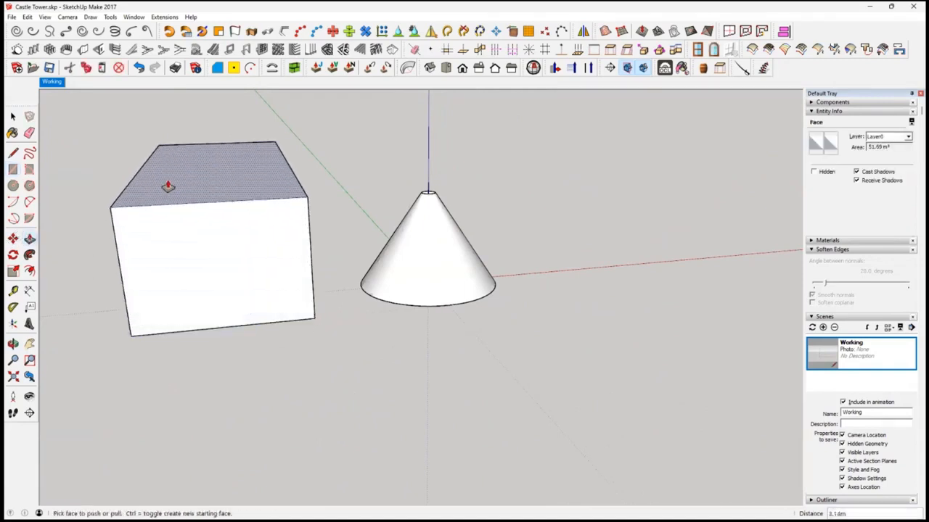
pyautogui.click(14, 117)
# Select all the geometry of the cone, leaving the box unselected.
pyautogui.scroll(-1, 206, 254)
pyautogui.scroll(-2, 206, 254)
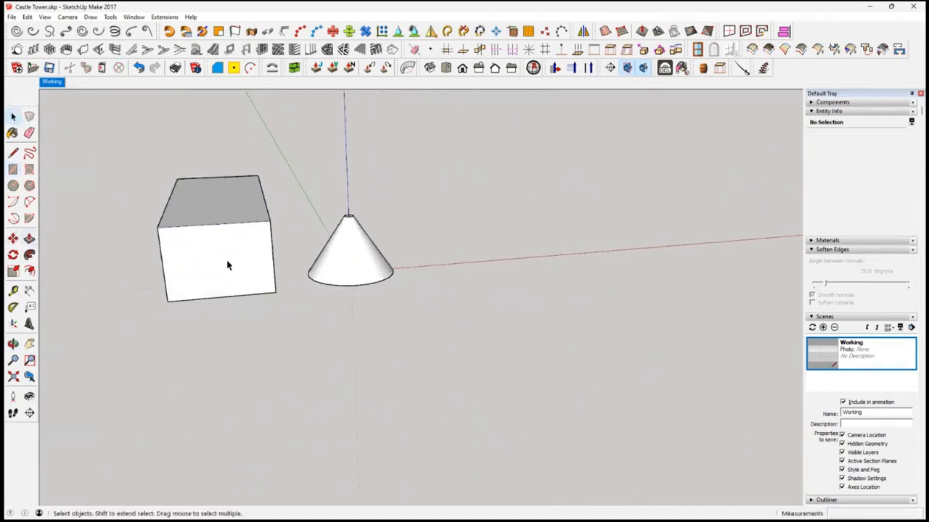
pyautogui.moveTo(227, 264); pyautogui.dragTo(333, 258, button='middle')
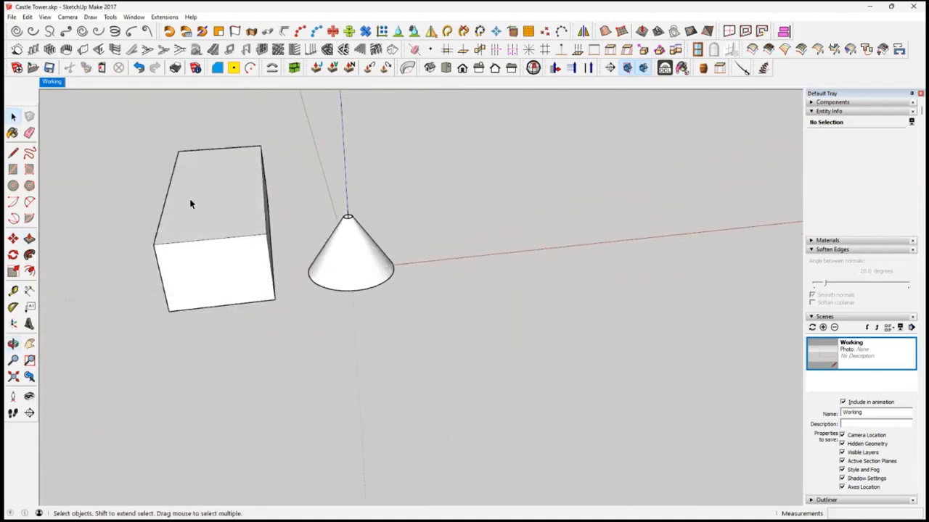
pyautogui.moveTo(308, 204); pyautogui.dragTo(400, 322)
pyautogui.moveTo(292, 183); pyautogui.dragTo(428, 322)
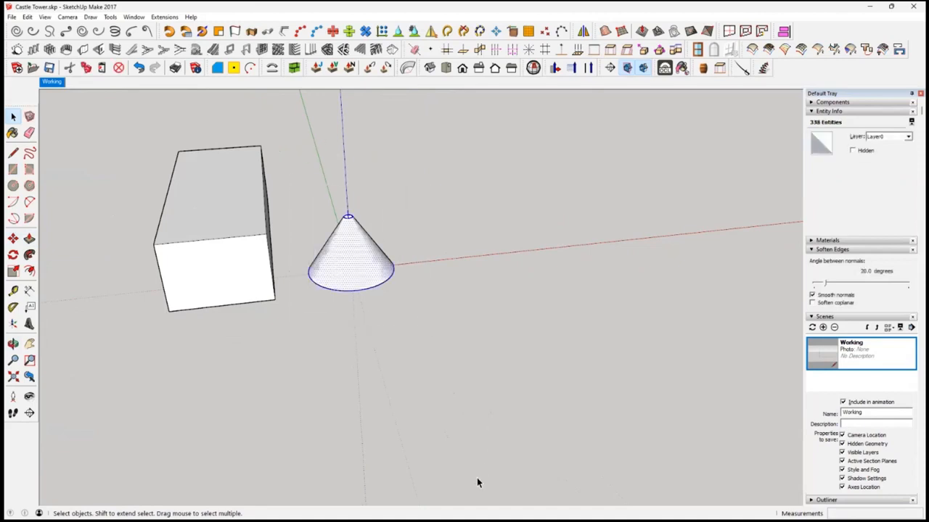
pyautogui.moveTo(708, 521)
# Place a vertical section plane on the cone, locked parallel to the box's front end face, and select the plane.
pyautogui.scroll(2, 345, 270)
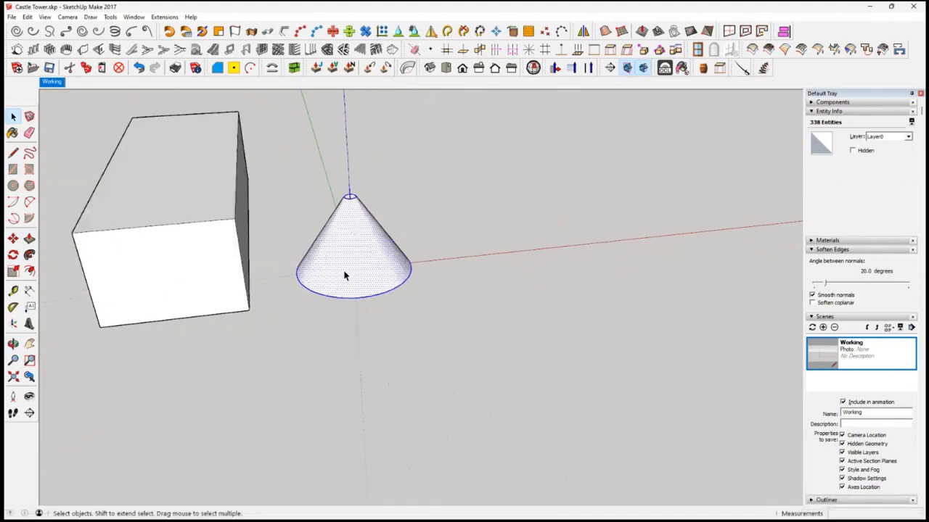
pyautogui.moveTo(376, 277); pyautogui.dragTo(119, 249, button='middle')
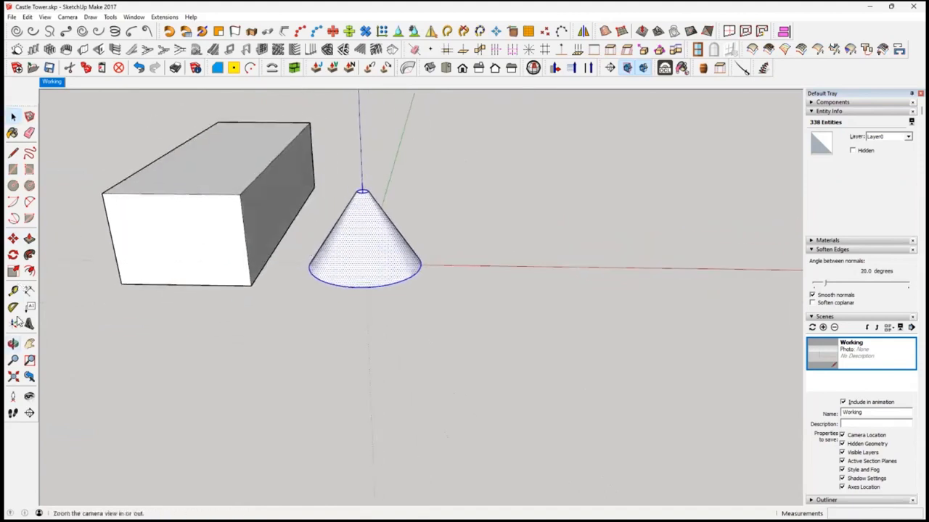
pyautogui.click(29, 413)
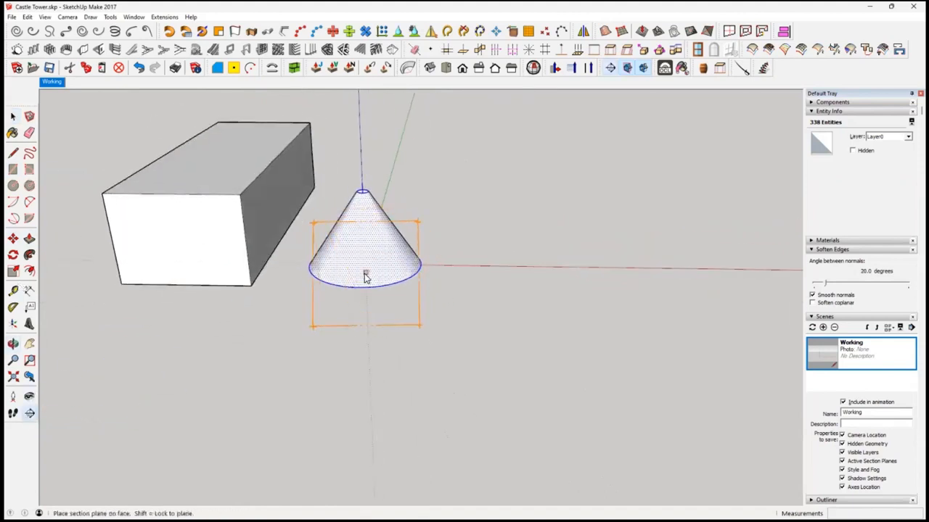
pyautogui.press('shift')
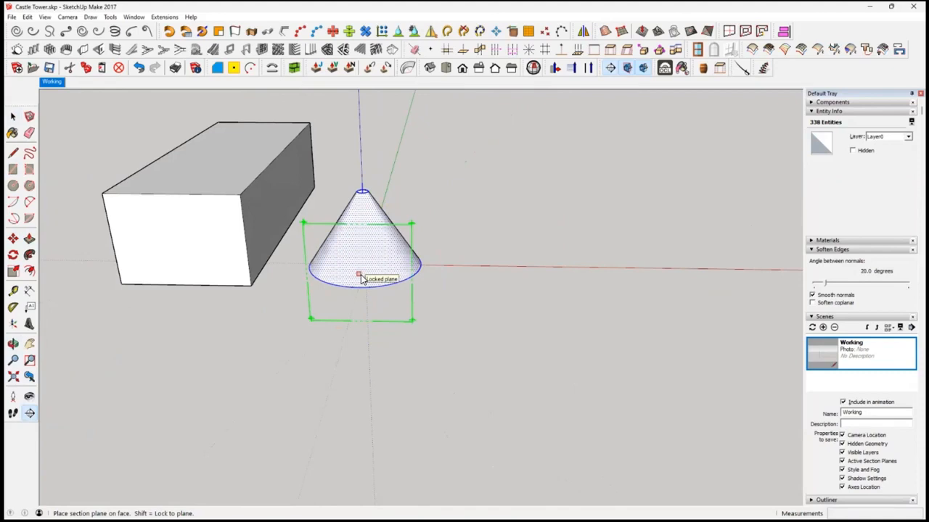
pyautogui.click(361, 279)
pyautogui.moveTo(498, 259)
pyautogui.mouseDown(button='middle')
pyautogui.moveTo(266, 282)
pyautogui.moveTo(243, 245)
pyautogui.moveTo(250, 248)
pyautogui.mouseUp(button='middle')
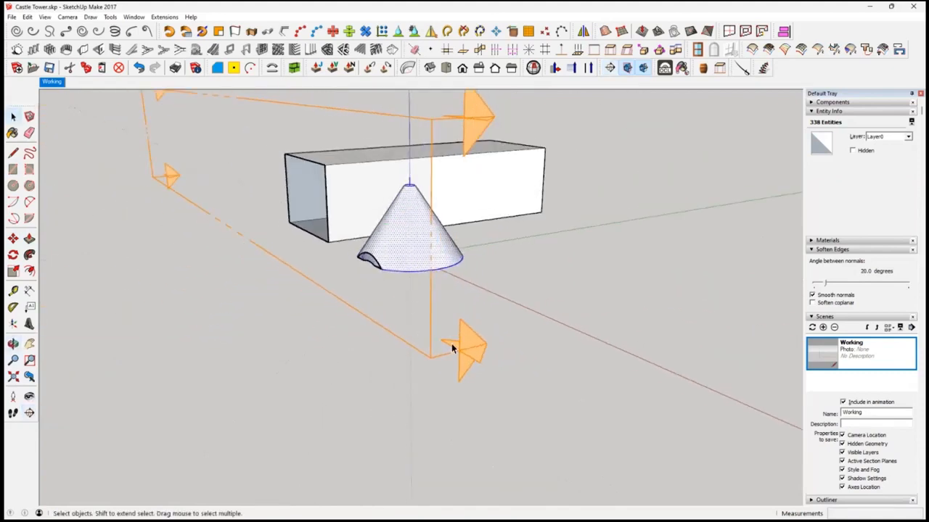
pyautogui.click(430, 263)
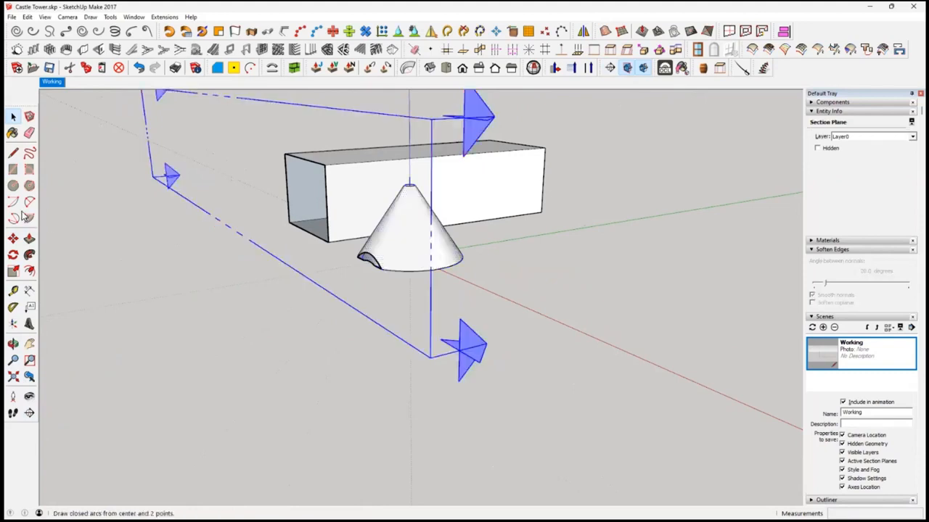
# Move the section plane about 0.34 m from its placement on the cone.
pyautogui.press('m')
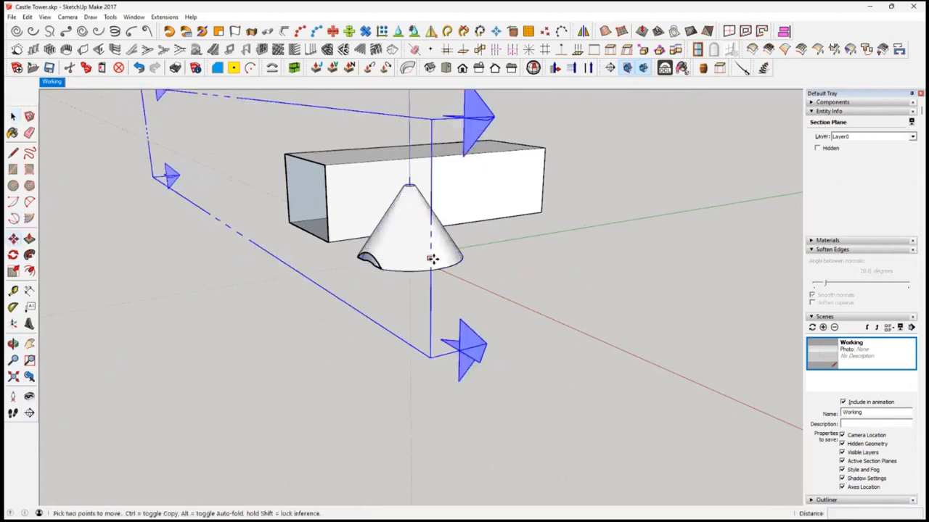
pyautogui.click(431, 259)
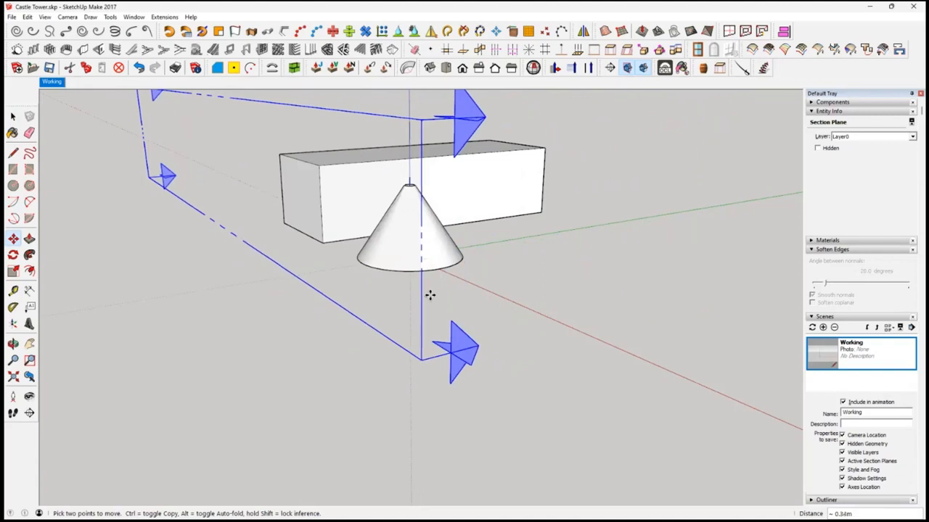
pyautogui.click(428, 296)
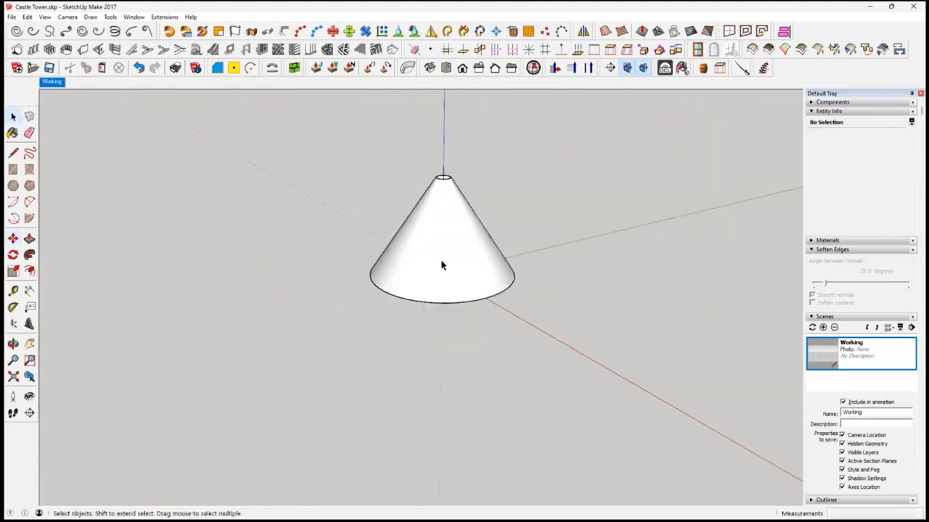
# Place a vertical section plane through the middle of the cone's top opening to cut the cone in half.
pyautogui.moveTo(441, 263); pyautogui.dragTo(576, 261, button='middle')
pyautogui.scroll(1, 577, 261)
pyautogui.moveTo(468, 245); pyautogui.dragTo(549, 245, button='middle')
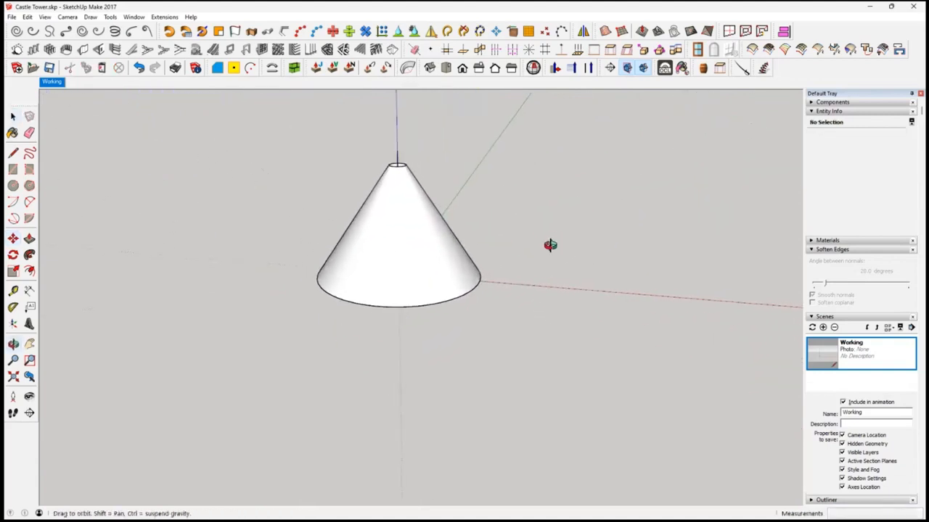
pyautogui.press('space')
pyautogui.click(28, 416)
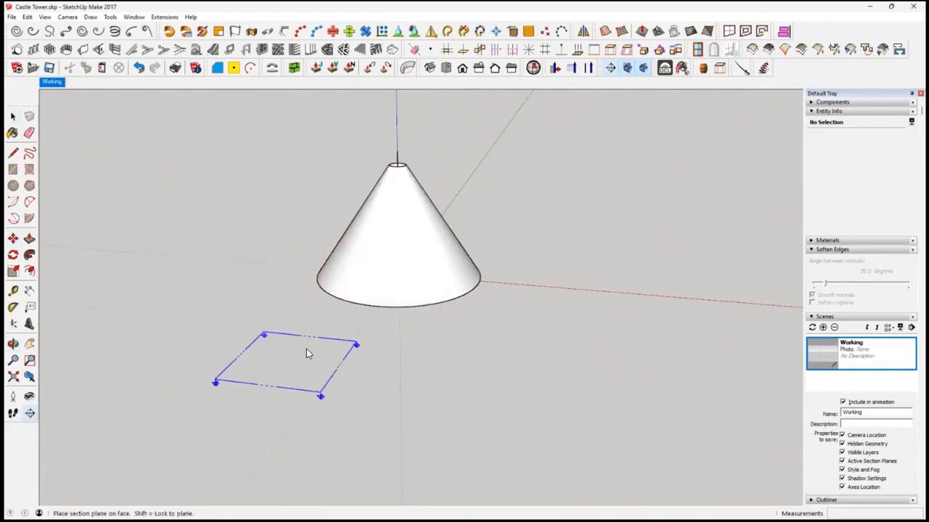
pyautogui.moveTo(306, 351); pyautogui.dragTo(373, 315, button='middle')
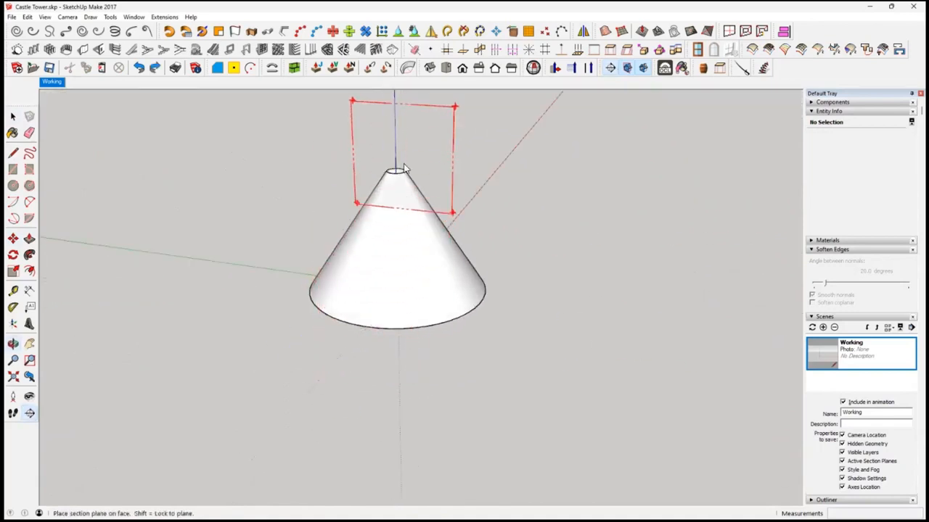
pyautogui.moveTo(440, 148); pyautogui.dragTo(334, 259, button='middle')
pyautogui.scroll(6, 421, 182)
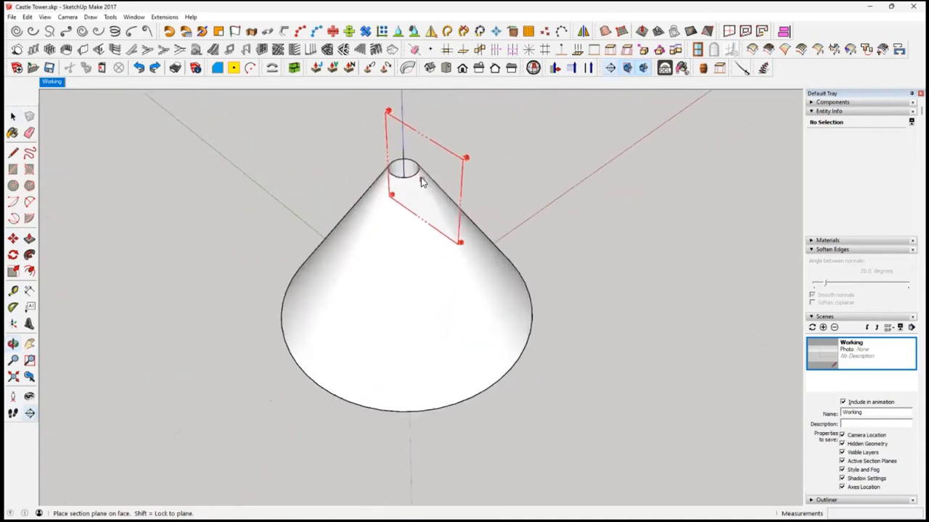
pyautogui.scroll(3, 406, 188)
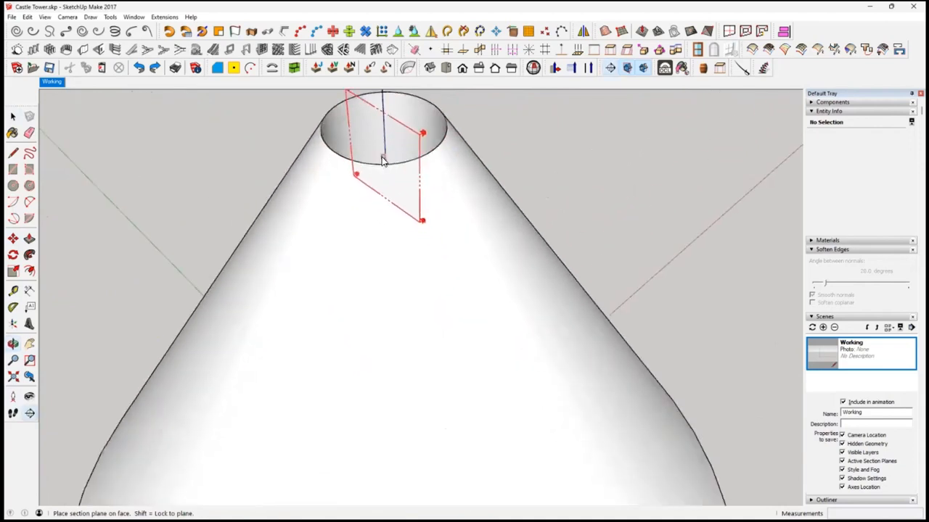
pyautogui.moveTo(384, 156); pyautogui.dragTo(362, 141, button='middle')
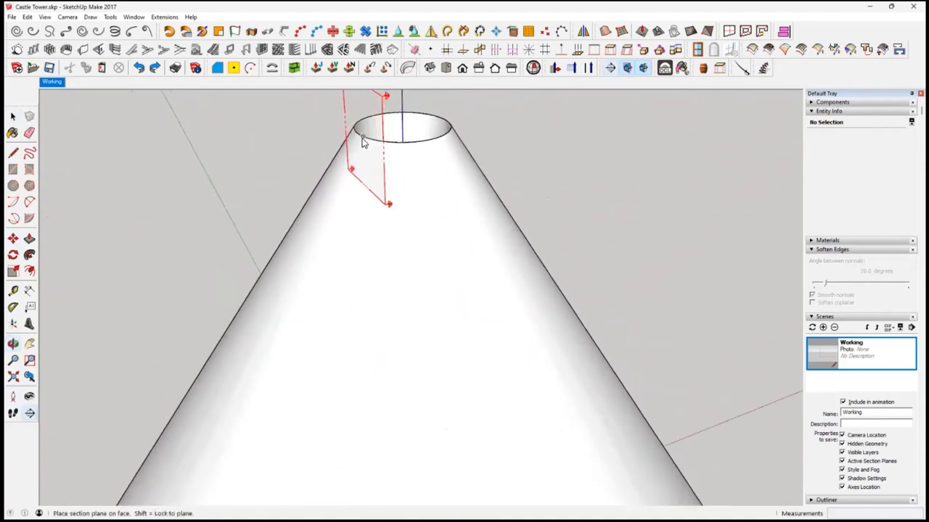
pyautogui.moveTo(405, 120)
pyautogui.mouseDown(button='middle')
pyautogui.moveTo(389, 182)
pyautogui.moveTo(403, 123)
pyautogui.mouseUp(button='middle')
pyautogui.click(403, 121)
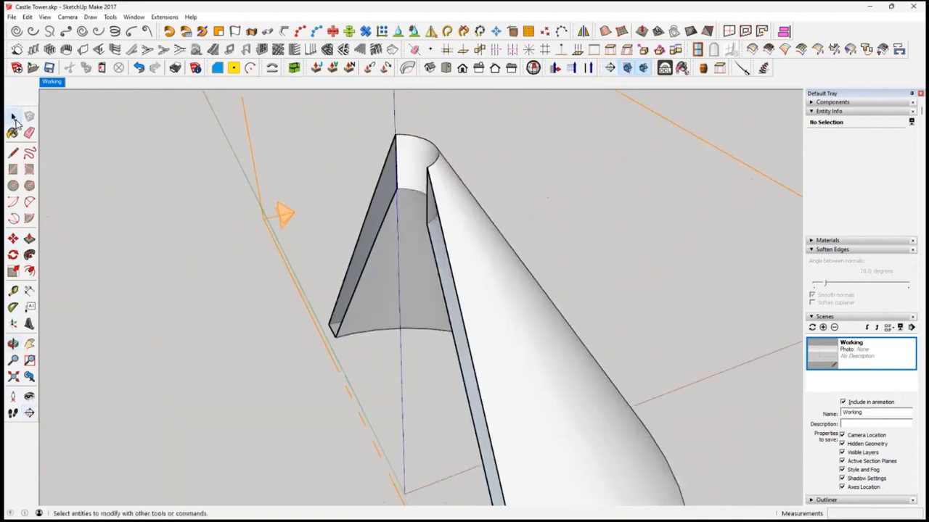
# Try adding a black SectionCutFace to the section plane with edges kept, hidden and locked, and undo it.
pyautogui.moveTo(203, 311); pyautogui.dragTo(414, 294, button='middle')
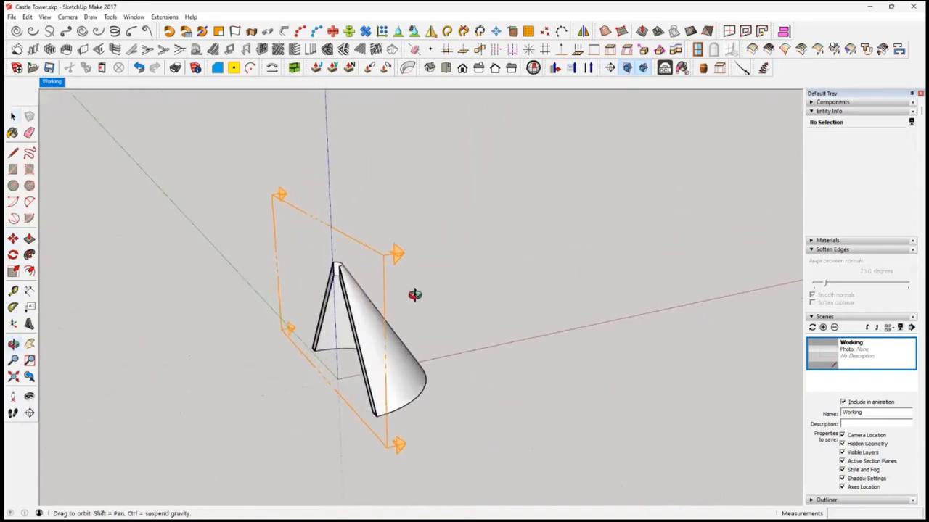
pyautogui.click(386, 351)
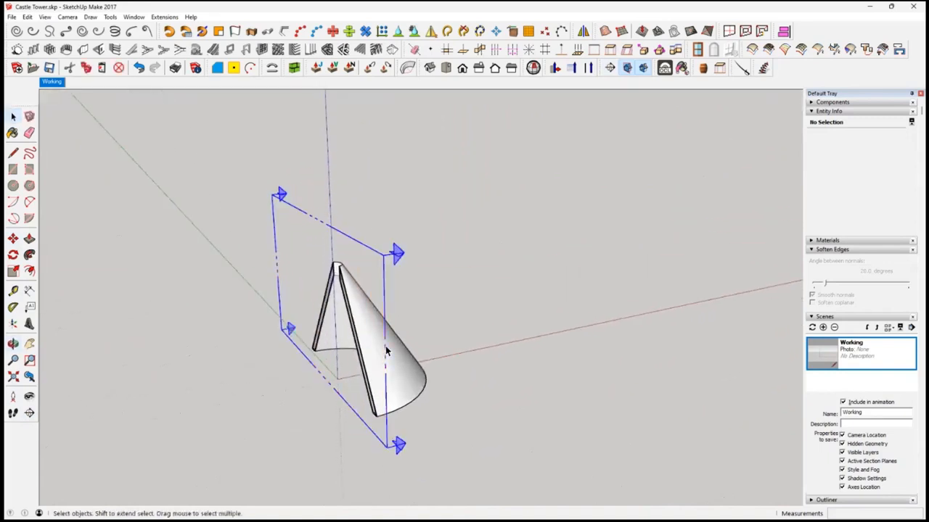
pyautogui.rightClick(386, 351)
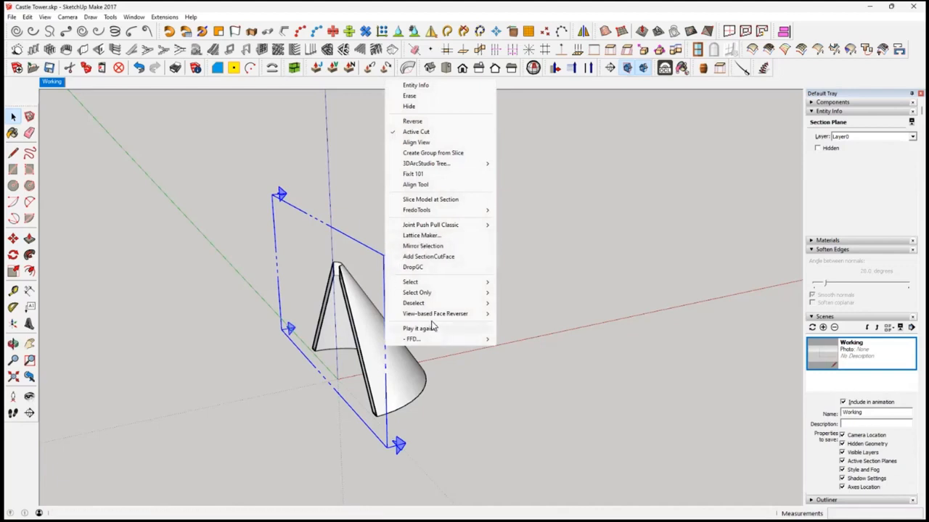
pyautogui.click(463, 256)
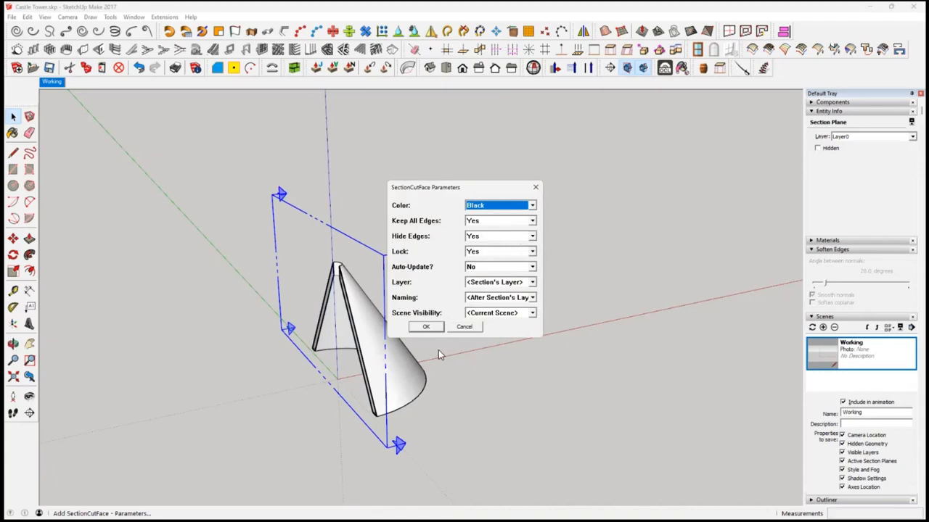
pyautogui.click(427, 327)
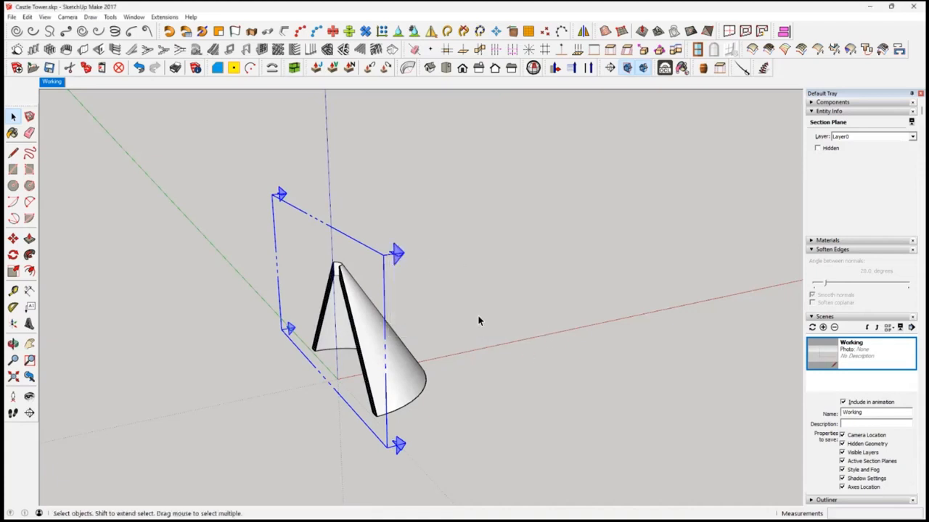
pyautogui.hotkey('ctrl', 'z')
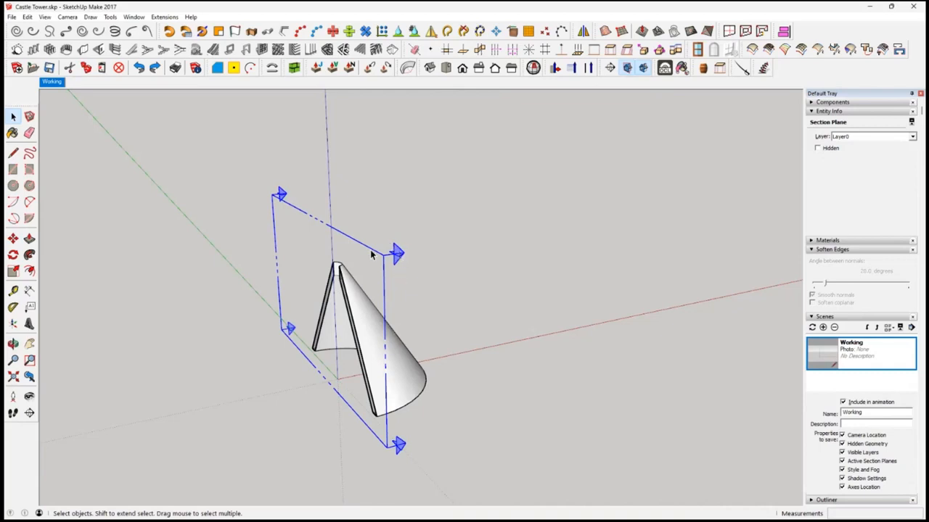
# Slice the model at the section plane and delete the plane.
pyautogui.rightClick(322, 224)
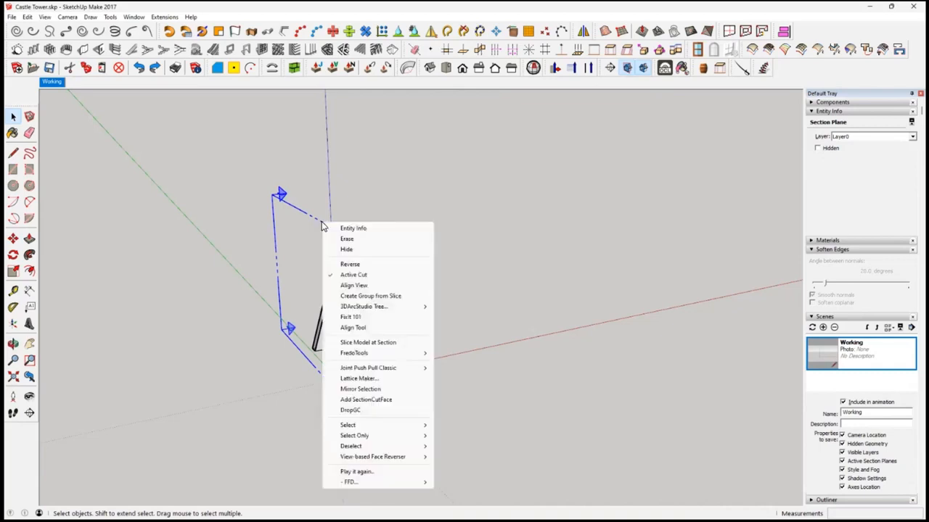
pyautogui.click(388, 342)
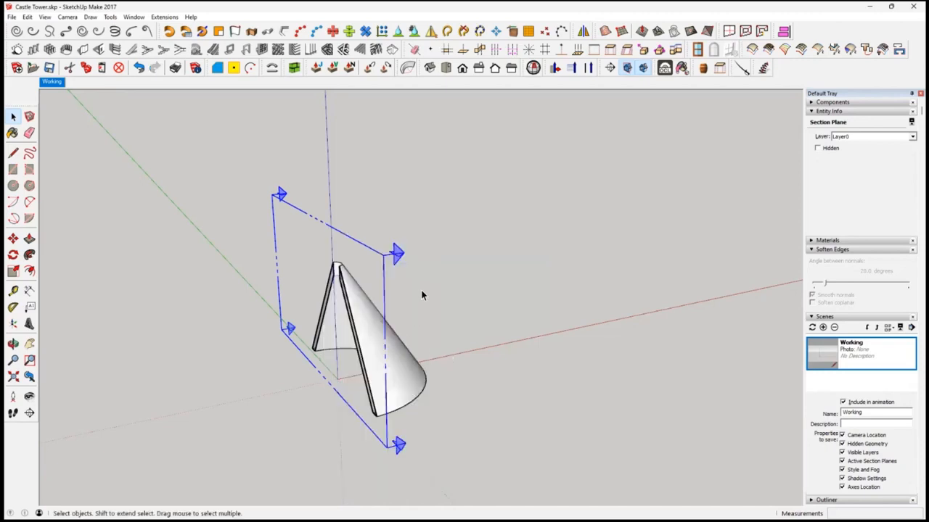
pyautogui.press('Delete')
# Close the two open cut ends of the half cone's wall by tracing a line along an edge of each.
pyautogui.moveTo(459, 347); pyautogui.dragTo(611, 300, button='middle')
pyautogui.scroll(3, 375, 321)
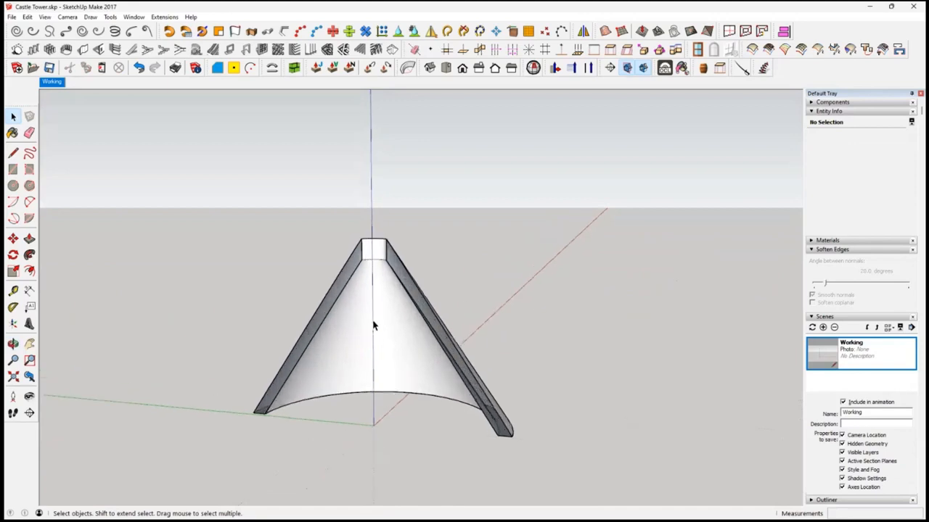
pyautogui.moveTo(348, 336); pyautogui.dragTo(298, 347, button='middle')
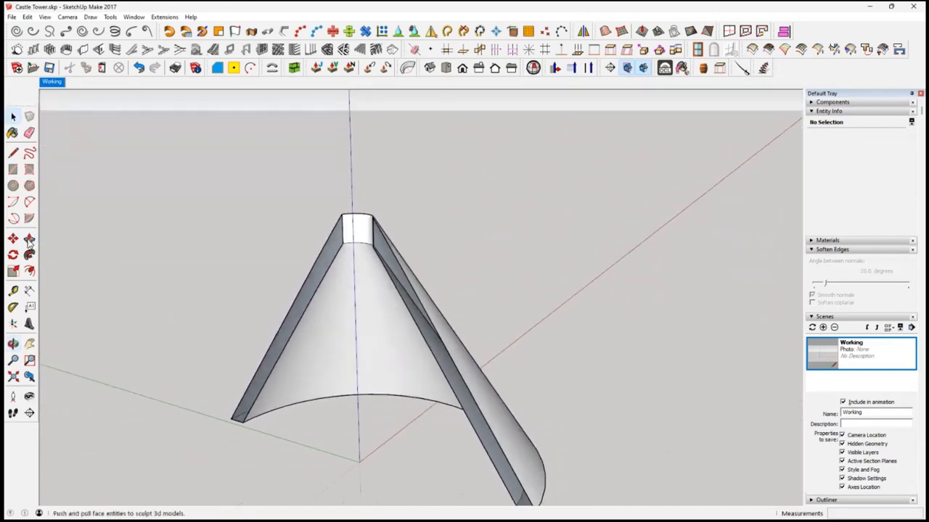
pyautogui.click(12, 154)
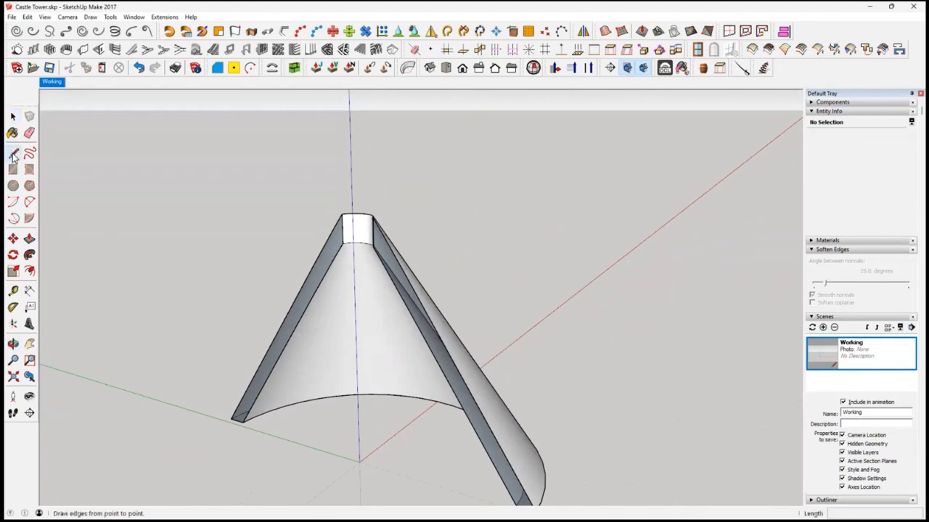
pyautogui.click(280, 325)
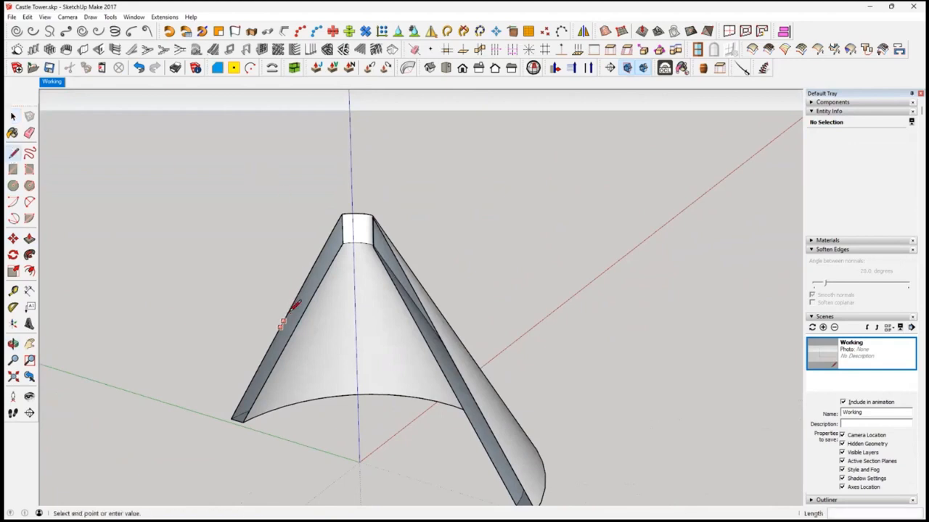
pyautogui.click(296, 298)
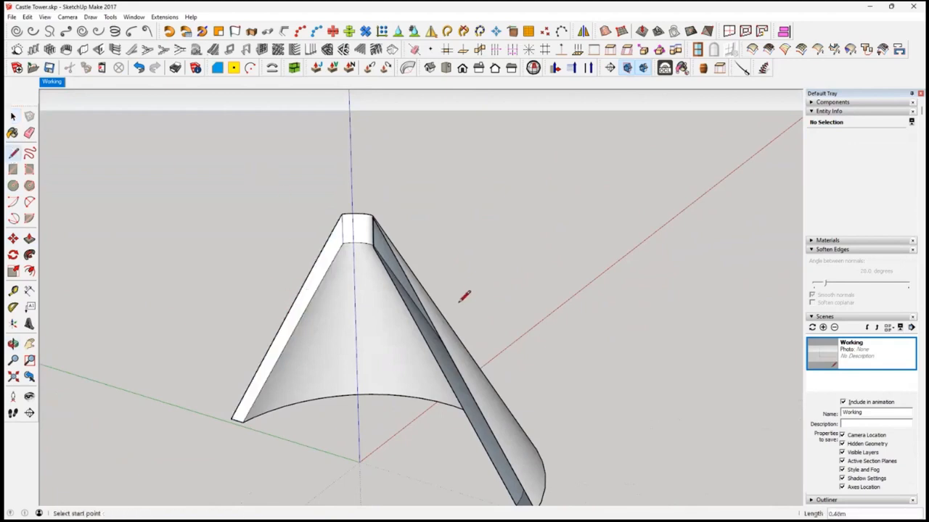
pyautogui.moveTo(441, 314); pyautogui.dragTo(680, 349, button='middle')
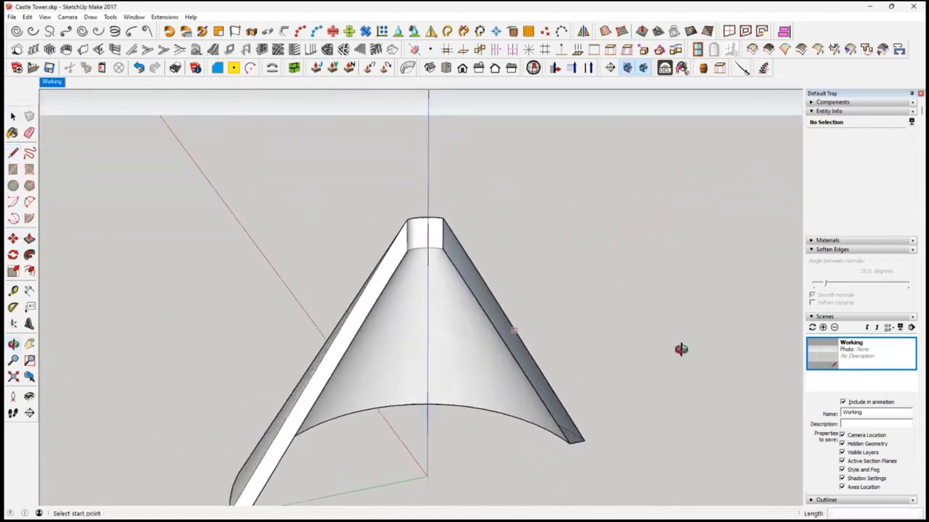
pyautogui.click(549, 411)
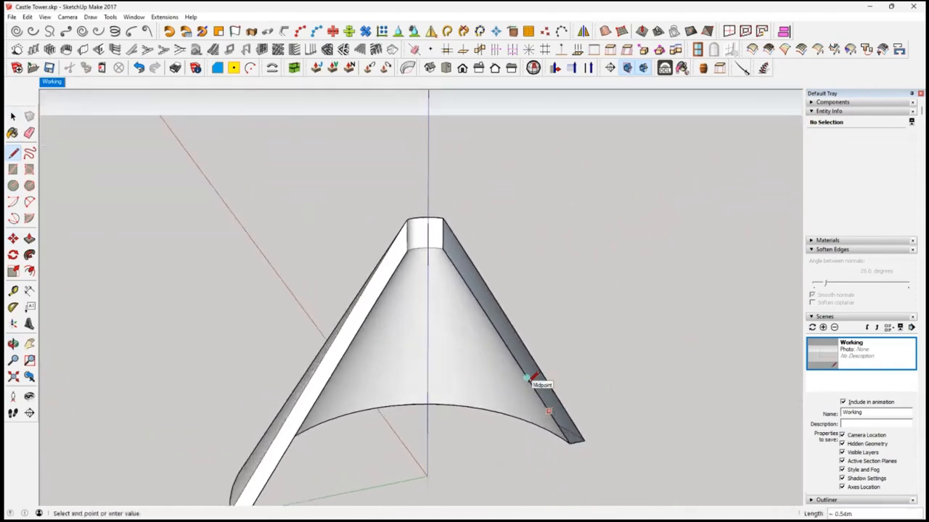
pyautogui.click(527, 378)
# Select the half cone's outer surface and copy it about 5 m along the red axis.
pyautogui.moveTo(663, 353)
pyautogui.mouseDown(button='middle')
pyautogui.moveTo(304, 338)
pyautogui.moveTo(275, 348)
pyautogui.moveTo(282, 336)
pyautogui.moveTo(185, 345)
pyautogui.mouseUp(button='middle')
pyautogui.scroll(-1, 283, 341)
pyautogui.scroll(-2, 277, 347)
pyautogui.press('space')
pyautogui.click(317, 338)
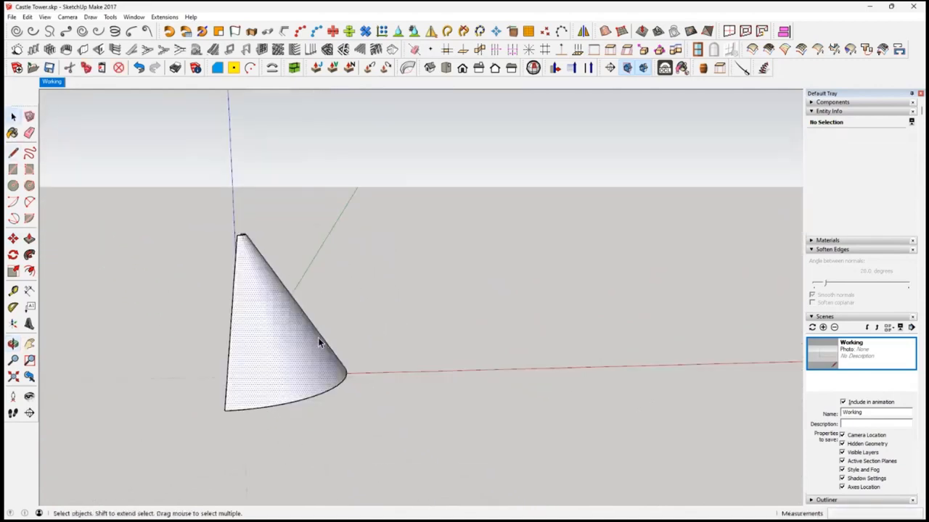
pyautogui.moveTo(318, 338)
pyautogui.mouseDown(button='middle')
pyautogui.moveTo(600, 294)
pyautogui.moveTo(399, 349)
pyautogui.moveTo(300, 331)
pyautogui.moveTo(307, 341)
pyautogui.mouseUp(button='middle')
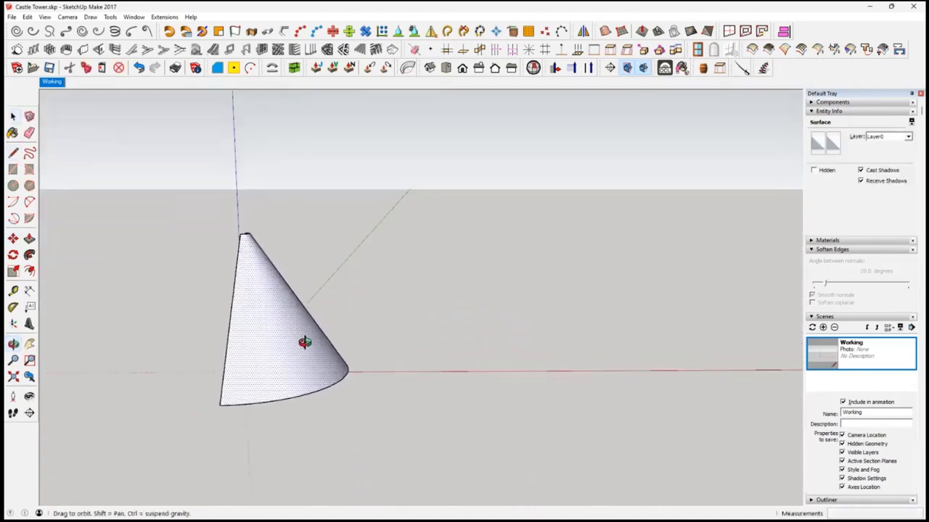
pyautogui.scroll(-2, 304, 341)
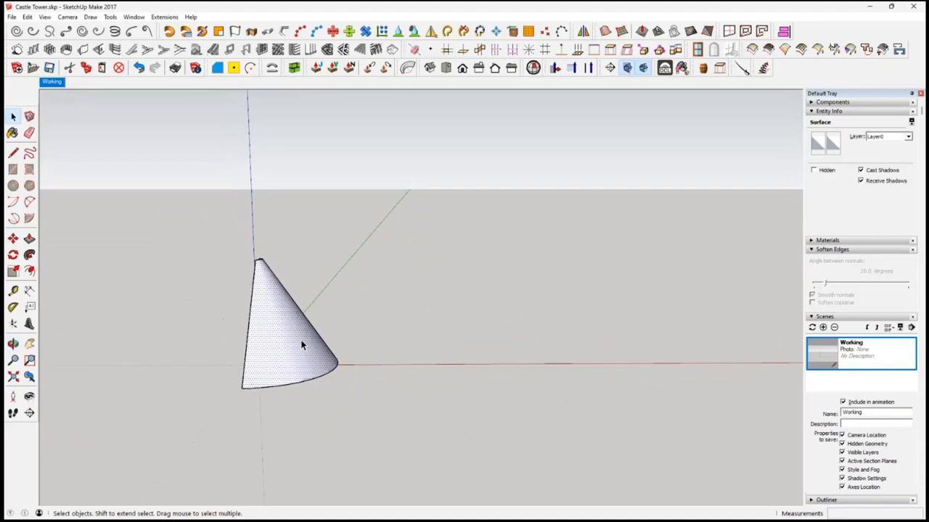
pyautogui.click(13, 238)
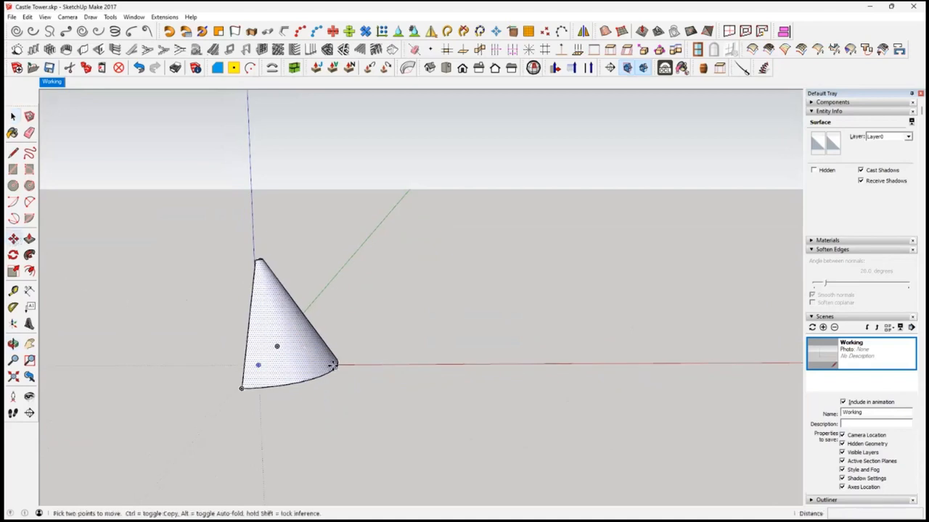
pyautogui.press('ctrl')
pyautogui.click(297, 354)
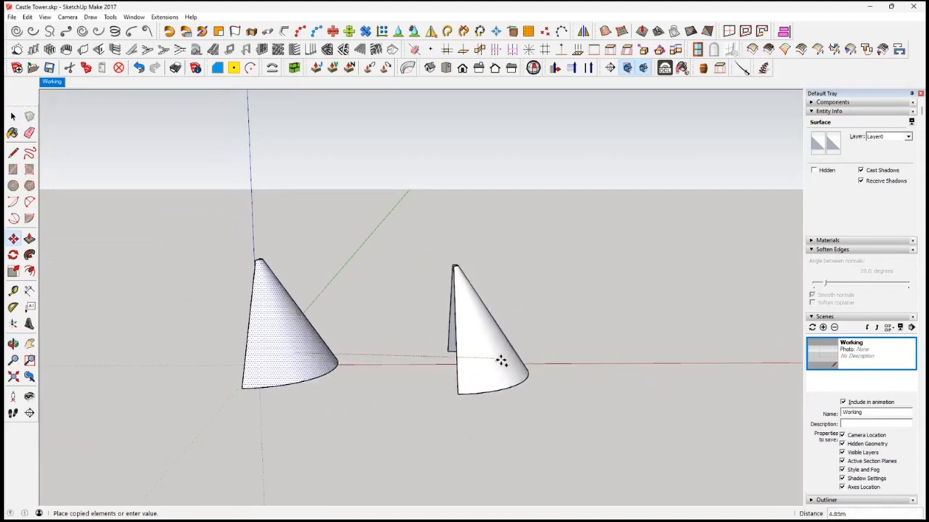
pyautogui.click(513, 356)
pyautogui.moveTo(657, 346); pyautogui.dragTo(513, 358, button='middle')
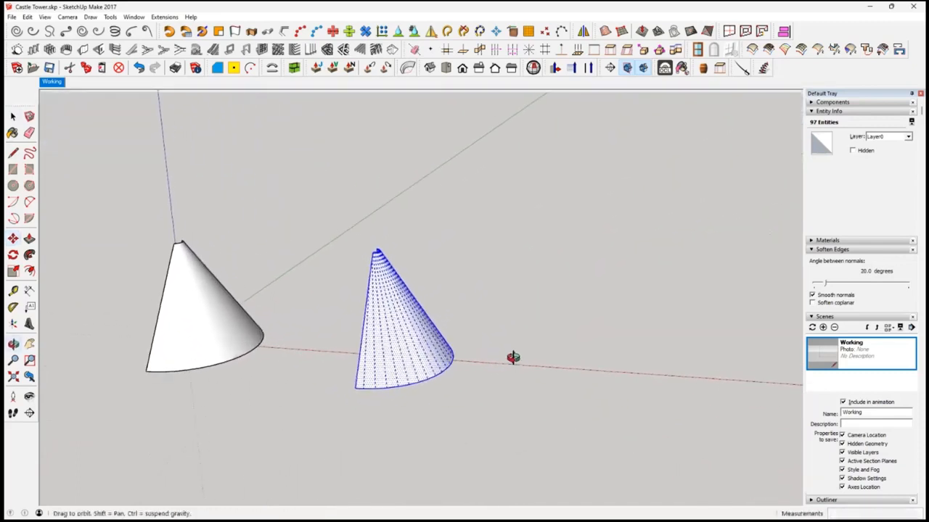
# Make the copied half-cone surface a group and clear the selection.
pyautogui.rightClick(394, 338)
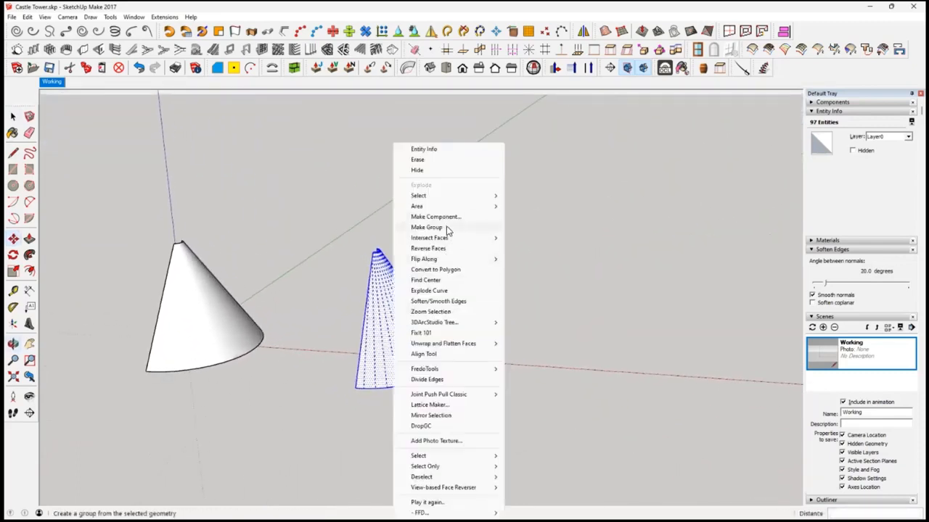
pyautogui.click(448, 226)
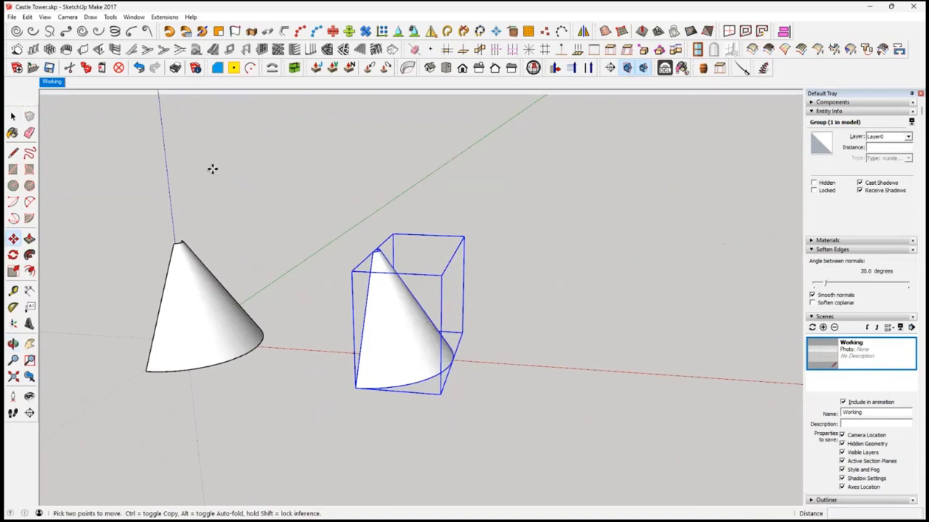
pyautogui.click(12, 116)
pyautogui.click(317, 365)
pyautogui.moveTo(317, 365); pyautogui.dragTo(407, 371, button='middle')
pyautogui.click(410, 349)
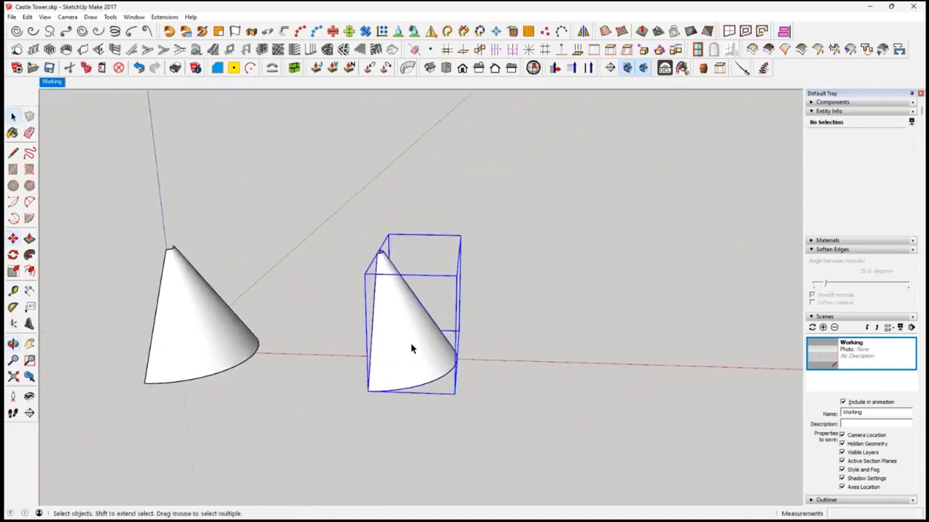
pyautogui.click(315, 351)
# Draw two parallel lines about 4.3 m long along the red axis, one from each base corner of the copied half cone.
pyautogui.click(13, 155)
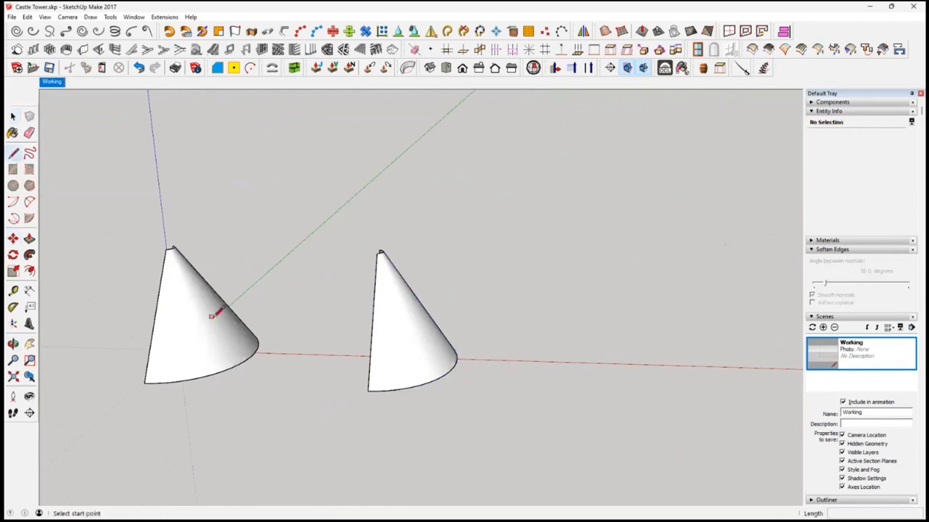
pyautogui.click(367, 391)
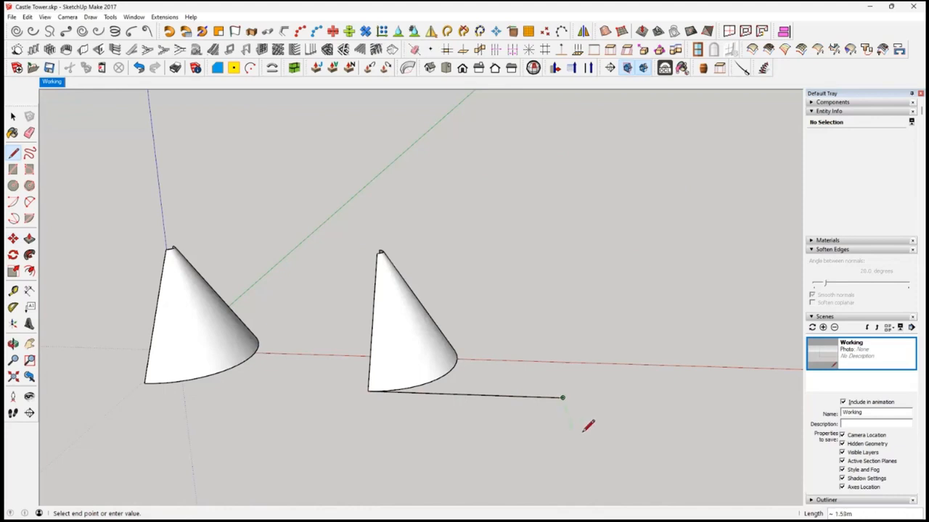
pyautogui.press('Escape')
pyautogui.moveTo(749, 394)
pyautogui.mouseDown(button='middle')
pyautogui.moveTo(300, 425)
pyautogui.moveTo(168, 388)
pyautogui.mouseUp(button='middle')
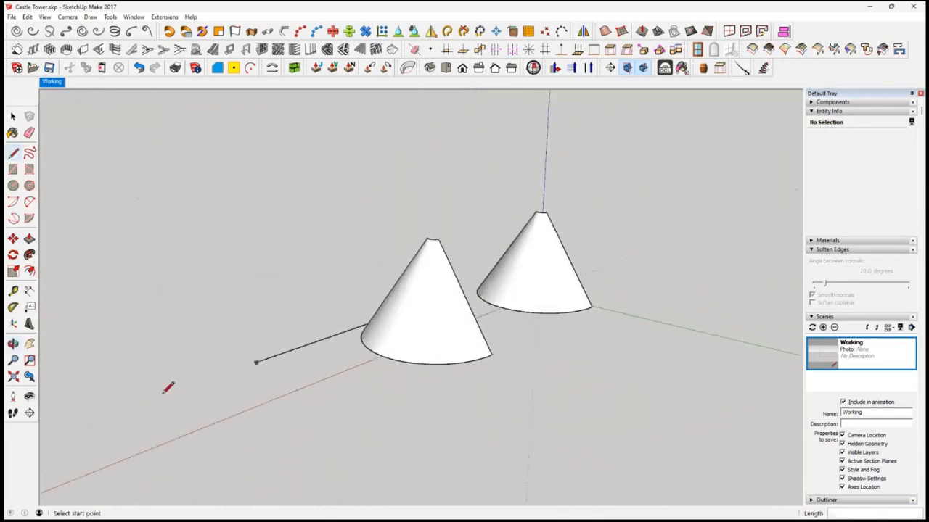
pyautogui.click(492, 355)
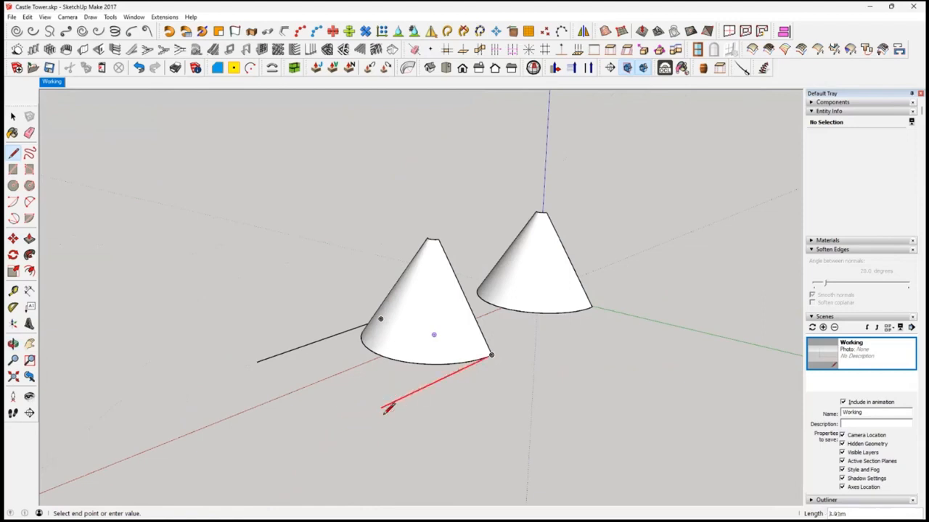
pyautogui.click(257, 361)
pyautogui.press('space')
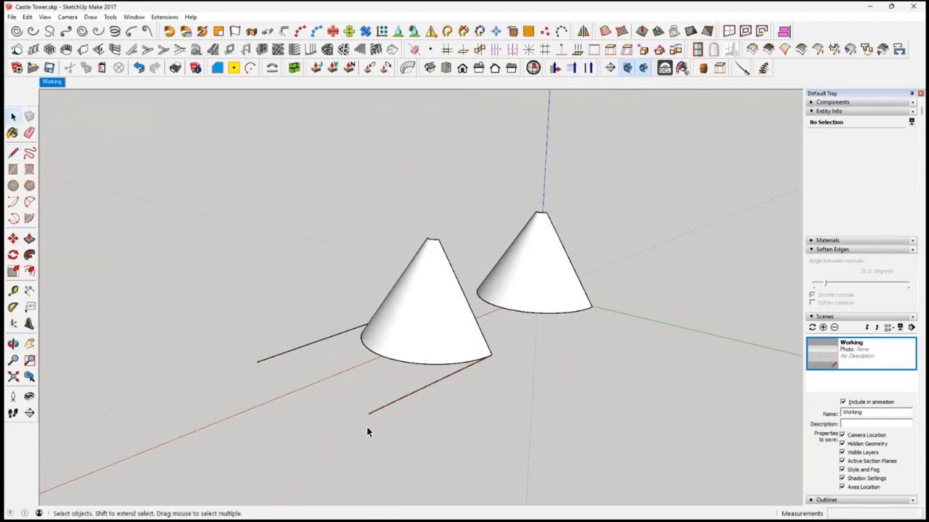
# Select the two parallel lines and make them a group.
pyautogui.moveTo(397, 412); pyautogui.dragTo(465, 431, button='middle')
pyautogui.click(463, 431)
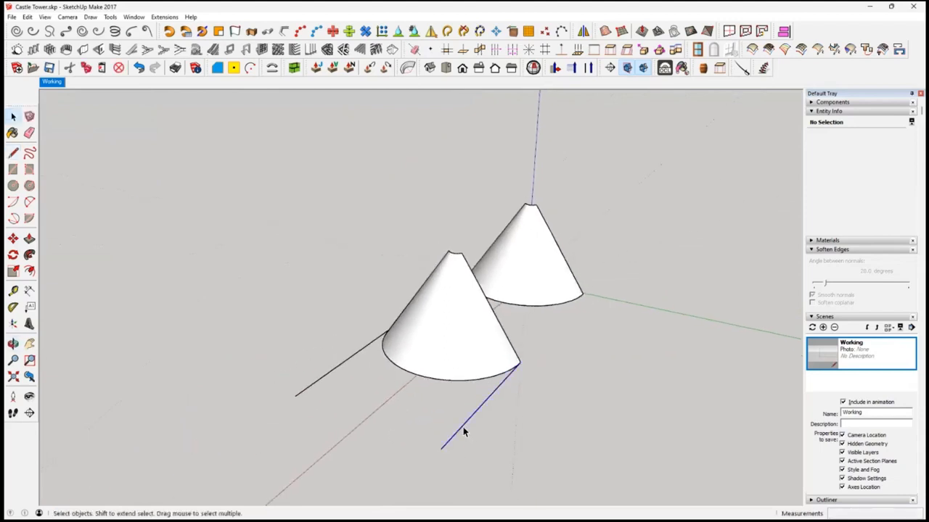
pyautogui.rightClick(337, 371)
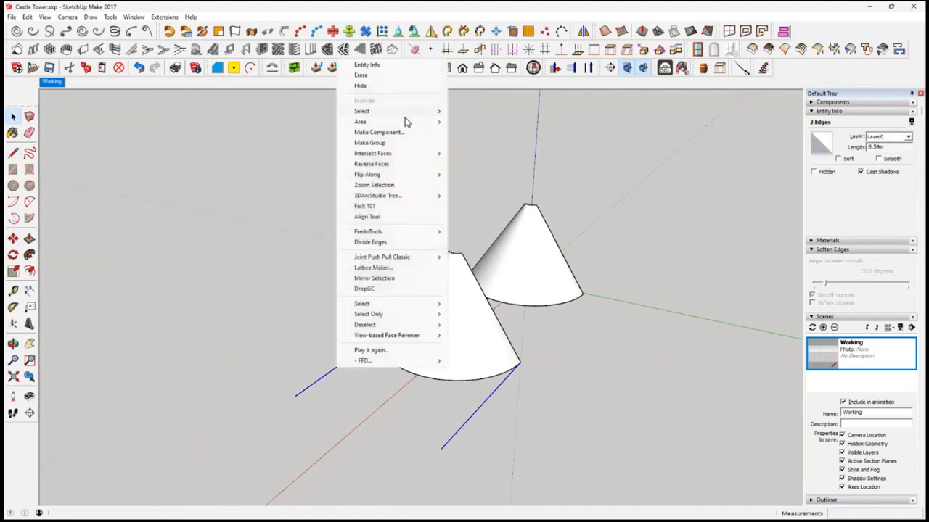
pyautogui.click(403, 142)
pyautogui.moveTo(376, 194); pyautogui.dragTo(428, 388, button='middle')
pyautogui.hotkey('ctrl', 'z')
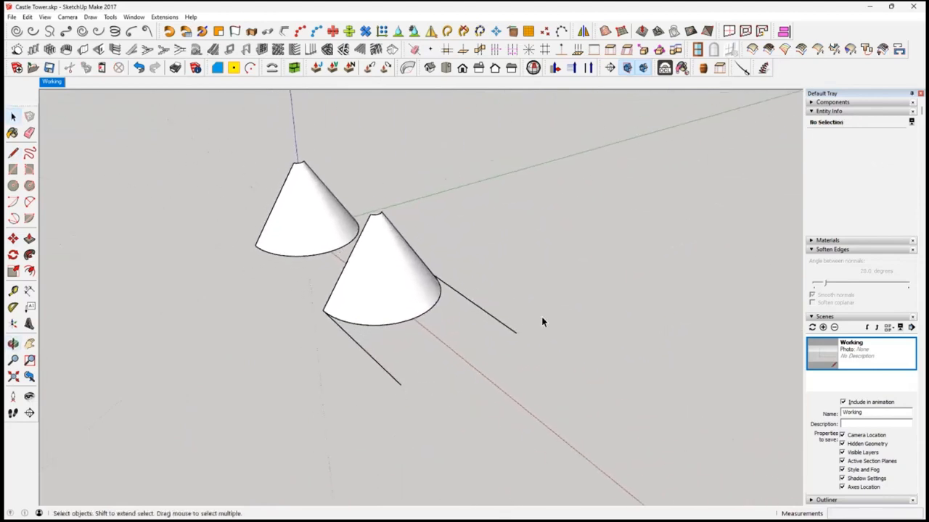
# Draw an upright rectangle about 3.03 by 0.90 m starting at the free end of one guide line.
pyautogui.moveTo(407, 294); pyautogui.dragTo(353, 282, button='middle')
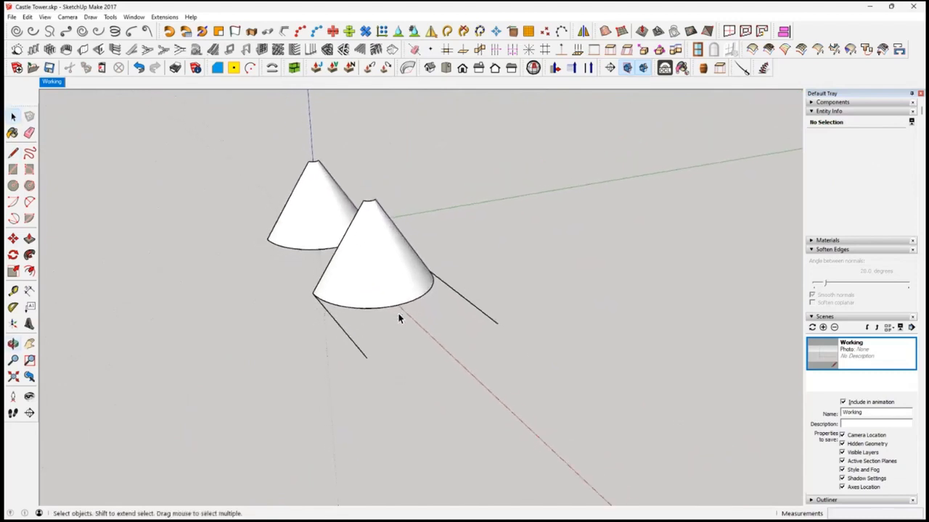
pyautogui.click(13, 169)
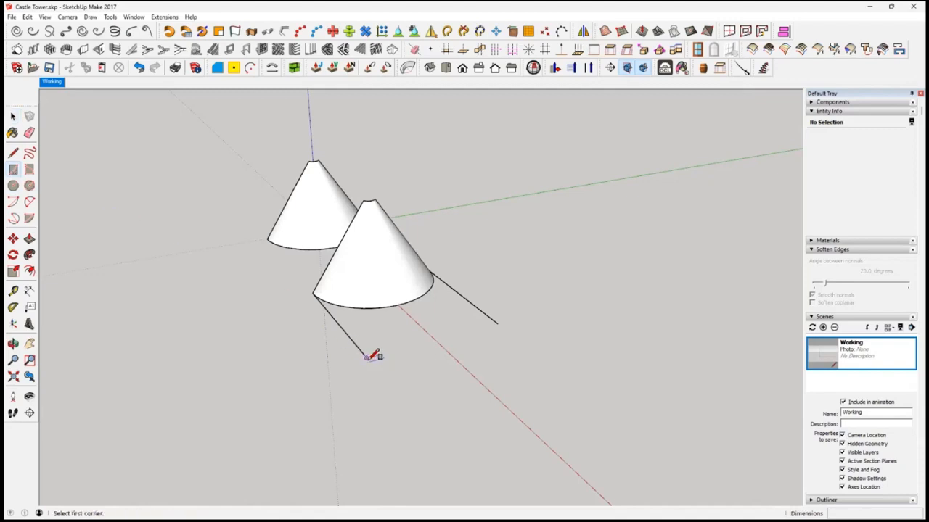
pyautogui.scroll(3, 381, 354)
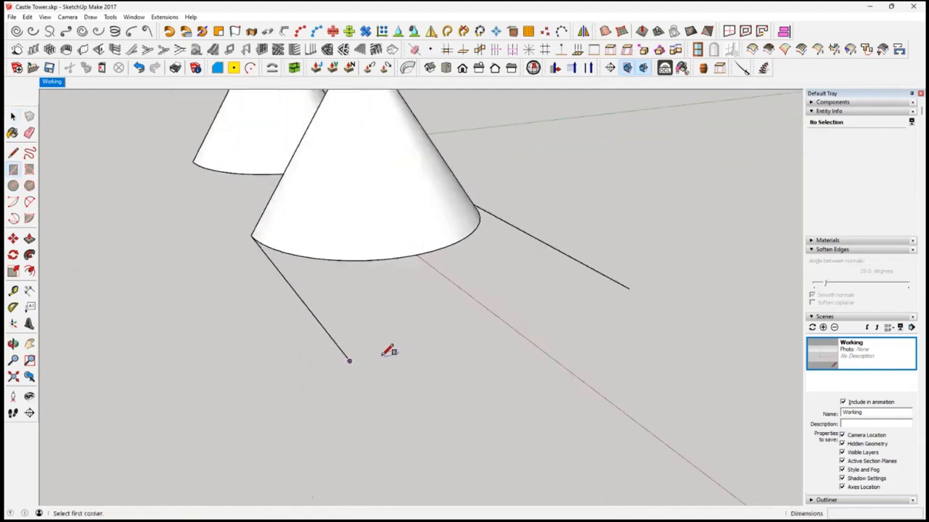
pyautogui.click(349, 361)
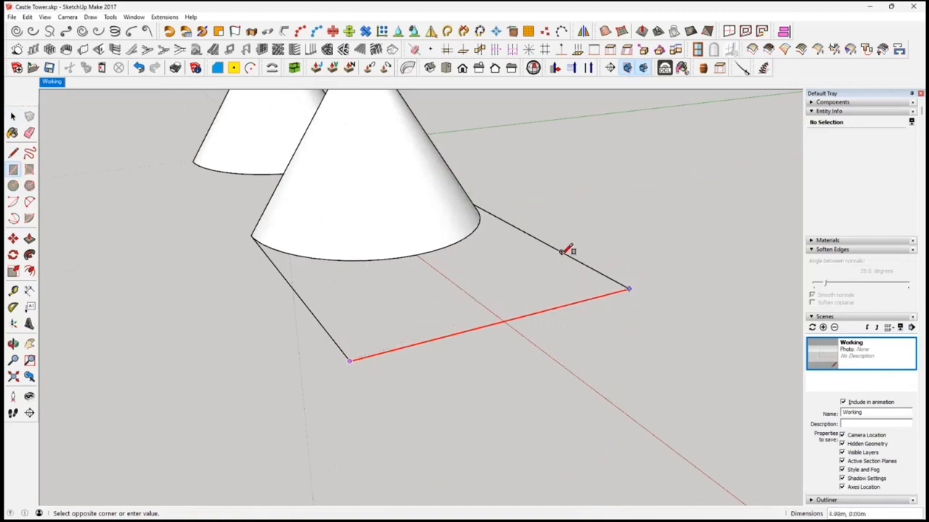
pyautogui.click(585, 235)
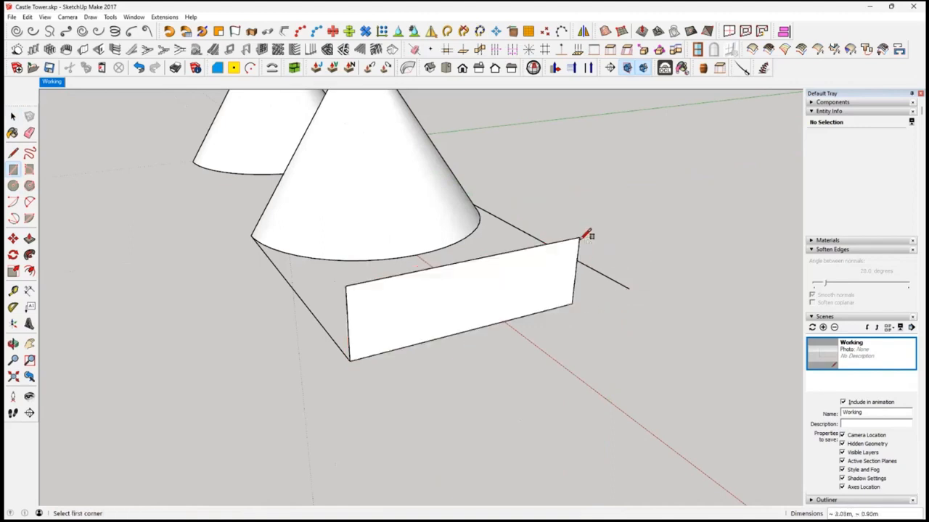
# Scale the rectangle's width to the other guide line's end and its height by about 2.99 to the half cone's top.
pyautogui.moveTo(529, 338); pyautogui.dragTo(464, 327, button='middle')
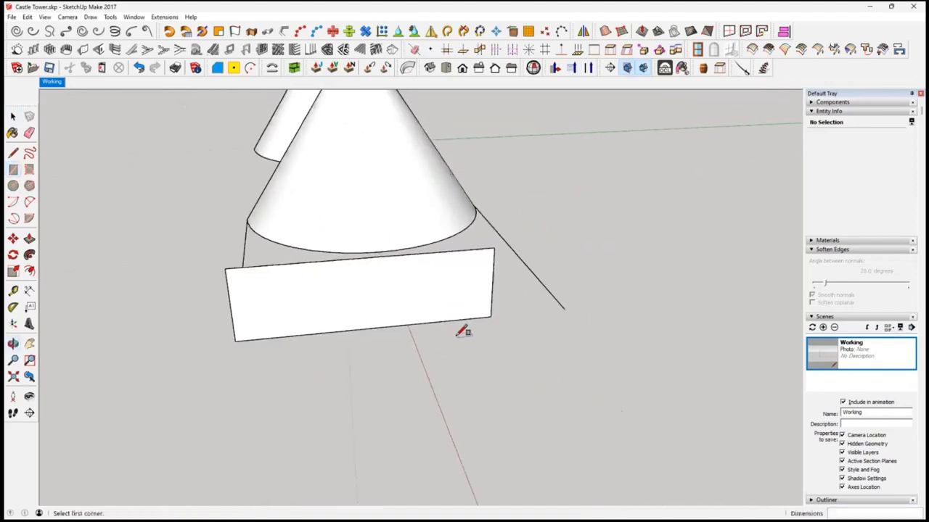
pyautogui.press('space')
pyautogui.doubleClick(383, 312)
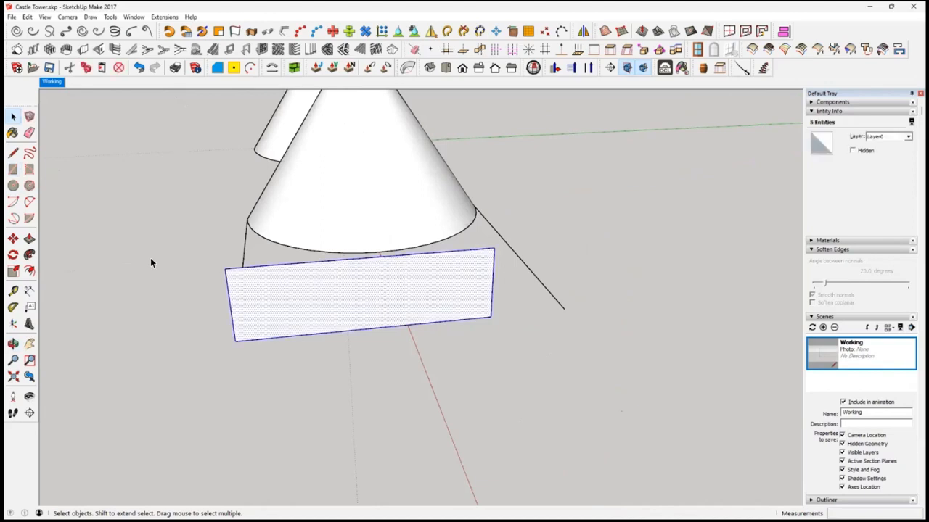
pyautogui.click(13, 272)
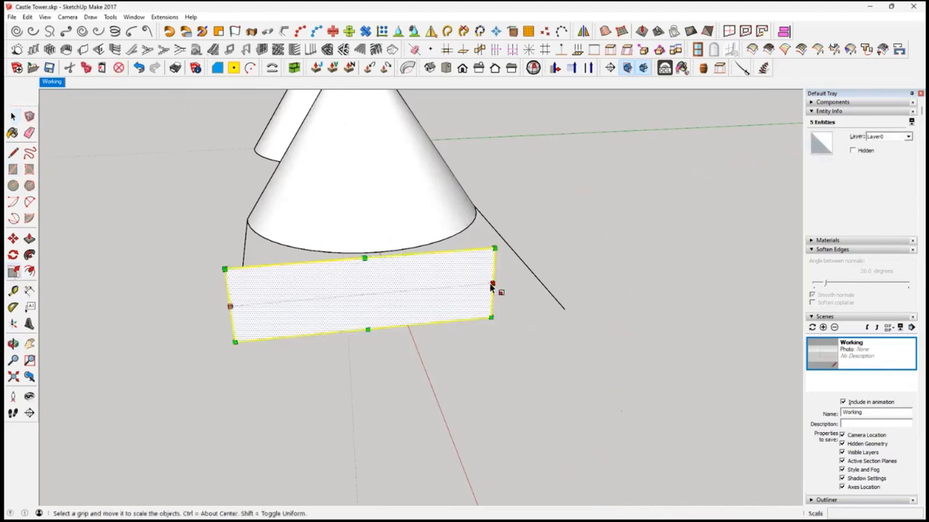
pyautogui.moveTo(582, 327); pyautogui.dragTo(518, 332, button='middle')
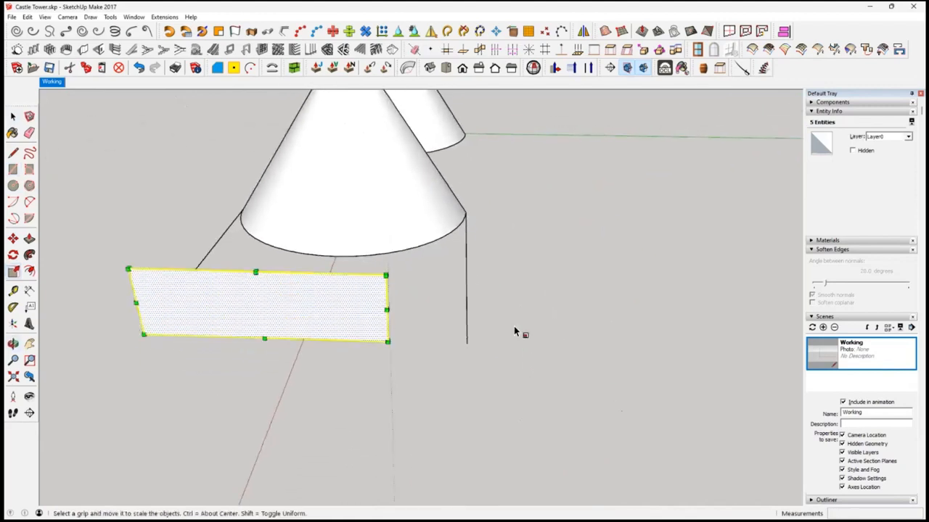
pyautogui.moveTo(389, 316); pyautogui.dragTo(468, 347)
pyautogui.moveTo(470, 349); pyautogui.dragTo(599, 321, button='middle')
pyautogui.moveTo(591, 323); pyautogui.dragTo(502, 308)
pyautogui.moveTo(502, 308); pyautogui.dragTo(428, 191, button='middle')
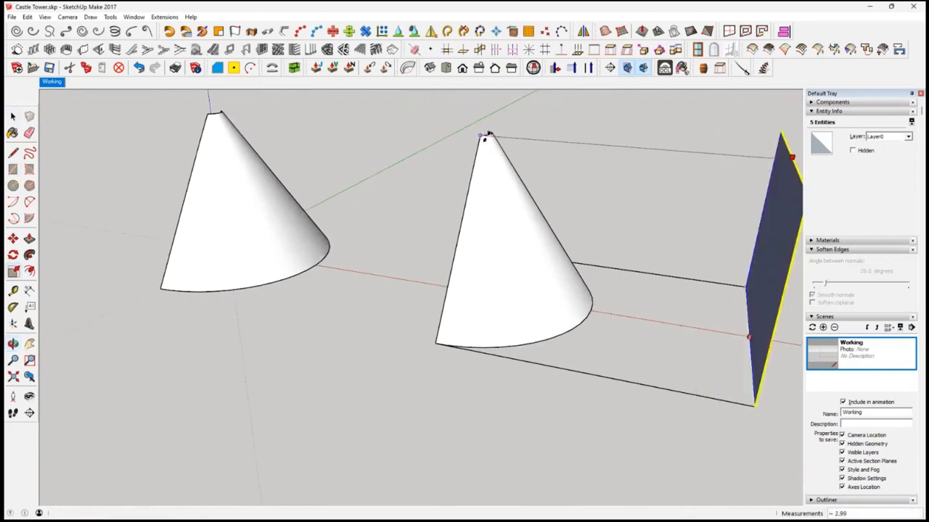
pyautogui.click(481, 141)
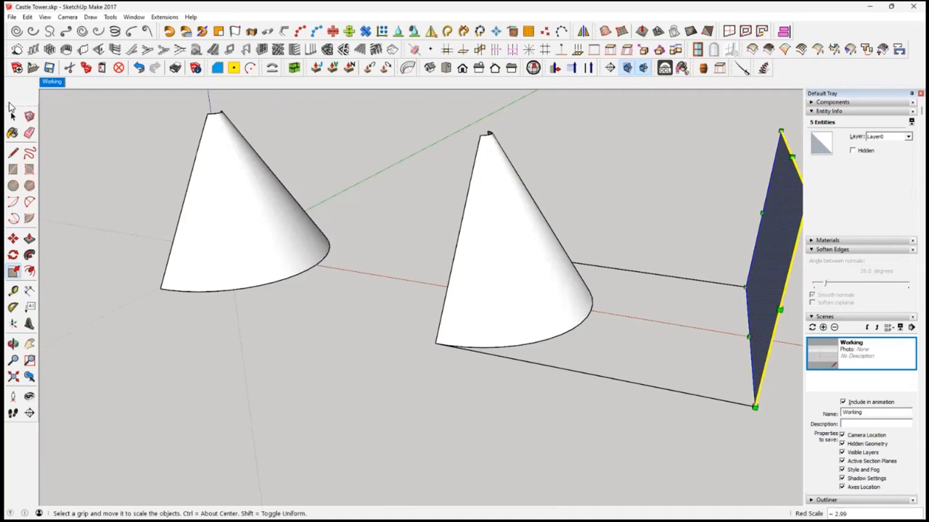
# Make the scaled rectangle and its edges a group.
pyautogui.press('space')
pyautogui.moveTo(624, 407); pyautogui.dragTo(556, 298, button='middle')
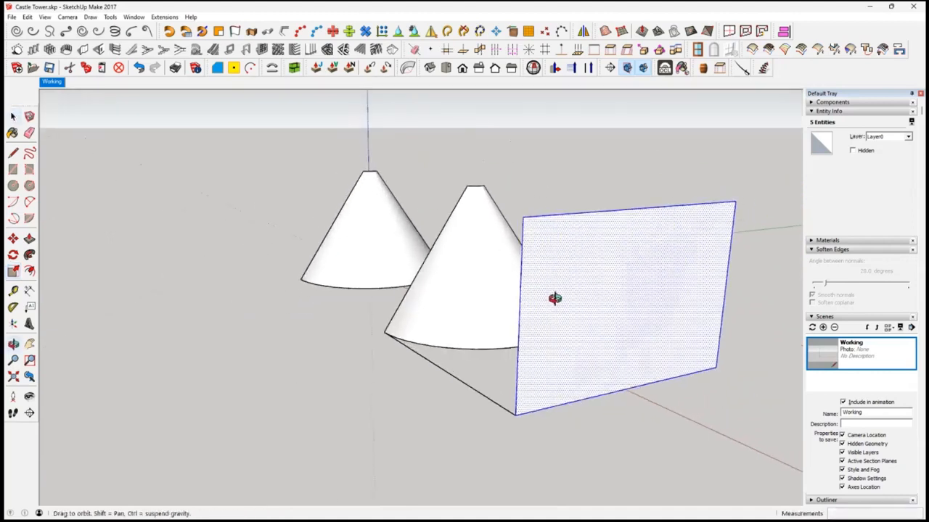
pyautogui.rightClick(596, 304)
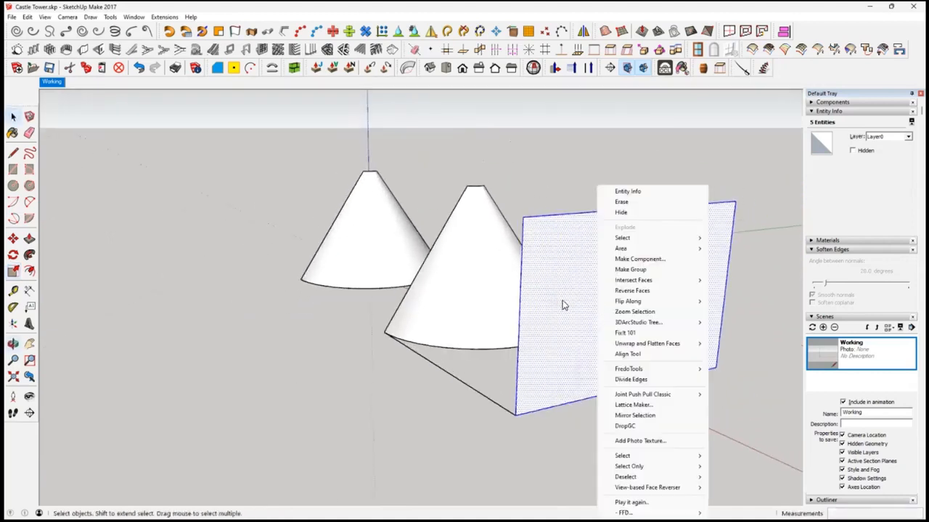
pyautogui.click(631, 269)
# Combine the half-cone surface, guide lines and rectangle groups into one group.
pyautogui.scroll(-3, 412, 402)
pyautogui.moveTo(413, 394); pyautogui.dragTo(455, 401, button='middle')
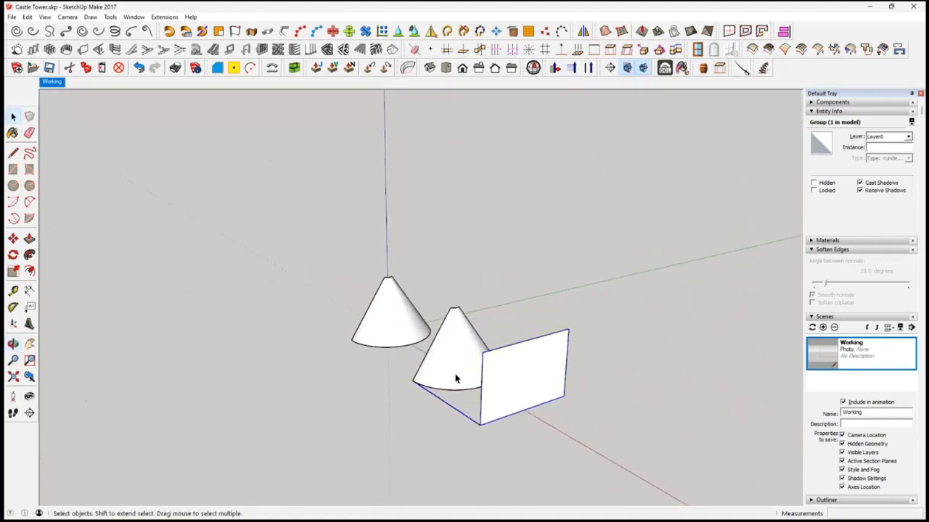
pyautogui.click(455, 378)
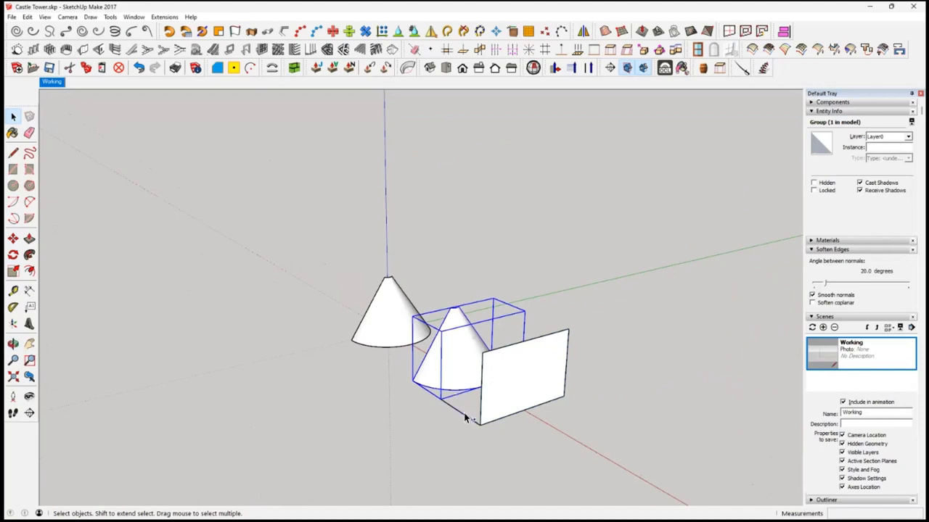
pyautogui.keyDown('ctrl'); pyautogui.click(495, 405); pyautogui.keyUp('ctrl')
pyautogui.rightClick(495, 405)
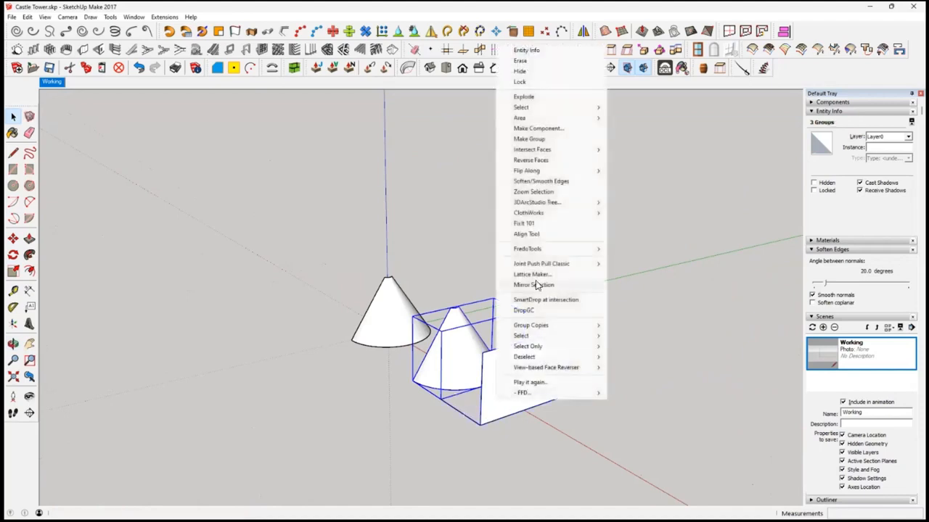
pyautogui.click(549, 142)
pyautogui.moveTo(515, 387); pyautogui.dragTo(434, 364, button='middle')
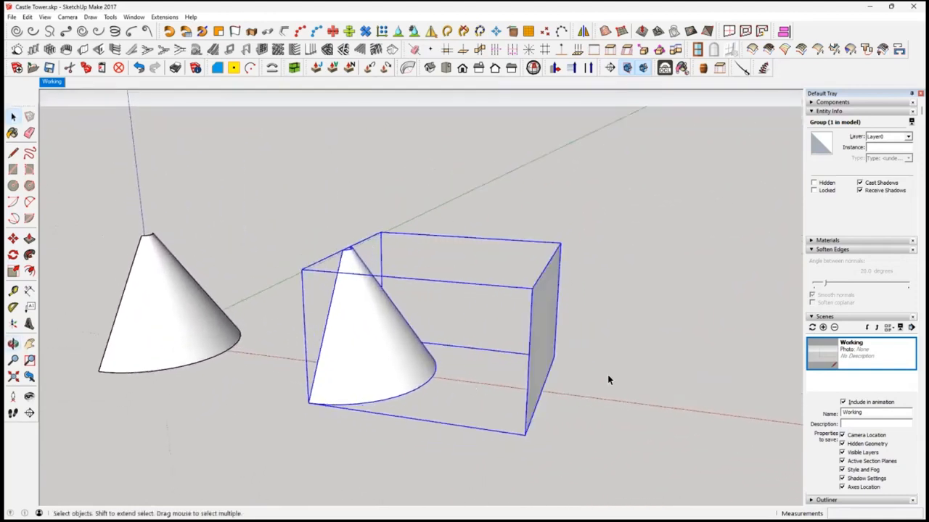
# Impose the Flowify grid on the combined group and inspect the divisions on the rectangle.
pyautogui.click(165, 16)
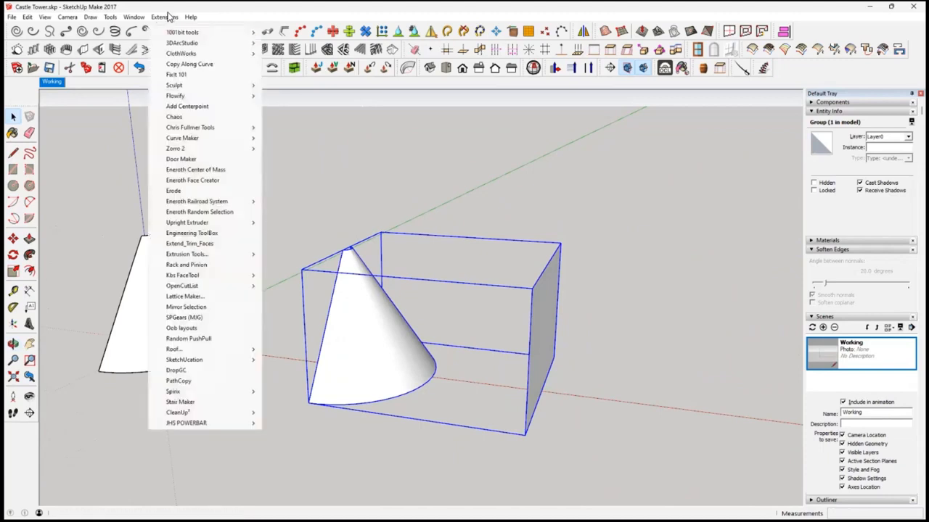
pyautogui.moveTo(183, 96)
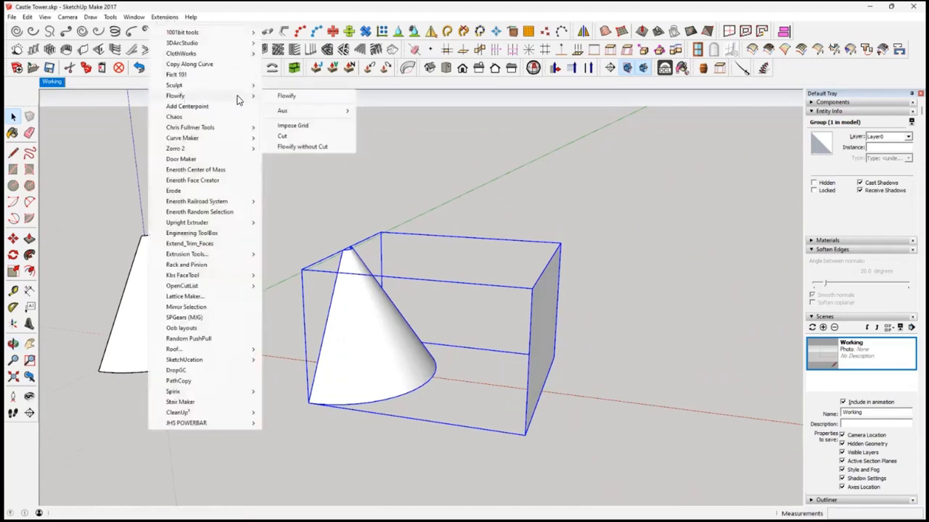
pyautogui.click(311, 126)
pyautogui.moveTo(406, 349); pyautogui.dragTo(468, 354, button='middle')
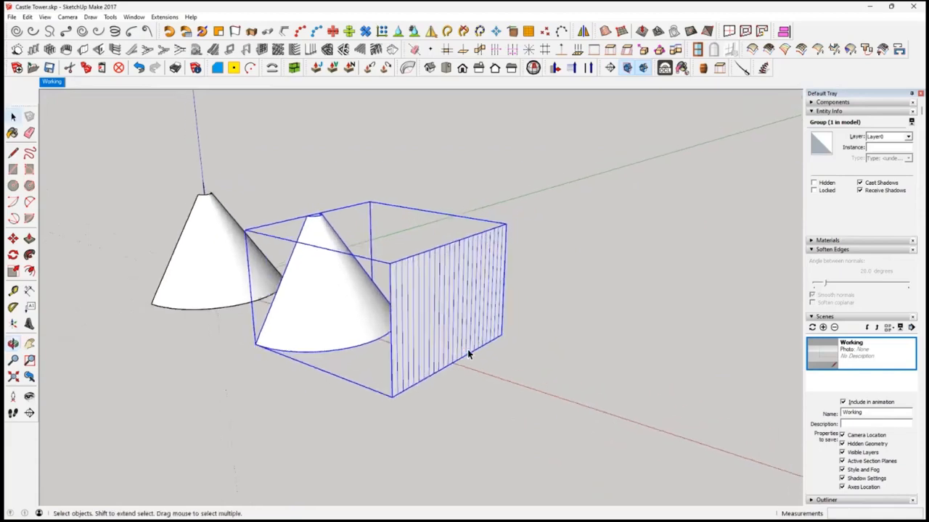
pyautogui.scroll(5, 419, 329)
pyautogui.moveTo(421, 328); pyautogui.dragTo(240, 358, button='middle')
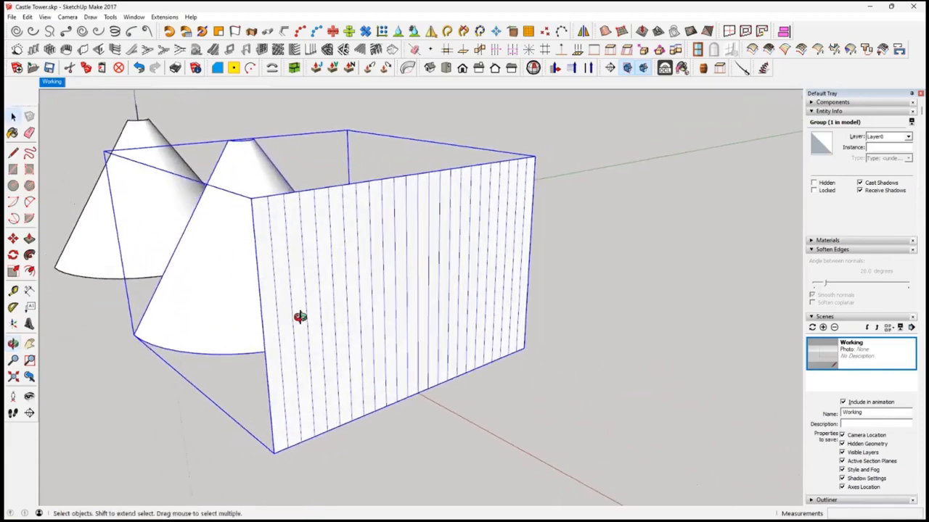
pyautogui.moveTo(300, 314); pyautogui.dragTo(383, 308, button='middle')
# Undo the imposed Flowify grid.
pyautogui.hotkey('ctrl', 'z')
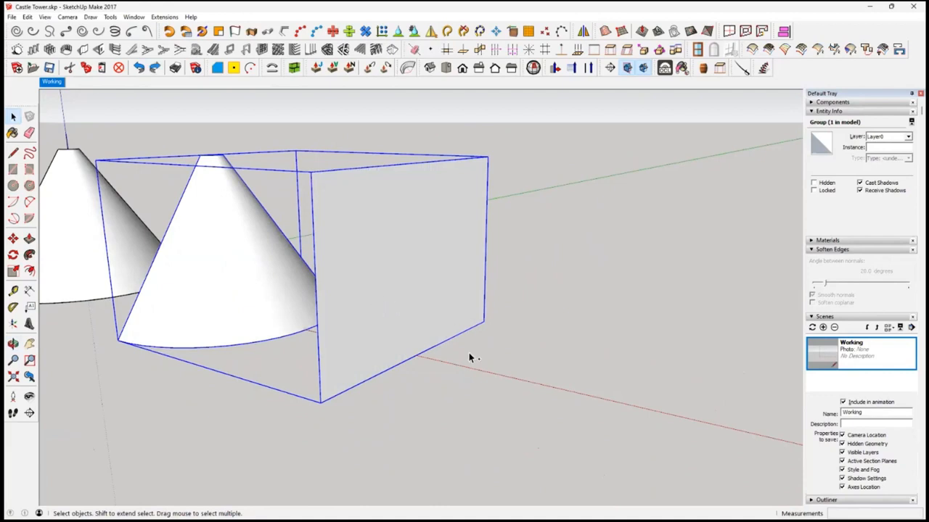
pyautogui.hotkey('ctrl', 'z')
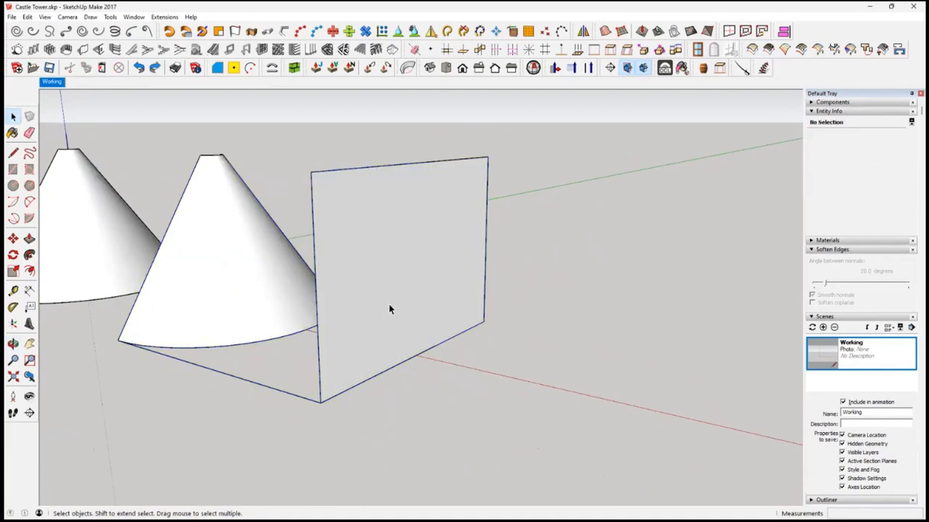
pyautogui.hotkey('ctrl', 'z')
# Copy the rectangle's face from inside its nested group to the clipboard, and exit the groups.
pyautogui.click(388, 308)
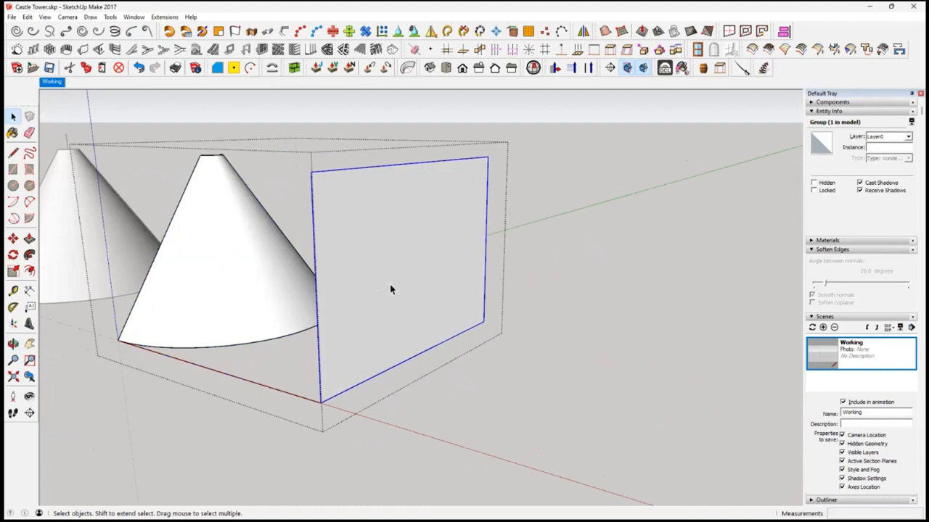
pyautogui.doubleClick(391, 288)
pyautogui.click(391, 288)
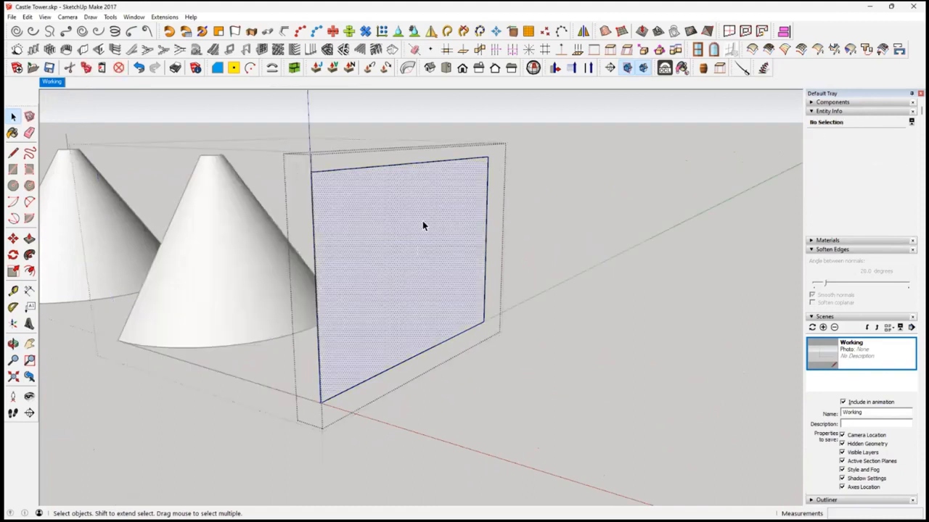
pyautogui.click(86, 67)
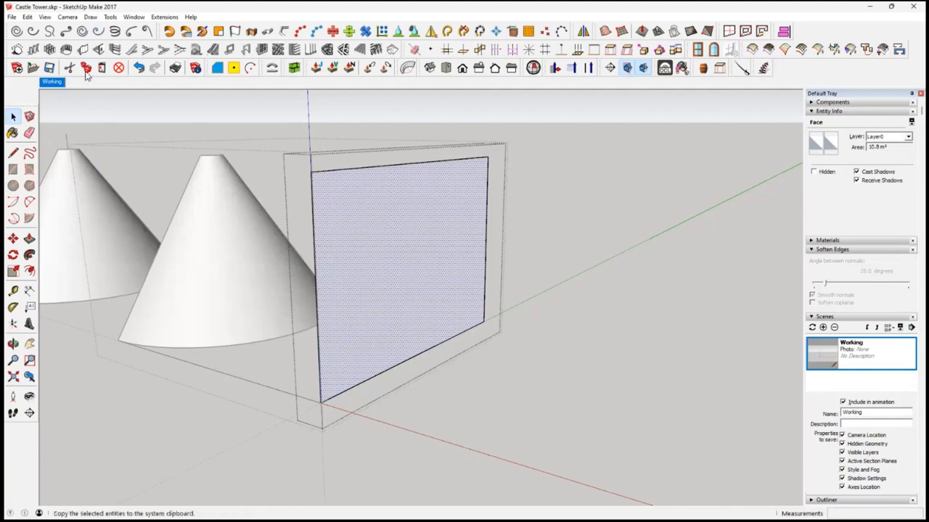
pyautogui.click(551, 373)
pyautogui.click(552, 371)
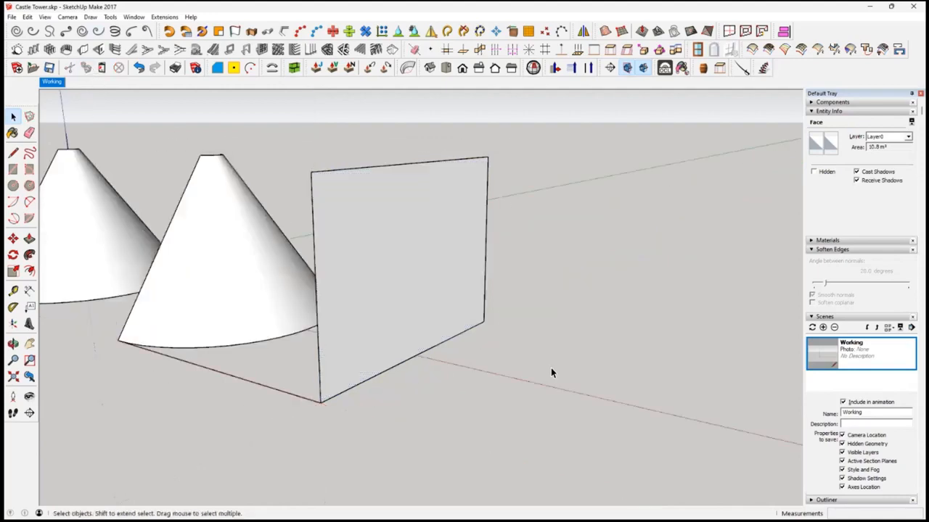
# Paste the copied rectangle face in place and move it along the red axis away from the original group.
pyautogui.moveTo(545, 372)
pyautogui.mouseDown(button='middle')
pyautogui.moveTo(568, 392)
pyautogui.moveTo(558, 381)
pyautogui.mouseUp(button='middle')
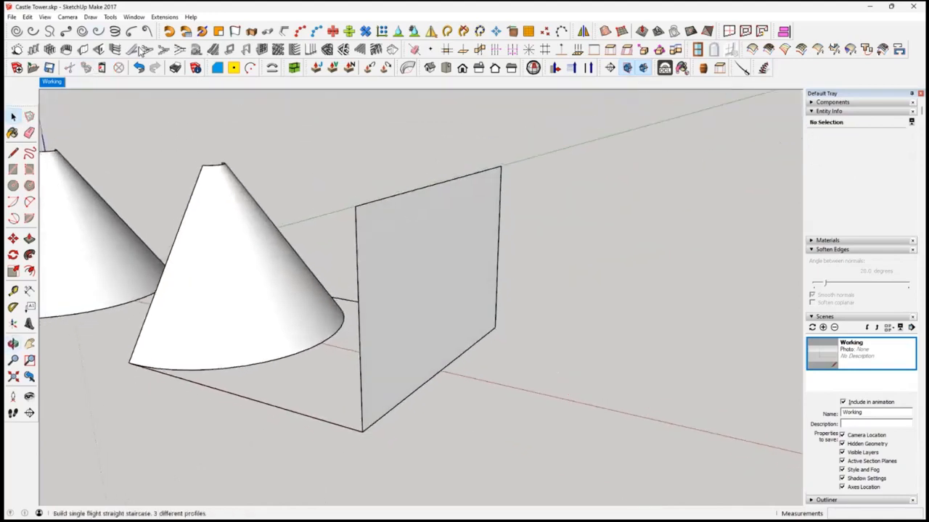
pyautogui.click(27, 17)
pyautogui.click(54, 85)
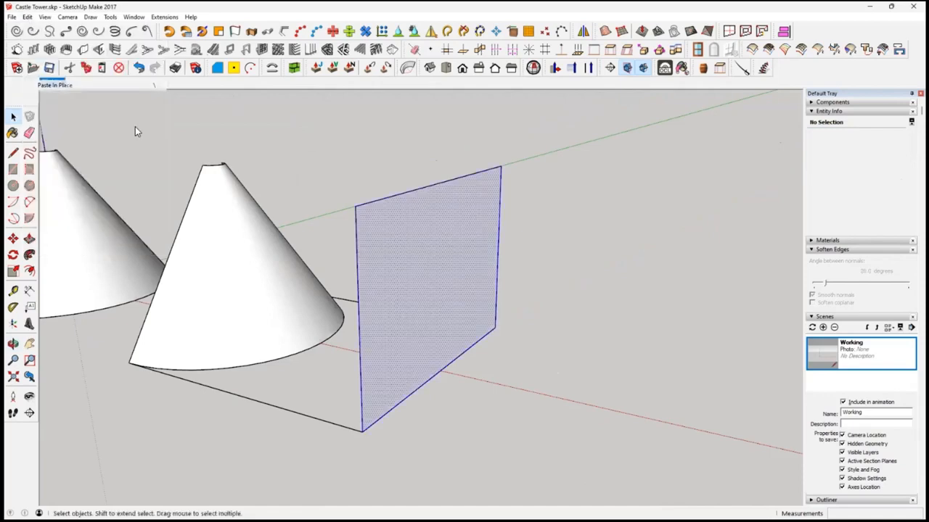
pyautogui.scroll(-2, 398, 327)
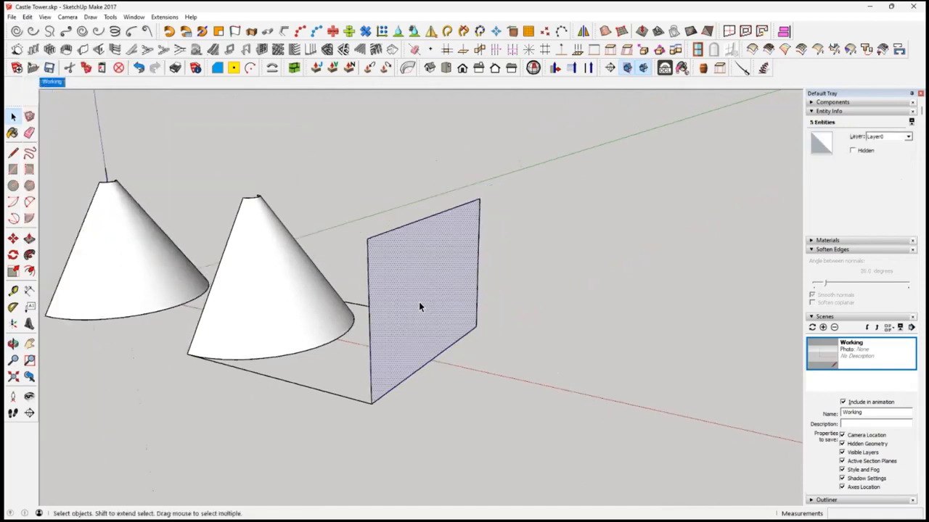
pyautogui.moveTo(410, 347); pyautogui.dragTo(312, 334, button='middle')
pyautogui.click(13, 239)
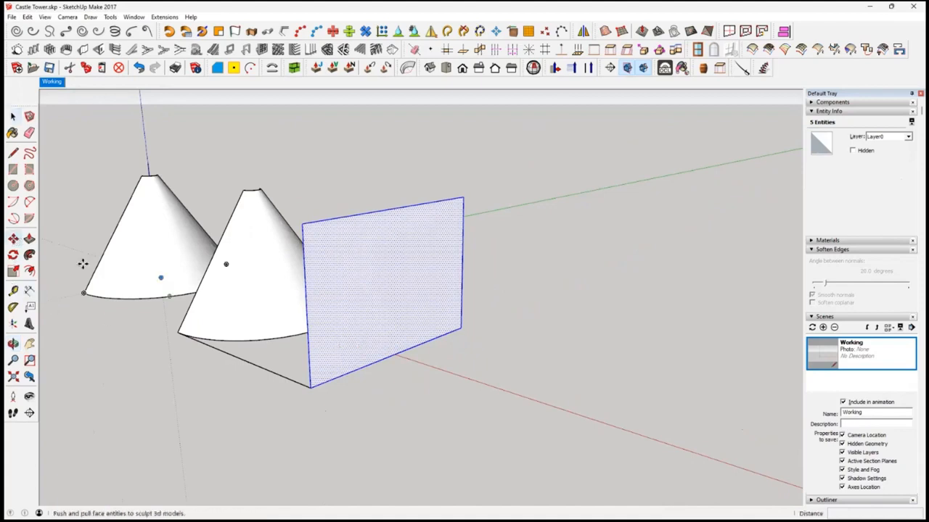
pyautogui.click(361, 350)
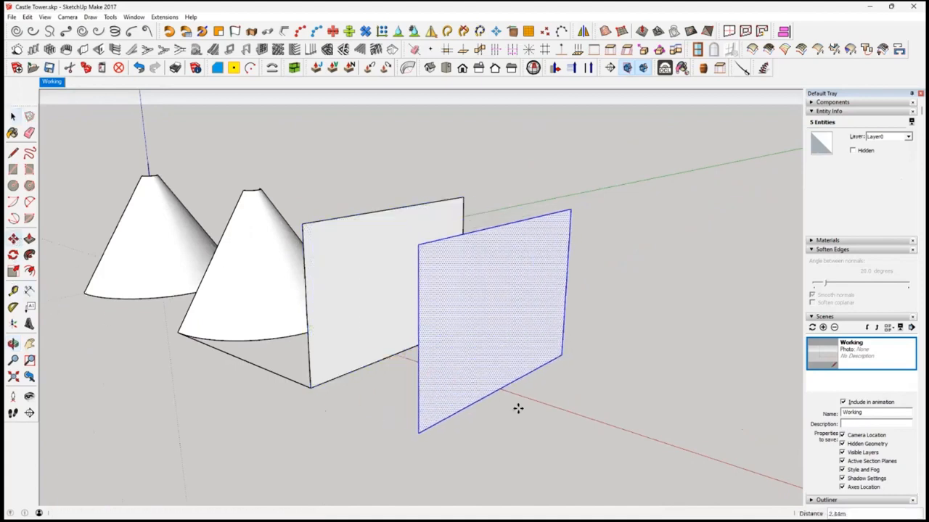
pyautogui.moveTo(518, 408); pyautogui.dragTo(431, 373, button='middle')
pyautogui.press('space')
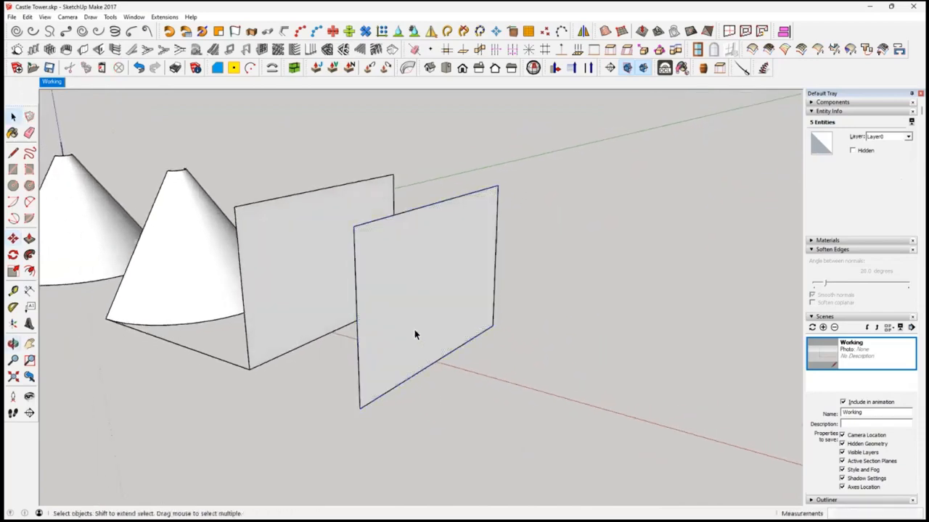
# Select the copied face with its bottom edge and lay out Oob tiles on it using the 001 Tile Small preset.
pyautogui.click(414, 334)
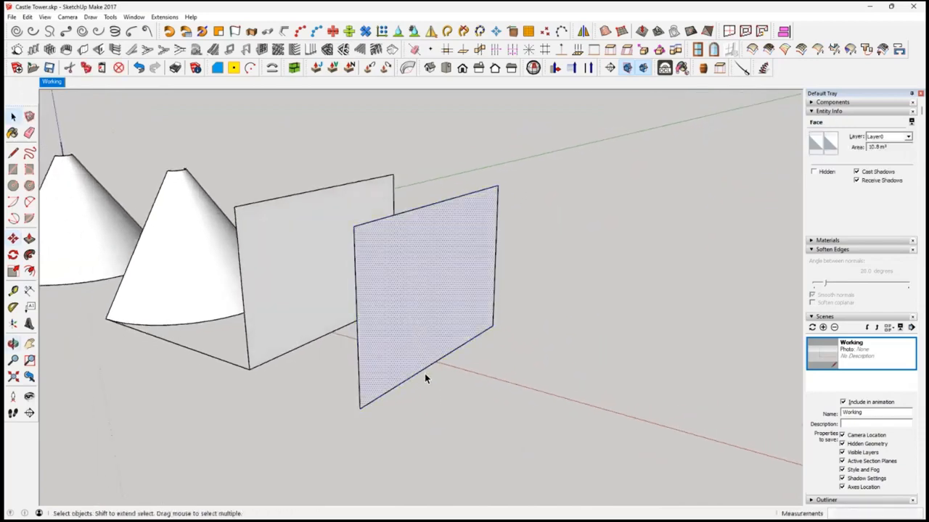
pyautogui.moveTo(424, 373); pyautogui.dragTo(415, 322, button='middle')
pyautogui.keyDown('shift'); pyautogui.click(399, 307); pyautogui.keyUp('shift')
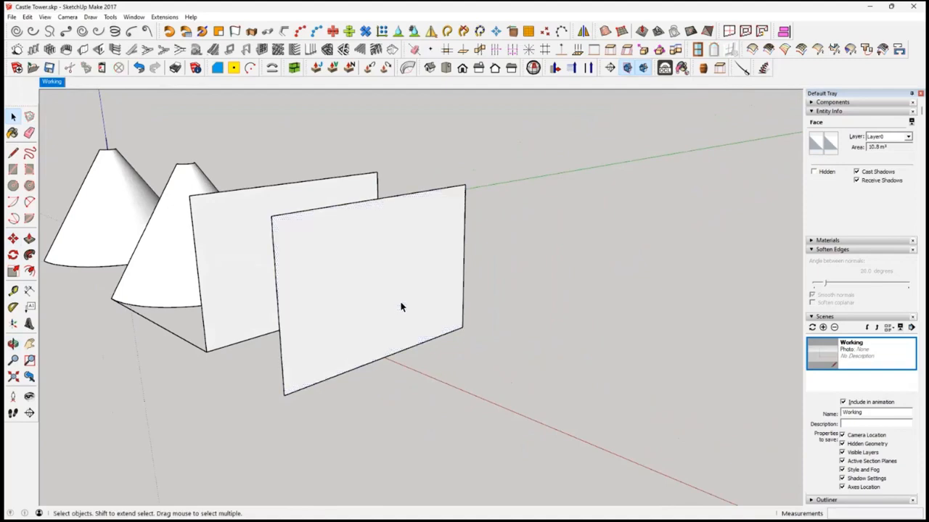
pyautogui.click(369, 346)
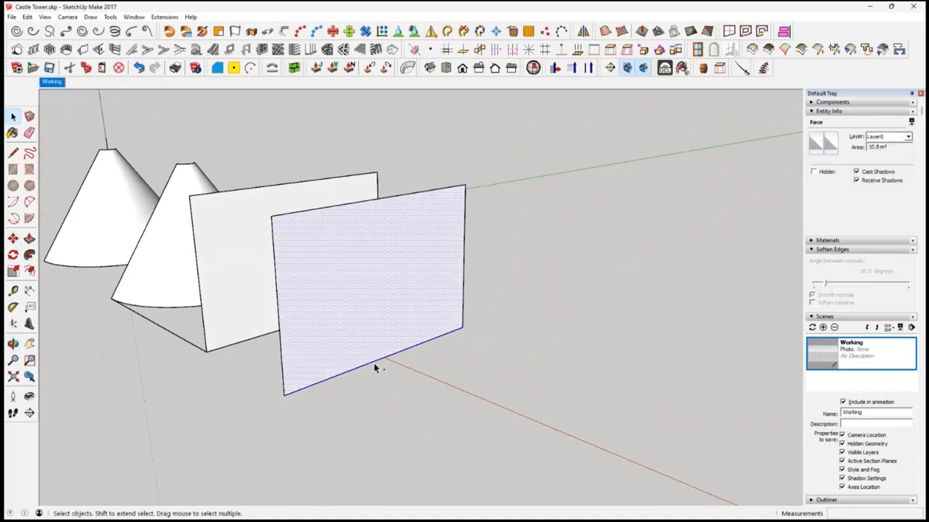
pyautogui.keyDown('shift'); pyautogui.click(374, 366); pyautogui.keyUp('shift')
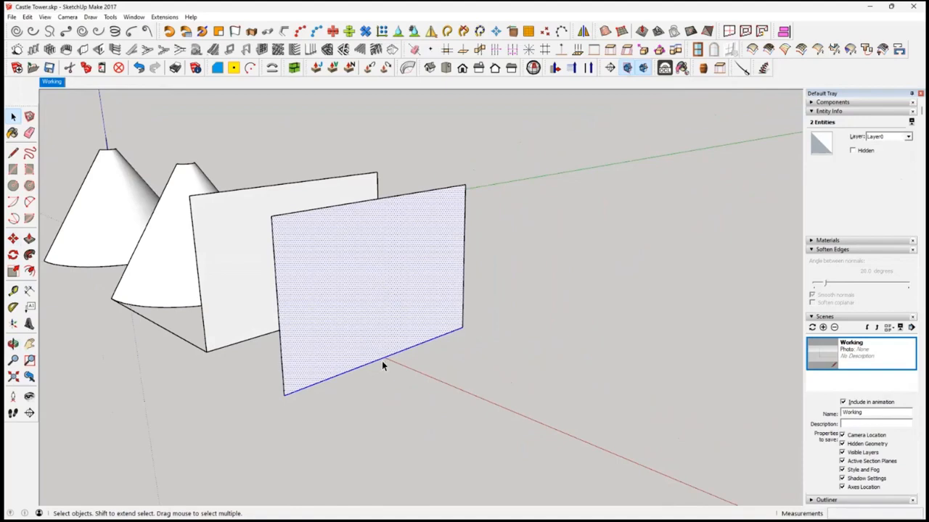
pyautogui.click(533, 68)
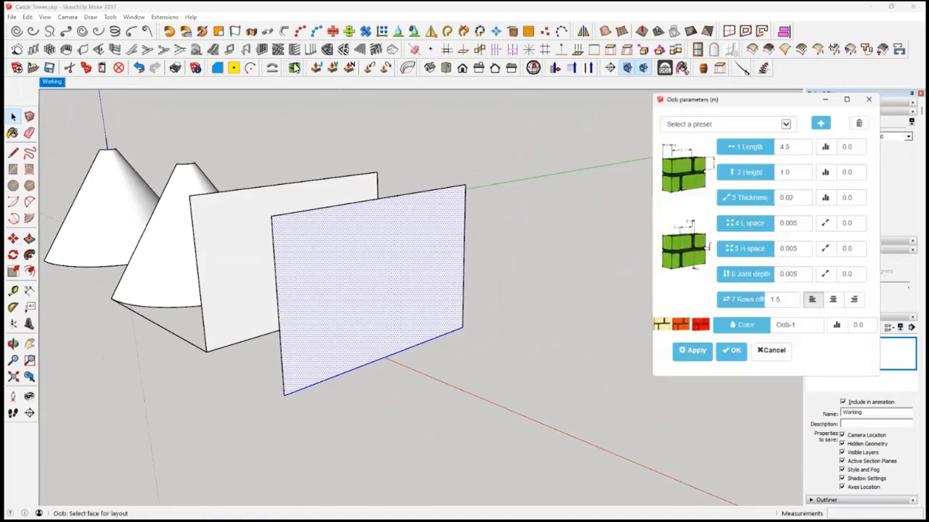
pyautogui.click(726, 124)
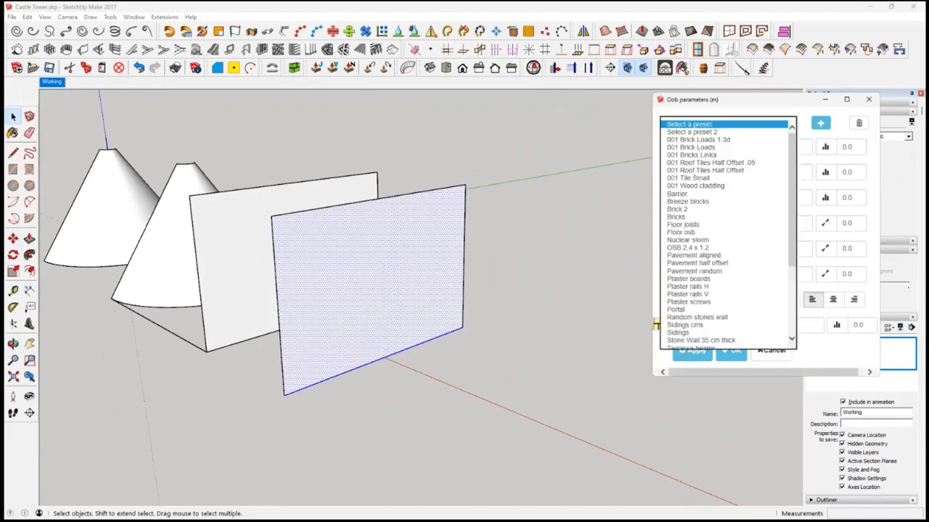
pyautogui.click(689, 179)
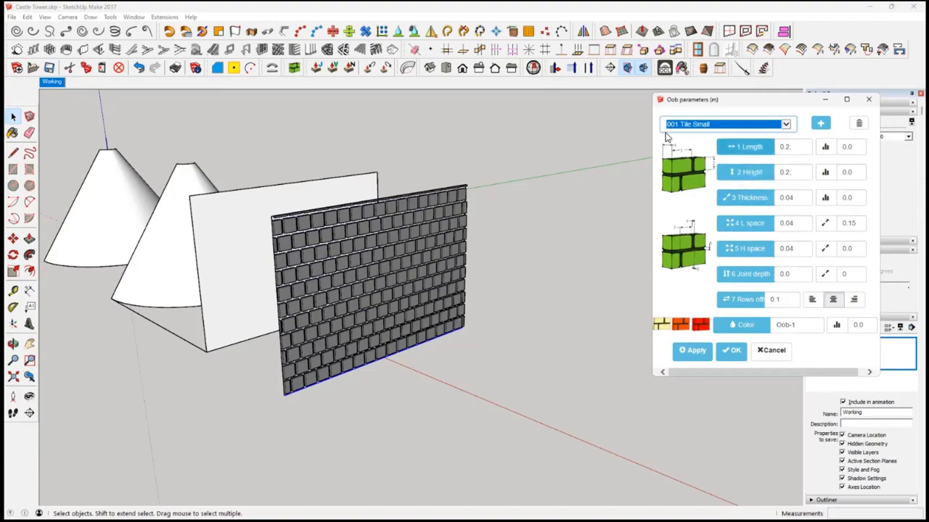
# Inspect the tile layout on the copied face and accept the Oob parameters.
pyautogui.scroll(6, 368, 316)
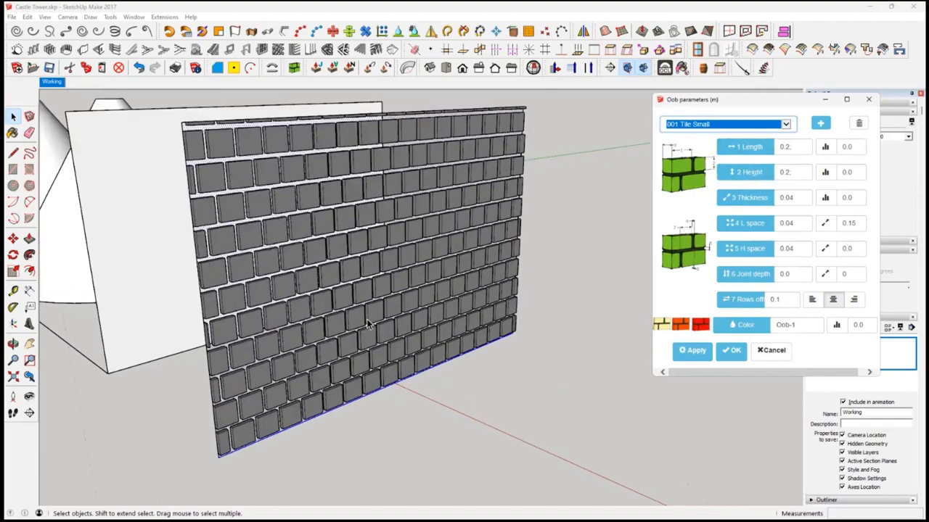
pyautogui.scroll(-3, 366, 330)
pyautogui.moveTo(365, 330)
pyautogui.mouseDown(button='middle')
pyautogui.moveTo(369, 307)
pyautogui.moveTo(442, 357)
pyautogui.moveTo(434, 348)
pyautogui.moveTo(448, 375)
pyautogui.moveTo(474, 344)
pyautogui.moveTo(455, 340)
pyautogui.mouseUp(button='middle')
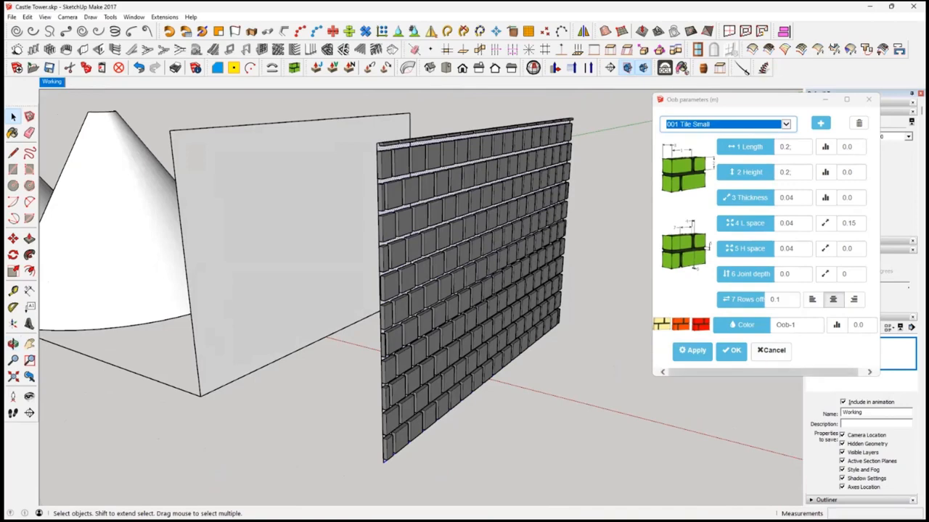
pyautogui.click(732, 350)
pyautogui.click(705, 367)
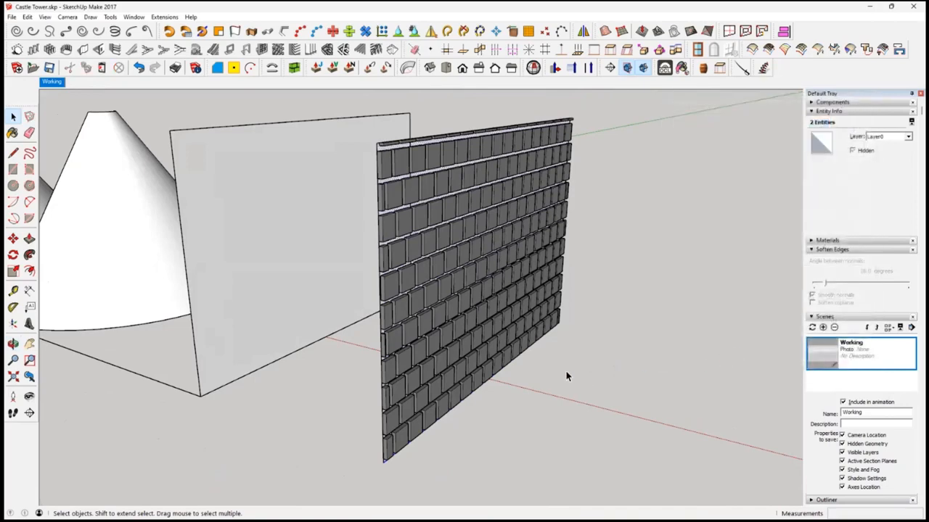
# Check inside the generated Oob group, exit it and explode the outer group into its parts.
pyautogui.doubleClick(445, 336)
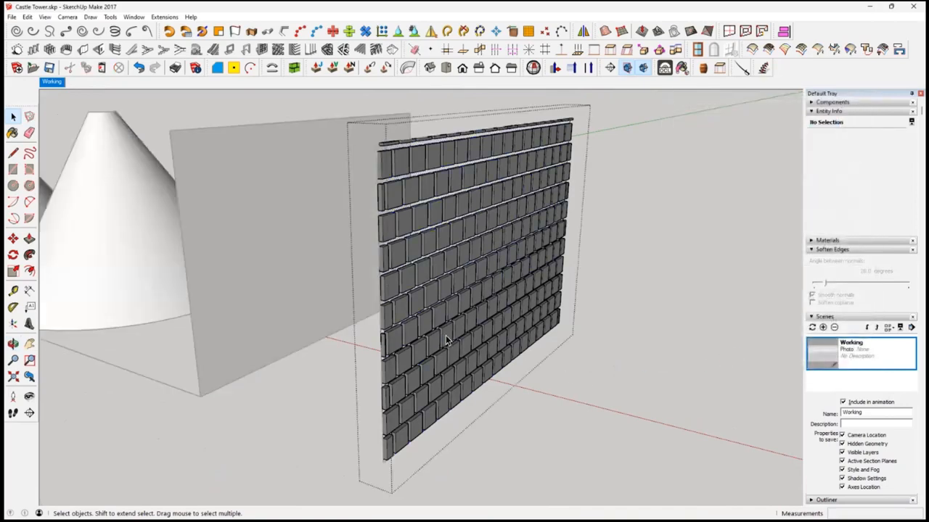
pyautogui.click(610, 404)
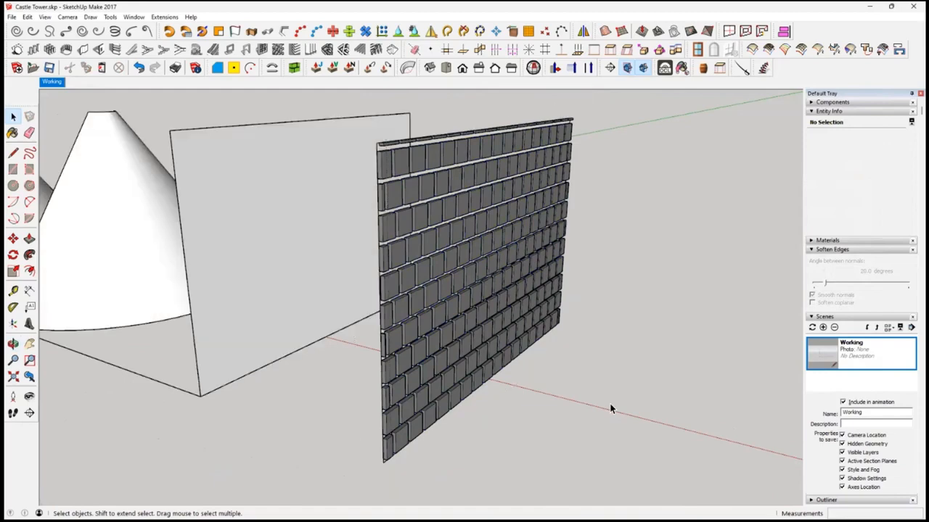
pyautogui.click(455, 310)
pyautogui.rightClick(457, 310)
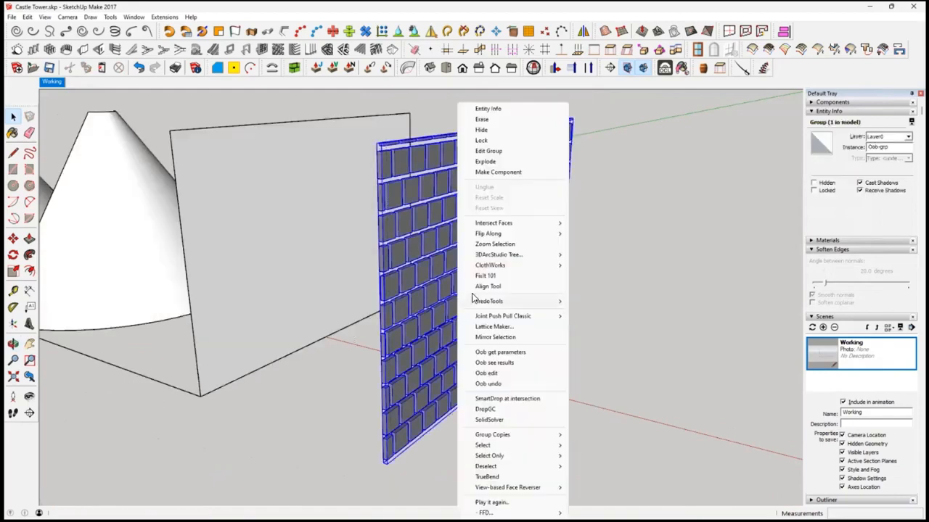
pyautogui.click(503, 161)
pyautogui.click(609, 326)
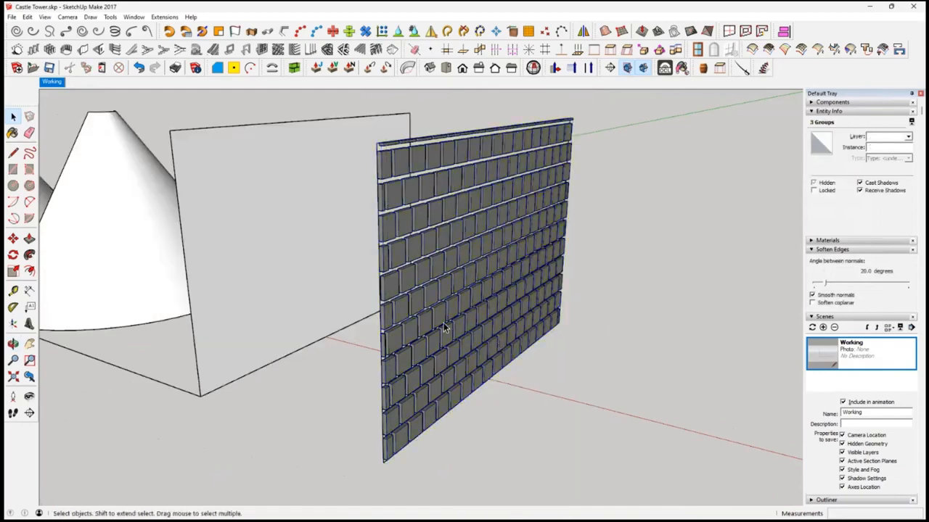
# Move the tile group from the copied face onto the original rectangle, aligning it at the bottom corner.
pyautogui.moveTo(461, 312); pyautogui.dragTo(474, 276, button='middle')
pyautogui.moveTo(483, 331)
pyautogui.mouseDown(button='middle')
pyautogui.moveTo(475, 332)
pyautogui.moveTo(492, 315)
pyautogui.moveTo(486, 326)
pyautogui.mouseUp(button='middle')
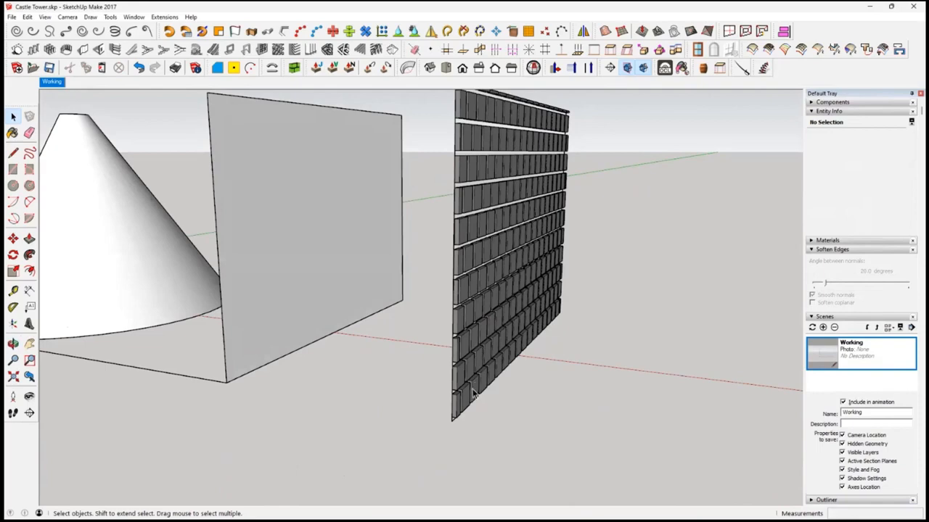
pyautogui.moveTo(472, 393); pyautogui.dragTo(468, 336, button='middle')
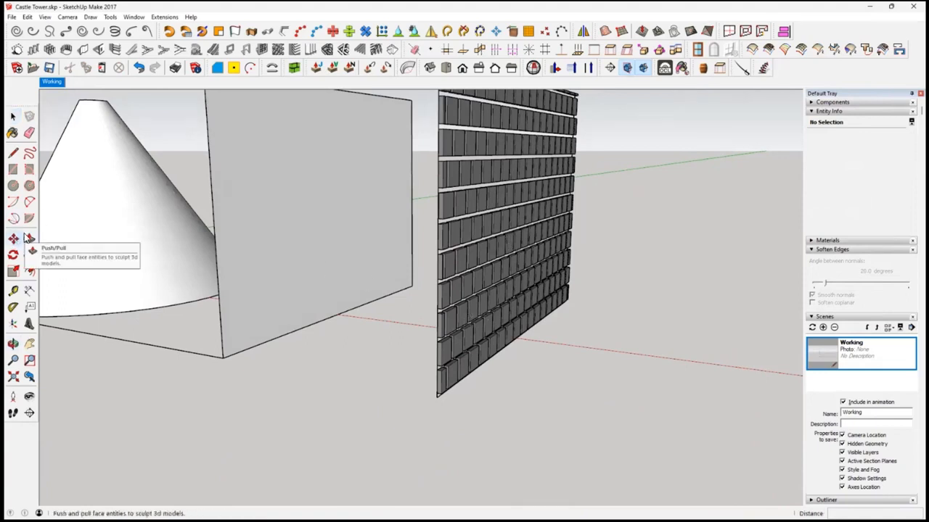
pyautogui.click(505, 296)
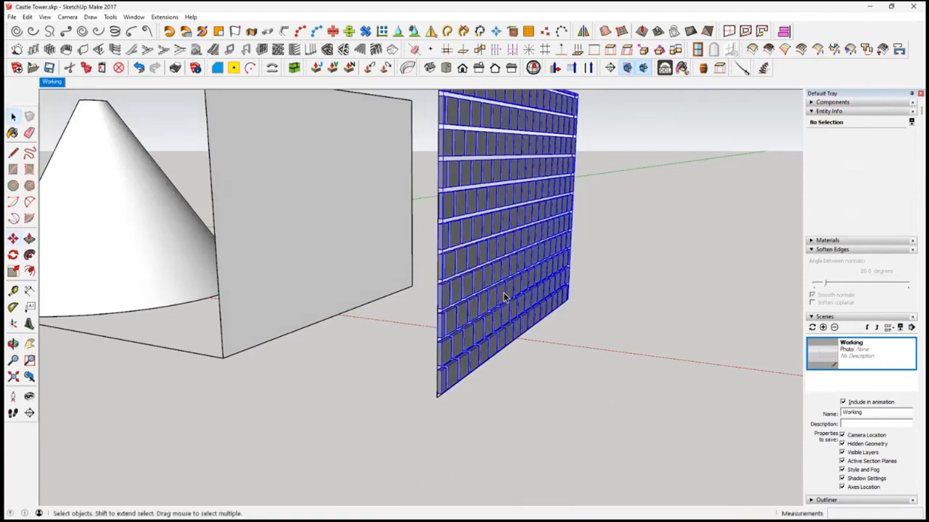
pyautogui.click(13, 238)
pyautogui.scroll(3, 421, 314)
pyautogui.scroll(-2, 423, 317)
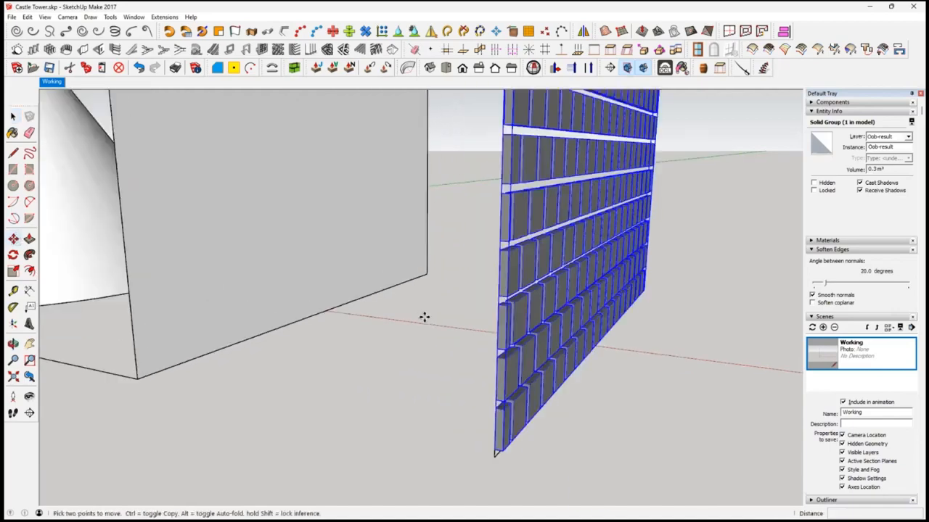
pyautogui.click(499, 326)
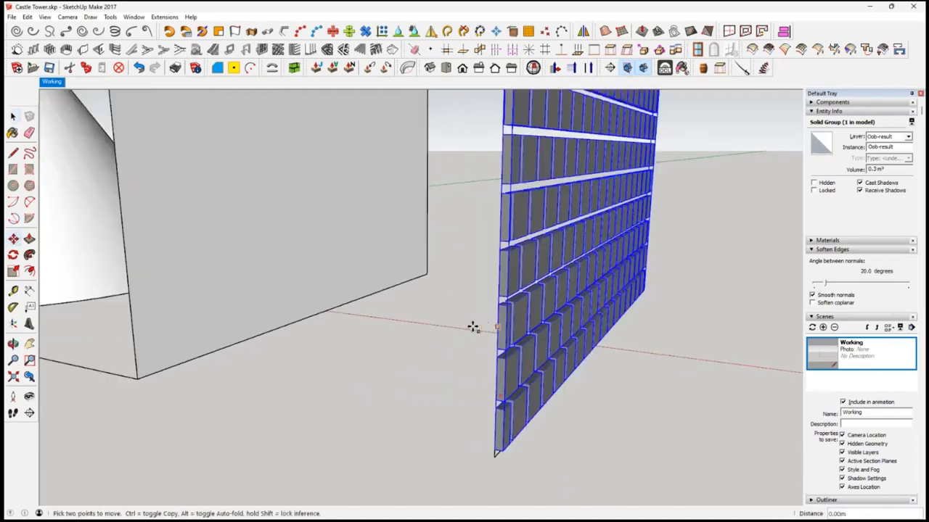
pyautogui.click(142, 379)
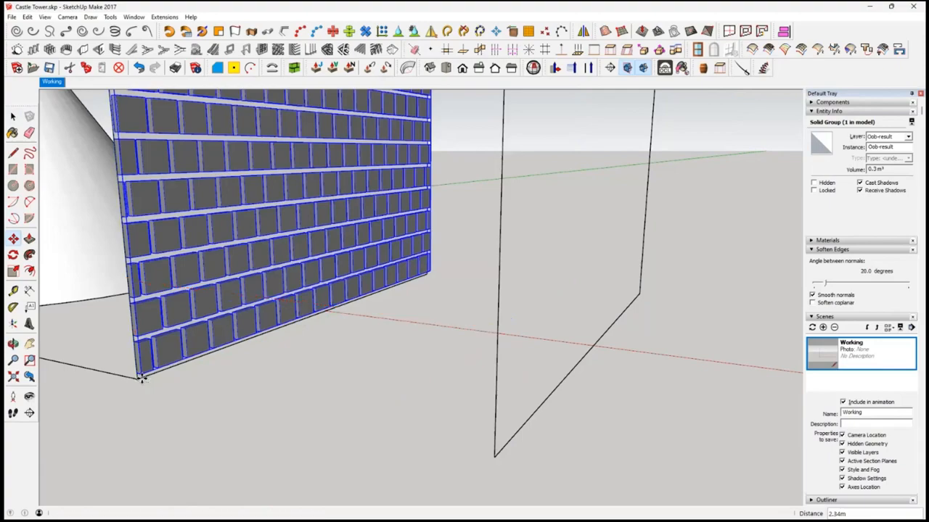
# Delete the leftover copied rectangle with its face and edges.
pyautogui.moveTo(356, 313); pyautogui.dragTo(402, 346, button='middle')
pyautogui.scroll(-3, 403, 347)
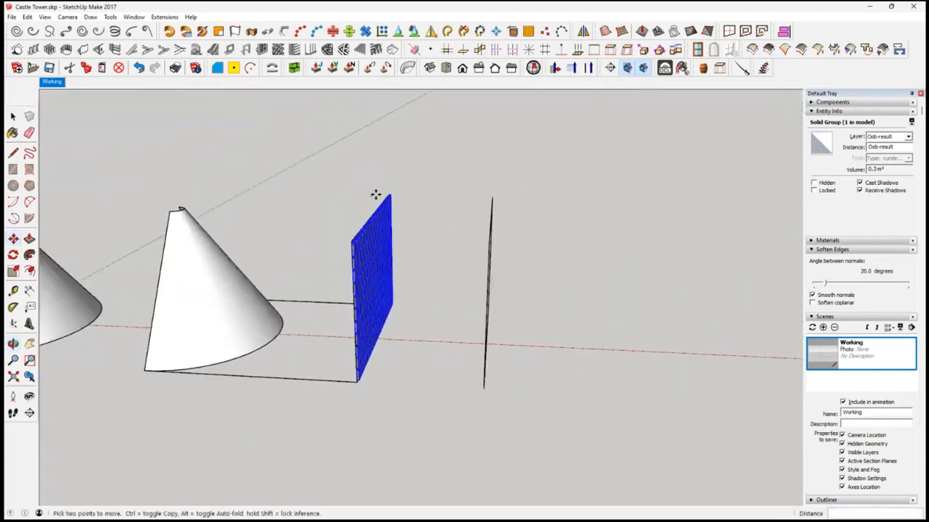
pyautogui.moveTo(527, 350); pyautogui.dragTo(396, 341, button='middle')
pyautogui.press('space')
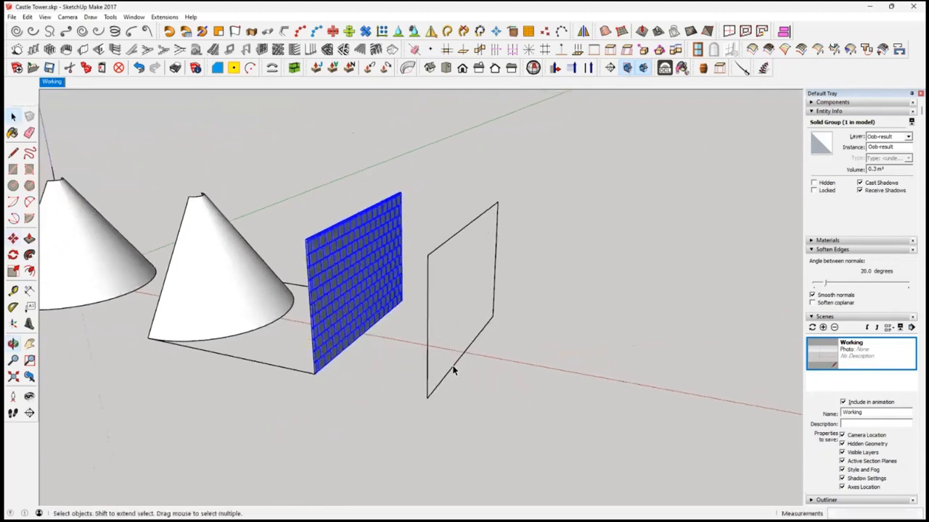
pyautogui.doubleClick(428, 397)
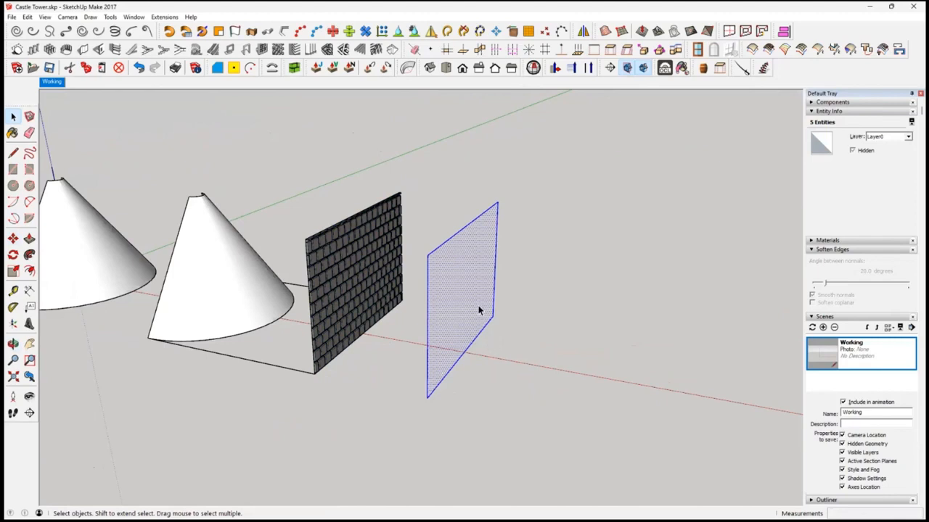
pyautogui.press('Delete')
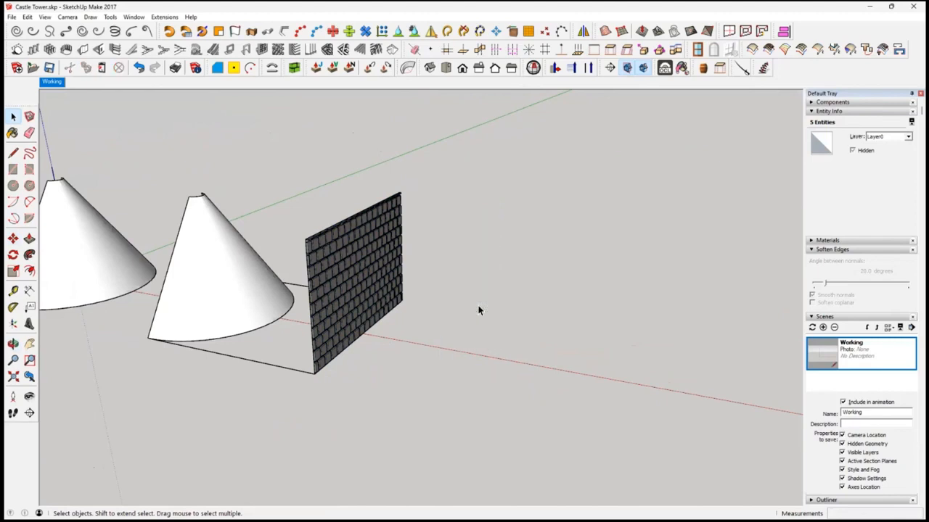
pyautogui.click(479, 330)
# Wrap the flat tile group onto the copied half-cone with Flowify, using the cone guide group and the tile group together.
pyautogui.moveTo(478, 330); pyautogui.dragTo(493, 355, button='middle')
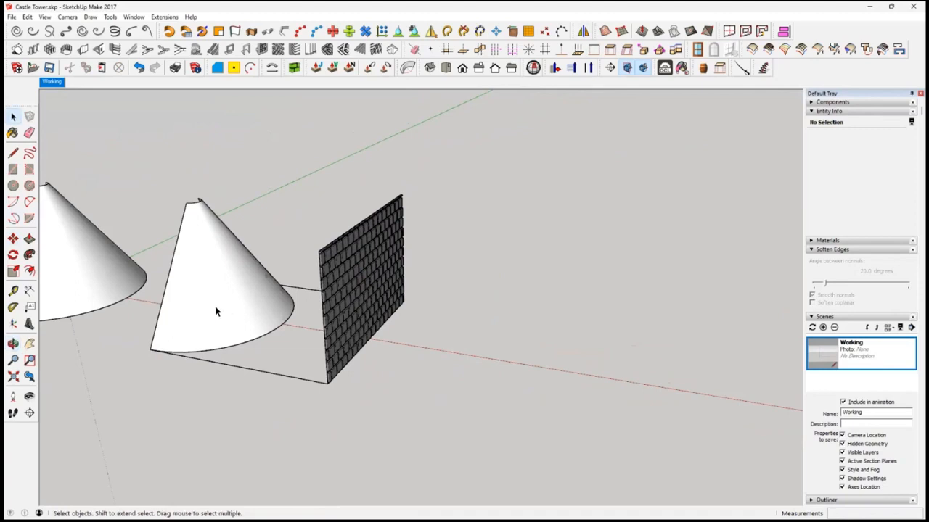
pyautogui.click(241, 317)
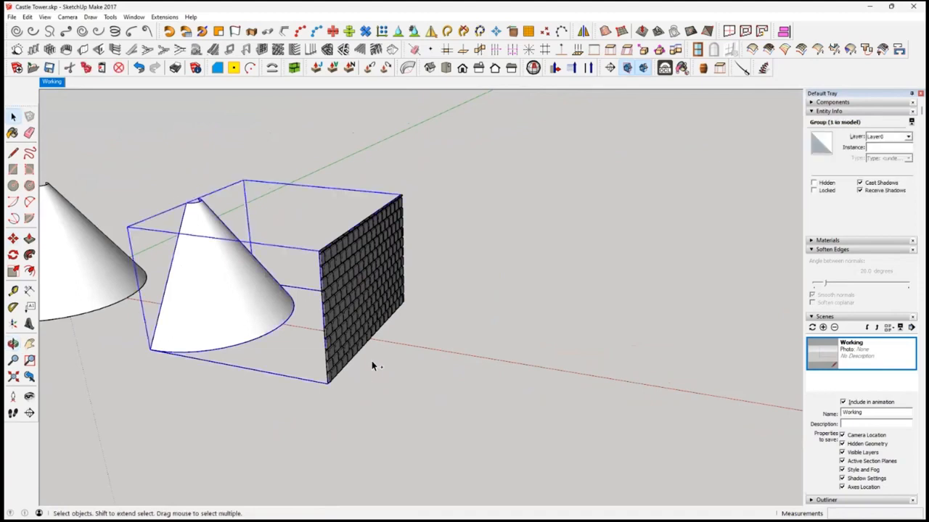
pyautogui.keyDown('shift'); pyautogui.click(371, 285); pyautogui.keyUp('shift')
pyautogui.moveTo(372, 284); pyautogui.dragTo(458, 269, button='middle')
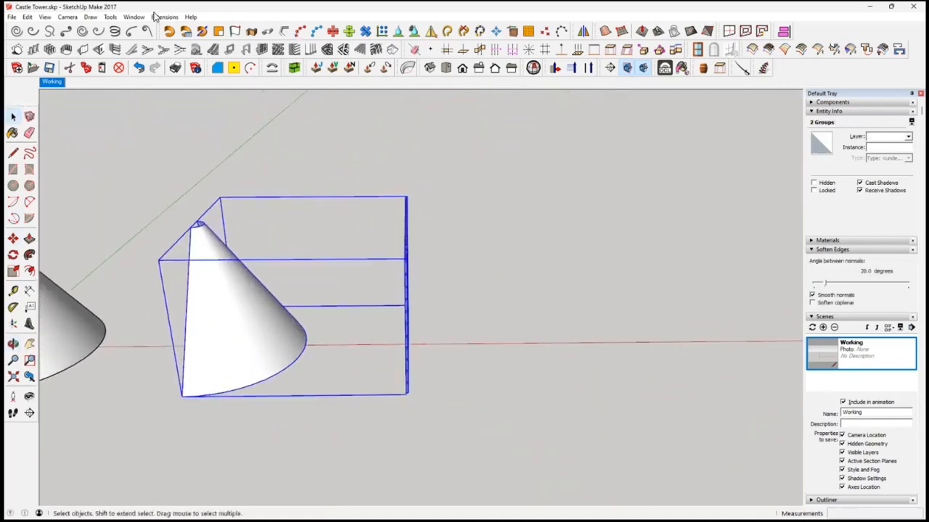
pyautogui.click(164, 17)
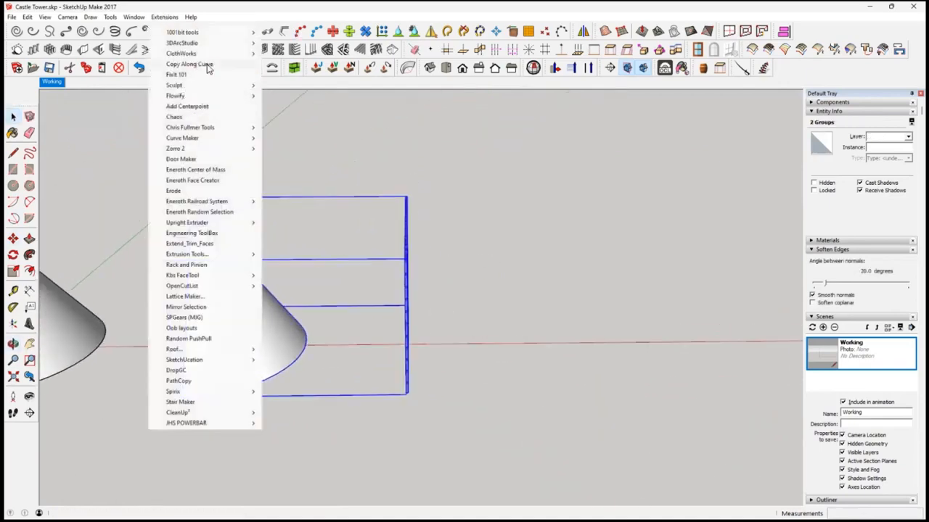
pyautogui.moveTo(200, 96)
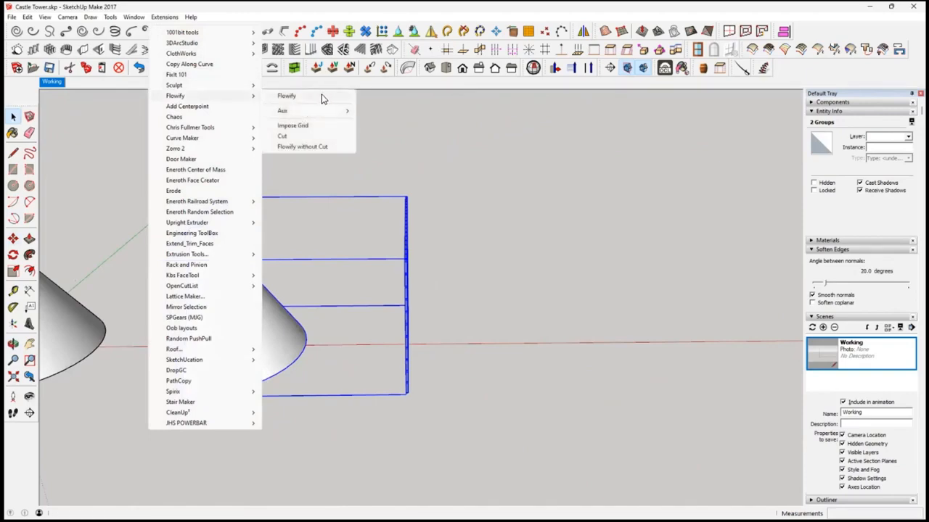
pyautogui.click(322, 98)
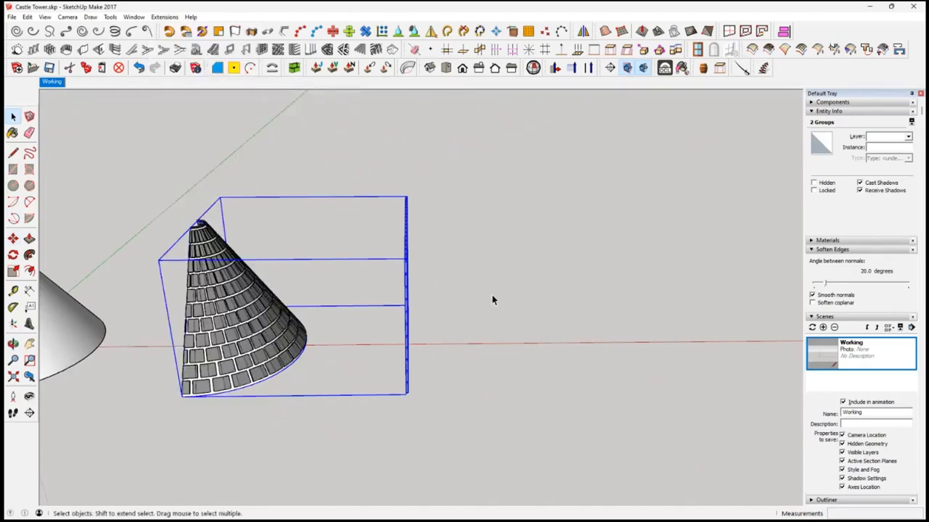
pyautogui.moveTo(491, 300); pyautogui.dragTo(421, 289, button='middle')
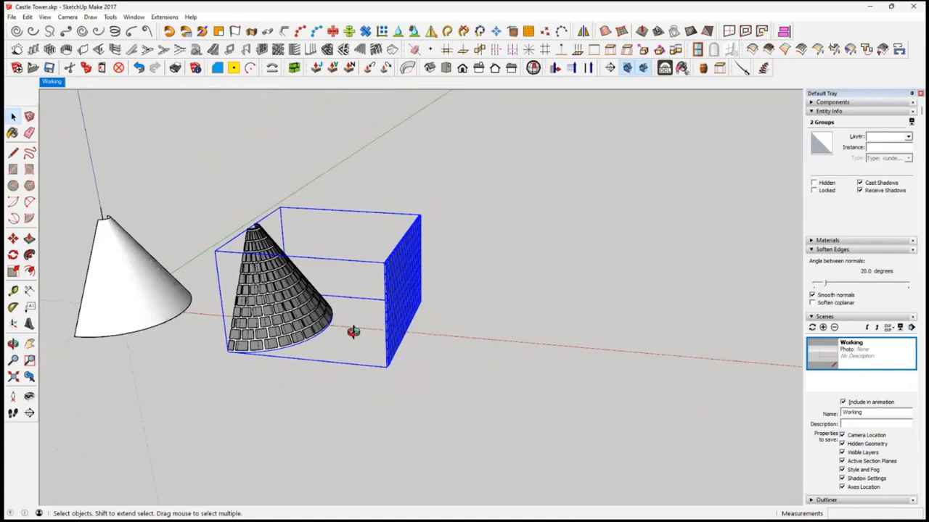
pyautogui.click(348, 416)
pyautogui.scroll(5, 284, 310)
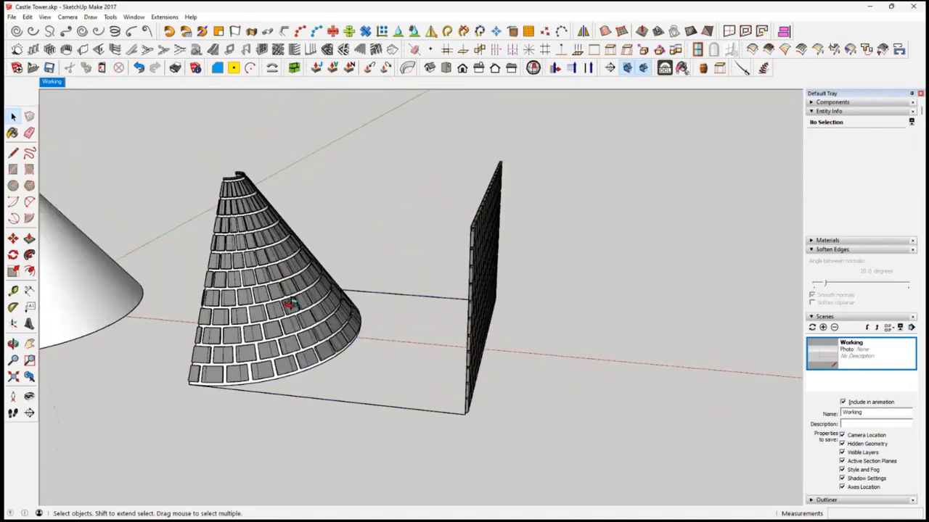
pyautogui.keyDown('shift'); pyautogui.moveTo(382, 323); pyautogui.dragTo(490, 264, button='middle'); pyautogui.keyUp('shift')
pyautogui.scroll(4, 392, 336)
pyautogui.scroll(1, 410, 331)
pyautogui.scroll(-3, 479, 319)
# Move the wrapped tile group onto the original half-cone shell, aligning it by the cut-edge corner near the top.
pyautogui.click(491, 317)
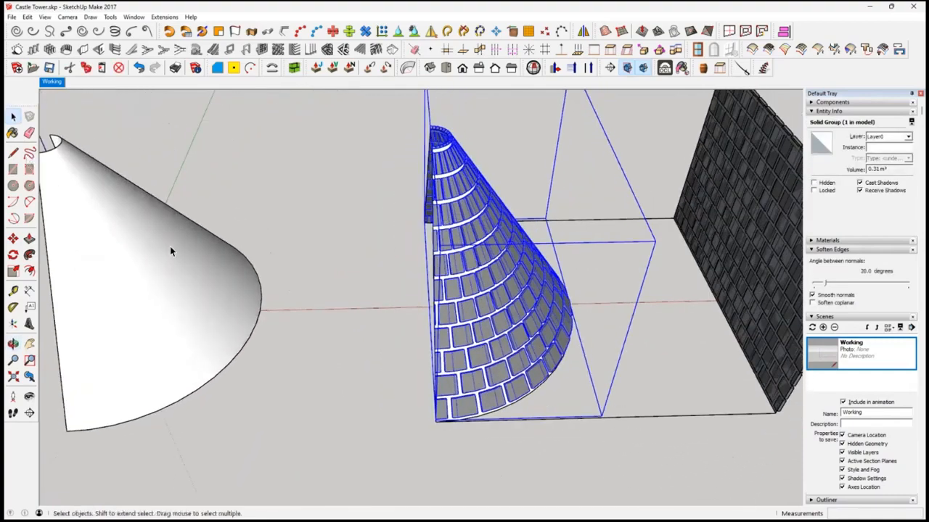
pyautogui.moveTo(170, 246); pyautogui.dragTo(309, 308, button='middle')
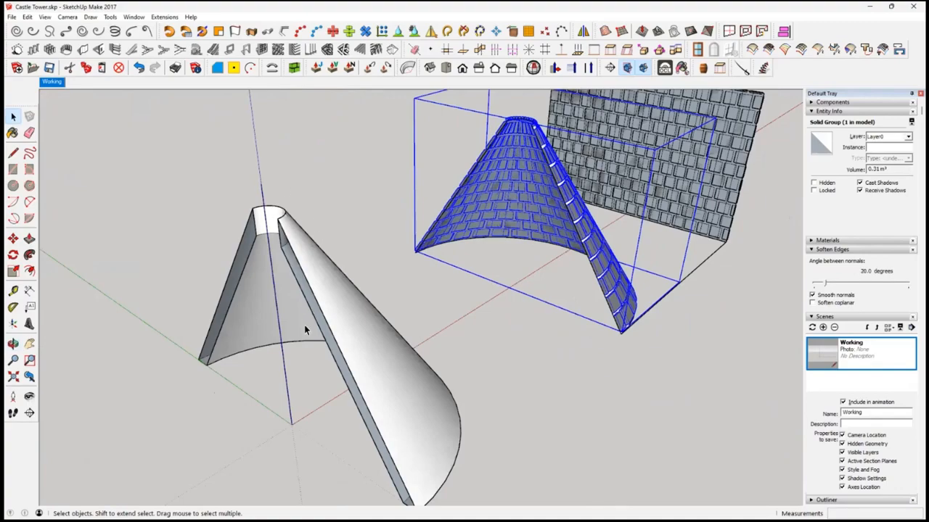
pyautogui.moveTo(386, 272); pyautogui.dragTo(423, 205, button='middle')
pyautogui.scroll(8, 444, 189)
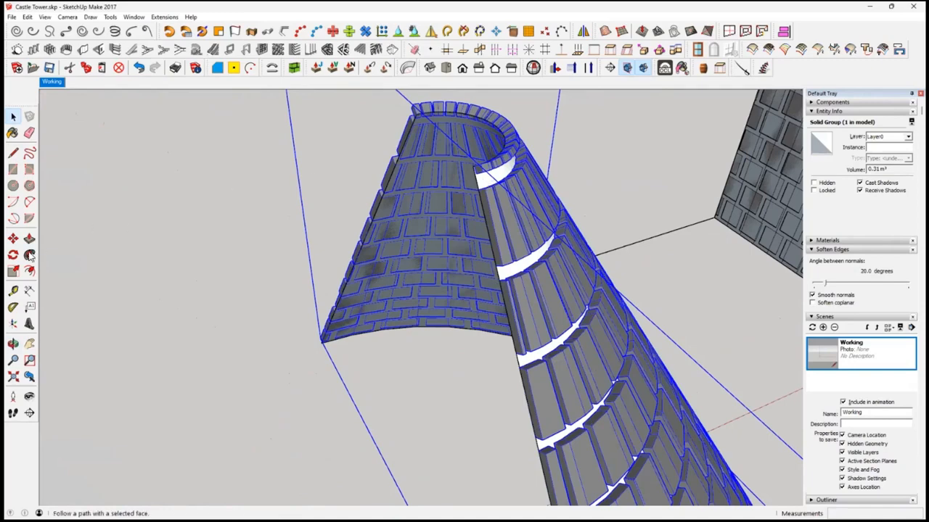
pyautogui.click(13, 238)
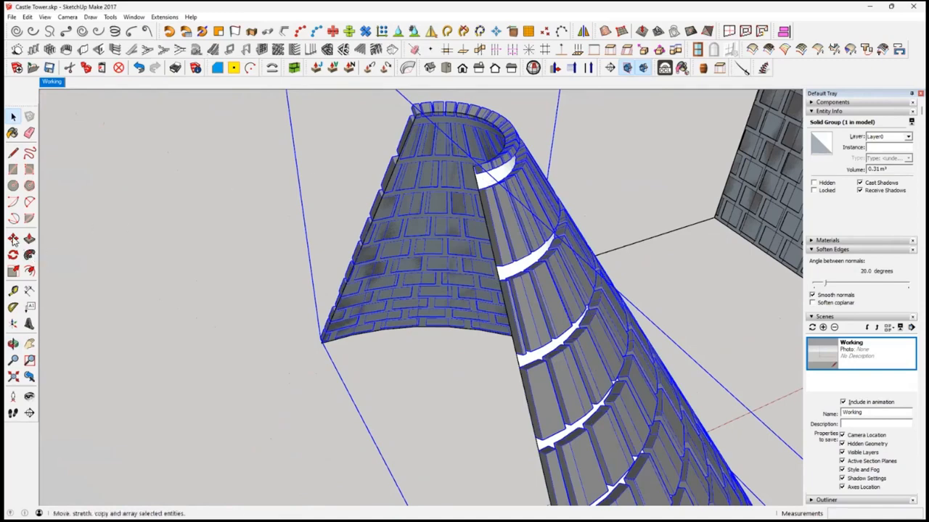
pyautogui.click(479, 187)
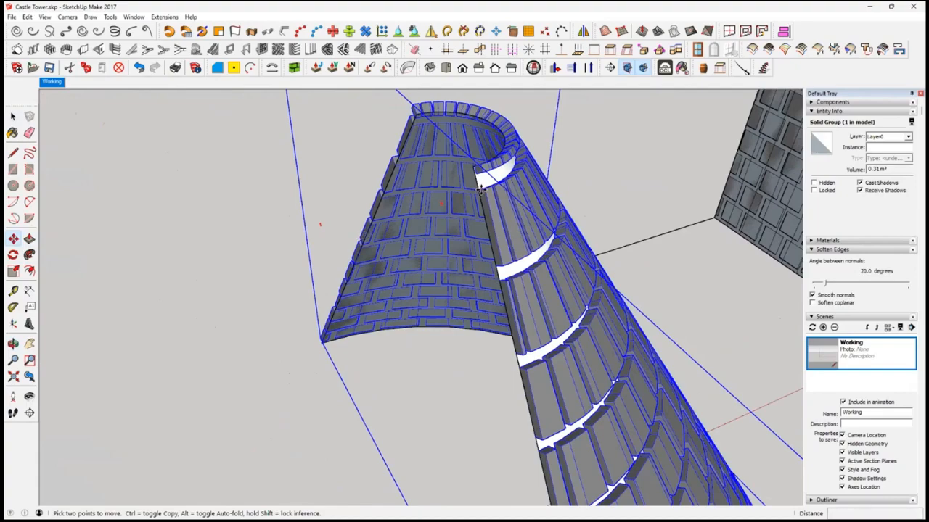
pyautogui.moveTo(477, 190); pyautogui.dragTo(527, 168, button='middle')
pyautogui.scroll(-5, 170, 359)
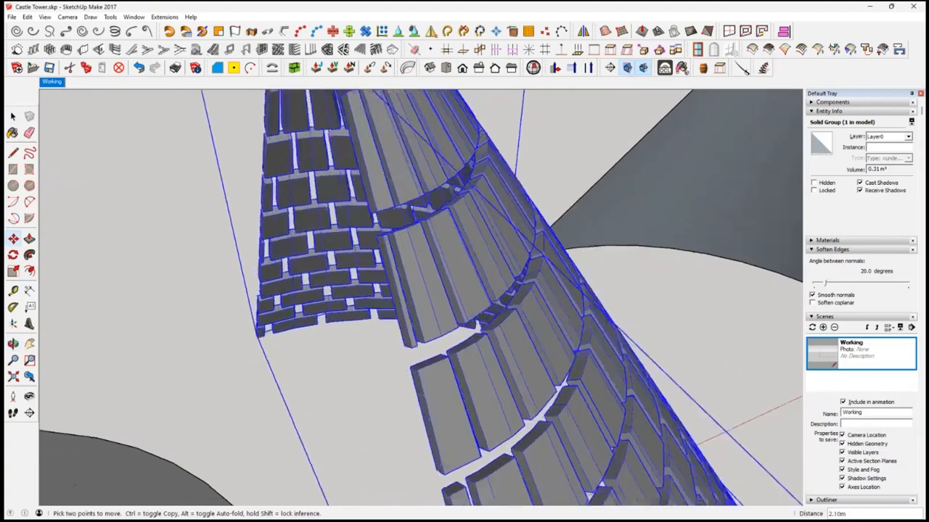
pyautogui.keyDown('shift'); pyautogui.moveTo(174, 370); pyautogui.dragTo(604, 220, button='middle'); pyautogui.keyUp('shift')
pyautogui.scroll(-5, 538, 268)
pyautogui.moveTo(538, 267); pyautogui.dragTo(514, 300, button='middle')
pyautogui.press('m')
pyautogui.click(515, 300)
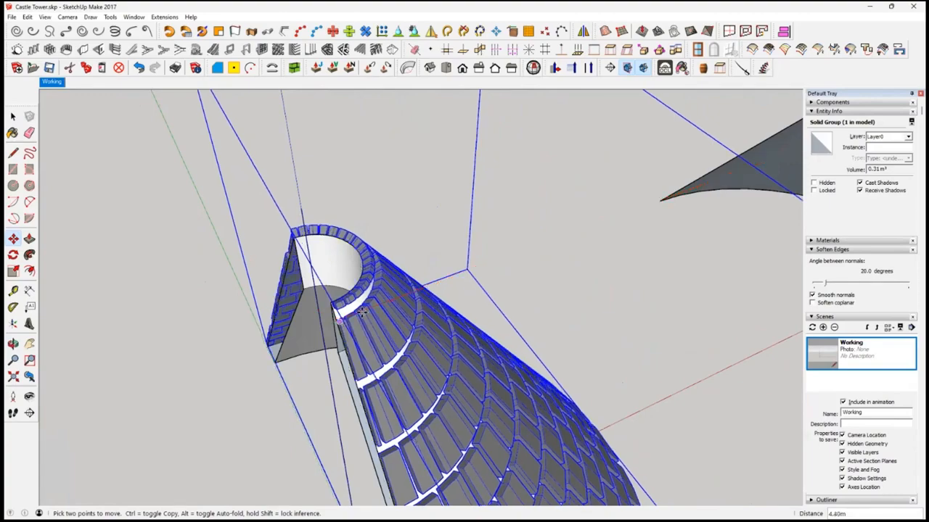
pyautogui.press('space')
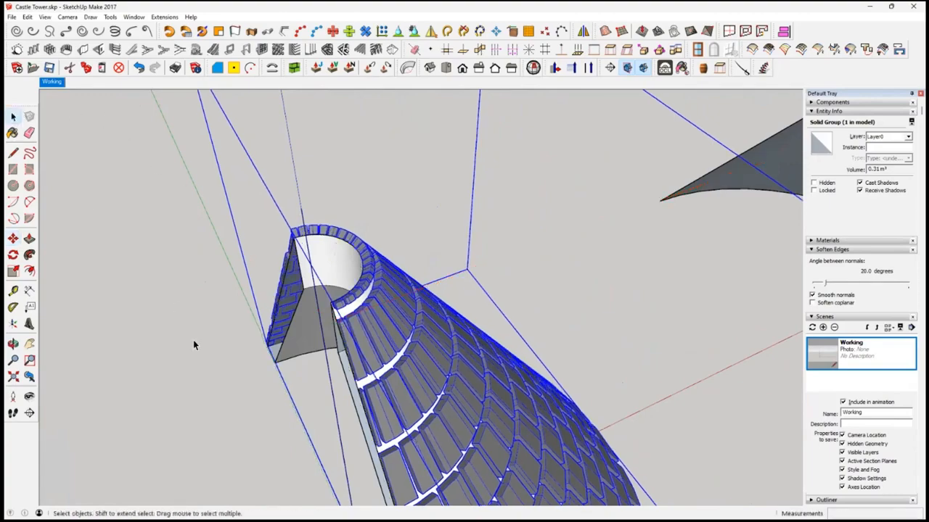
pyautogui.click(193, 341)
# Trace a line along an edge of each cut end of the half-cone shell to fill both ends with faces.
pyautogui.moveTo(433, 428); pyautogui.dragTo(382, 195, button='middle')
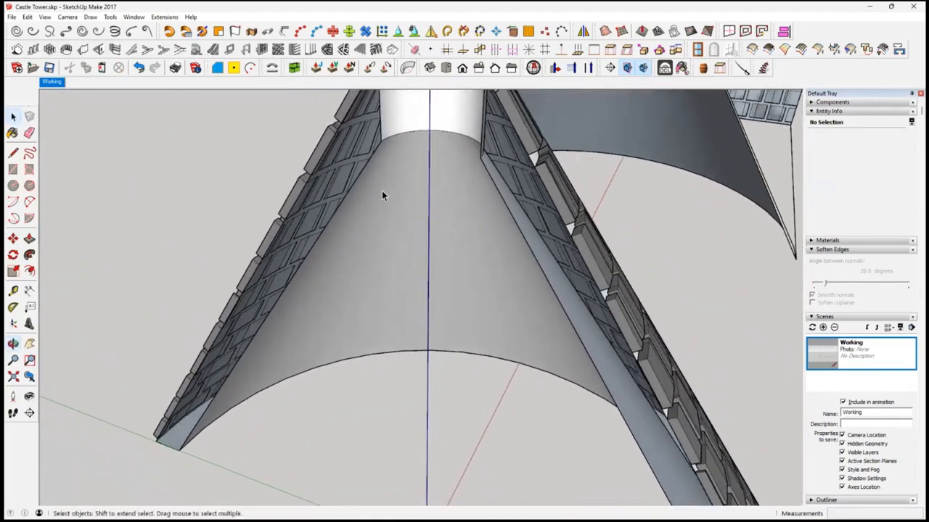
pyautogui.click(13, 152)
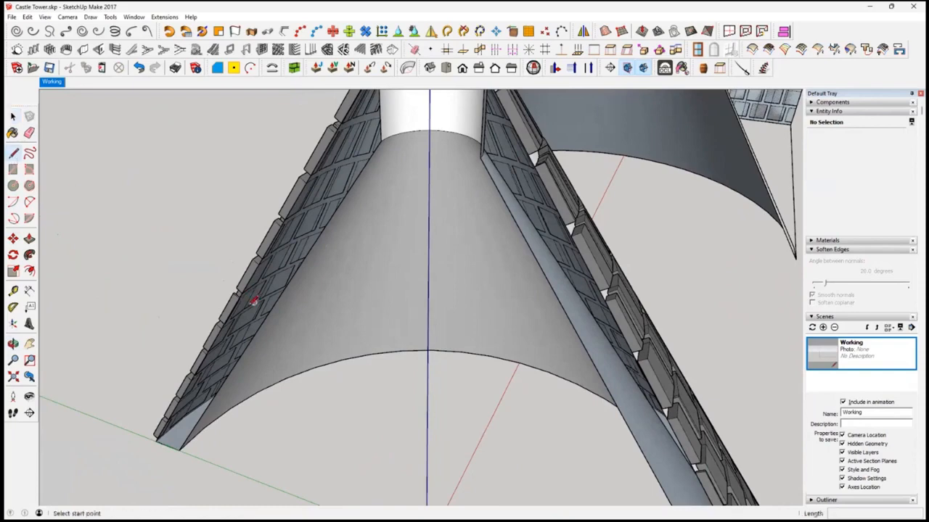
pyautogui.click(259, 328)
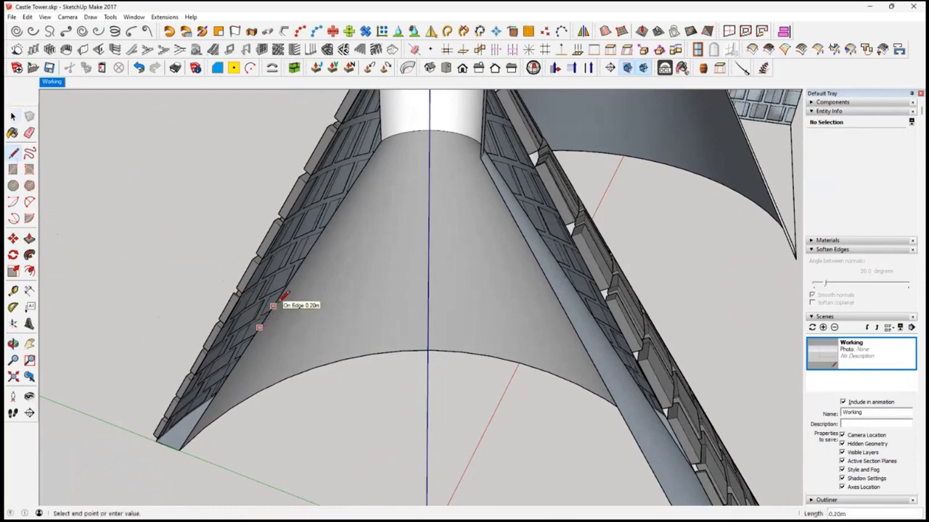
pyautogui.click(279, 300)
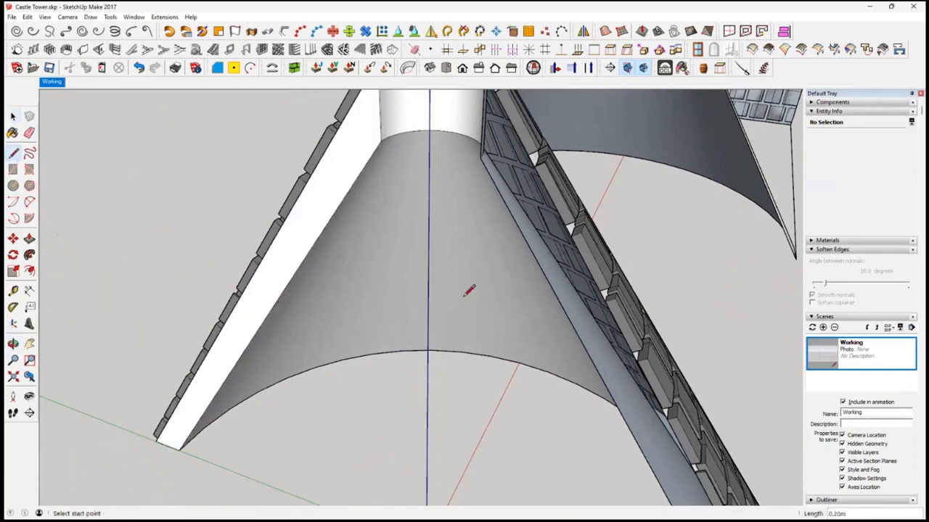
pyautogui.click(541, 270)
pyautogui.click(565, 309)
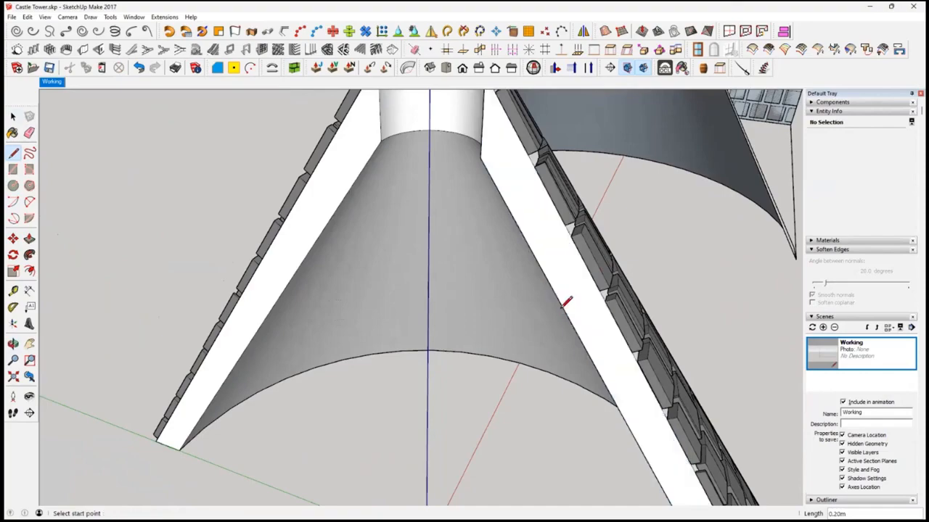
pyautogui.press('space')
pyautogui.scroll(-5, 490, 262)
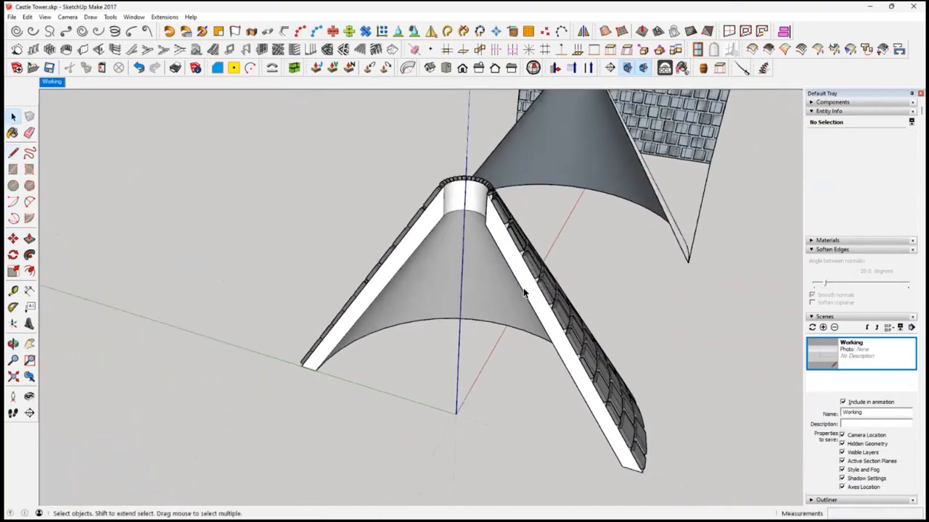
# Soften and smooth the edges of the entire tiled half-cone roof, including its shell and tiles.
pyautogui.moveTo(490, 262); pyautogui.dragTo(391, 306, button='middle')
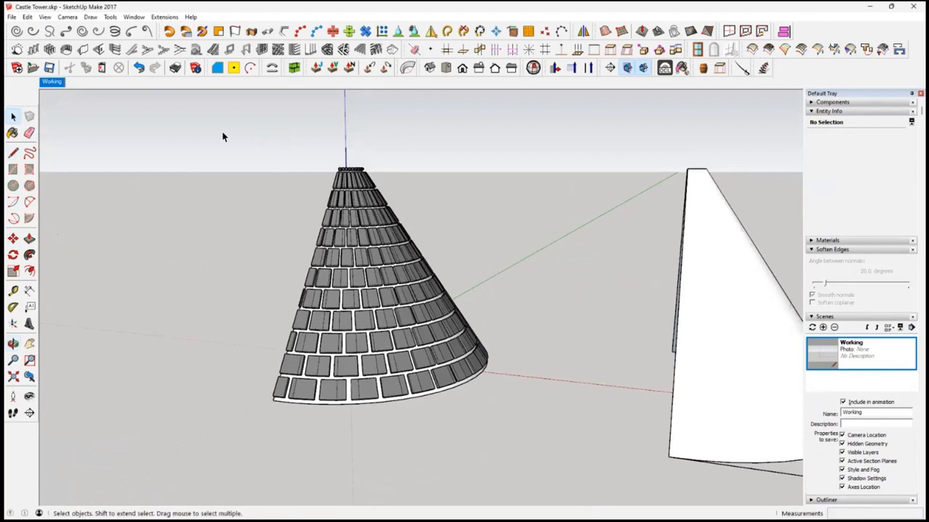
pyautogui.moveTo(225, 146); pyautogui.dragTo(512, 434)
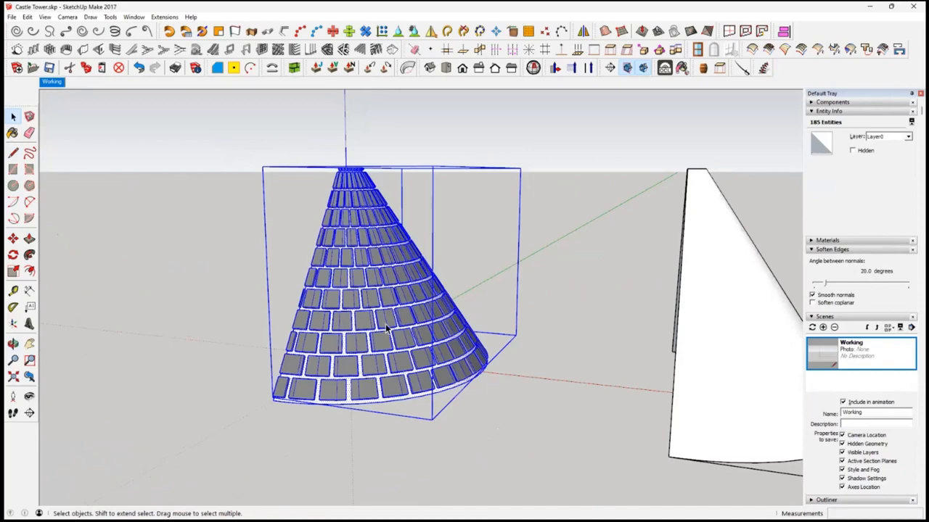
pyautogui.rightClick(387, 323)
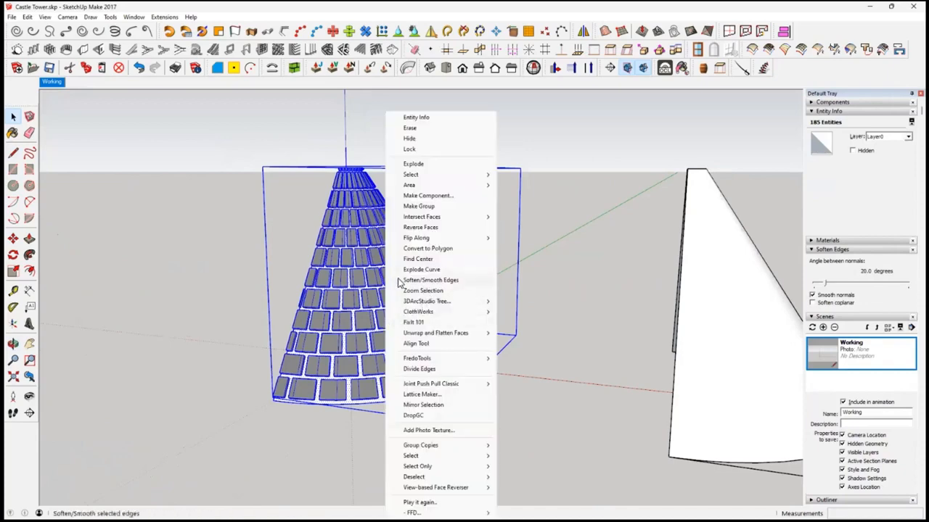
pyautogui.click(463, 283)
pyautogui.scroll(5, 357, 333)
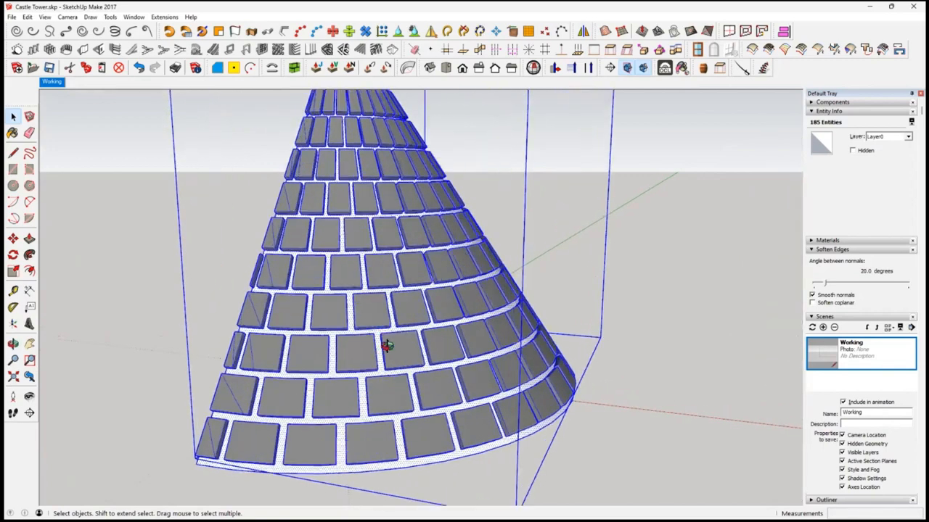
pyautogui.moveTo(388, 346); pyautogui.dragTo(367, 336, button='middle')
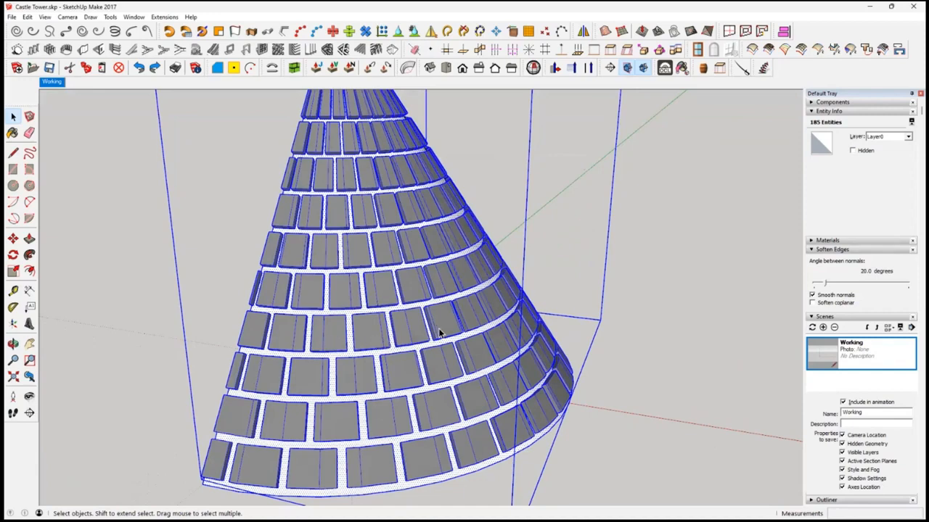
pyautogui.rightClick(412, 323)
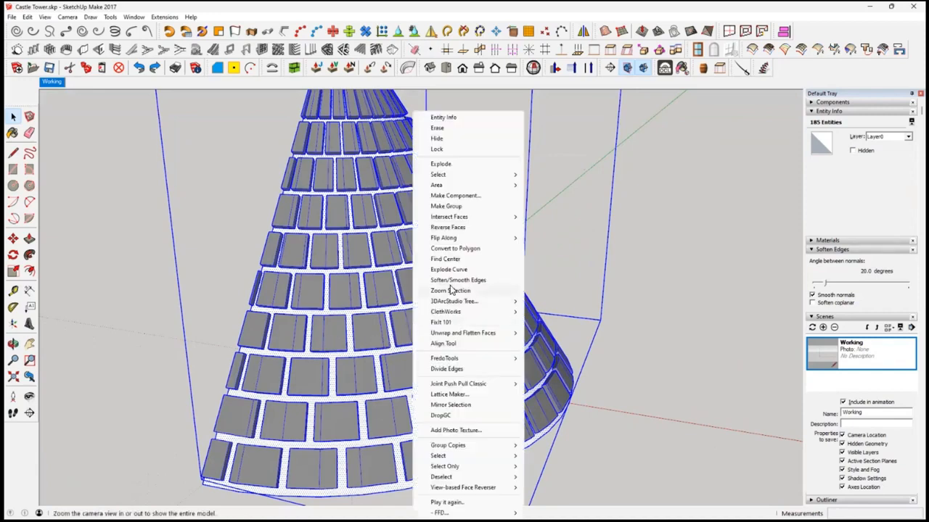
pyautogui.click(474, 281)
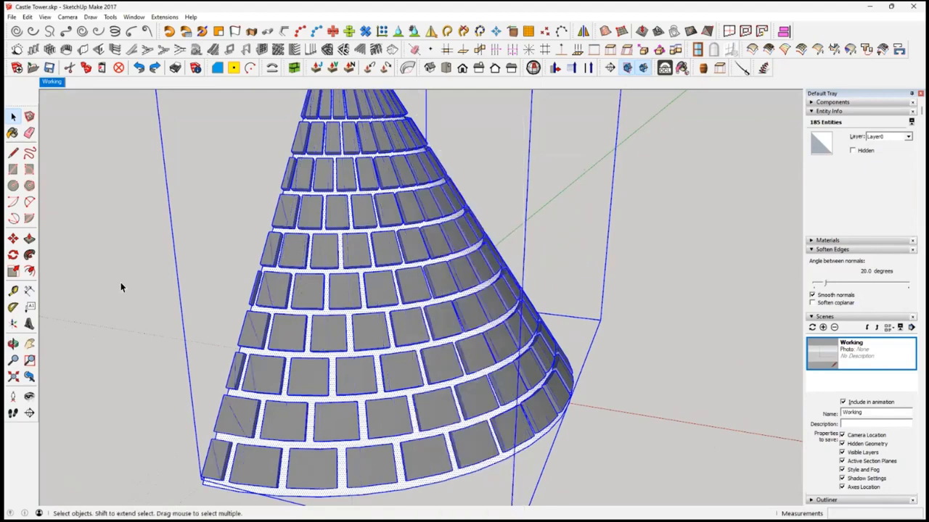
# Run CleanUp³ on the tiled half-cone roof with the last settings.
pyautogui.scroll(-5, 384, 378)
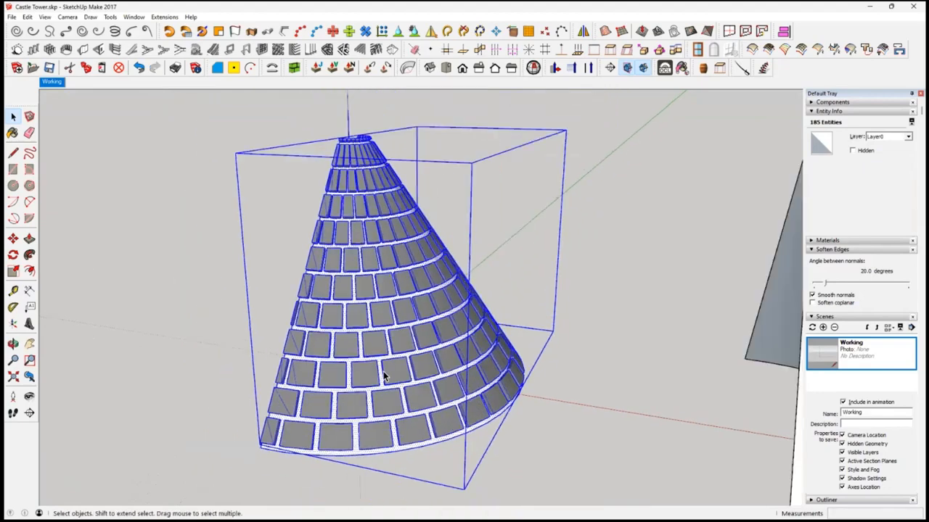
pyautogui.moveTo(383, 373)
pyautogui.mouseDown(button='middle')
pyautogui.moveTo(468, 379)
pyautogui.moveTo(342, 395)
pyautogui.mouseUp(button='middle')
pyautogui.scroll(2, 337, 393)
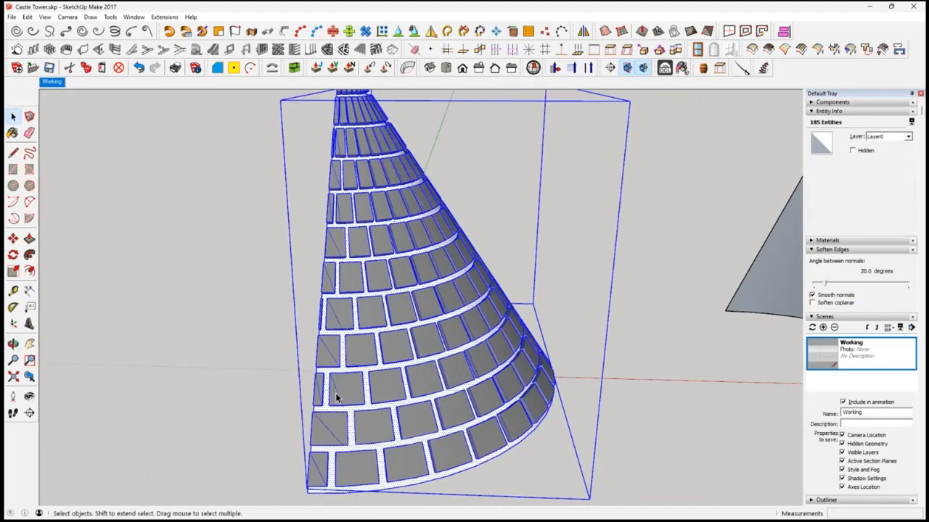
pyautogui.scroll(-2, 337, 388)
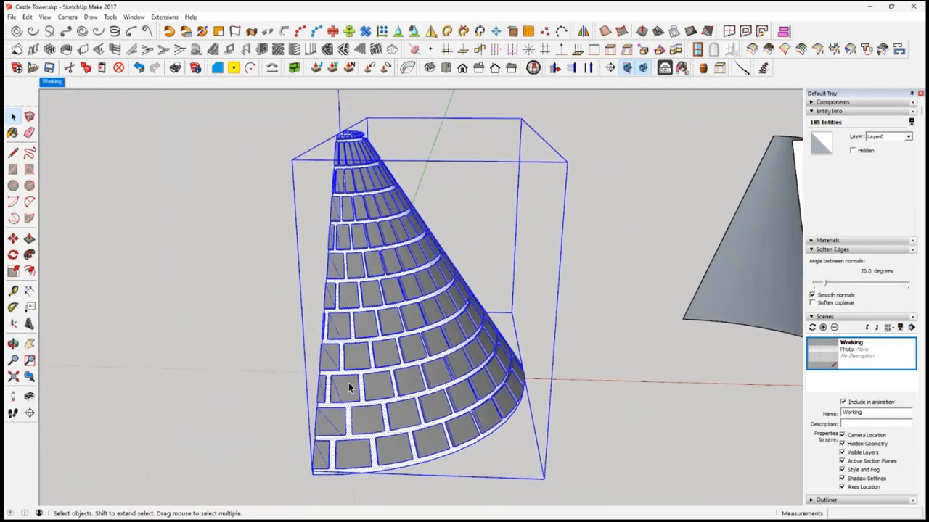
pyautogui.click(164, 17)
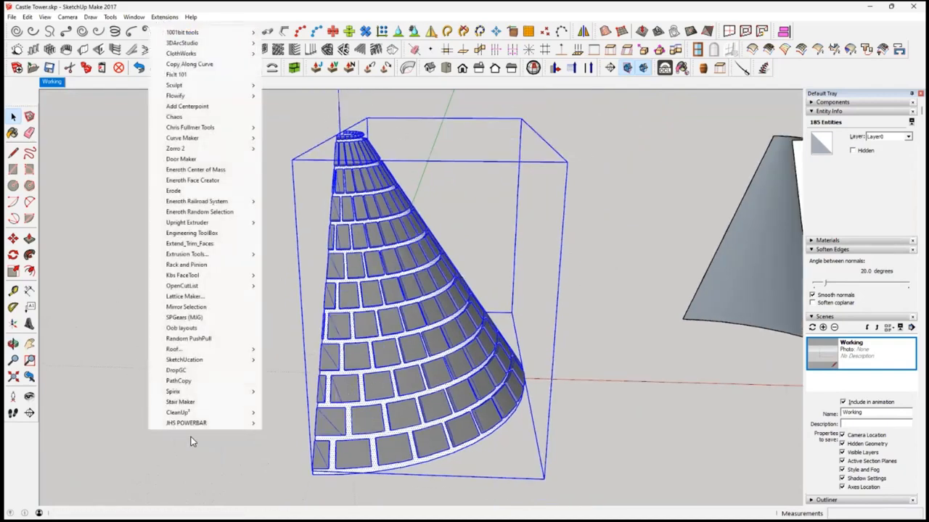
pyautogui.moveTo(196, 411)
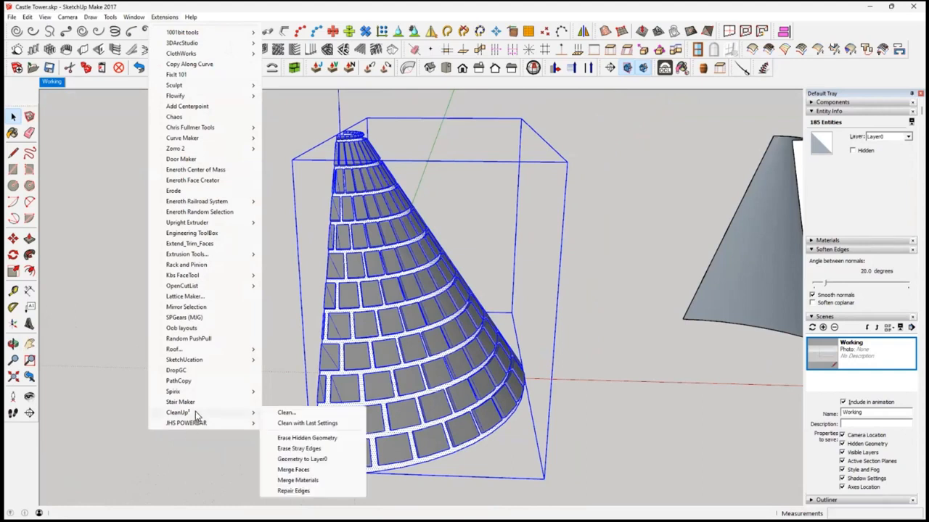
pyautogui.click(313, 424)
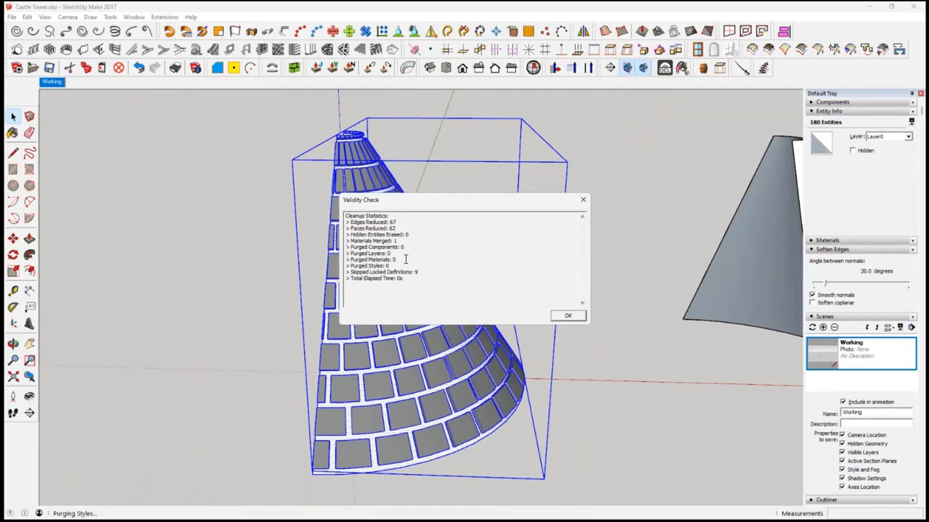
# Dismiss the cleanup and validity reports and group the entire tiled half-cone roof.
pyautogui.click(573, 317)
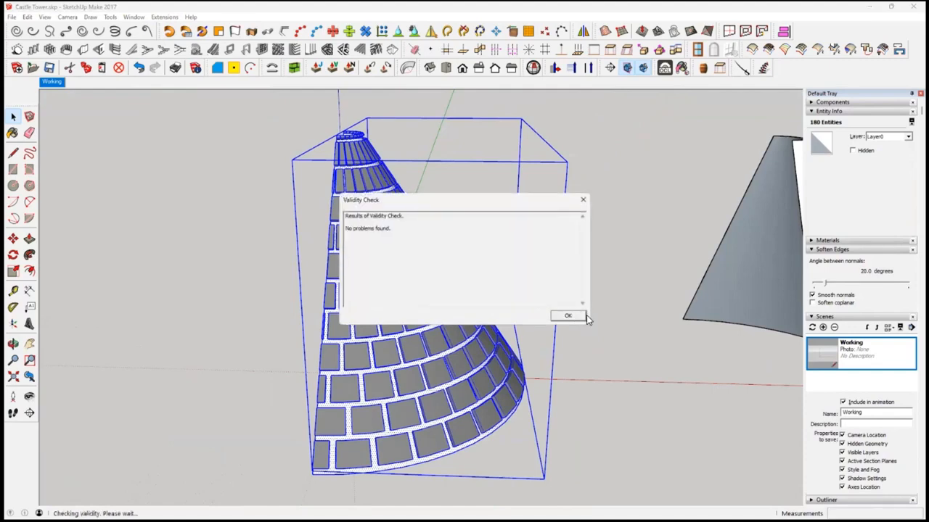
pyautogui.click(573, 317)
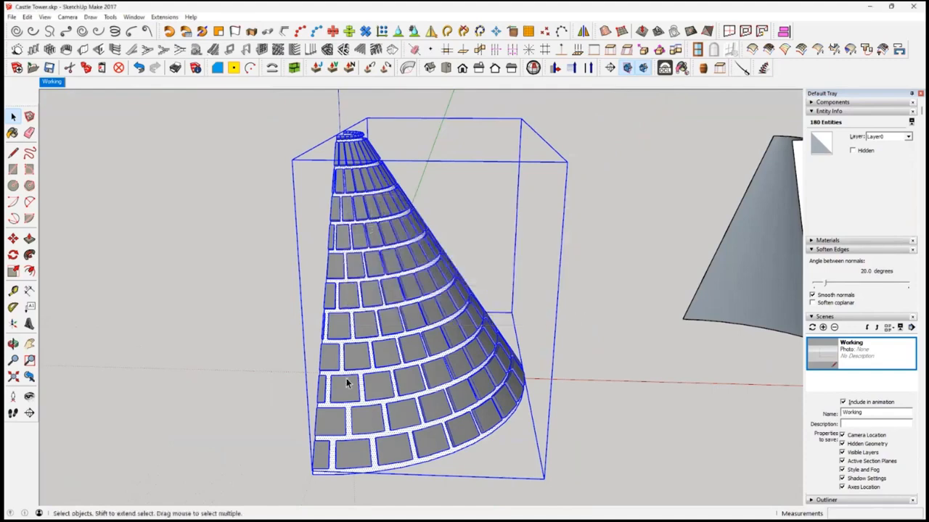
pyautogui.moveTo(305, 410); pyautogui.dragTo(269, 208, button='middle')
pyautogui.scroll(-3, 297, 406)
pyautogui.click(256, 379)
pyautogui.click(338, 332)
pyautogui.moveTo(253, 169); pyautogui.dragTo(507, 473)
pyautogui.rightClick(436, 386)
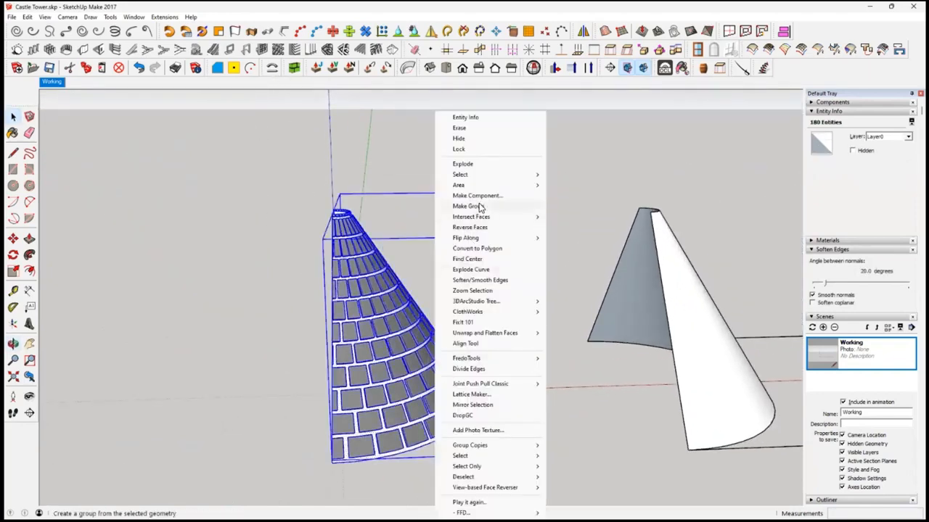
pyautogui.click(479, 206)
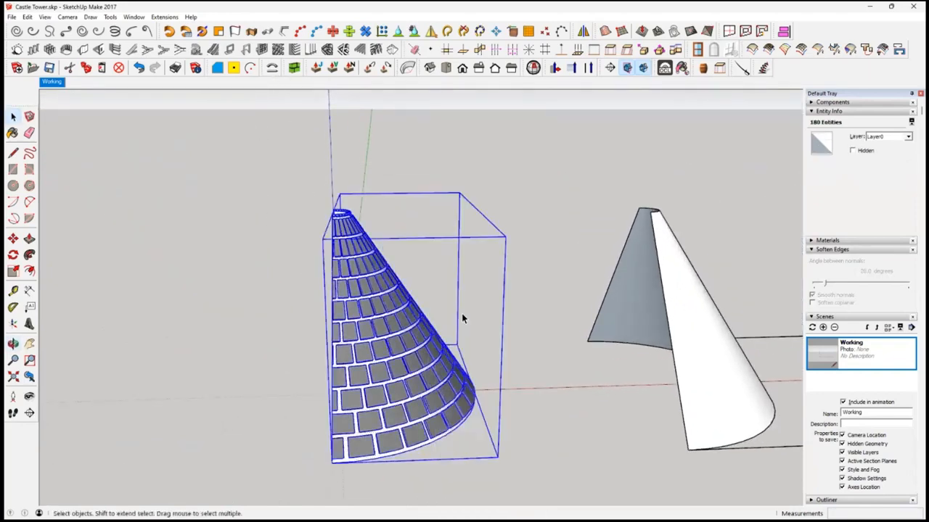
# Copy the half-cone group, mirror it along the red axis with a scale of -1, and paste the original in place to complete the cone.
pyautogui.click(87, 69)
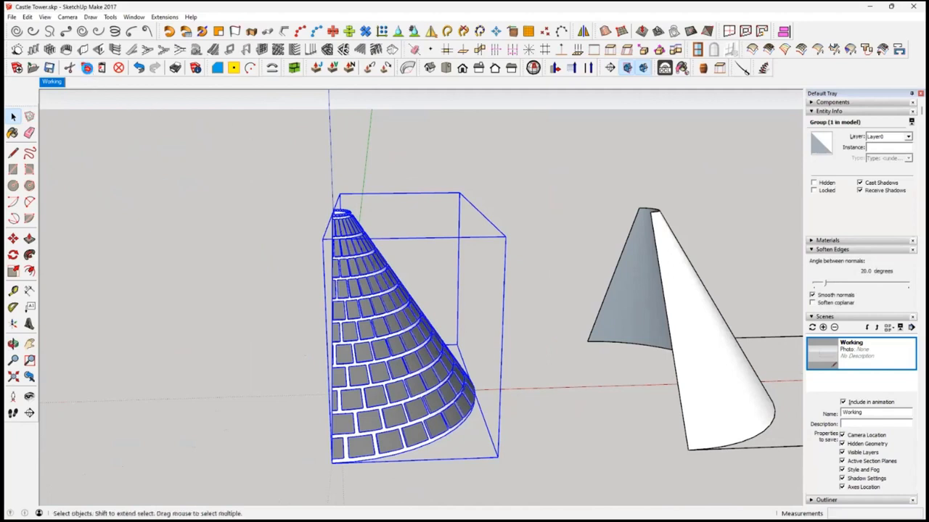
pyautogui.click(12, 272)
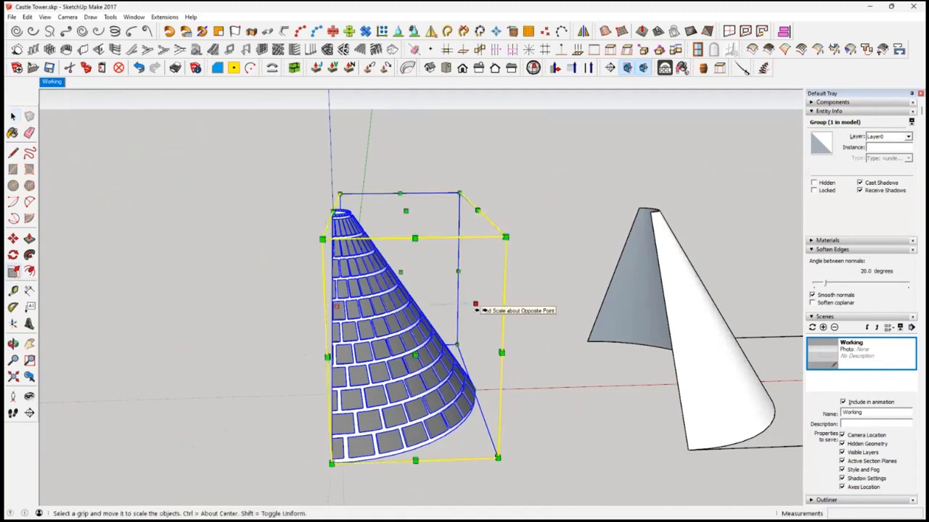
pyautogui.moveTo(481, 309); pyautogui.dragTo(207, 322)
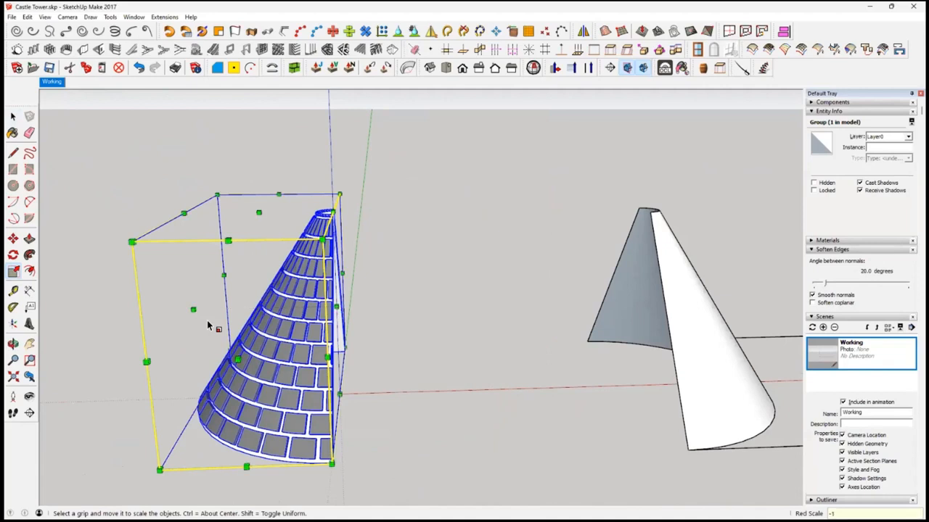
pyautogui.click(28, 17)
pyautogui.click(55, 85)
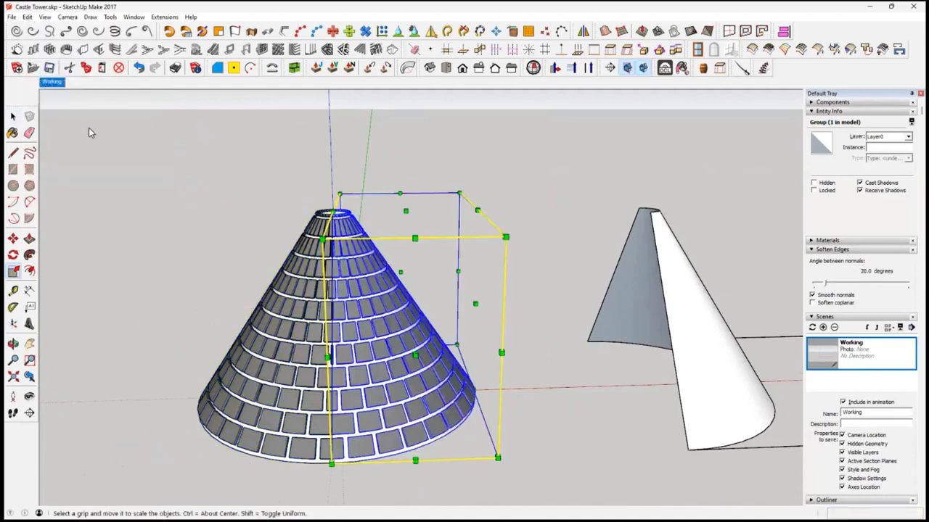
pyautogui.click(10, 117)
pyautogui.click(166, 258)
pyautogui.scroll(-2, 316, 356)
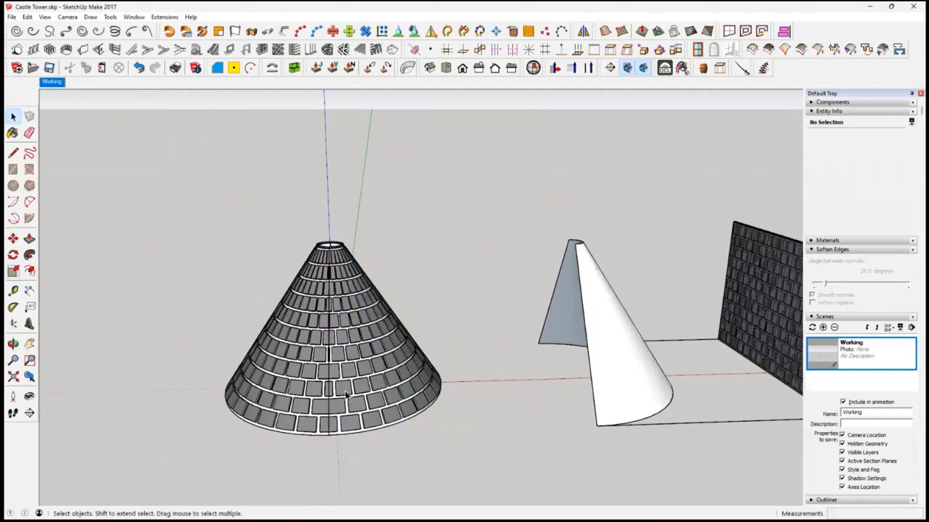
# Copy the flat half-ring face with its edges from the underside of the unmirrored half-cone group.
pyautogui.moveTo(317, 354); pyautogui.dragTo(175, 183, button='middle')
pyautogui.moveTo(174, 199); pyautogui.dragTo(460, 414)
pyautogui.moveTo(457, 436); pyautogui.dragTo(451, 116, button='middle')
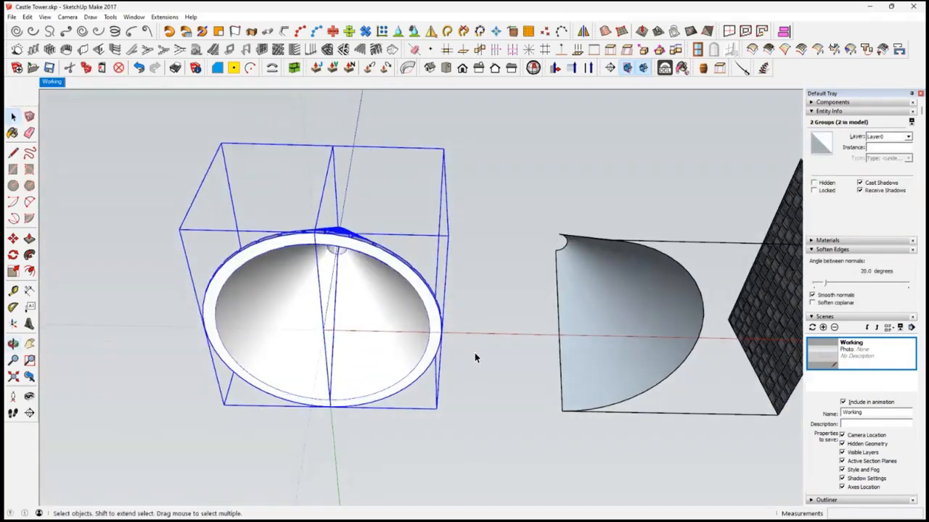
pyautogui.click(475, 354)
pyautogui.doubleClick(438, 327)
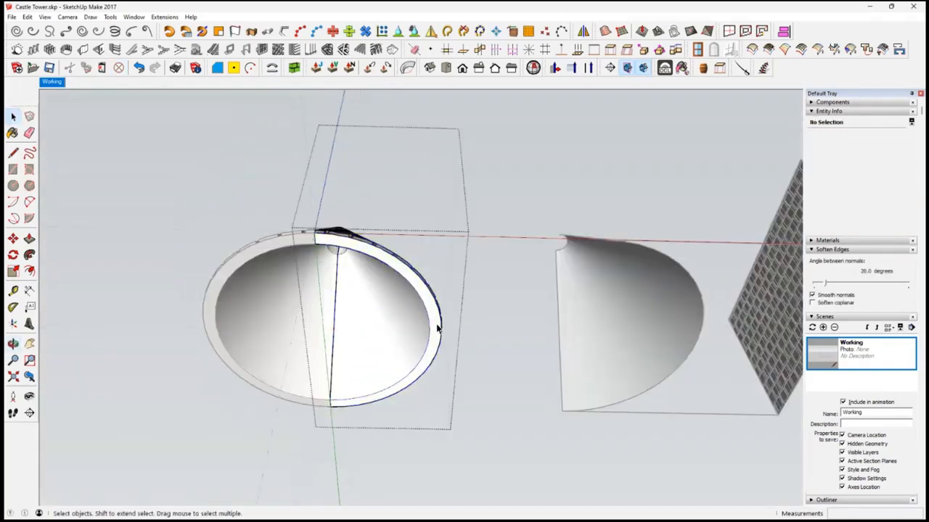
pyautogui.tripleClick(435, 325)
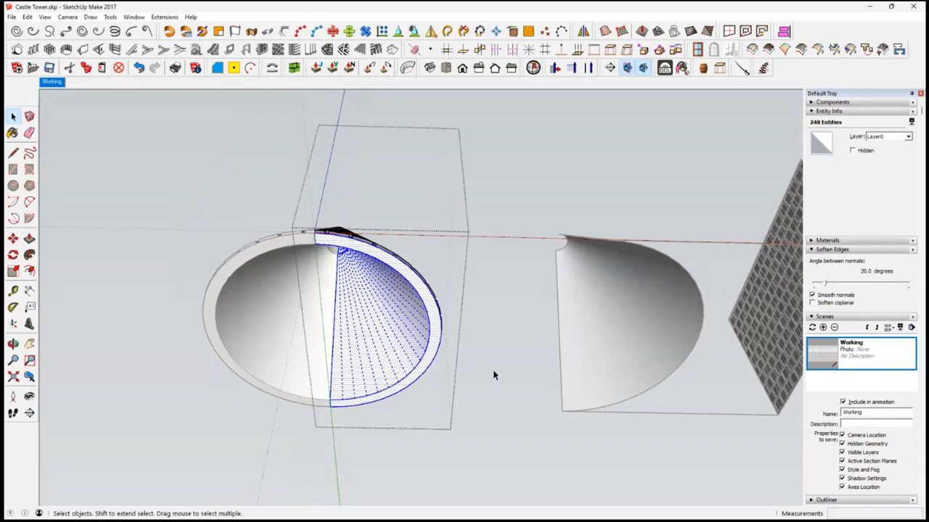
pyautogui.click(492, 370)
pyautogui.click(435, 344)
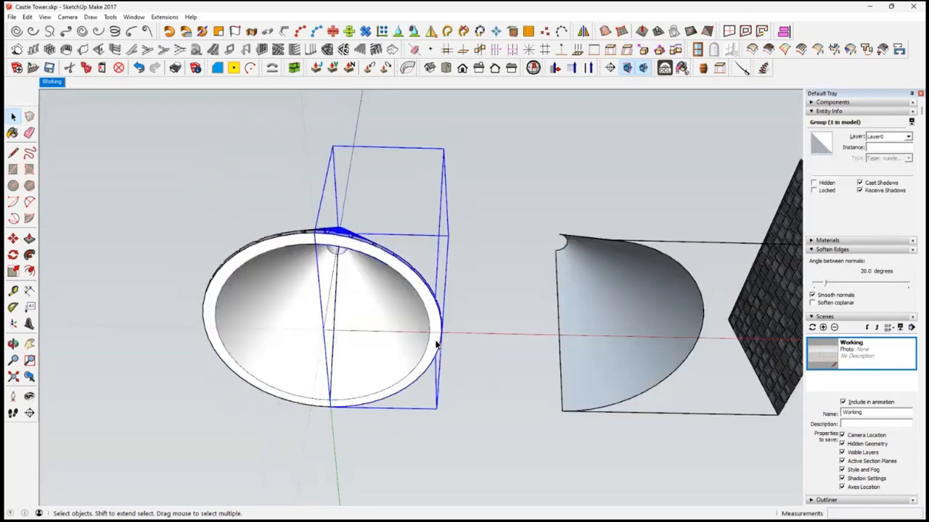
pyautogui.doubleClick(436, 344)
pyautogui.click(412, 285)
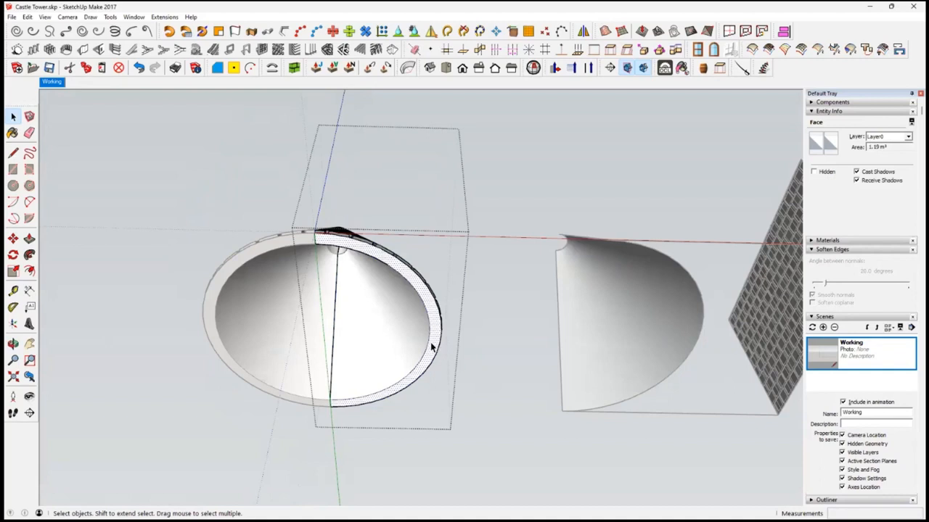
pyautogui.click(86, 67)
pyautogui.click(145, 252)
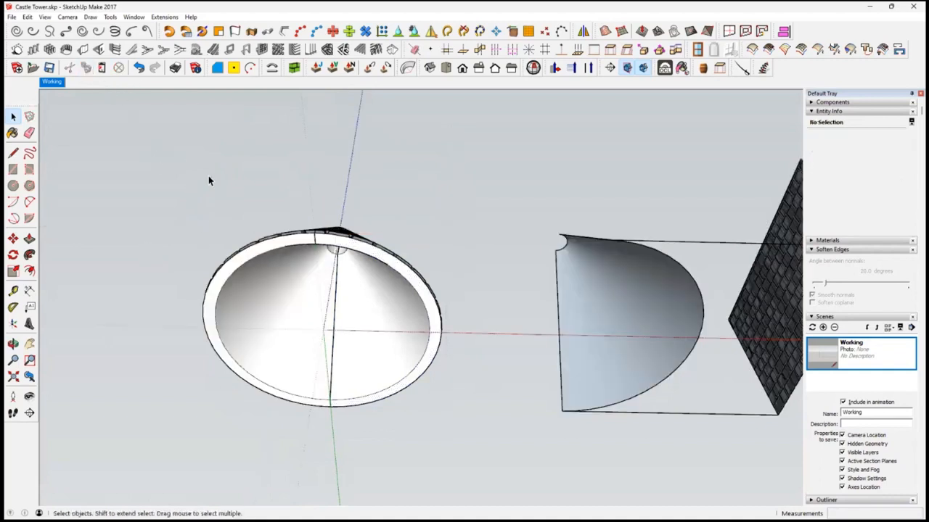
# Combine the two tiled half-cones into a single roof group.
pyautogui.moveTo(208, 180); pyautogui.dragTo(319, 271, button='middle')
pyautogui.click(319, 271)
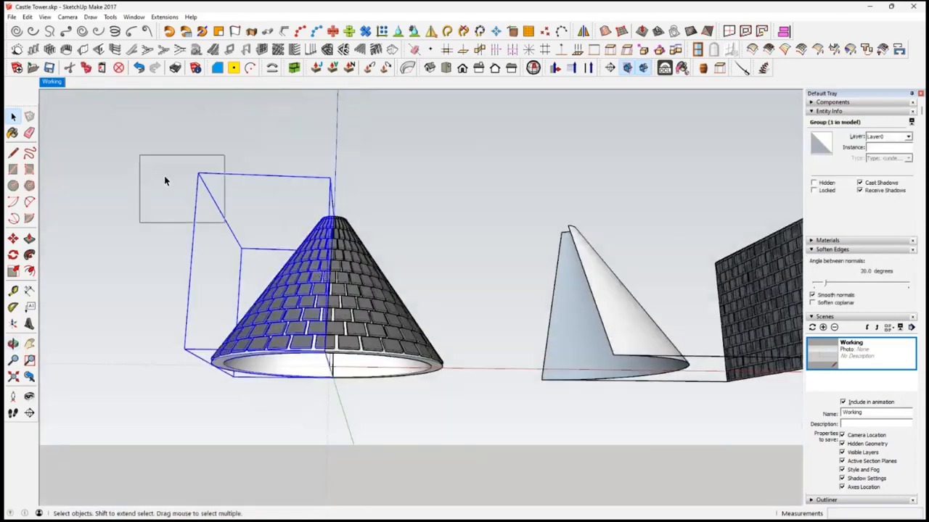
pyautogui.moveTo(164, 181); pyautogui.dragTo(457, 442)
pyautogui.rightClick(364, 325)
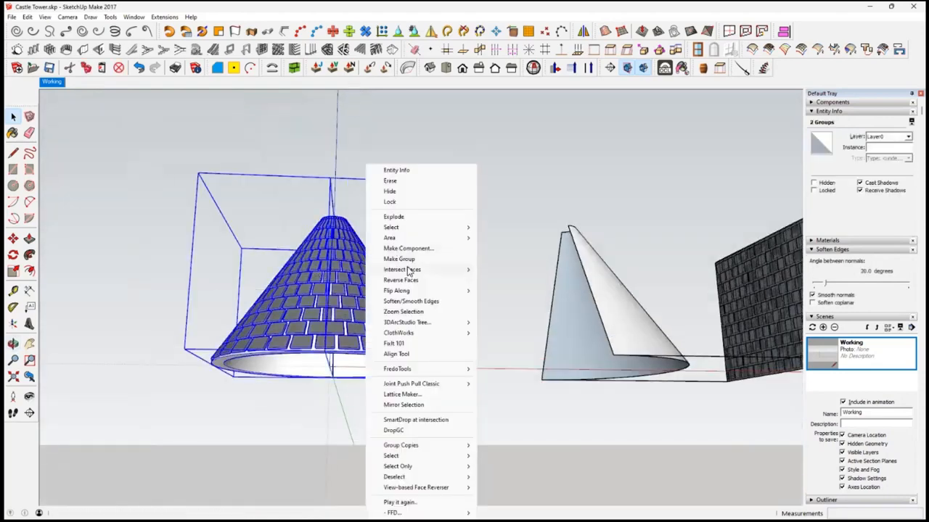
pyautogui.click(399, 259)
# Delete the spare half-cone shell, the flat tile panel and the lines connecting them beside the roof.
pyautogui.moveTo(344, 347); pyautogui.dragTo(335, 464, button='middle')
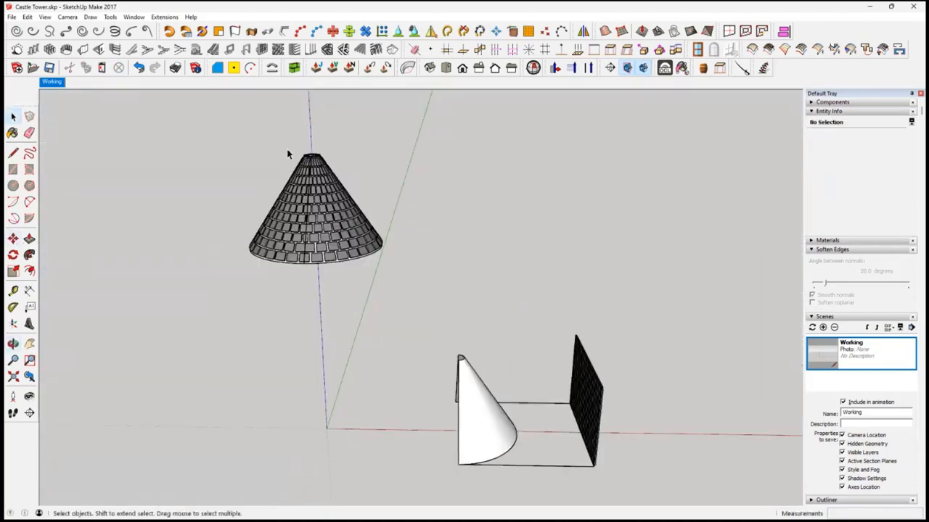
pyautogui.moveTo(286, 187); pyautogui.dragTo(360, 326, button='middle')
pyautogui.moveTo(516, 390); pyautogui.dragTo(425, 386, button='middle')
pyautogui.moveTo(362, 302); pyautogui.dragTo(574, 450)
pyautogui.press('Delete')
pyautogui.moveTo(365, 398); pyautogui.dragTo(400, 390, button='middle')
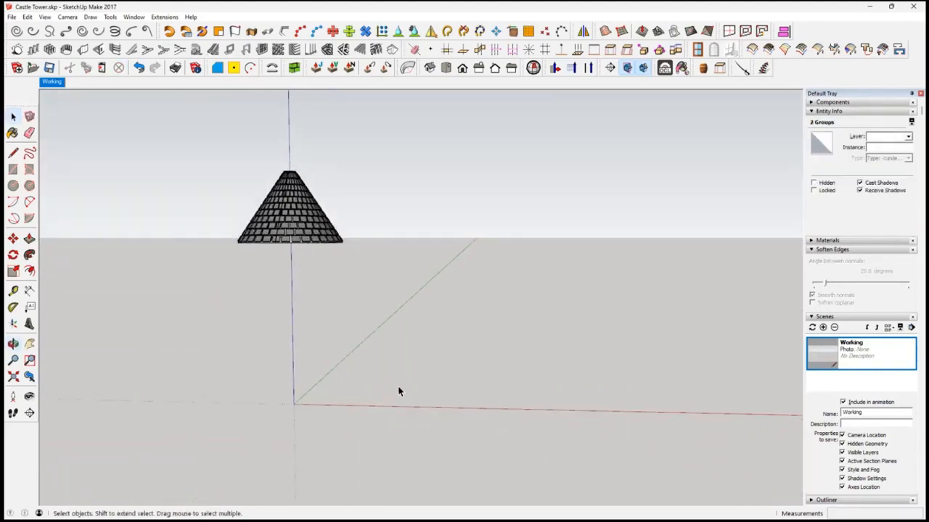
# Paste the copied half-ring face in place outside the roof group.
pyautogui.click(27, 18)
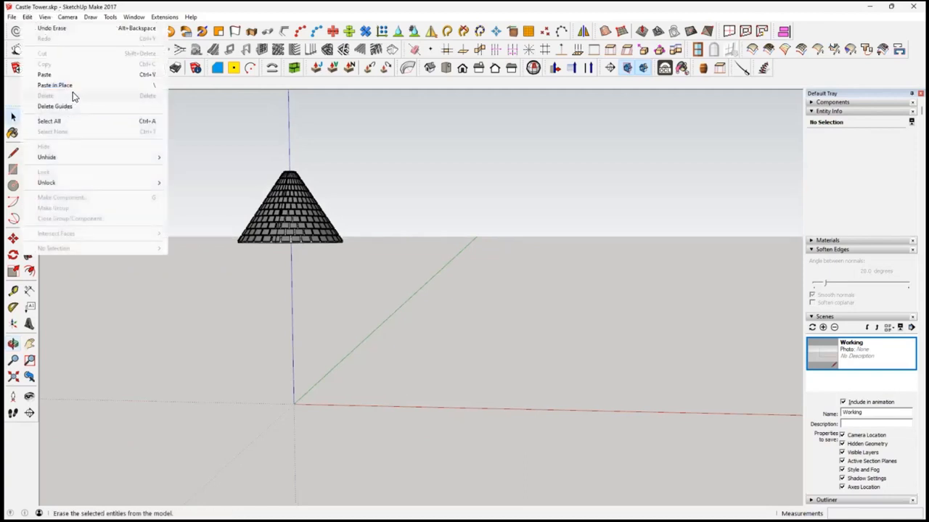
pyautogui.click(74, 86)
pyautogui.moveTo(374, 385); pyautogui.dragTo(201, 402, button='middle')
pyautogui.scroll(4, 431, 280)
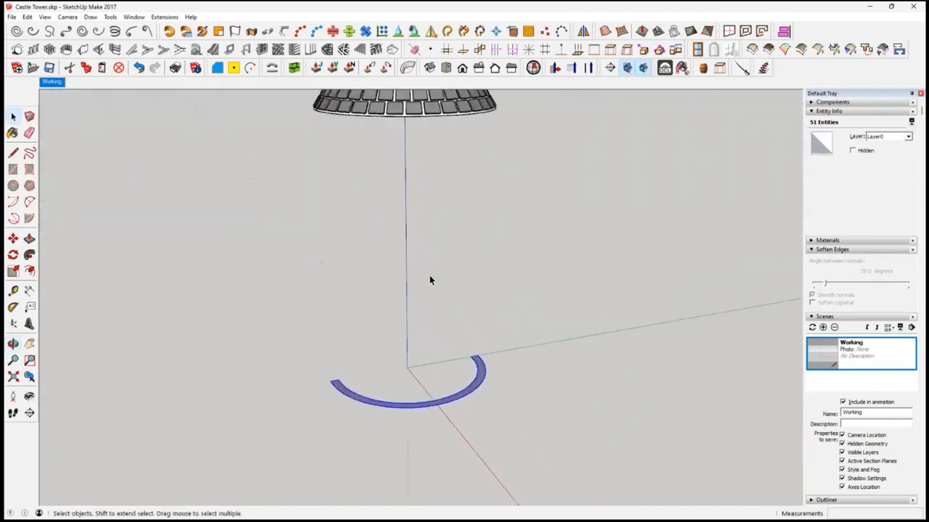
pyautogui.moveTo(435, 267); pyautogui.dragTo(414, 249, button='middle')
pyautogui.scroll(2, 468, 418)
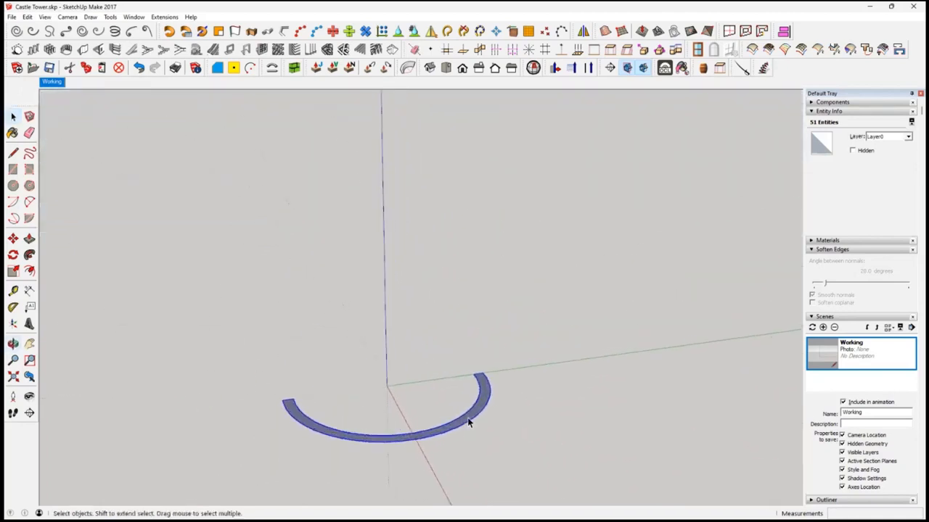
pyautogui.moveTo(465, 421); pyautogui.dragTo(431, 425, button='middle')
# Delete both short end edges and the outer arc of the half-ring, keeping only the inner arc.
pyautogui.click(431, 418)
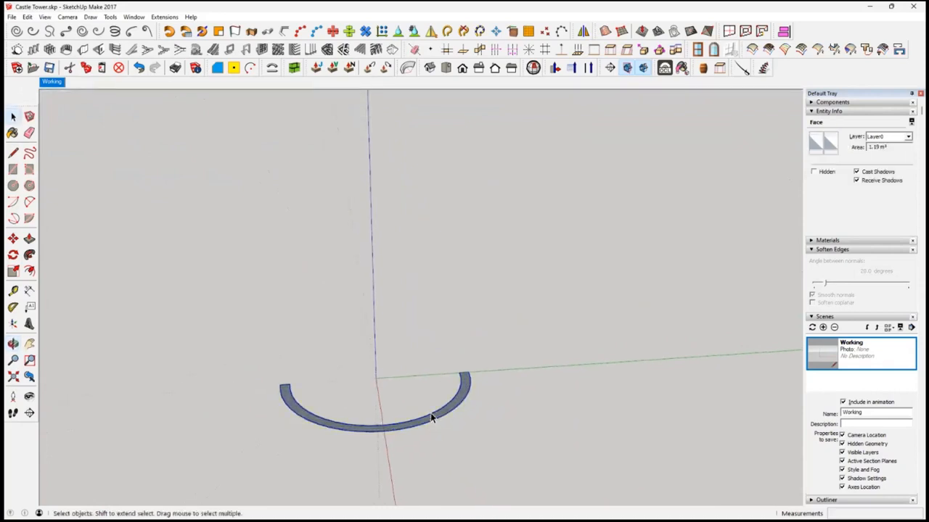
pyautogui.click(438, 418)
pyautogui.scroll(1, 437, 414)
pyautogui.moveTo(437, 414)
pyautogui.mouseDown(button='middle')
pyautogui.moveTo(427, 440)
pyautogui.moveTo(431, 411)
pyautogui.mouseUp(button='middle')
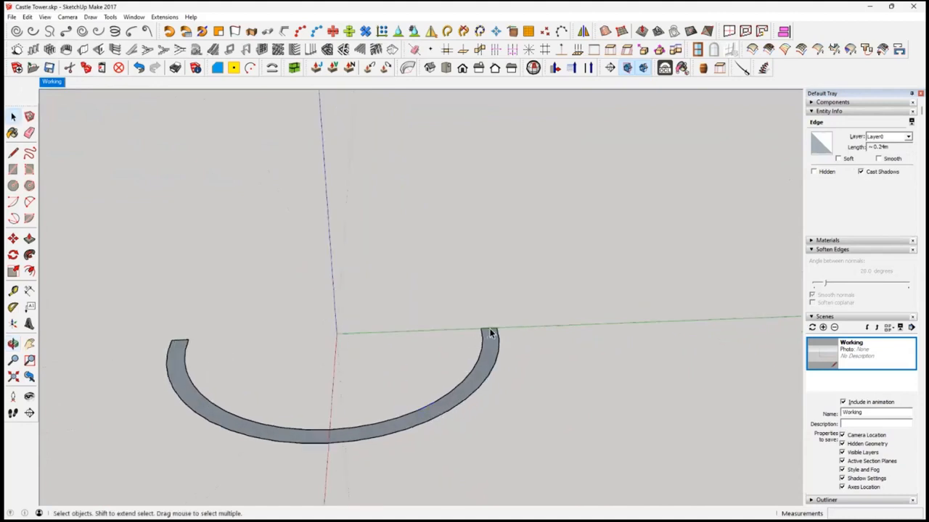
pyautogui.press('Delete')
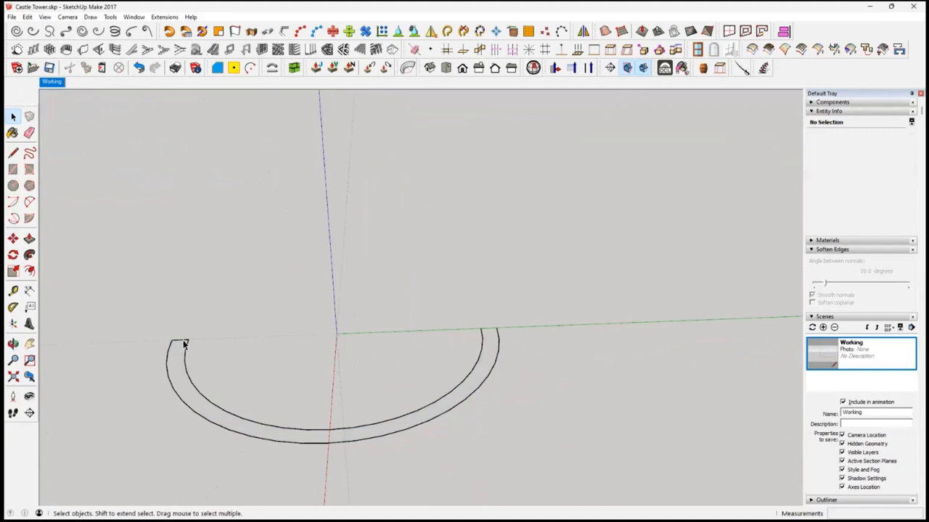
pyautogui.click(182, 341)
pyautogui.press('Delete')
pyautogui.click(171, 389)
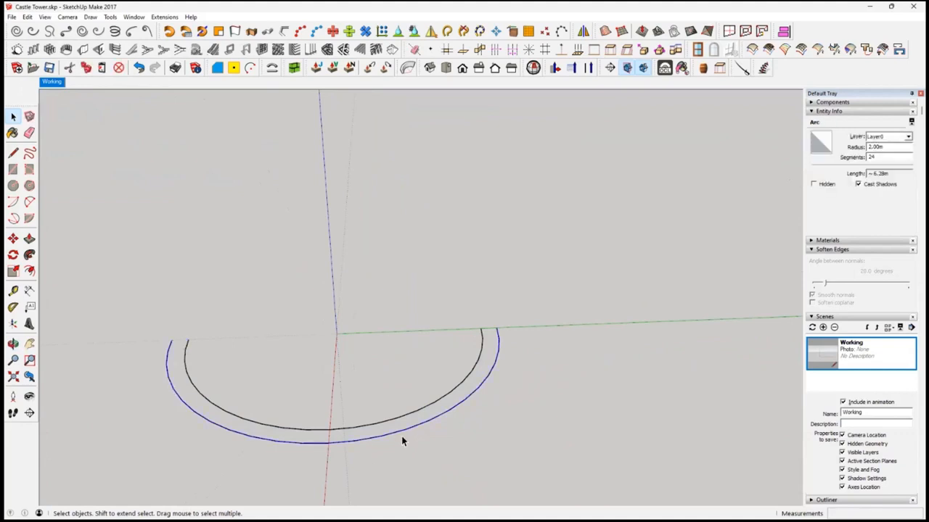
pyautogui.press('Delete')
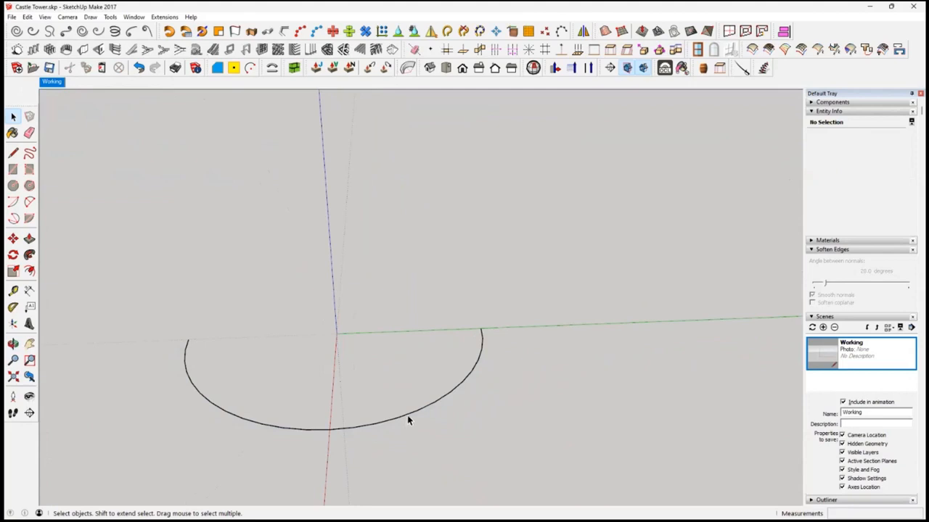
# Join all the inner arc's edges into one curve and select it to read its length.
pyautogui.tripleClick(410, 418)
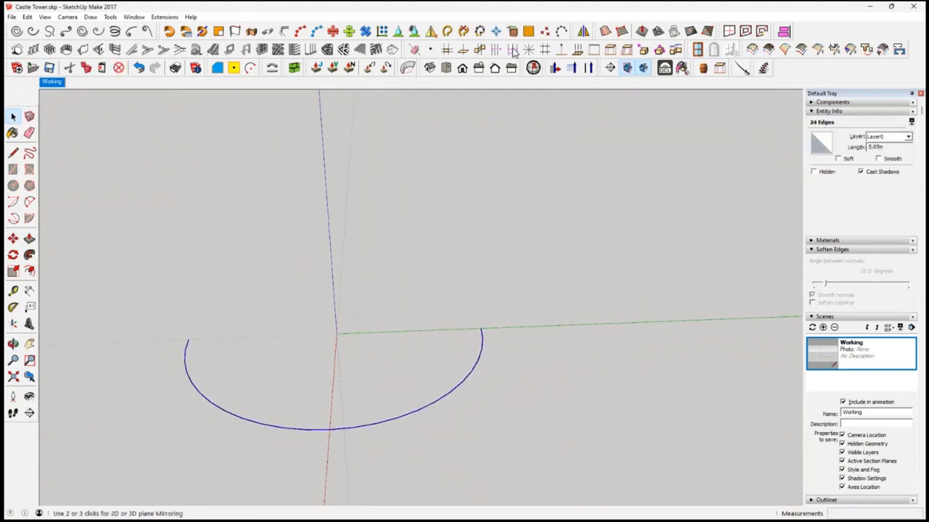
pyautogui.click(448, 32)
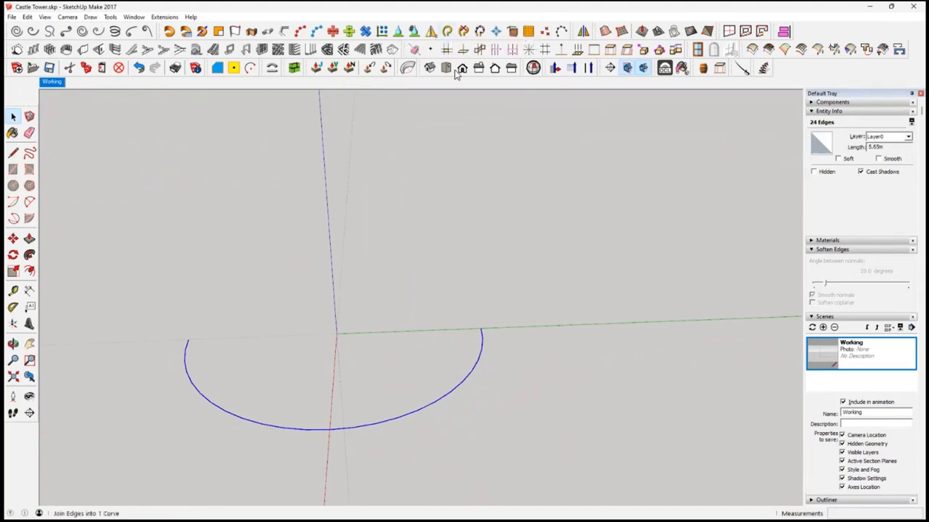
pyautogui.click(500, 384)
pyautogui.moveTo(447, 444); pyautogui.dragTo(463, 370, button='middle')
pyautogui.click(404, 335)
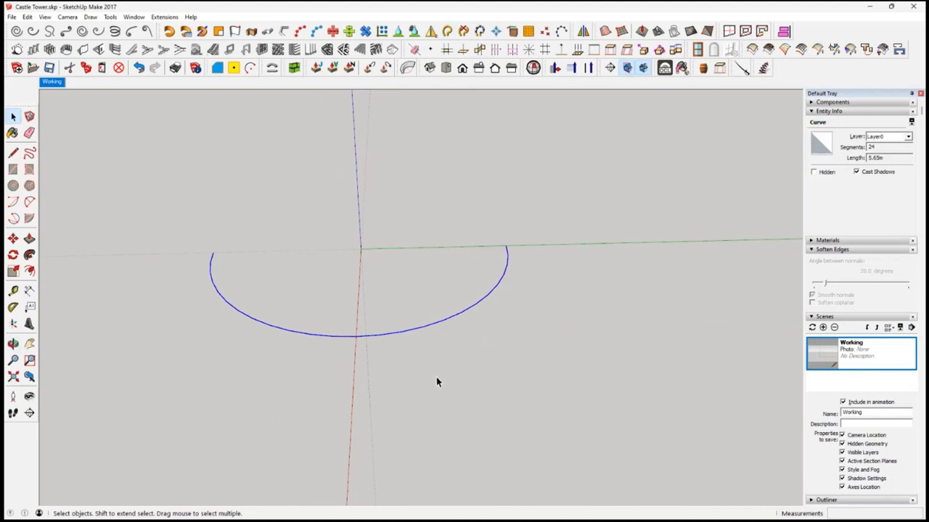
# Draw a flat 0.3 by 5.65 m rectangle on the ground in front of the arc, its long side along the green axis.
pyautogui.moveTo(466, 434); pyautogui.dragTo(472, 391, button='middle')
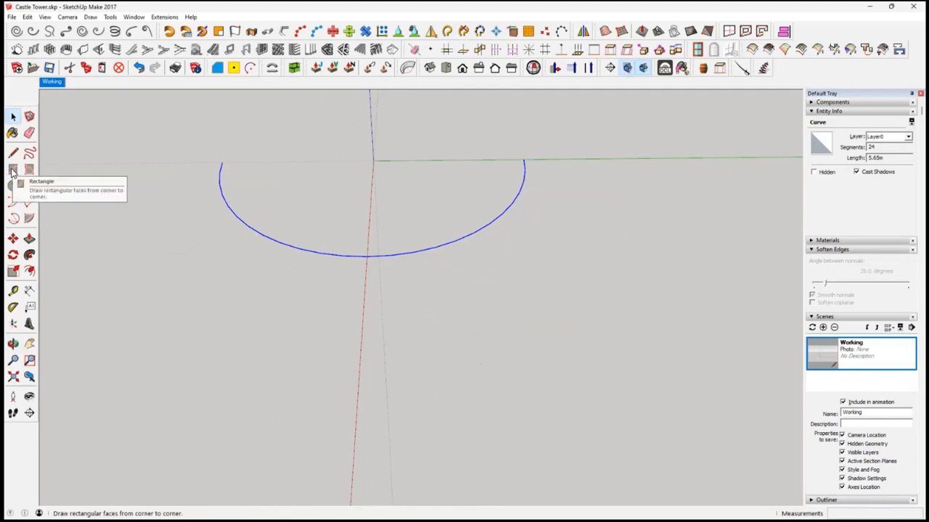
pyautogui.click(13, 170)
pyautogui.click(199, 291)
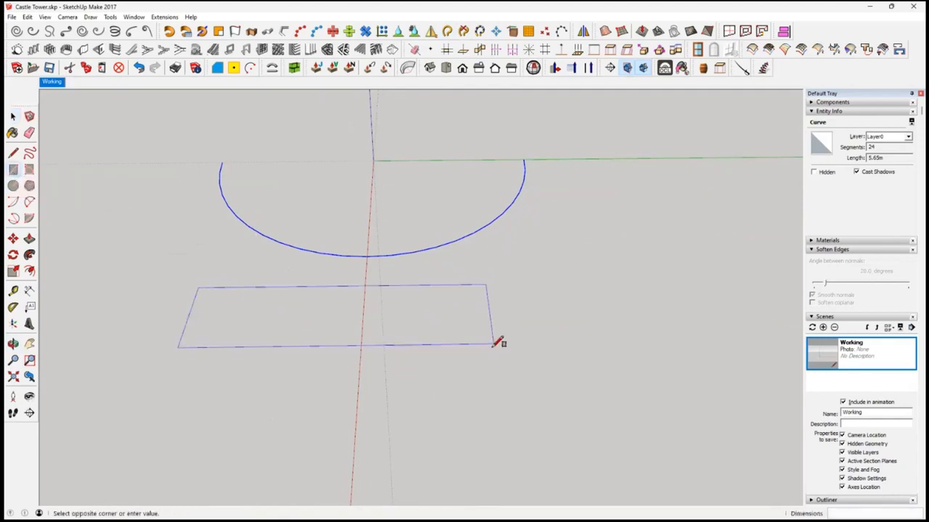
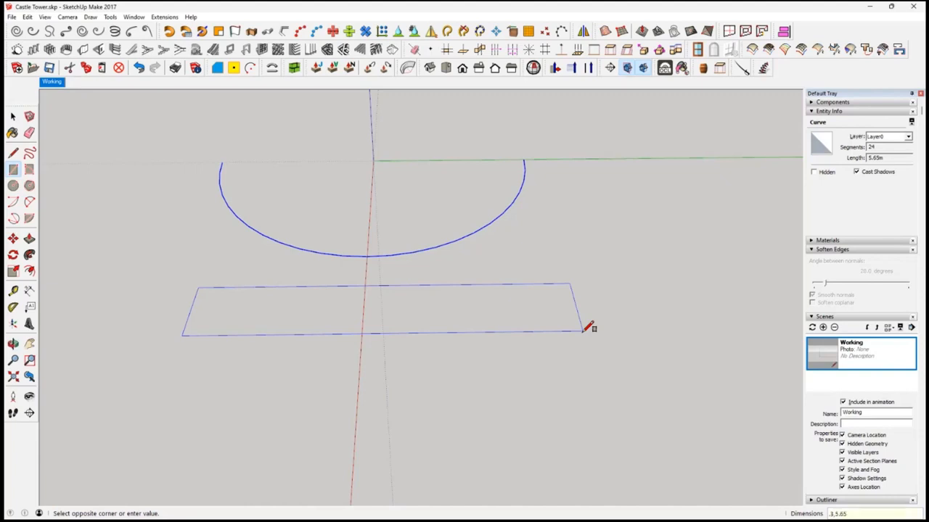
pyautogui.press('Return')
pyautogui.scroll(-3, 579, 319)
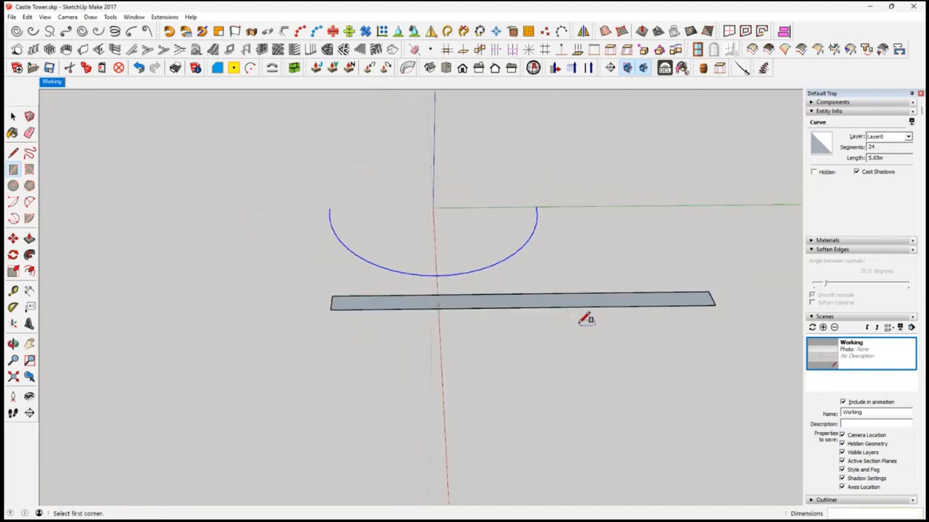
pyautogui.moveTo(636, 305); pyautogui.dragTo(527, 344, button='middle')
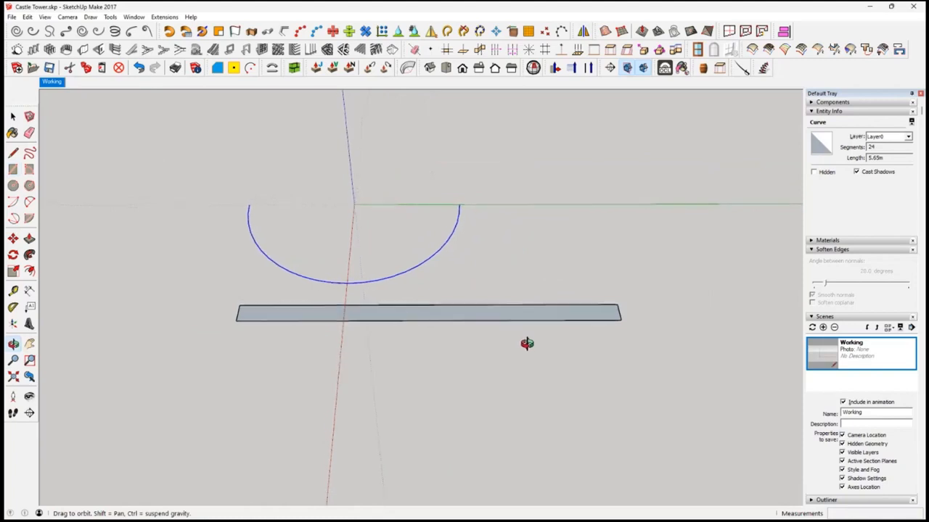
# Reverse the face of the long narrow rectangle in front of the arc.
pyautogui.click(12, 118)
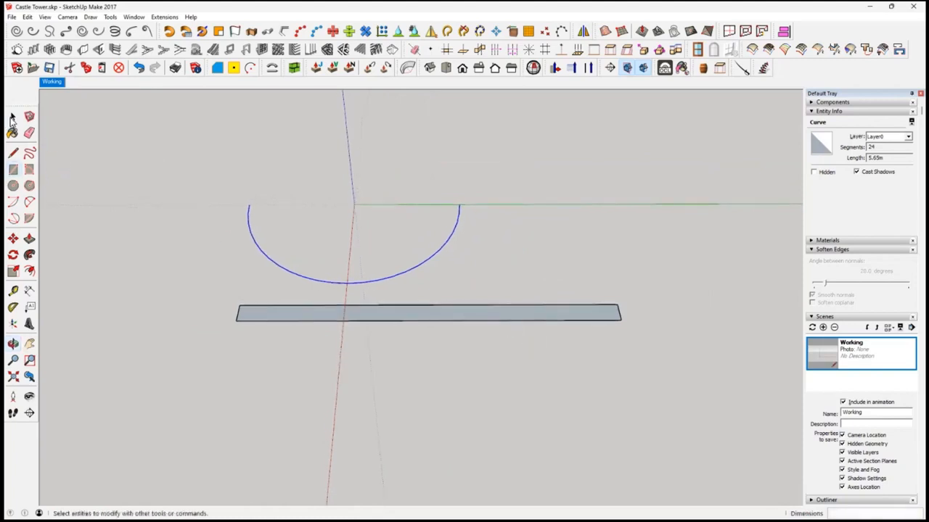
pyautogui.click(410, 312)
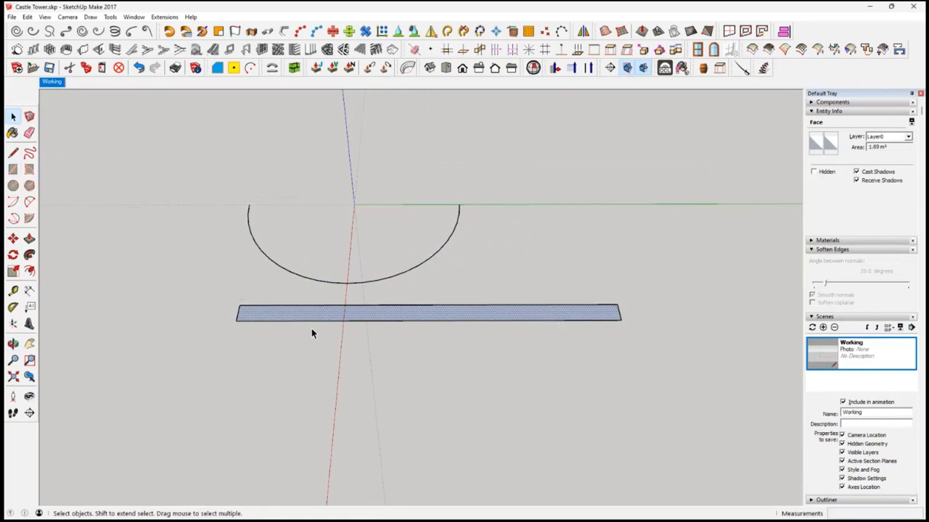
pyautogui.rightClick(375, 320)
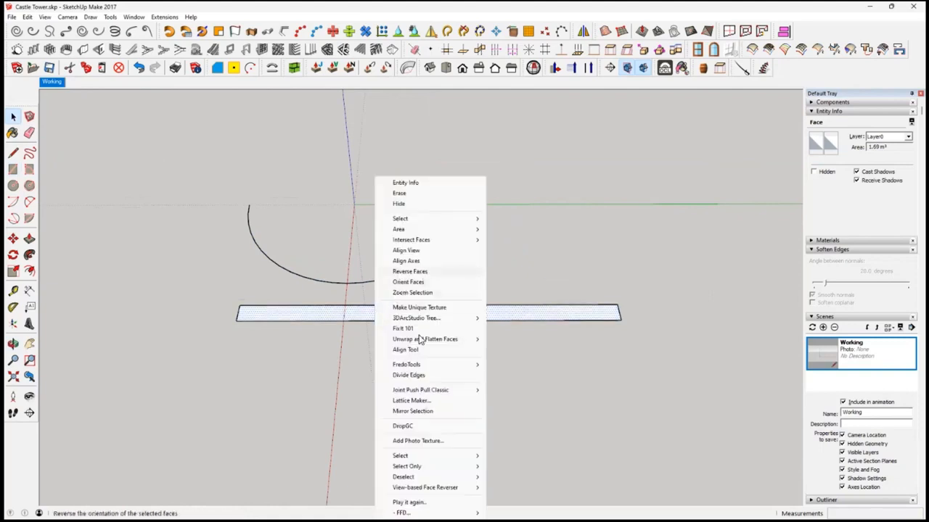
pyautogui.click(412, 272)
pyautogui.moveTo(547, 333)
pyautogui.mouseDown(button='middle')
pyautogui.moveTo(544, 341)
pyautogui.moveTo(531, 333)
pyautogui.mouseUp(button='middle')
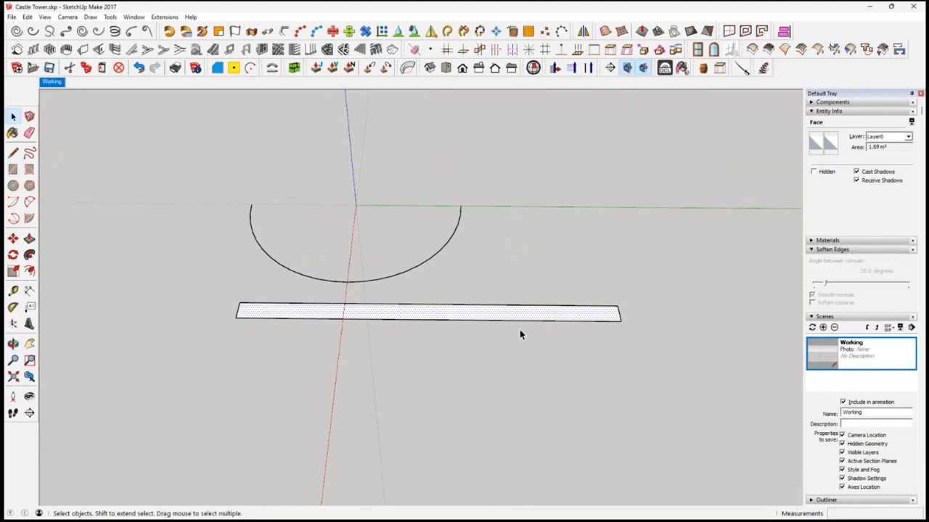
# Extrude the narrow rectangle upward 3 m with Push/Pull to form a wall block.
pyautogui.click(29, 238)
pyautogui.moveTo(249, 310); pyautogui.dragTo(252, 271)
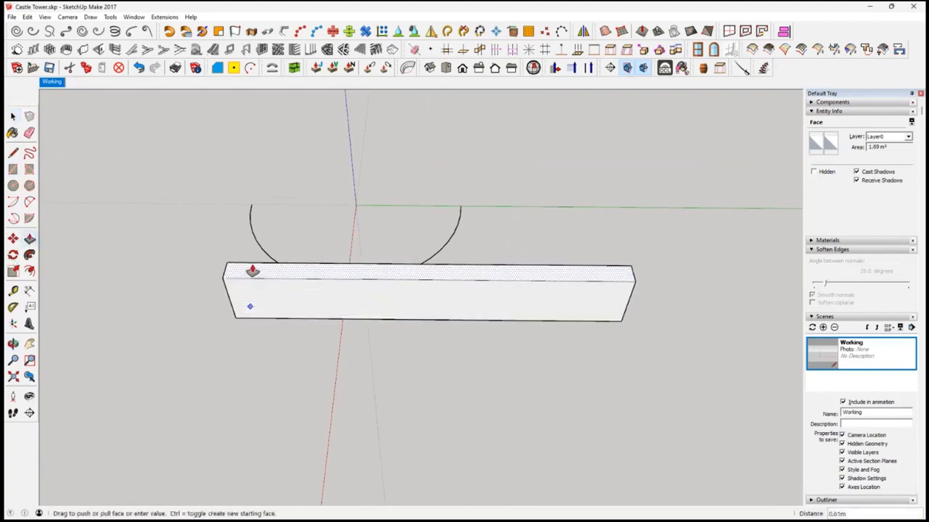
pyautogui.moveTo(255, 173); pyautogui.dragTo(267, 85, button='middle')
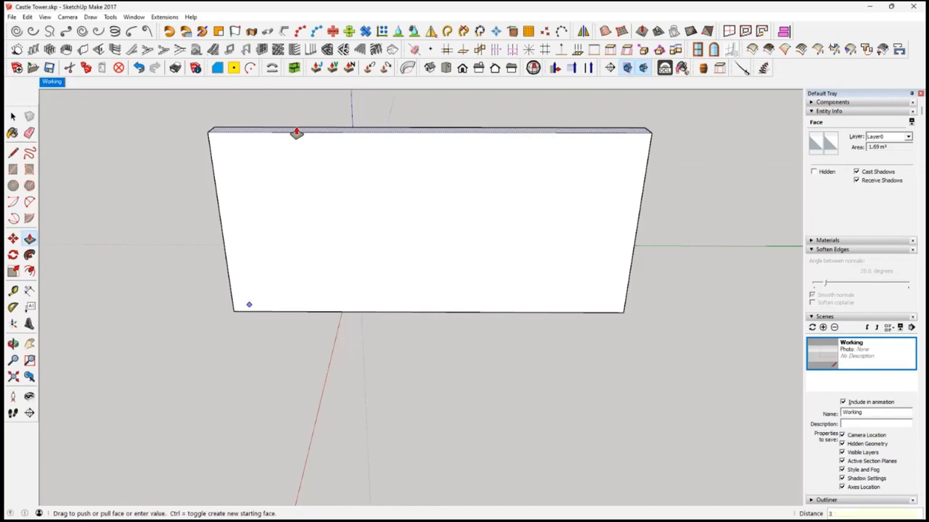
pyautogui.press('Return')
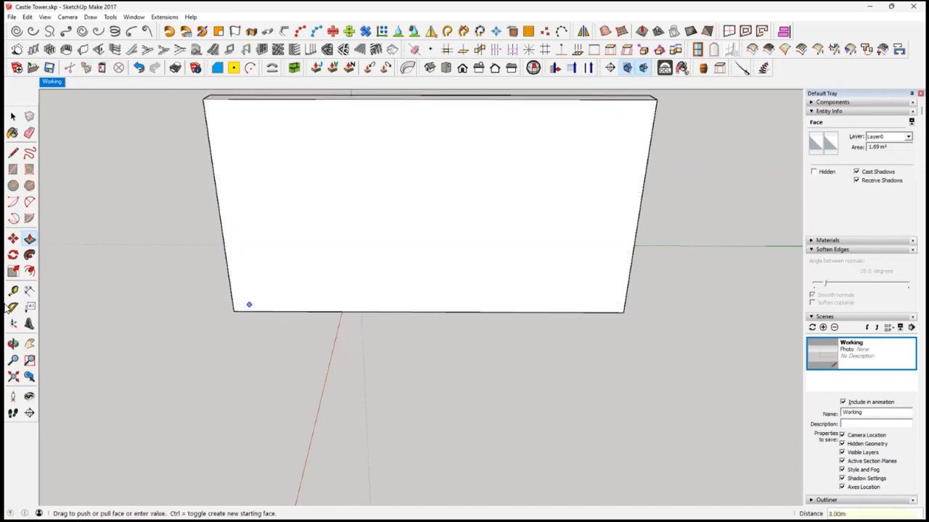
# Select all connected faces and edges of the wall block, group them, and clear the selection.
pyautogui.click(13, 117)
pyautogui.keyDown('shift'); pyautogui.moveTo(383, 293); pyautogui.dragTo(479, 303, button='middle'); pyautogui.keyUp('shift')
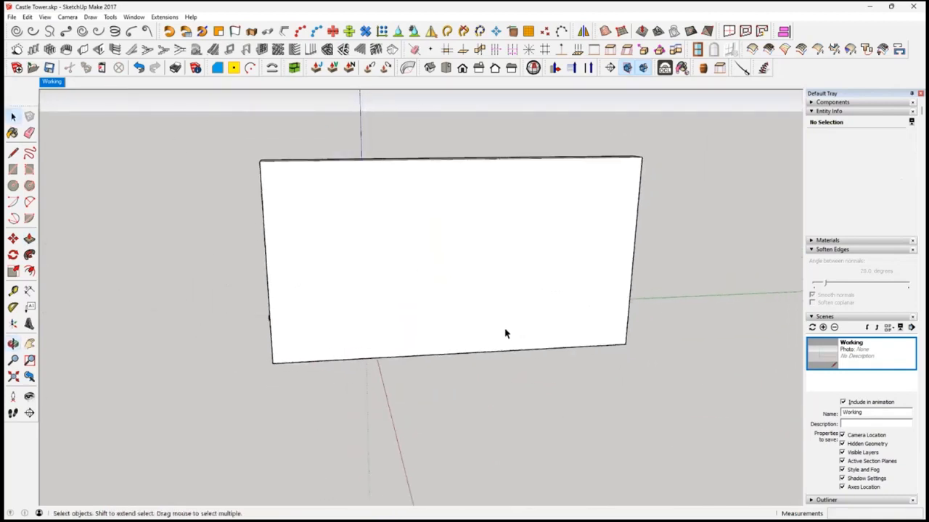
pyautogui.click(509, 327)
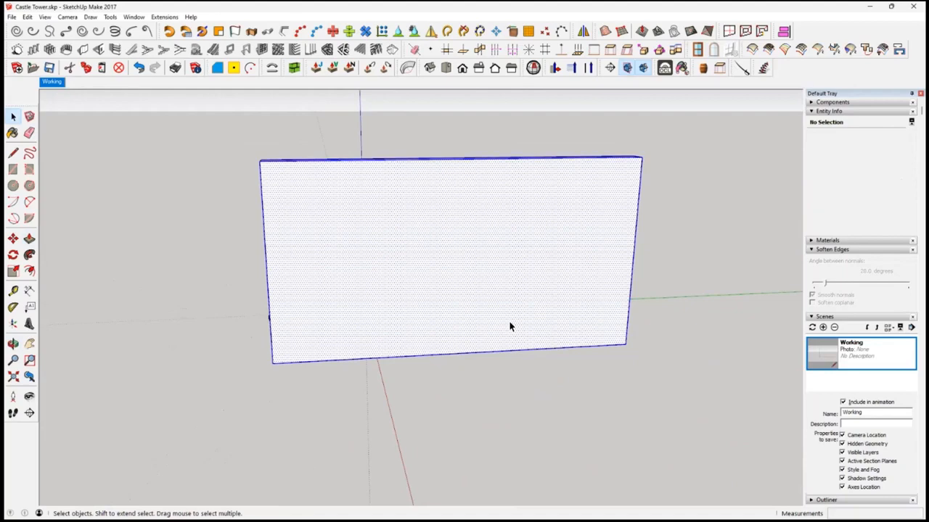
pyautogui.rightClick(510, 321)
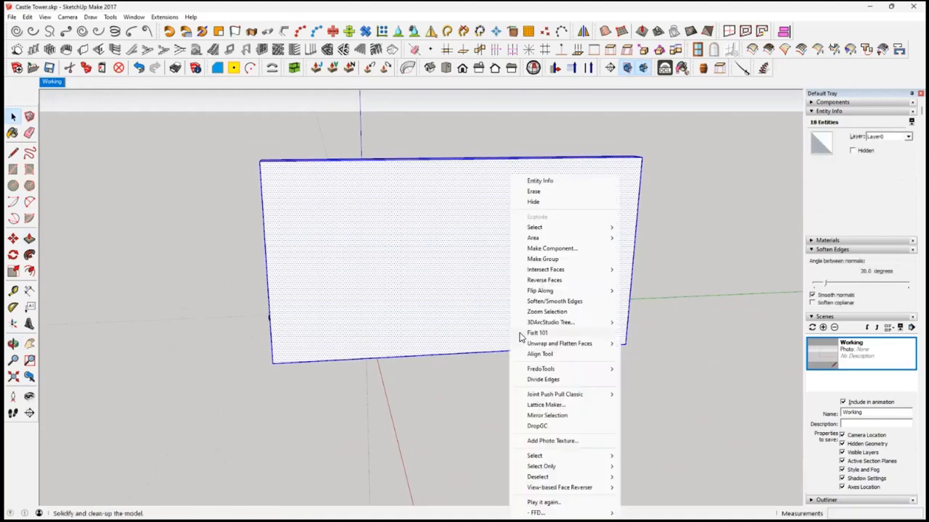
pyautogui.click(551, 260)
pyautogui.moveTo(508, 342); pyautogui.dragTo(442, 300, button='middle')
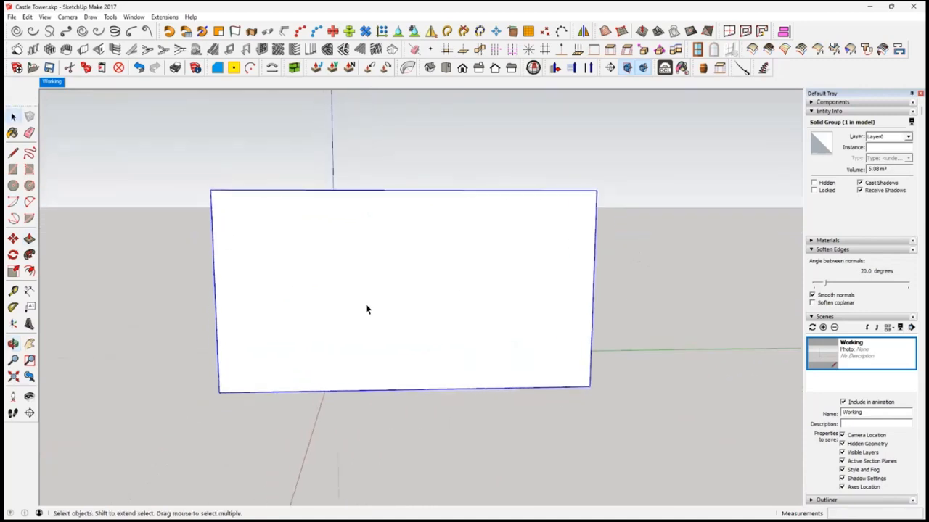
pyautogui.keyDown('shift'); pyautogui.moveTo(367, 309); pyautogui.dragTo(396, 321, button='middle'); pyautogui.keyUp('shift')
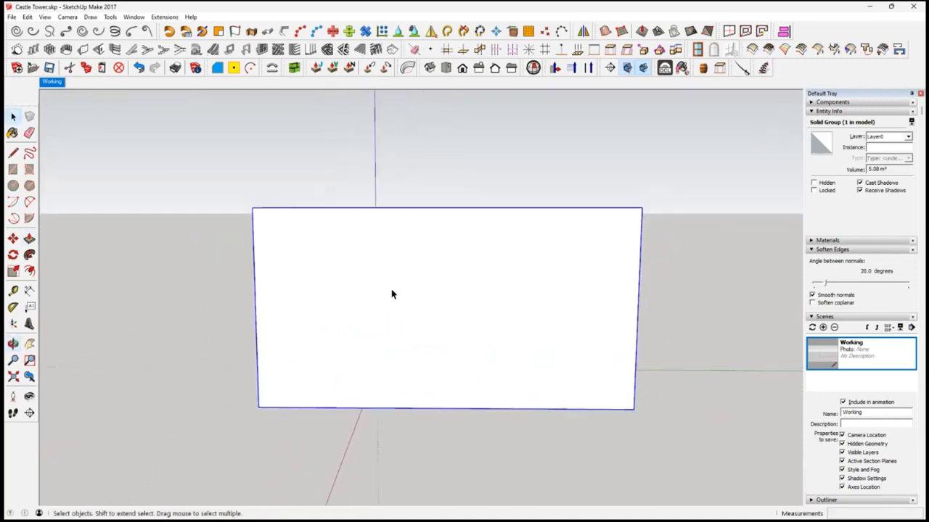
pyautogui.click(146, 305)
# Place guide lines on the wall's front face 0.5 m in from its top edge and its left edge.
pyautogui.moveTo(344, 325); pyautogui.dragTo(349, 305, button='middle')
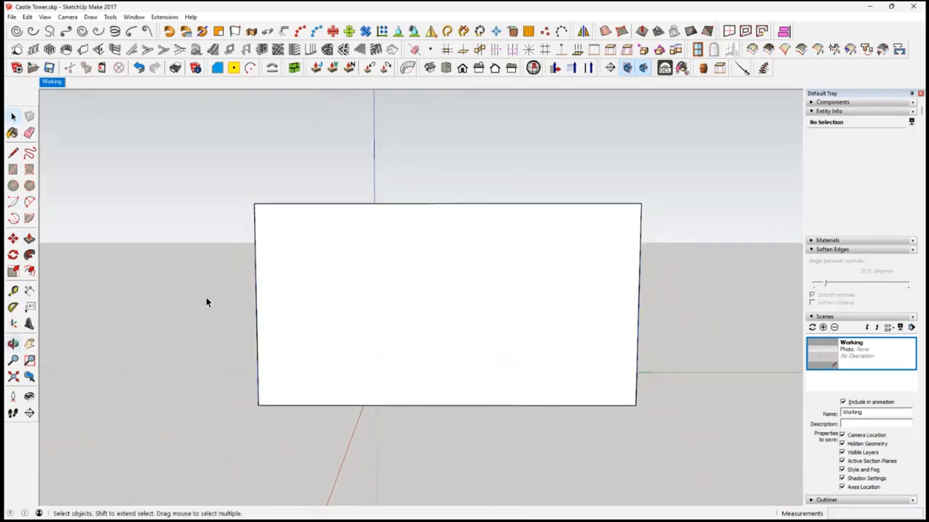
pyautogui.click(13, 291)
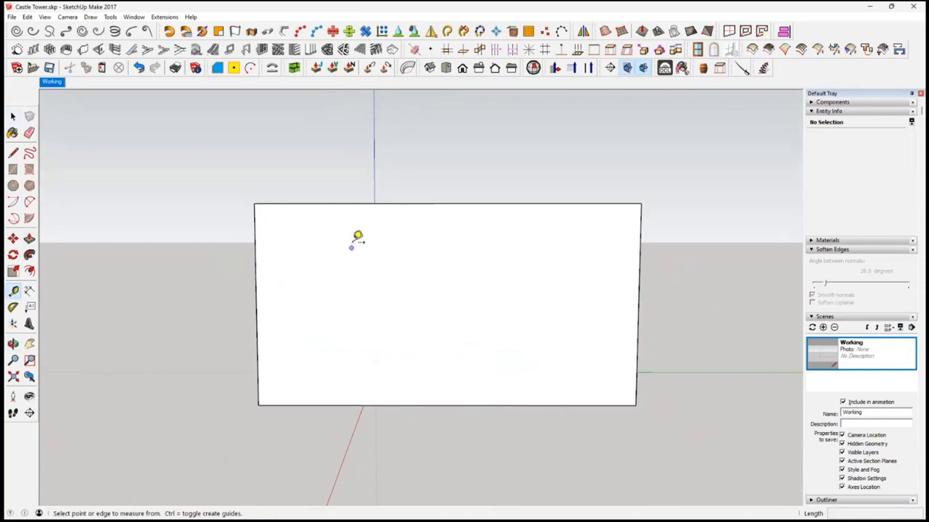
pyautogui.click(357, 204)
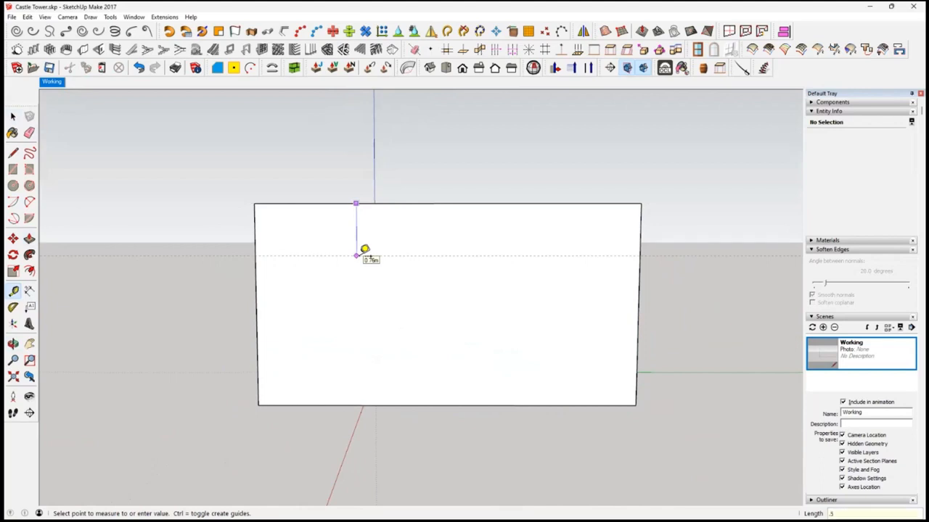
pyautogui.write('.5')
pyautogui.press('Return')
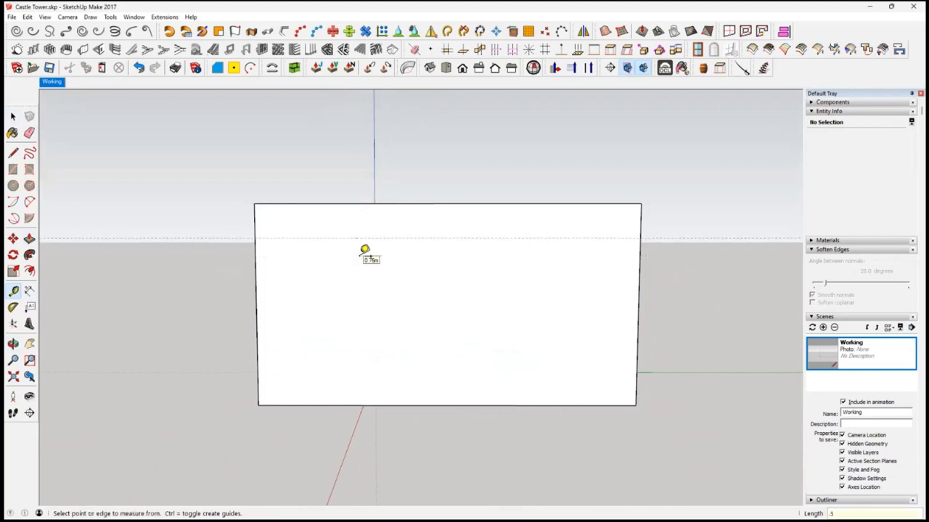
pyautogui.click(256, 289)
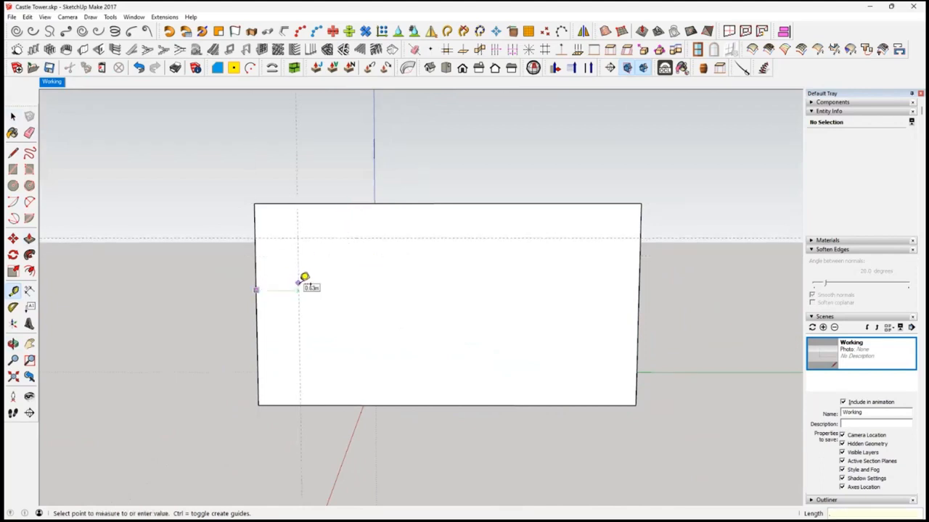
pyautogui.write('.5')
pyautogui.press('Return')
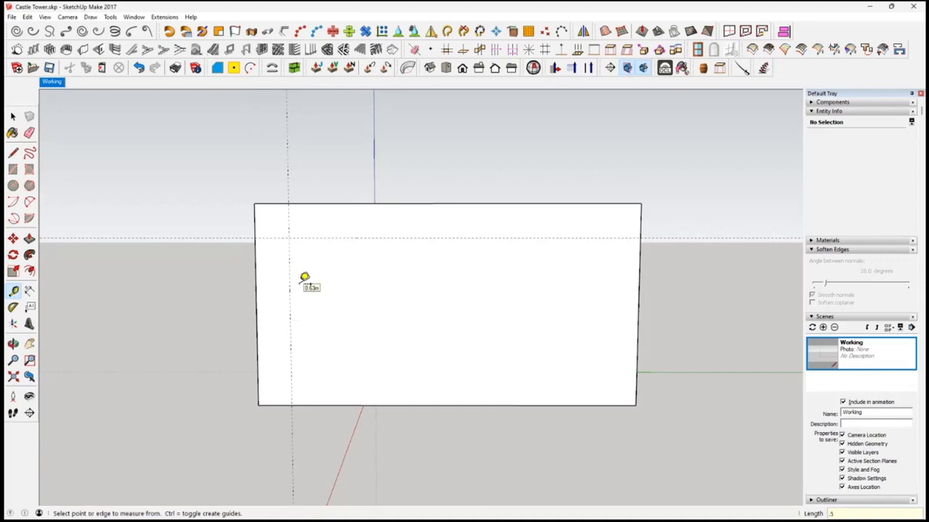
# Add guides 0.5 m in from the wall's bottom and right edges, plus a vertical guide 1 m right of the left guide.
pyautogui.click(369, 405)
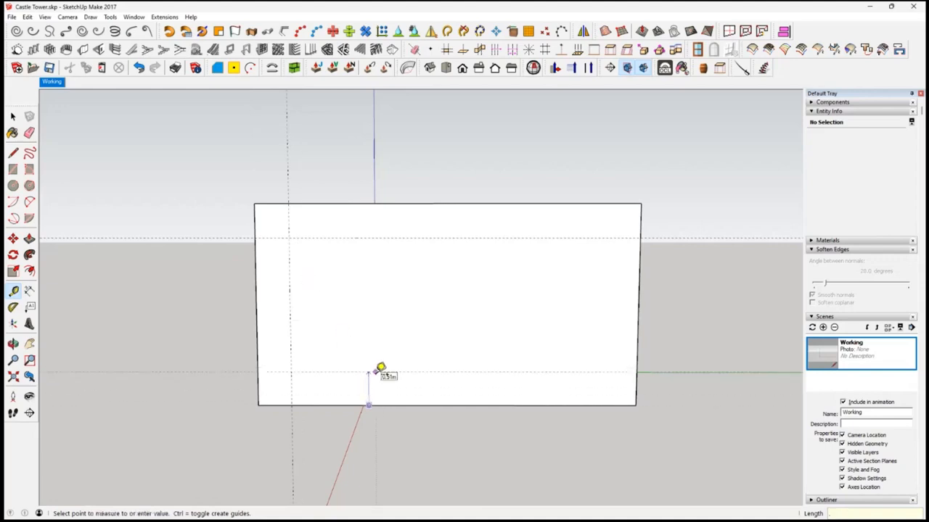
pyautogui.write('.5')
pyautogui.press('Return')
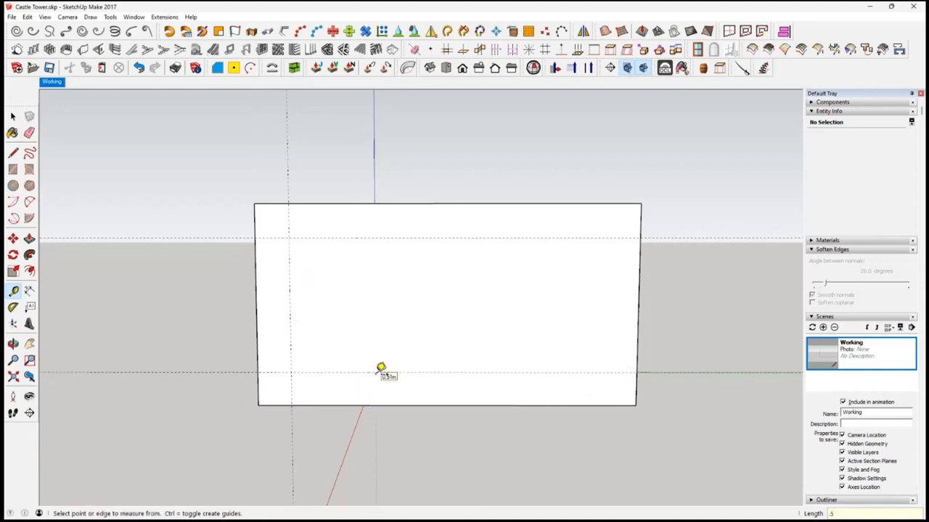
pyautogui.click(640, 260)
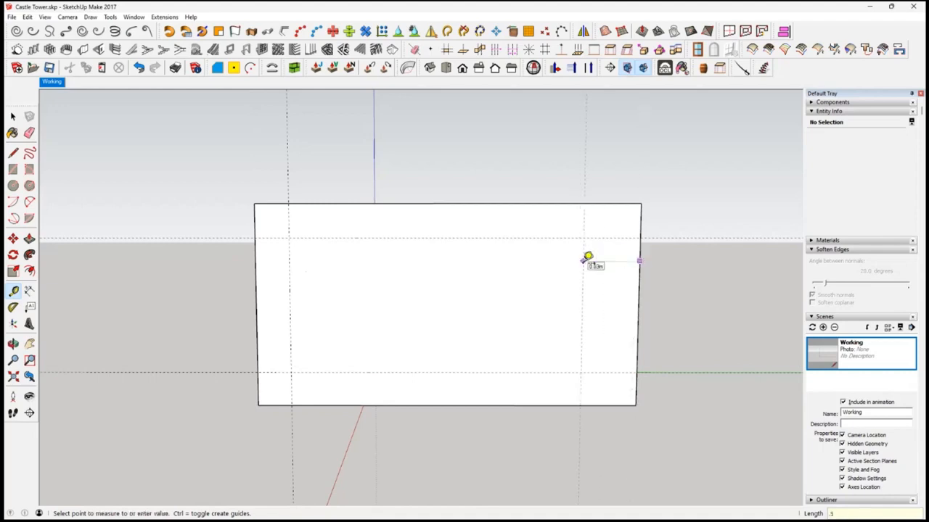
pyautogui.press('Return')
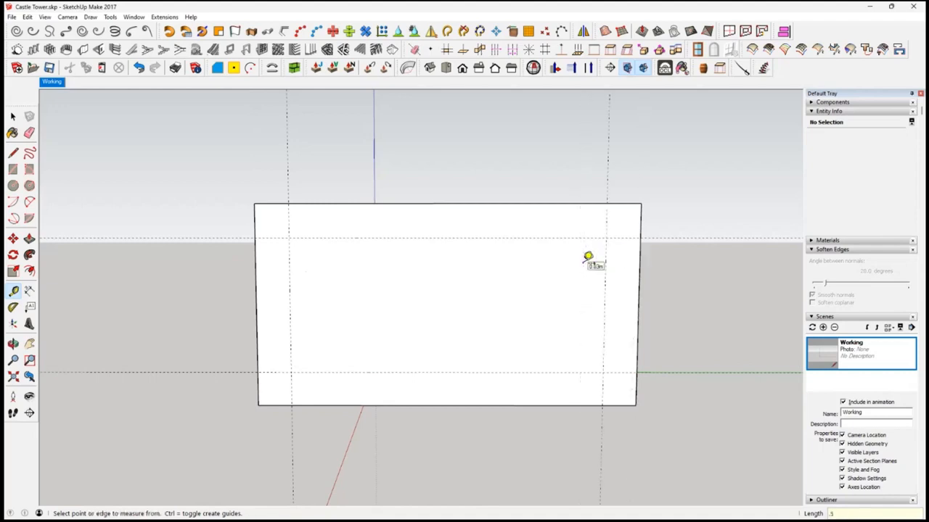
pyautogui.click(290, 302)
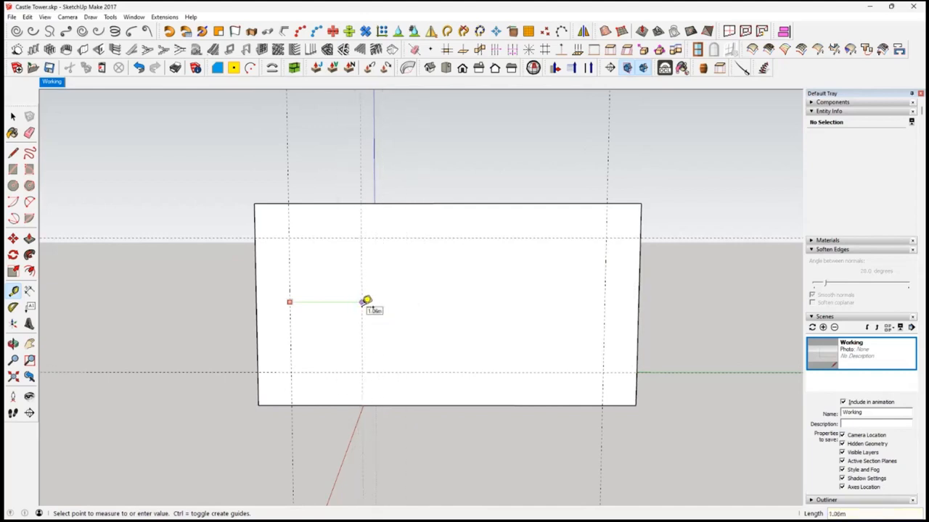
pyautogui.press('Return')
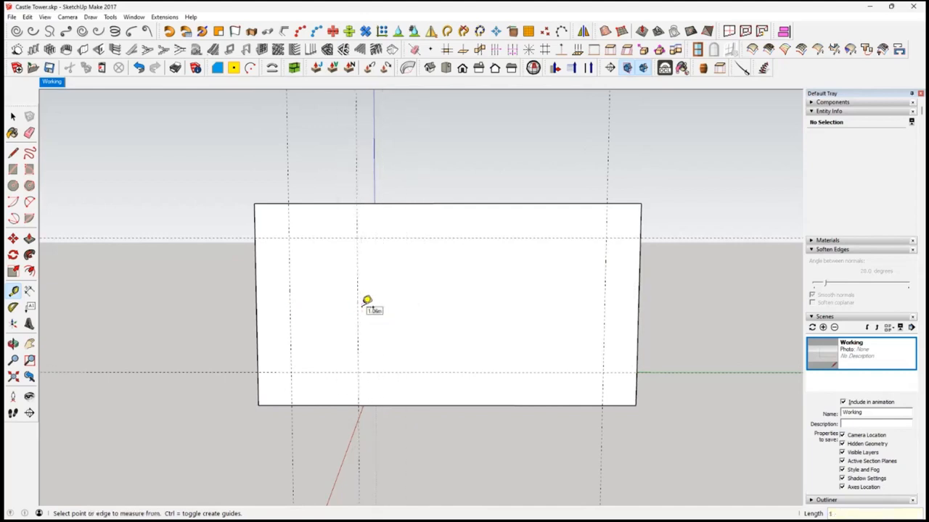
# Draw a 2 m high by 1 m wide rectangle on the wall between the guide intersections at its left end.
pyautogui.moveTo(331, 320); pyautogui.dragTo(339, 305, button='middle')
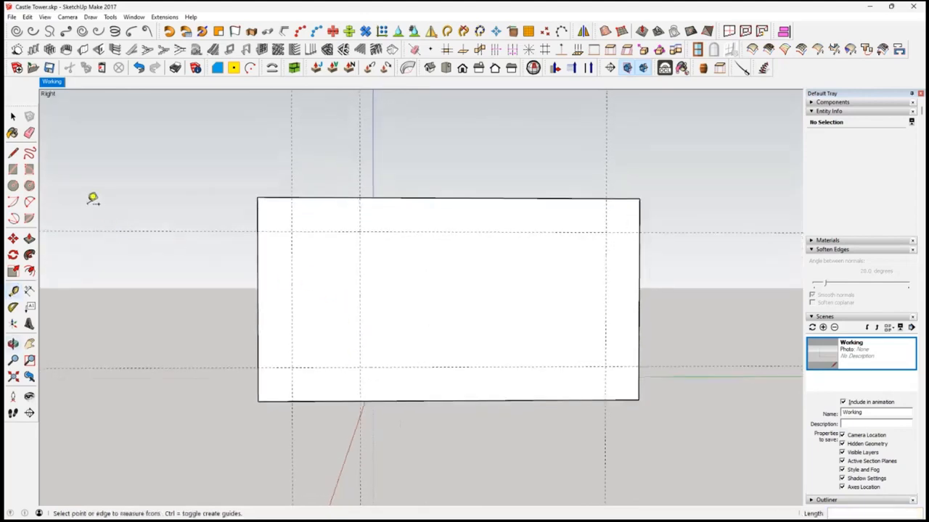
pyautogui.click(12, 169)
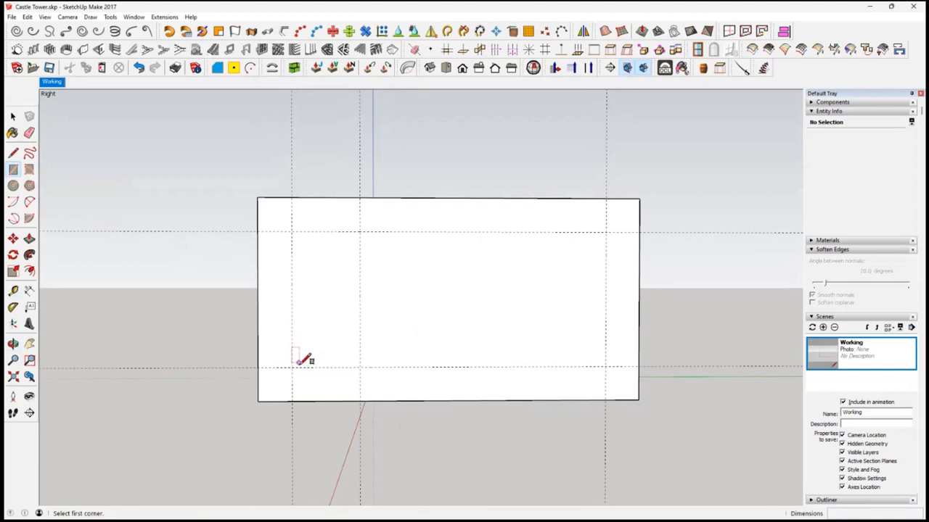
pyautogui.scroll(3, 301, 362)
pyautogui.scroll(1, 298, 362)
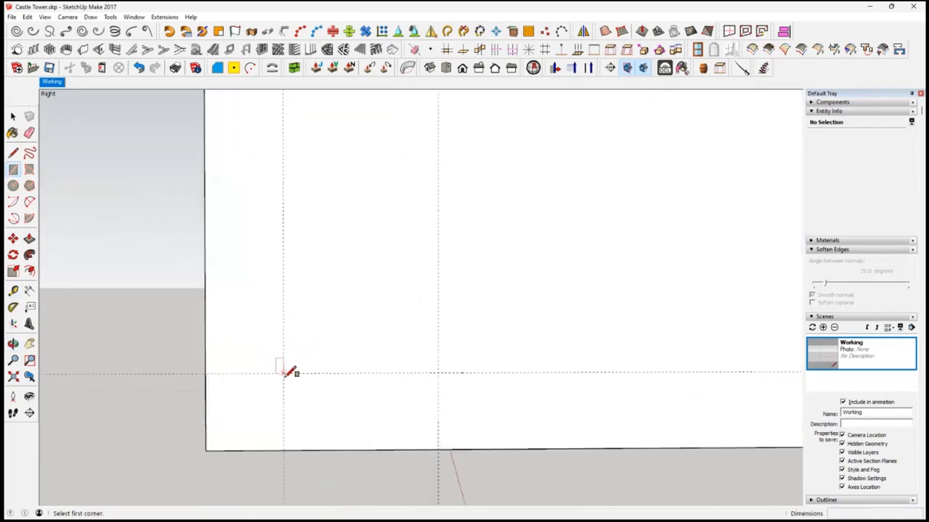
pyautogui.click(283, 373)
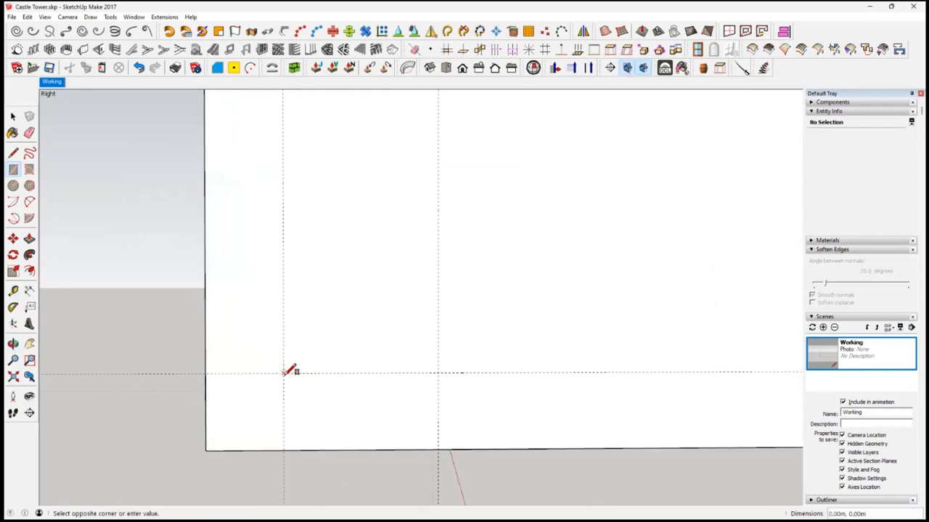
pyautogui.scroll(-1, 327, 324)
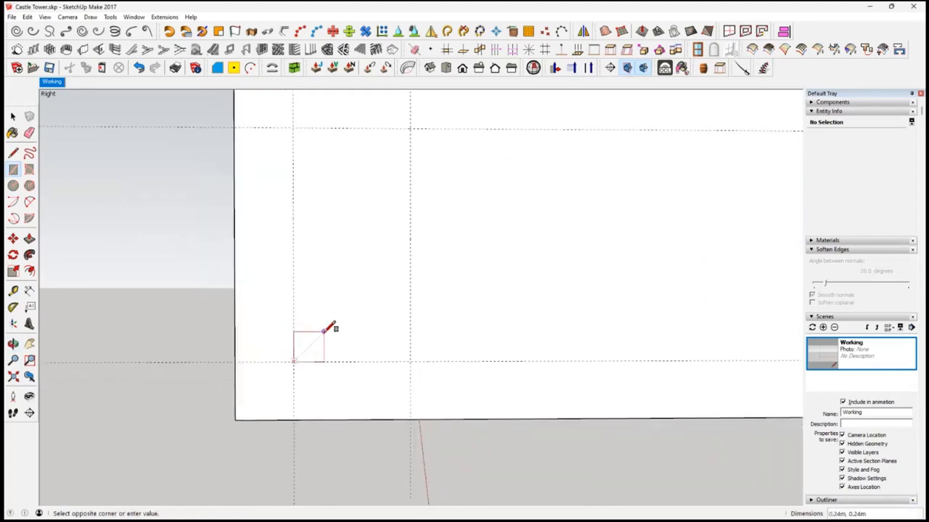
pyautogui.click(411, 129)
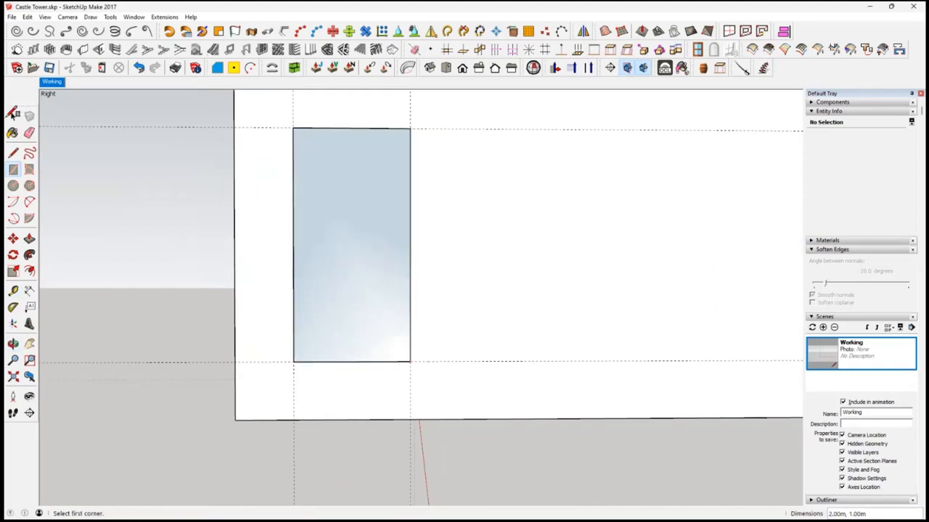
# Reverse the face of the 2 m by 1 m rectangle on the wall.
pyautogui.press('space')
pyautogui.moveTo(317, 255); pyautogui.dragTo(340, 299, button='middle')
pyautogui.rightClick(341, 295)
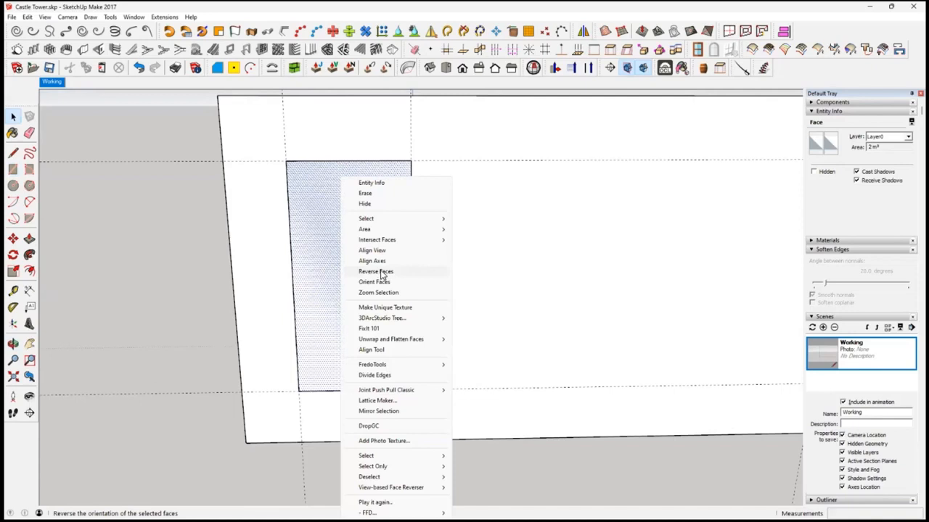
pyautogui.click(377, 271)
pyautogui.moveTo(362, 259); pyautogui.dragTo(338, 298, button='middle')
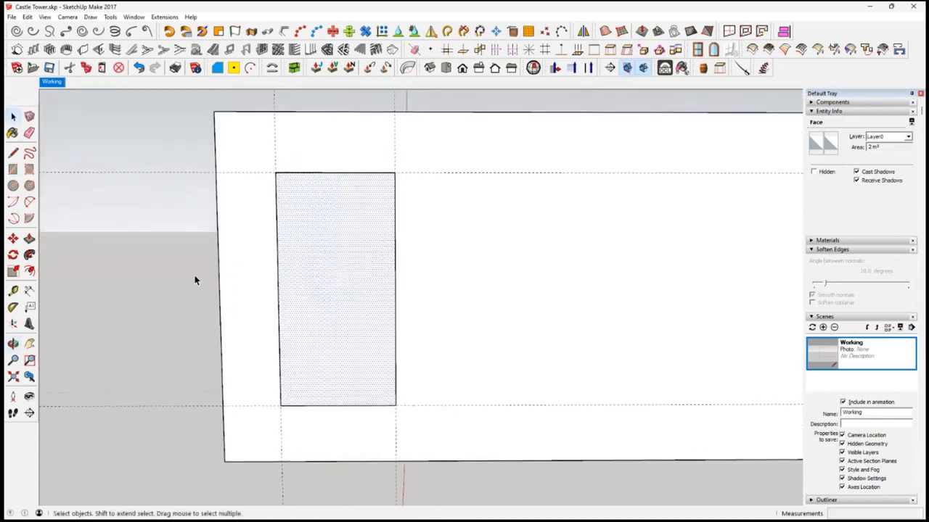
pyautogui.click(246, 317)
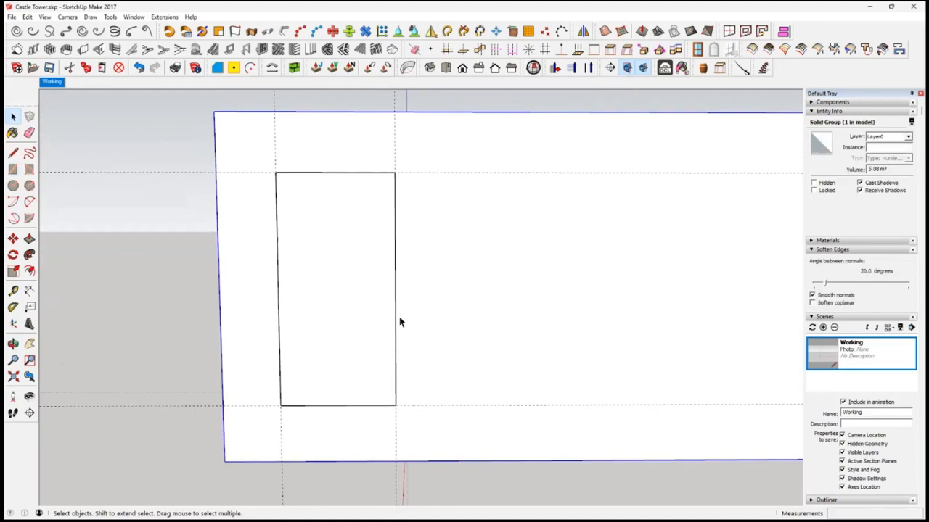
pyautogui.doubleClick(355, 311)
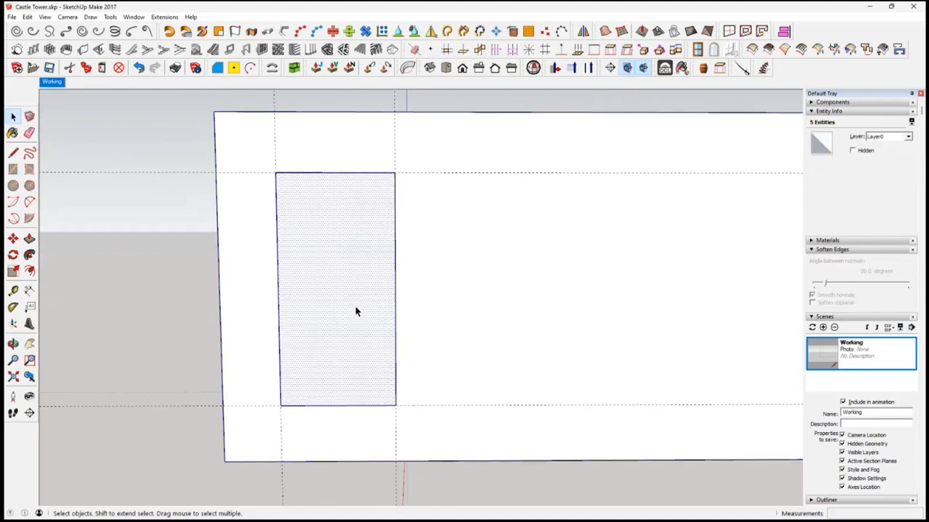
pyautogui.moveTo(355, 312); pyautogui.dragTo(393, 306, button='middle')
pyautogui.moveTo(586, 291); pyautogui.dragTo(466, 295, button='middle')
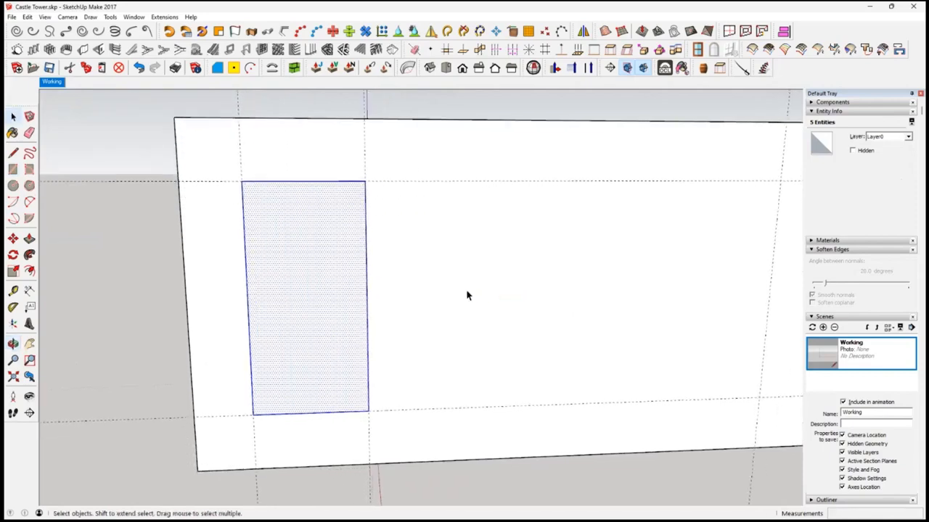
pyautogui.click(334, 316)
pyautogui.moveTo(314, 297); pyautogui.dragTo(297, 259, button='middle')
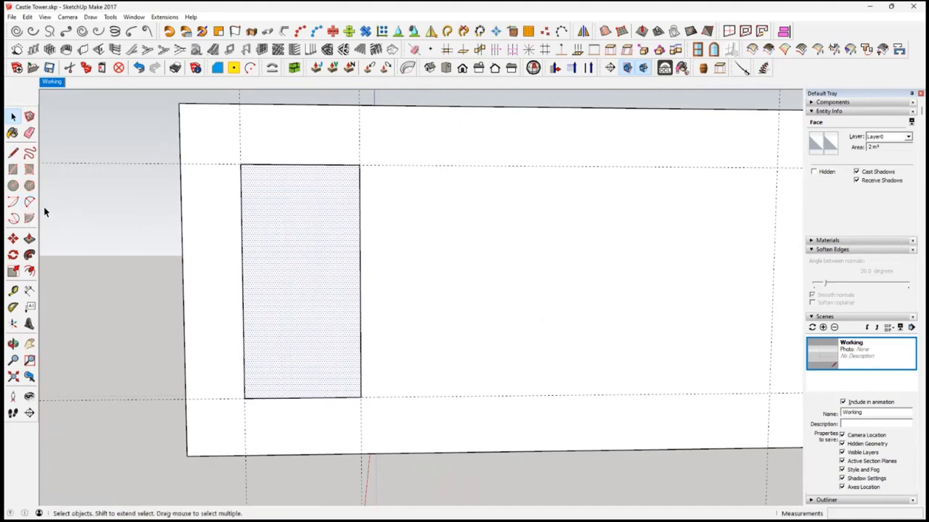
# Draw an arc from the midpoint of the rectangle's top edge to its left edge's midpoint, tangent to the side with a bulge of about 0.13 m.
pyautogui.click(30, 202)
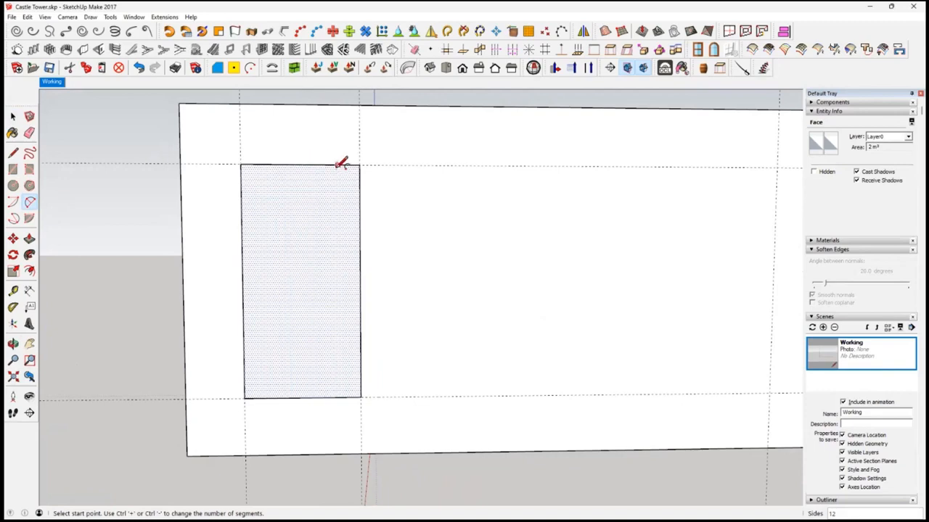
pyautogui.click(305, 161)
pyautogui.click(299, 165)
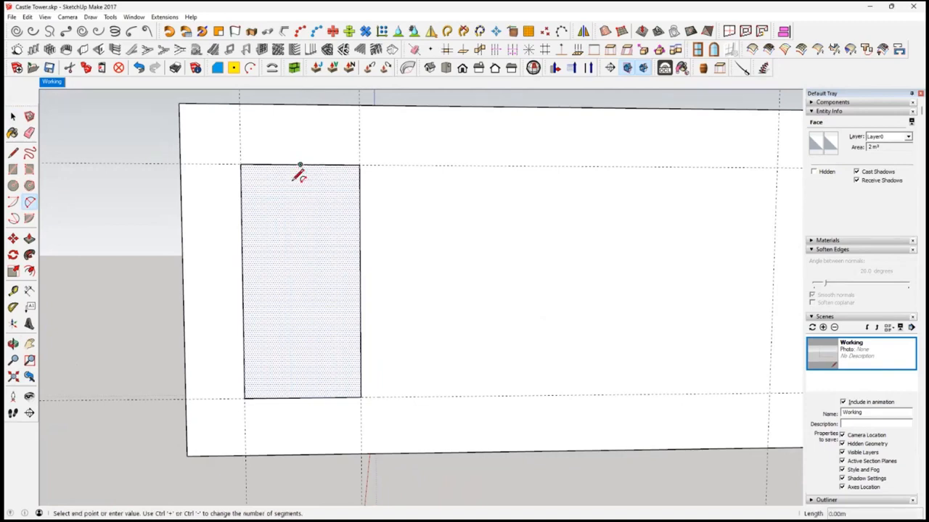
pyautogui.click(243, 282)
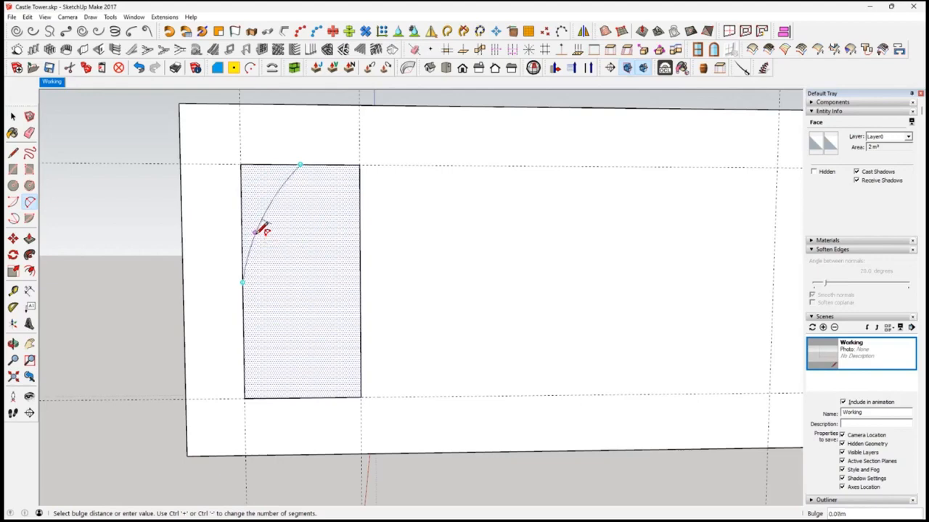
pyautogui.click(263, 223)
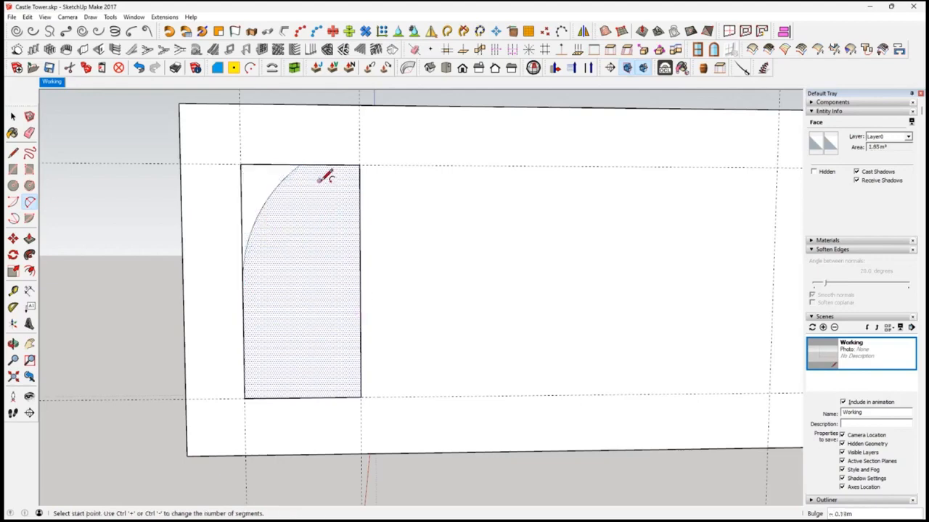
# Draw a matching arc from the top edge's midpoint to the right edge's midpoint, tangent to the side, to complete the pointed arch.
pyautogui.click(300, 165)
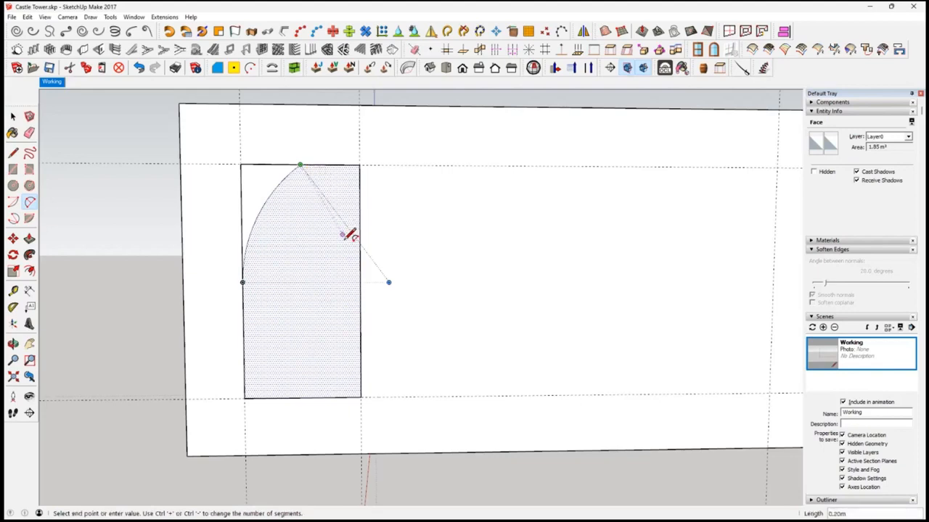
pyautogui.click(361, 283)
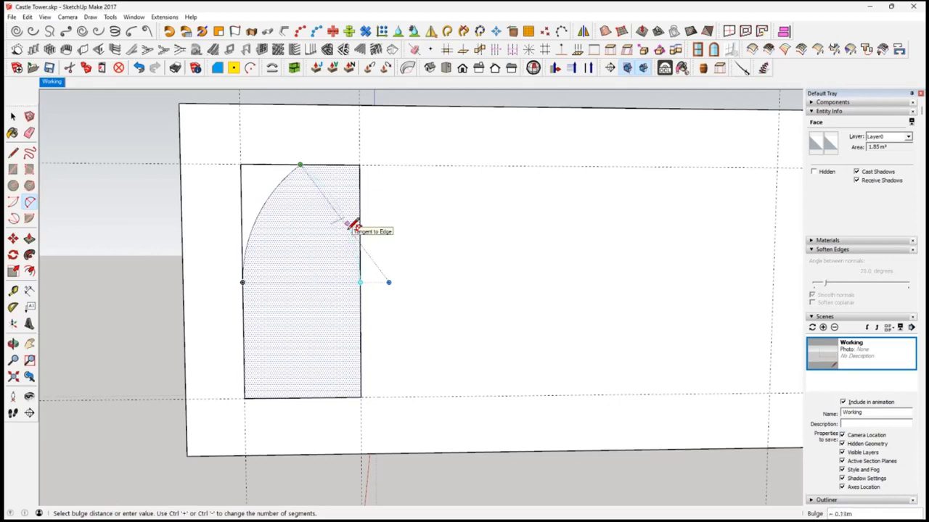
pyautogui.click(348, 224)
pyautogui.press('space')
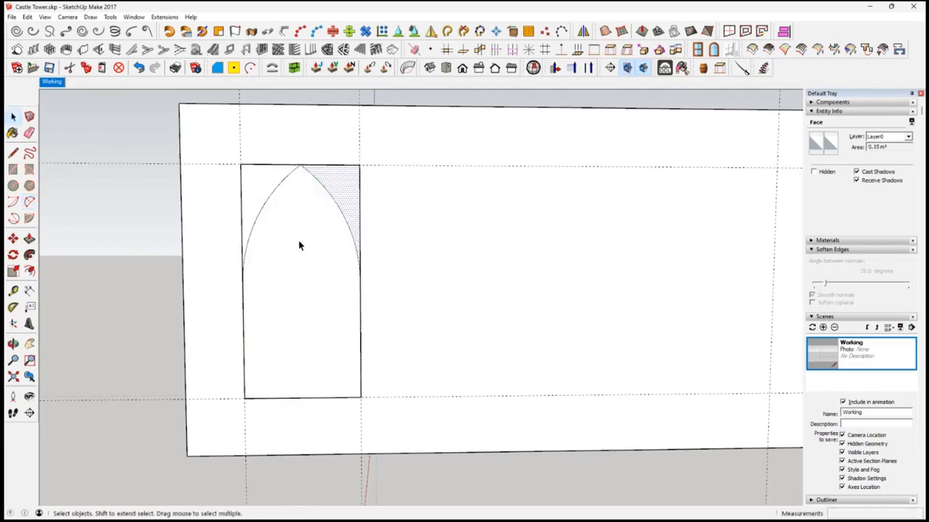
# Try to erase the rectangle's corner edges outside the pointed arch, and undo the erasures.
pyautogui.moveTo(298, 242); pyautogui.dragTo(255, 248, button='middle')
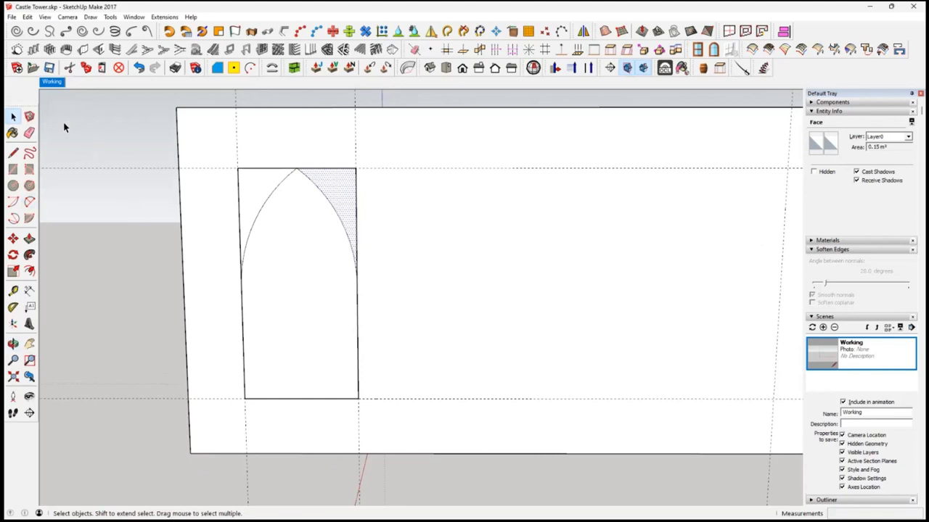
pyautogui.click(31, 133)
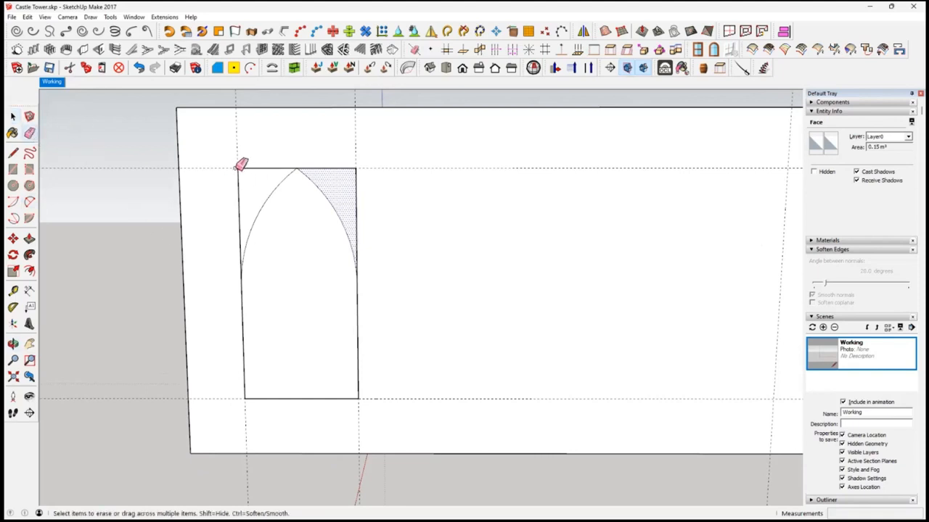
pyautogui.moveTo(239, 162)
pyautogui.mouseDown()
pyautogui.moveTo(239, 188)
pyautogui.moveTo(265, 155)
pyautogui.mouseUp()
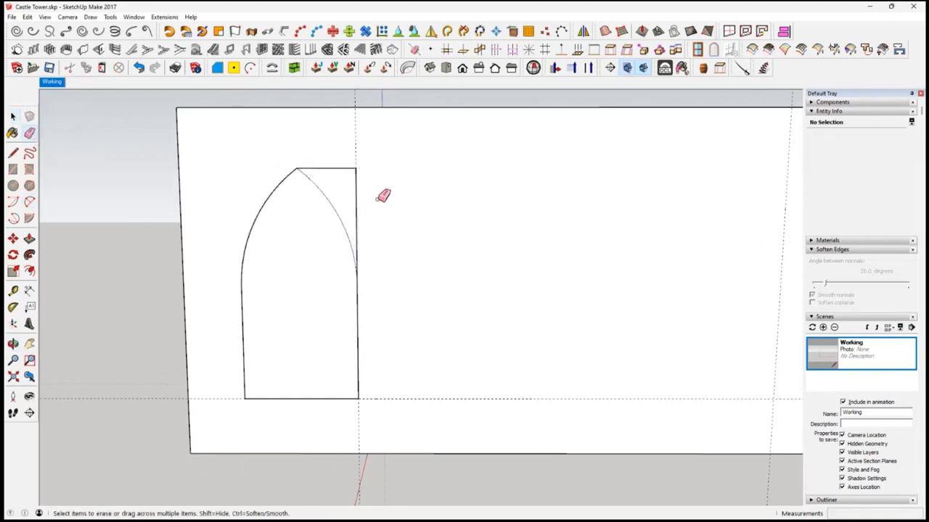
pyautogui.moveTo(384, 193); pyautogui.dragTo(348, 164)
pyautogui.press('space')
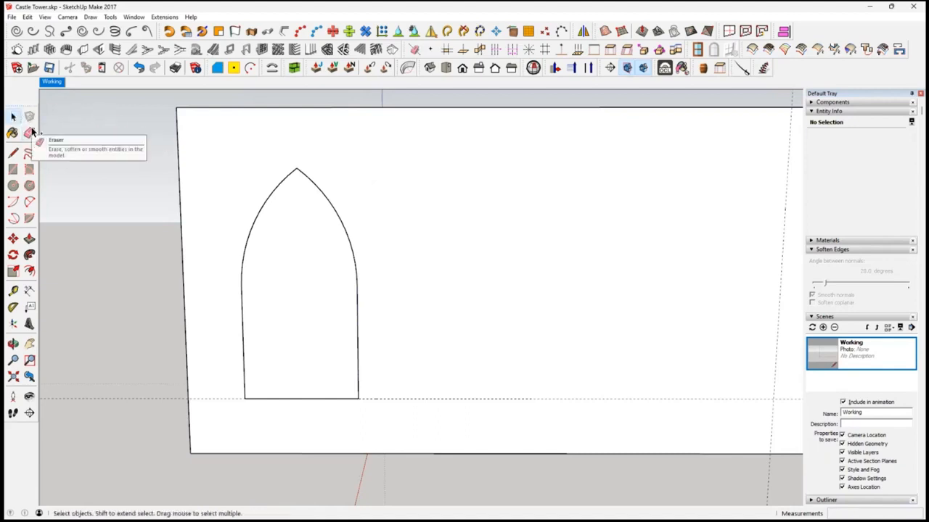
pyautogui.hotkey('ctrl', 'z')
pyautogui.hotkey('ctrl', 'z')
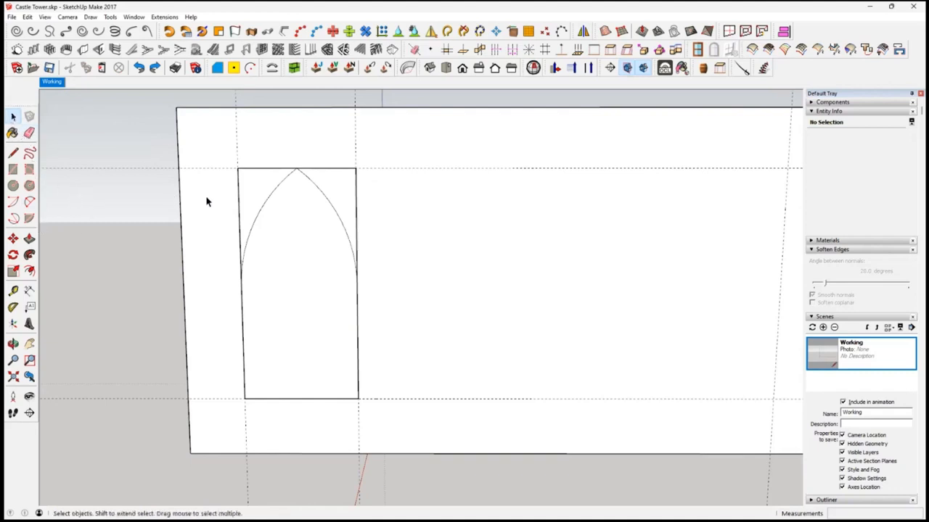
# Delete the rectangle's corner edges outside the two arcs one at a time, keeping the guides.
pyautogui.scroll(-2, 252, 212)
pyautogui.moveTo(265, 240); pyautogui.dragTo(284, 215, button='middle')
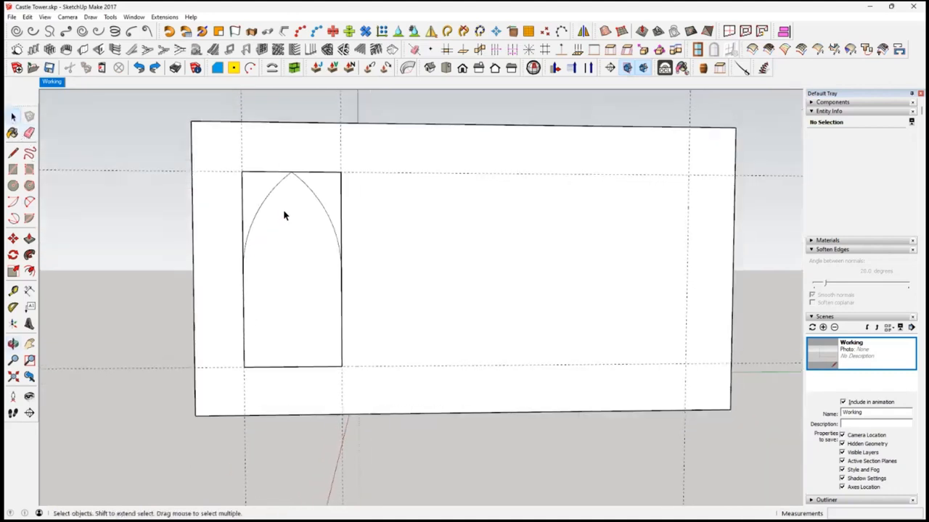
pyautogui.click(244, 207)
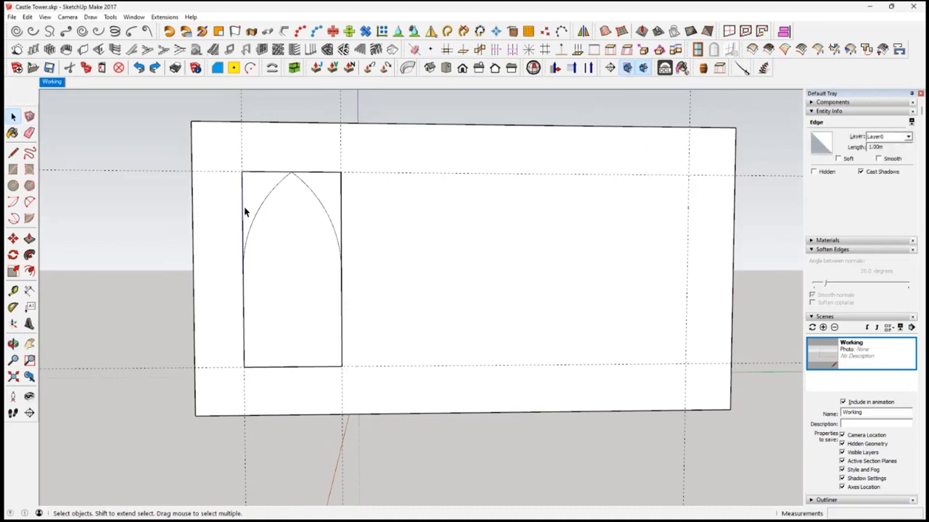
pyautogui.click(294, 175)
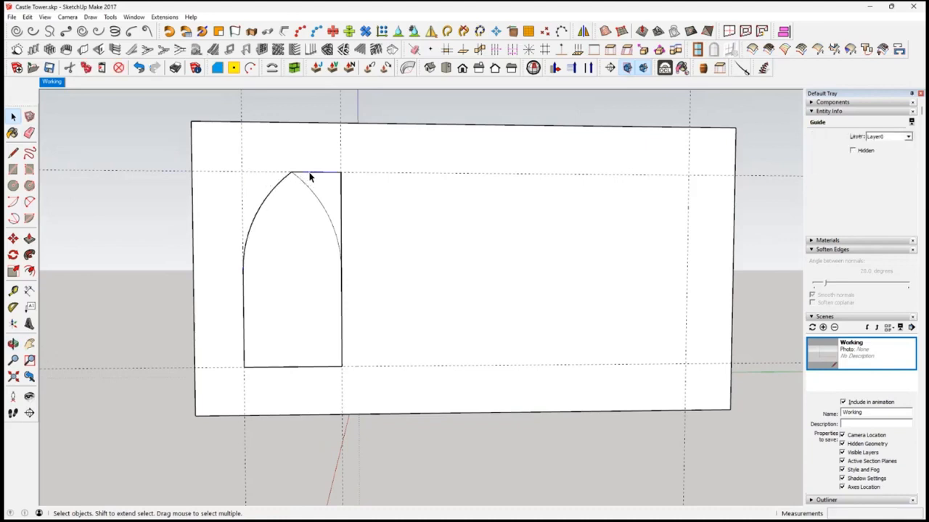
pyautogui.click(319, 180)
pyautogui.press('Delete')
pyautogui.click(342, 204)
pyautogui.press('Delete')
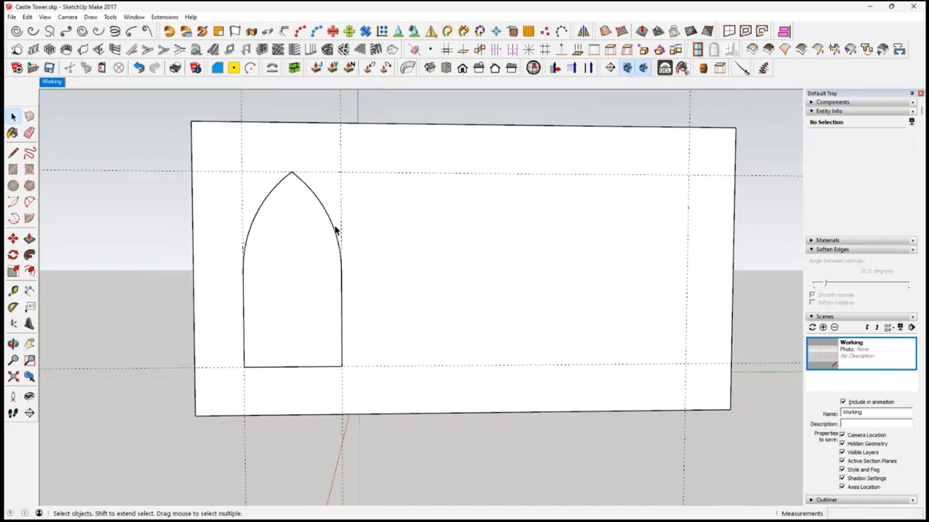
# Copy the pointed arch by its bottom-right corner to the intersection of the bottom guide and the wall's right-end guide.
pyautogui.click(300, 332)
pyautogui.keyDown('shift'); pyautogui.moveTo(319, 333); pyautogui.dragTo(303, 332, button='middle'); pyautogui.keyUp('shift')
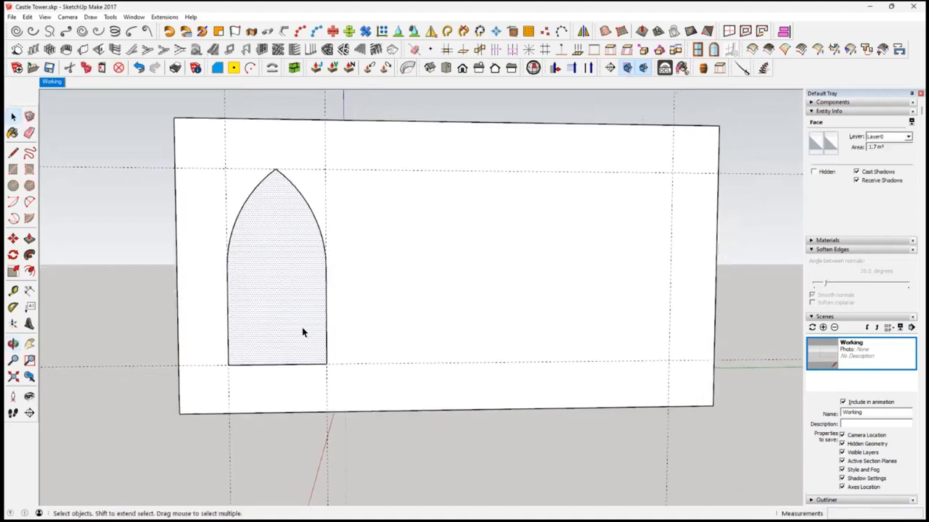
pyautogui.doubleClick(266, 316)
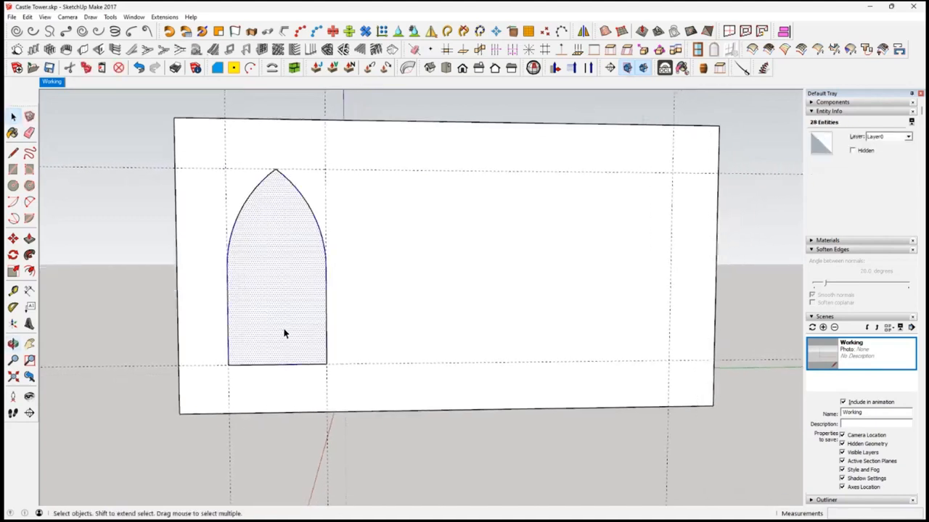
pyautogui.click(13, 239)
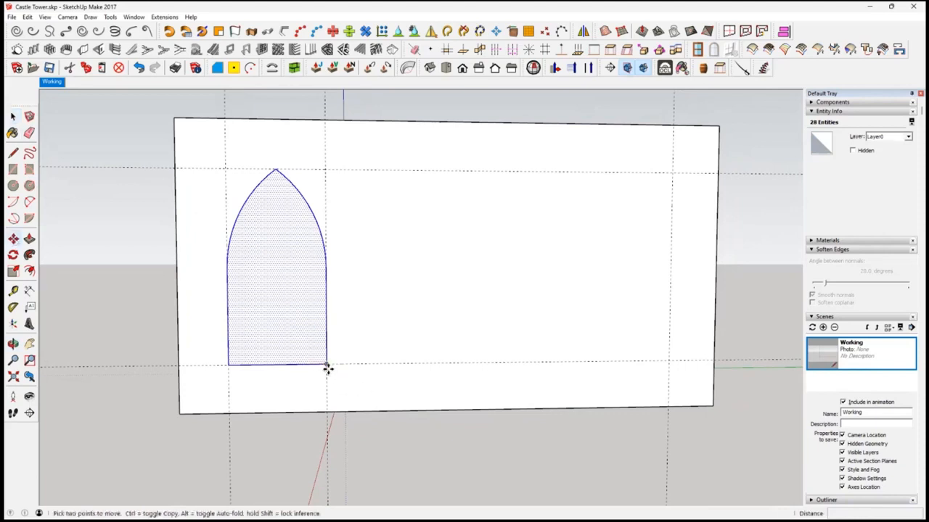
pyautogui.click(327, 366)
pyautogui.press('ctrl')
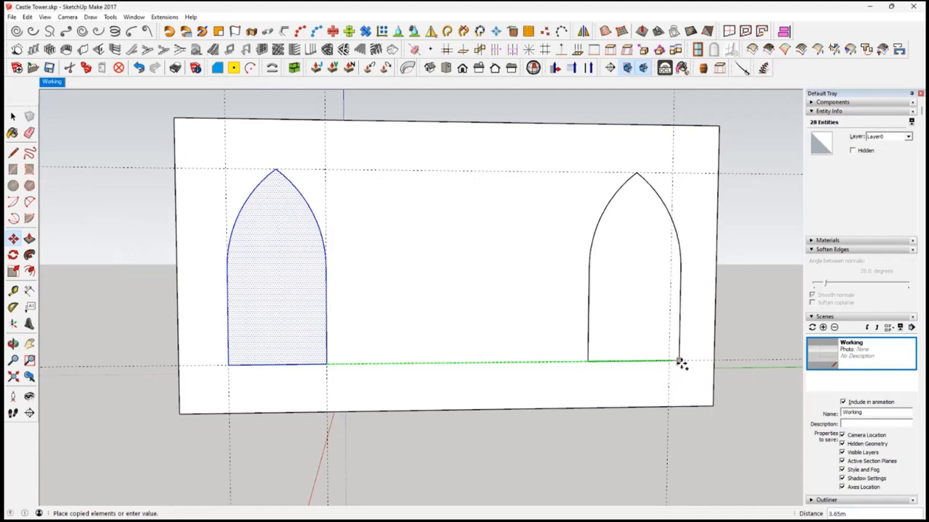
pyautogui.click(669, 365)
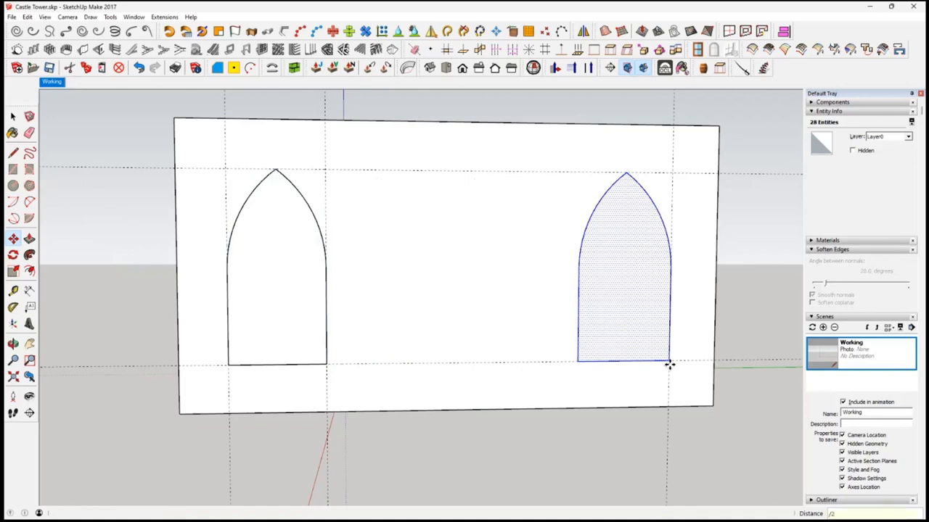
# Divide the copy distance by 2 to add a third arch midway between the two end arches.
pyautogui.press('Return')
pyautogui.hotkey('ctrl', 't')
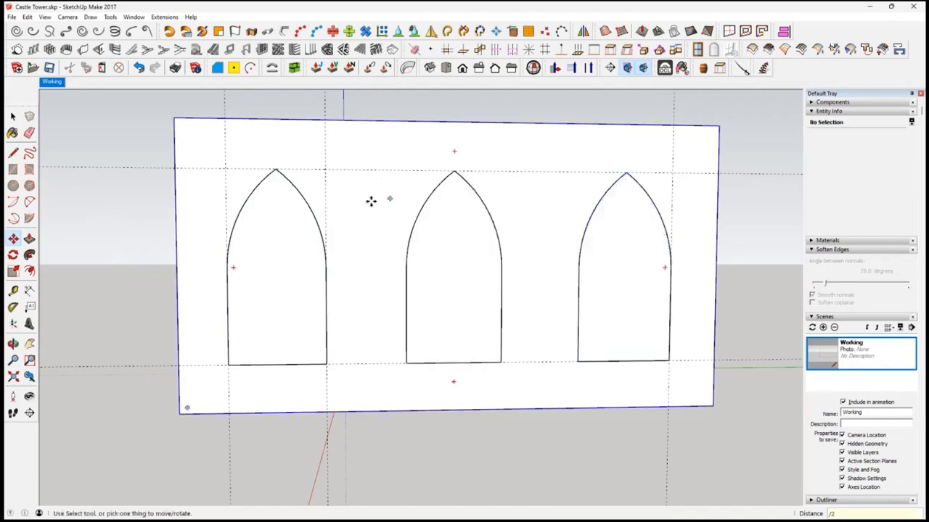
pyautogui.click(12, 116)
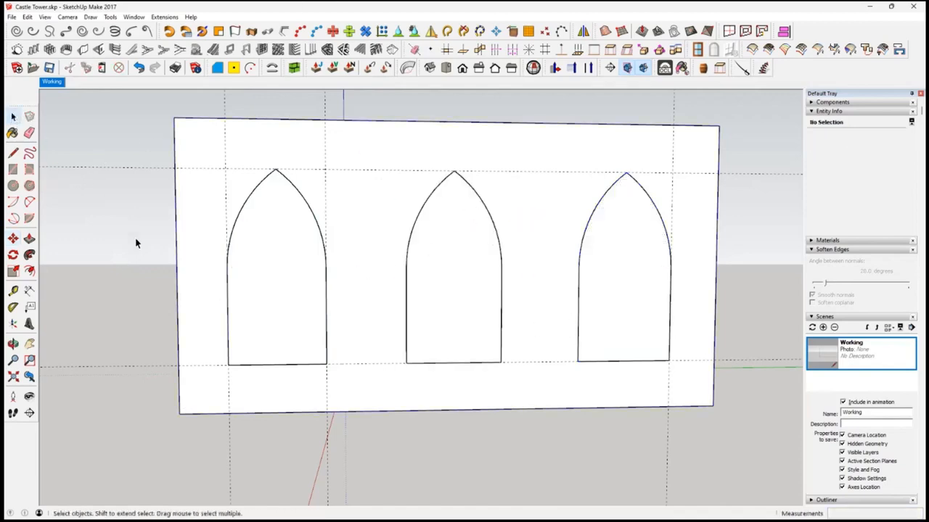
# Delete all guides from the model.
pyautogui.scroll(-4, 383, 325)
pyautogui.moveTo(384, 325); pyautogui.dragTo(385, 349, button='middle')
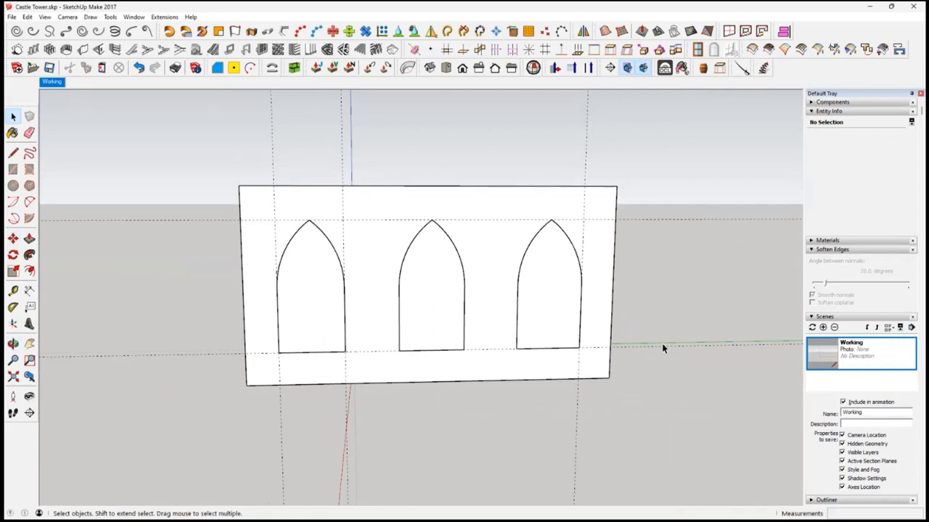
pyautogui.moveTo(486, 357)
pyautogui.mouseDown(button='middle')
pyautogui.moveTo(580, 377)
pyautogui.moveTo(489, 352)
pyautogui.moveTo(448, 365)
pyautogui.moveTo(458, 348)
pyautogui.moveTo(479, 358)
pyautogui.moveTo(525, 344)
pyautogui.moveTo(483, 367)
pyautogui.mouseUp(button='middle')
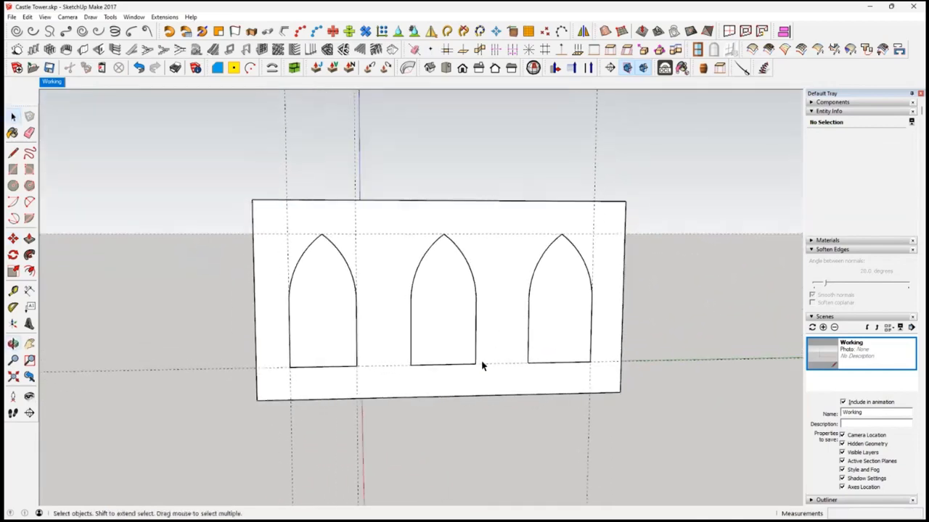
pyautogui.moveTo(405, 322); pyautogui.dragTo(435, 337, button='middle')
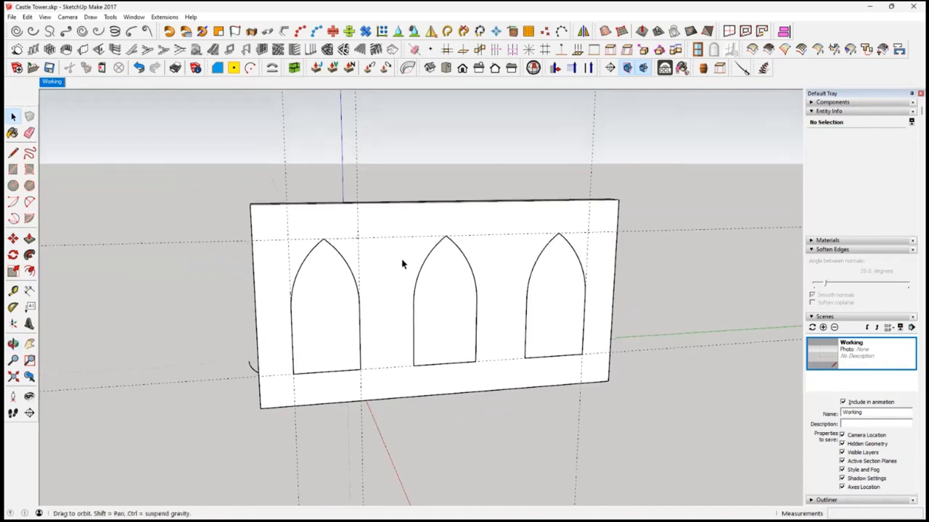
pyautogui.click(28, 18)
pyautogui.click(80, 107)
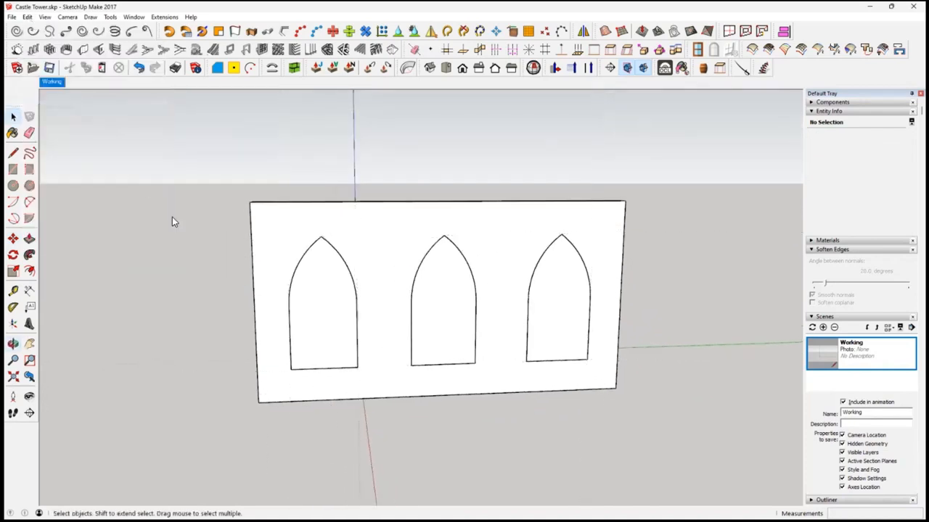
# Cut all three pointed arches off the wall's face and open the wall group for editing.
pyautogui.moveTo(267, 222); pyautogui.dragTo(605, 379)
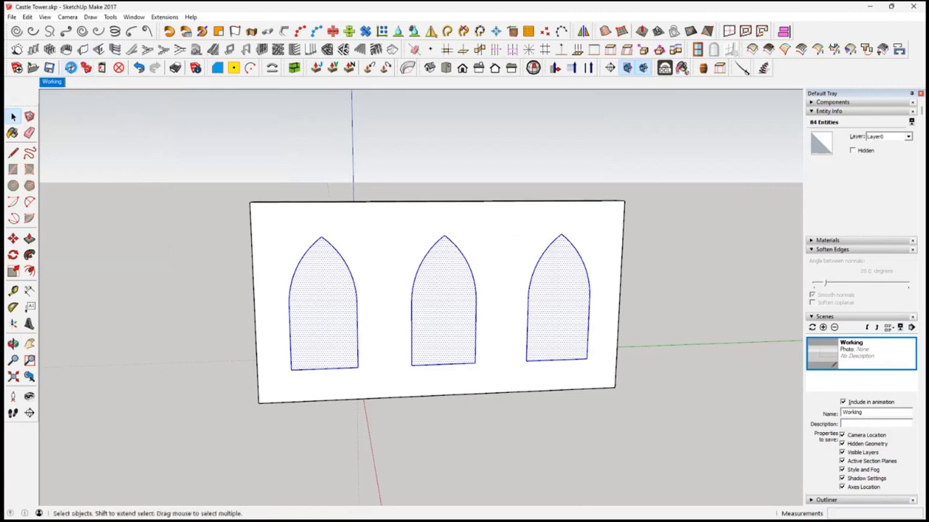
pyautogui.click(70, 68)
pyautogui.moveTo(387, 339); pyautogui.dragTo(445, 349, button='middle')
pyautogui.click(410, 342)
pyautogui.doubleClick(445, 349)
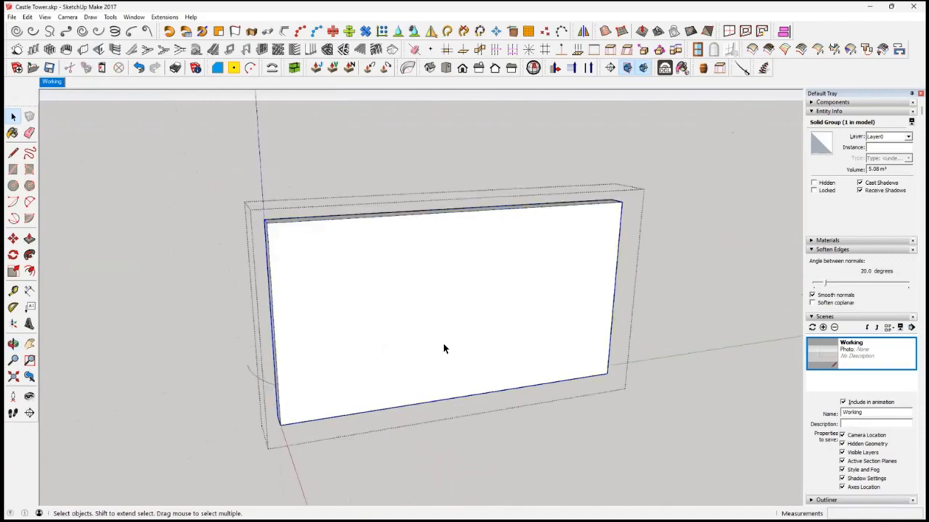
# Paste the three cut arches in place inside the wall group and check that each arch selects as a separate face.
pyautogui.click(445, 349)
pyautogui.tripleClick(445, 348)
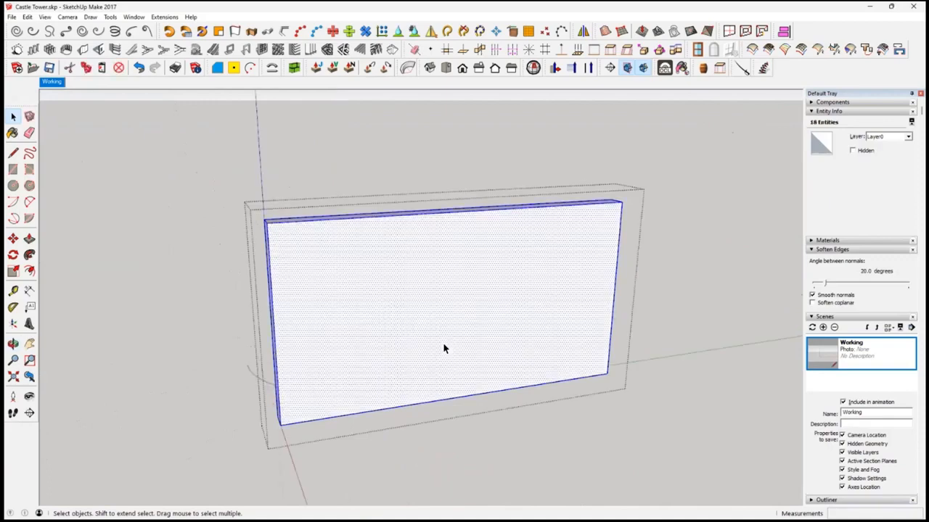
pyautogui.moveTo(443, 346); pyautogui.dragTo(464, 352, button='middle')
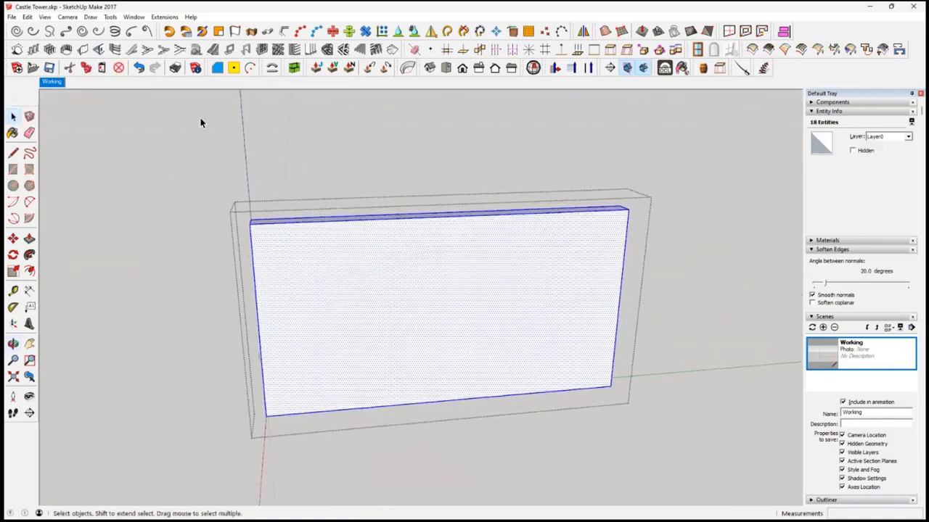
pyautogui.click(27, 17)
pyautogui.click(86, 85)
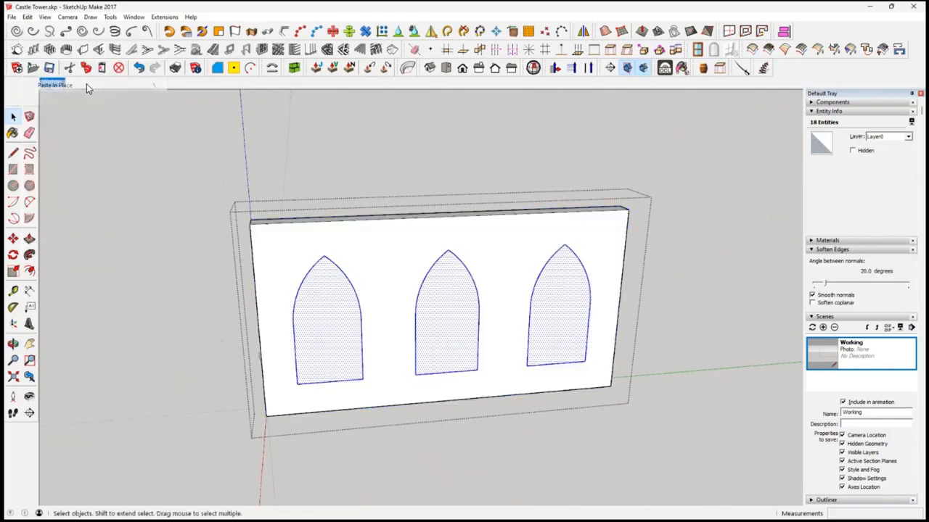
pyautogui.scroll(1, 384, 346)
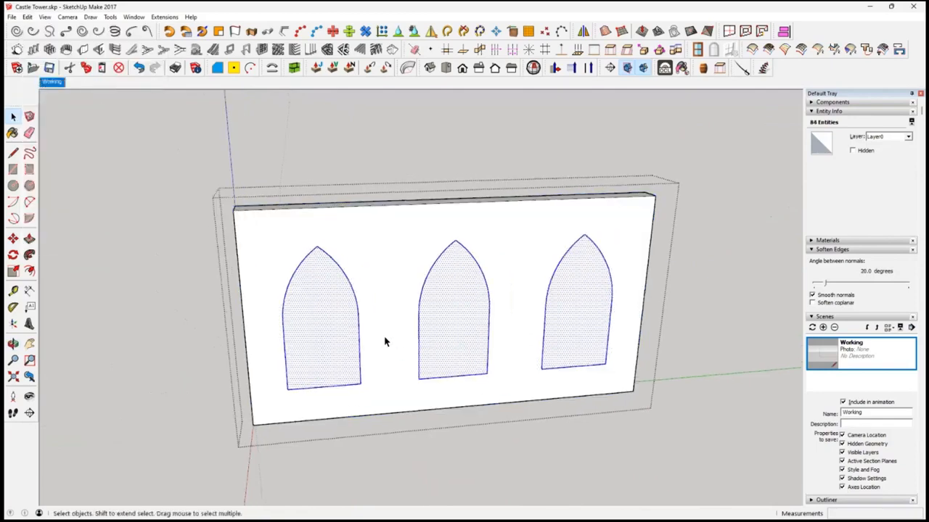
pyautogui.click(327, 343)
pyautogui.click(472, 332)
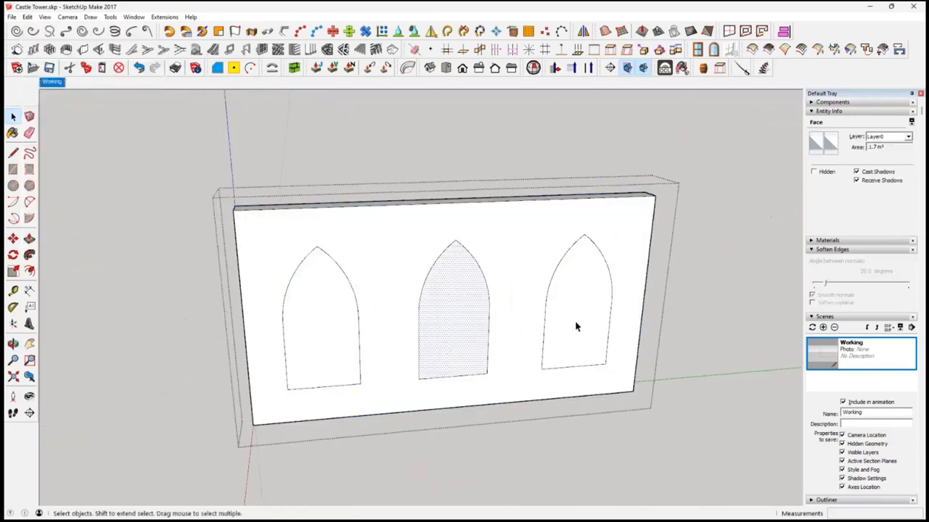
pyautogui.click(577, 326)
# Try to push the leftmost pointed arch's face through the wall with Push/Pull.
pyautogui.moveTo(352, 318); pyautogui.dragTo(383, 348, button='middle')
pyautogui.click(375, 353)
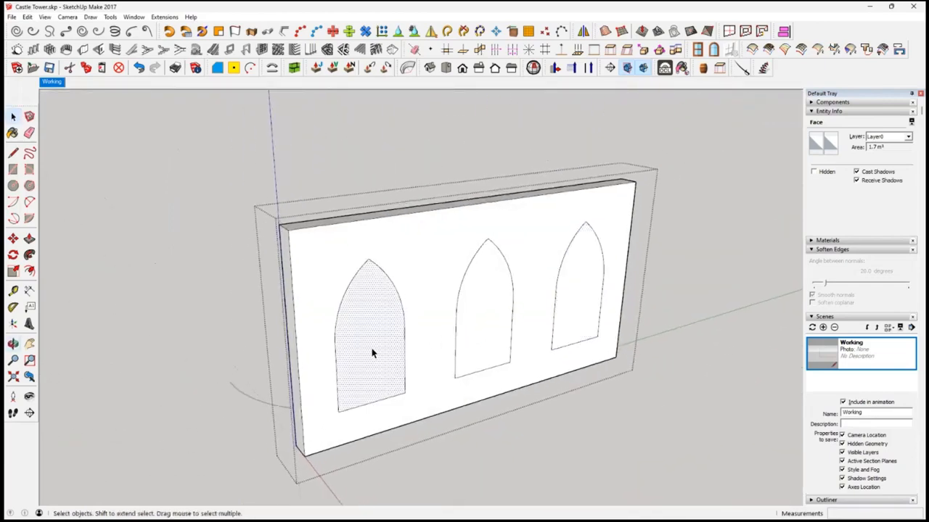
pyautogui.click(27, 241)
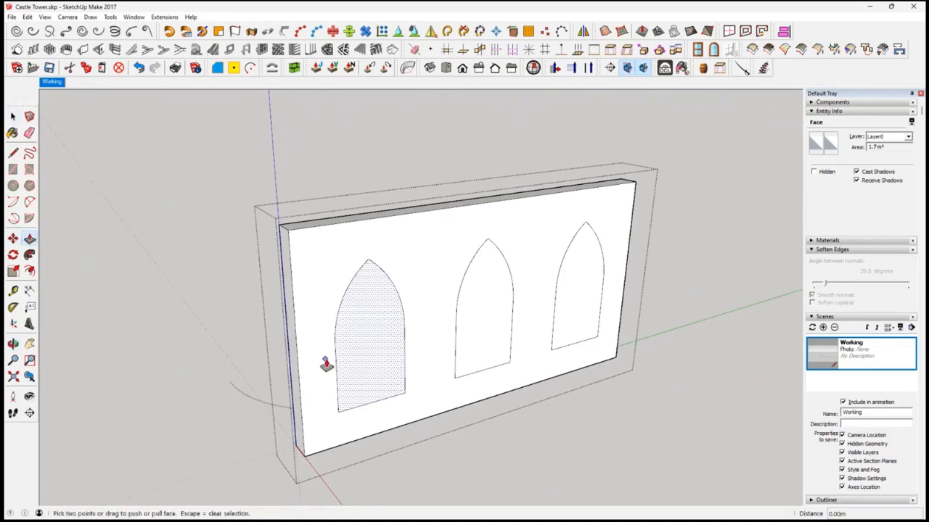
pyautogui.click(392, 376)
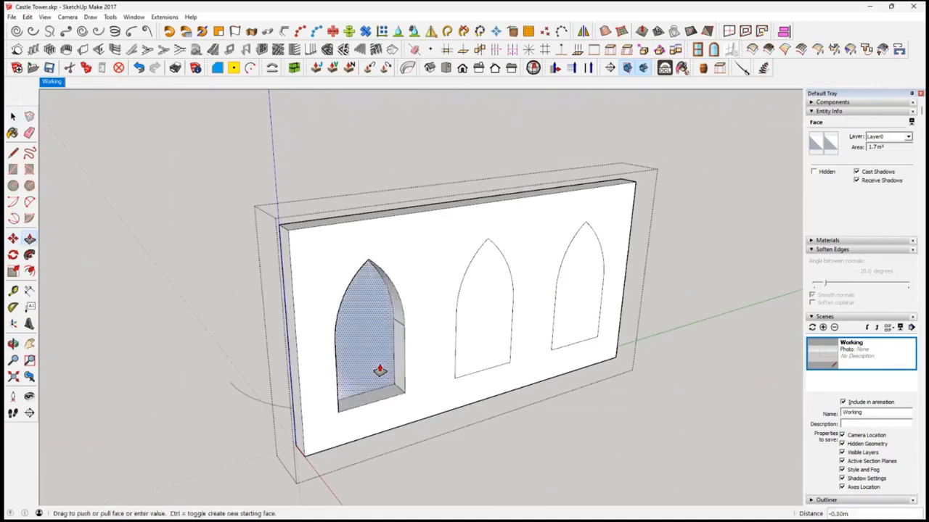
pyautogui.moveTo(380, 373); pyautogui.dragTo(331, 338, button='middle')
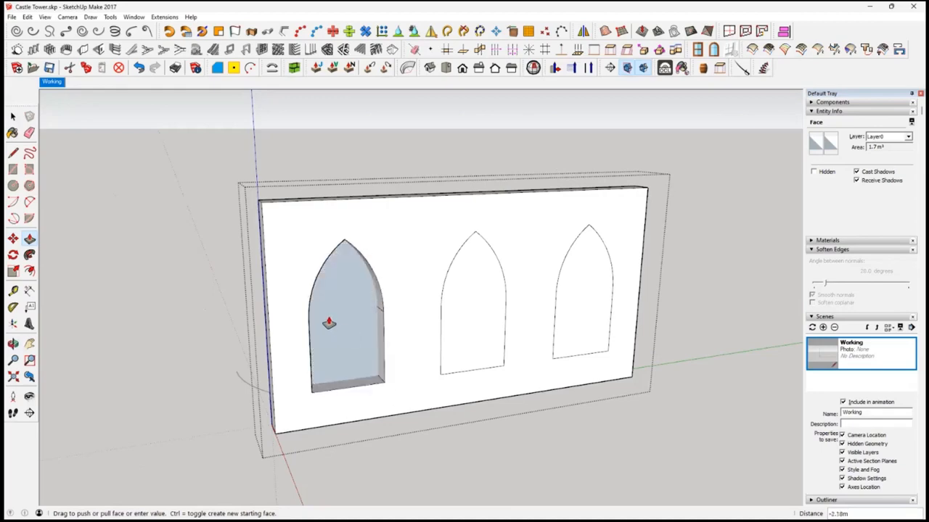
pyautogui.click(330, 327)
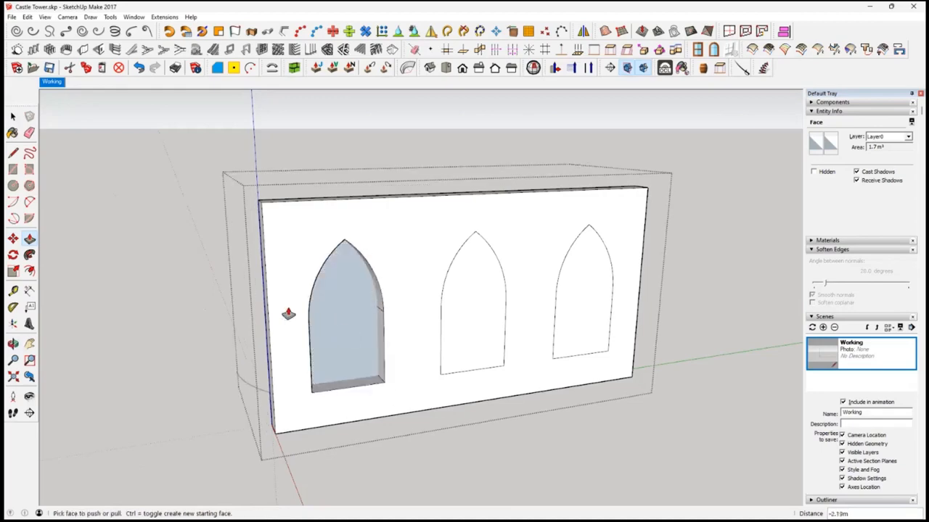
pyautogui.moveTo(423, 342); pyautogui.dragTo(284, 323, button='middle')
pyautogui.hotkey('ctrl', 'z')
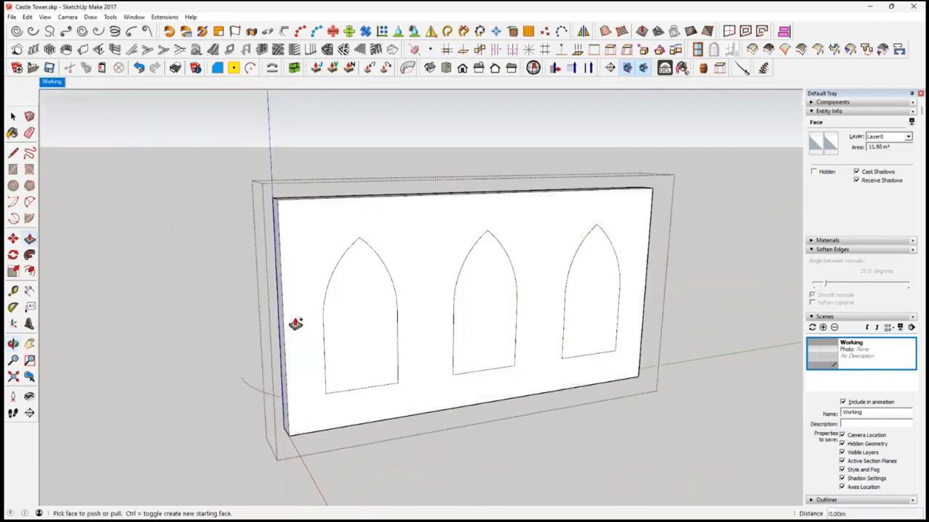
# Push the leftmost arch's face 0.30 m to the wall's rear plane to cut the window opening.
pyautogui.click(355, 335)
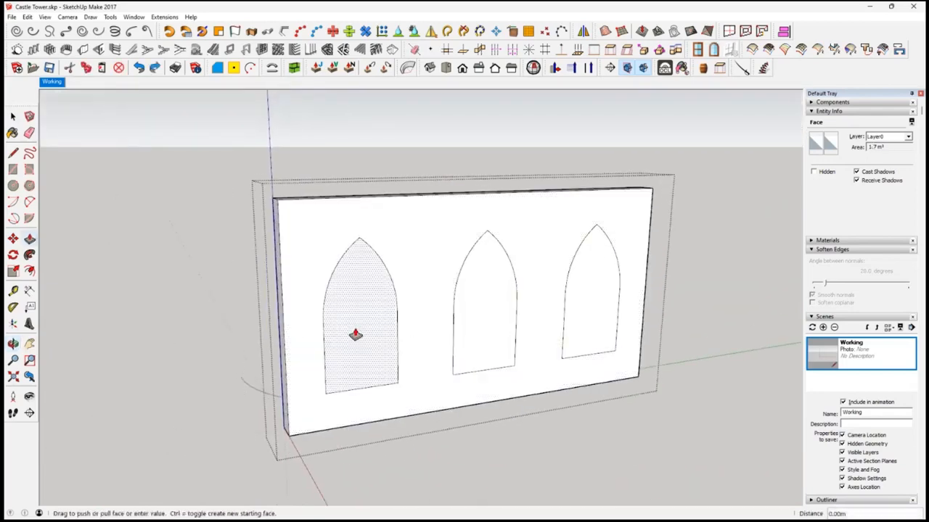
pyautogui.moveTo(303, 246); pyautogui.dragTo(602, 338, button='middle')
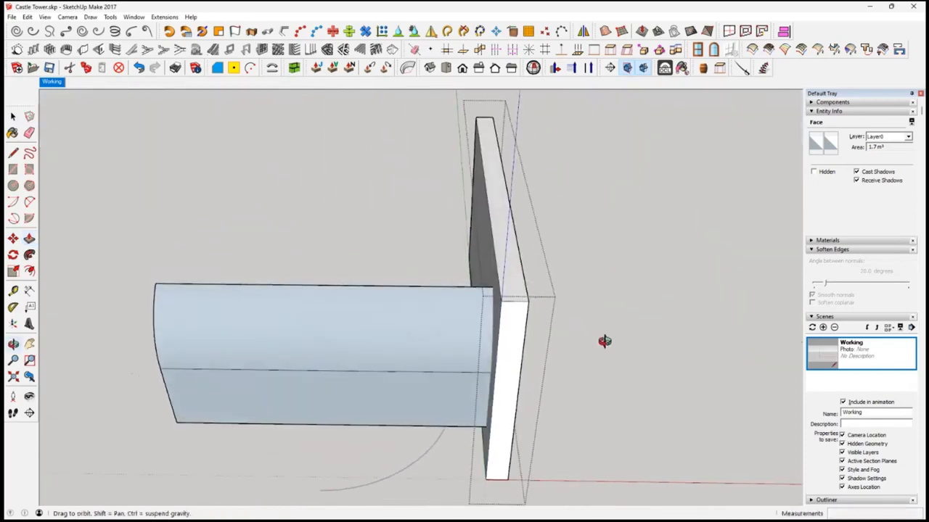
pyautogui.click(502, 307)
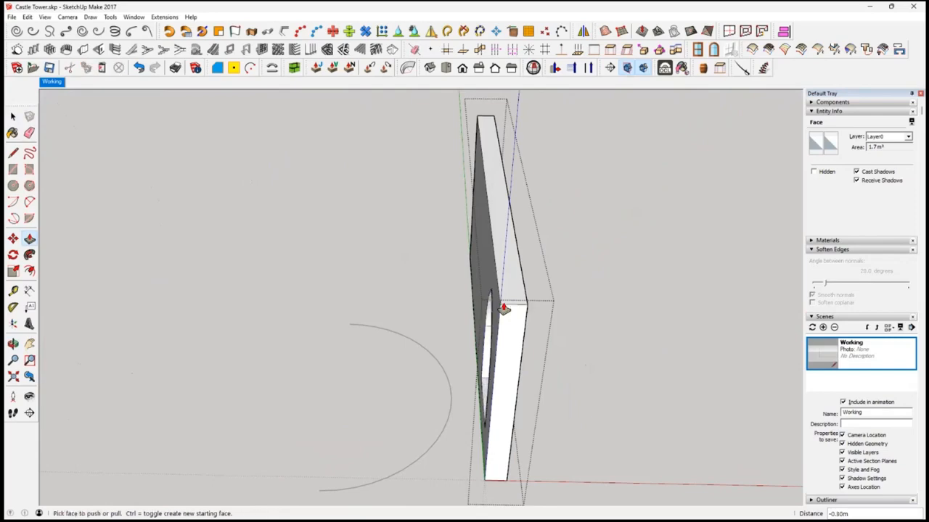
pyautogui.moveTo(580, 354); pyautogui.dragTo(193, 317, button='middle')
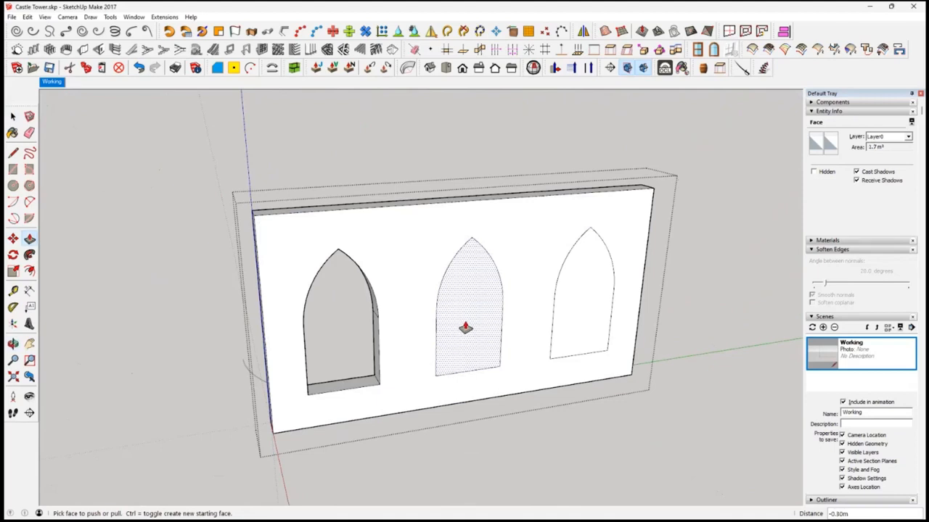
# Repeat the 0.30 m push on the middle and rightmost arch faces, and close the wall group.
pyautogui.doubleClick(465, 328)
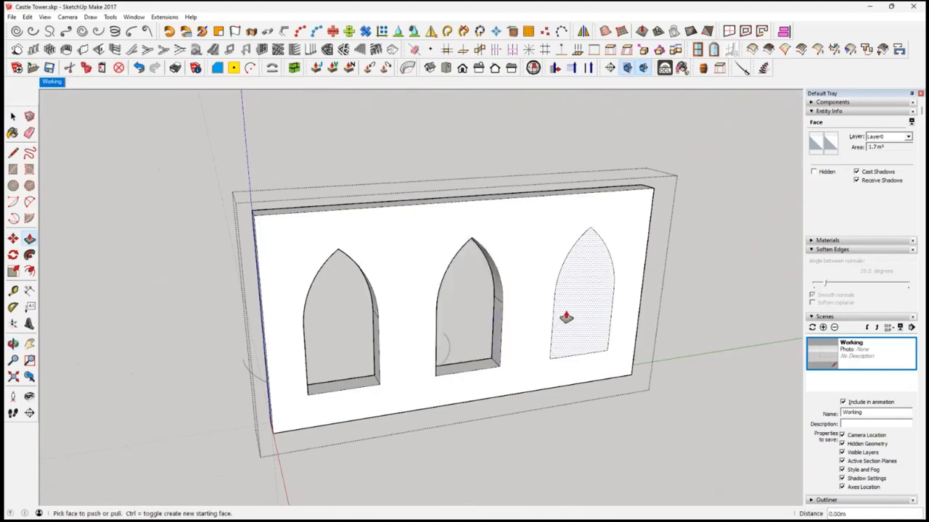
pyautogui.doubleClick(575, 313)
pyautogui.moveTo(452, 357); pyautogui.dragTo(598, 335, button='middle')
pyautogui.click(13, 116)
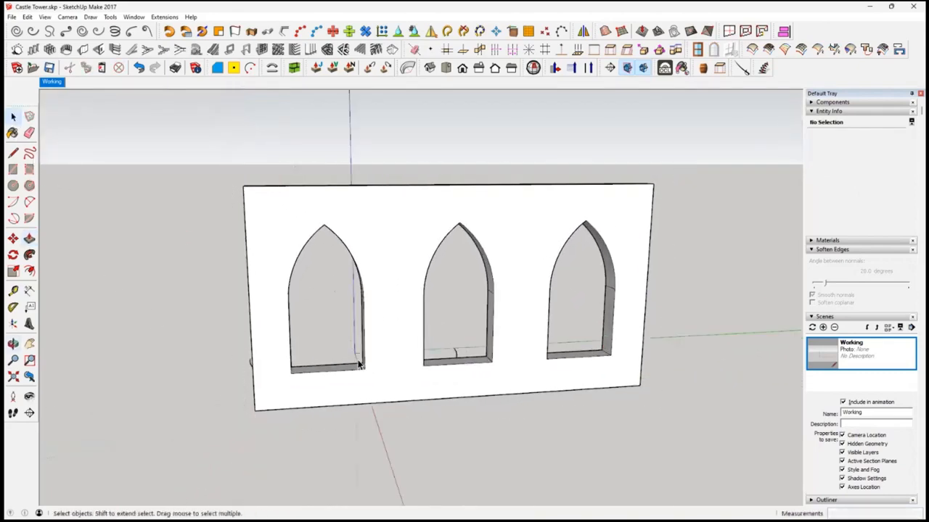
pyautogui.moveTo(149, 322); pyautogui.dragTo(377, 398, button='middle')
pyautogui.click(358, 384)
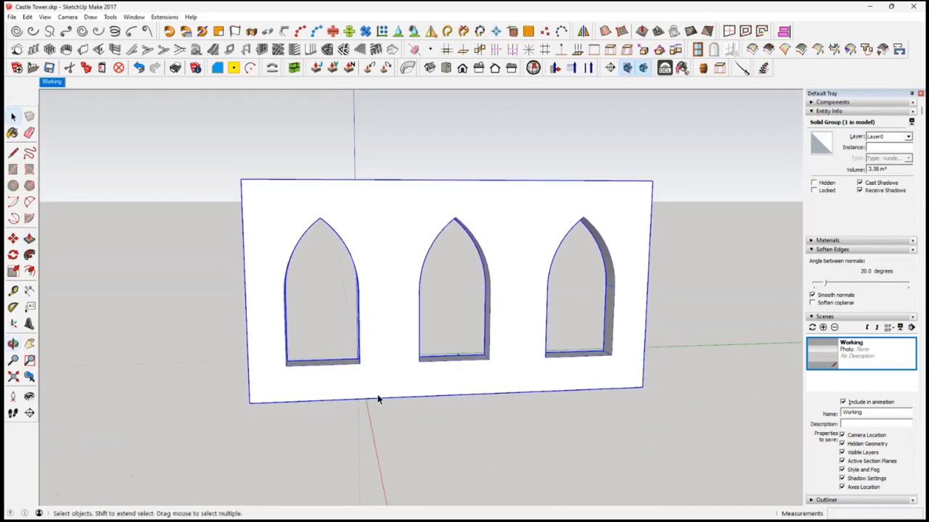
pyautogui.click(199, 193)
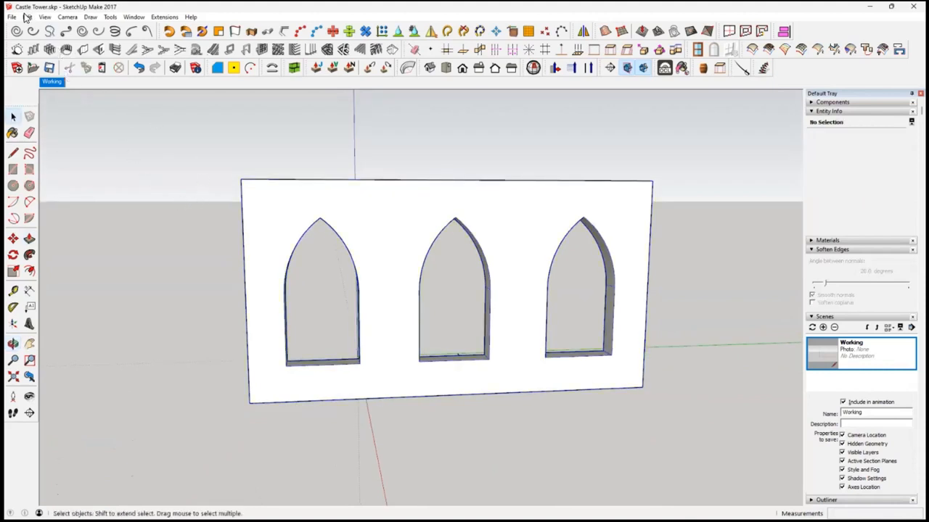
# Paste the three arches in place outside the wall group and delete the middle and rightmost pasted arches.
pyautogui.click(25, 17)
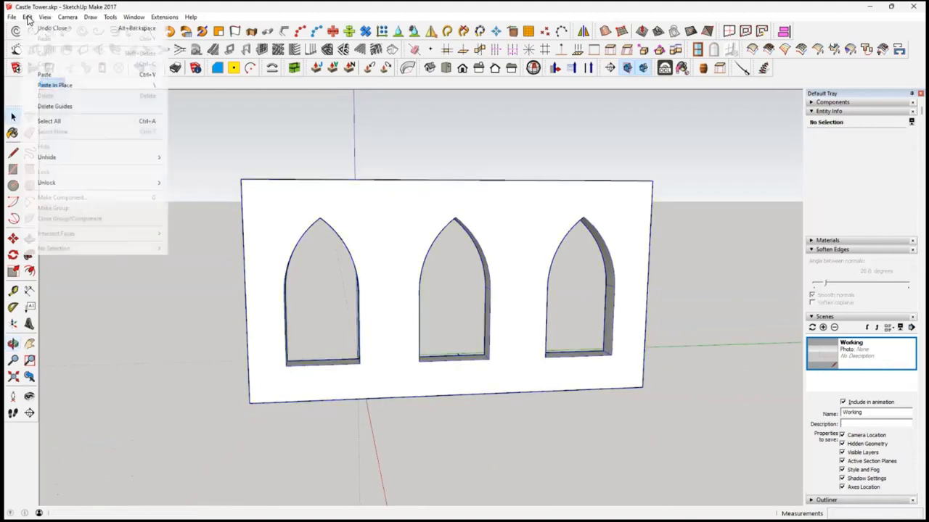
pyautogui.click(70, 84)
pyautogui.moveTo(455, 352); pyautogui.dragTo(529, 320, button='middle')
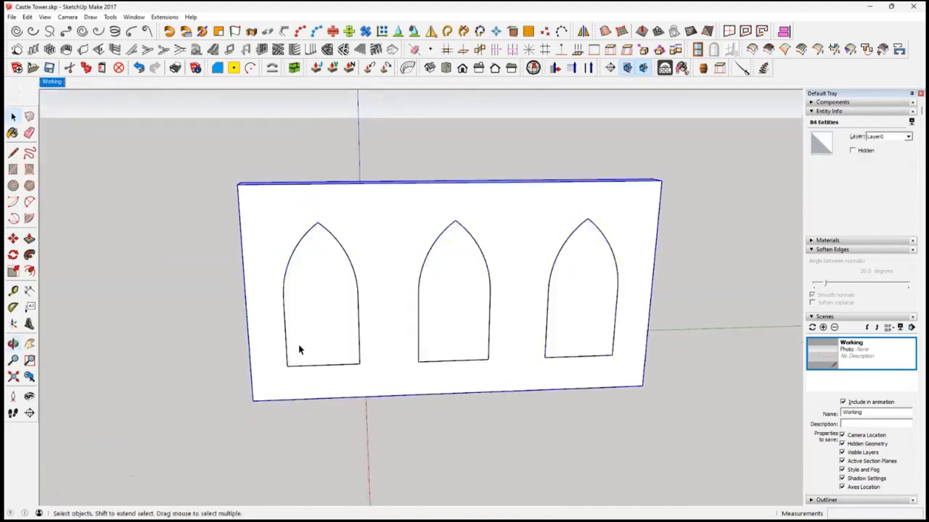
pyautogui.click(404, 235)
pyautogui.moveTo(392, 213); pyautogui.dragTo(625, 373)
pyautogui.press('Delete')
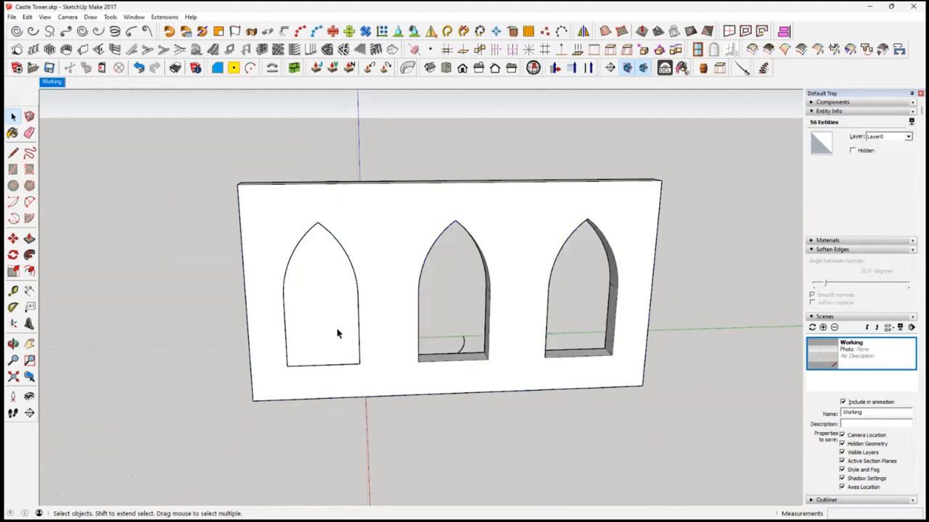
# Create a rectangular window frame from the leftmost arch's face with Panel Divider, using 3 rows, 2 columns and a 0.04 m divider width.
pyautogui.scroll(4, 336, 319)
pyautogui.click(333, 296)
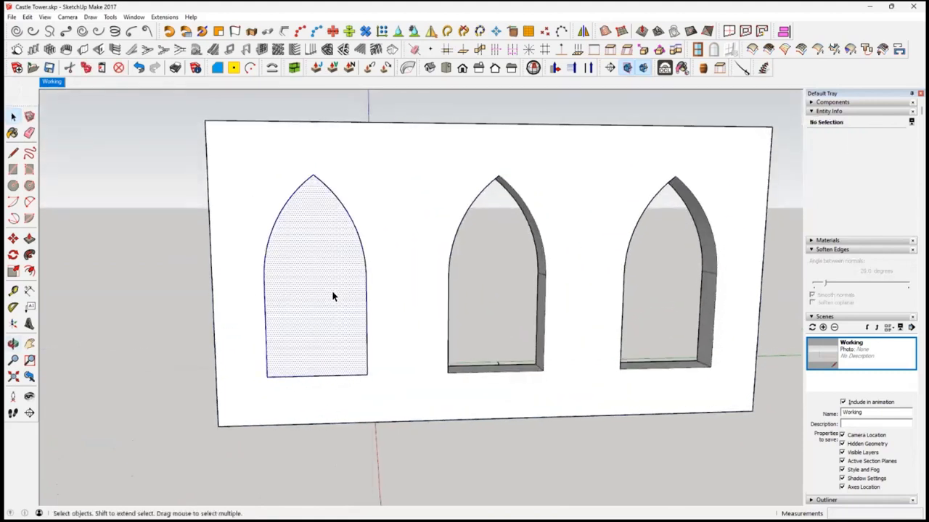
pyautogui.moveTo(324, 303)
pyautogui.mouseDown(button='middle')
pyautogui.moveTo(311, 313)
pyautogui.moveTo(319, 310)
pyautogui.mouseUp(button='middle')
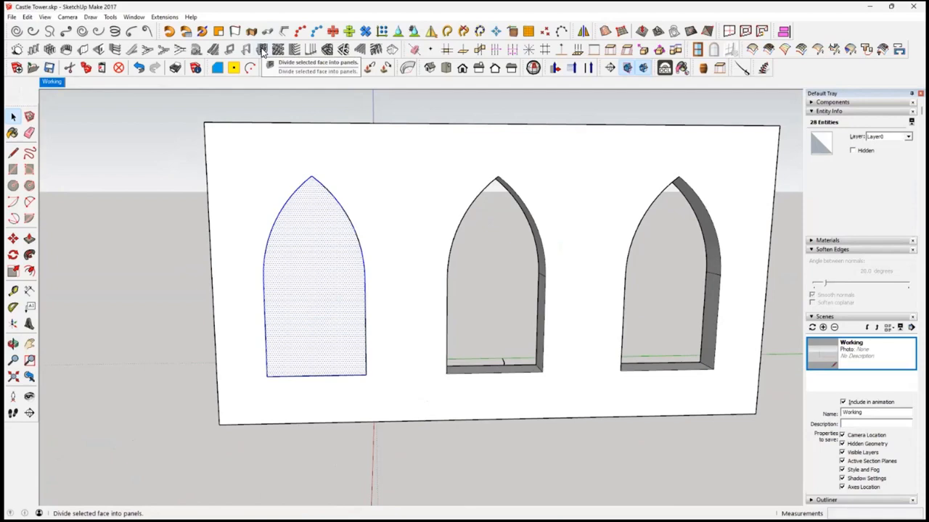
pyautogui.click(261, 49)
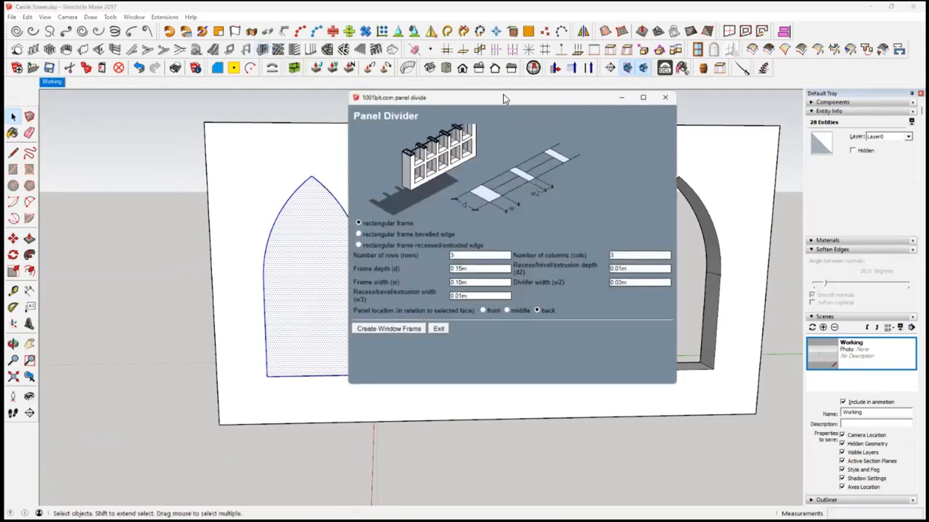
pyautogui.moveTo(507, 101); pyautogui.dragTo(558, 151)
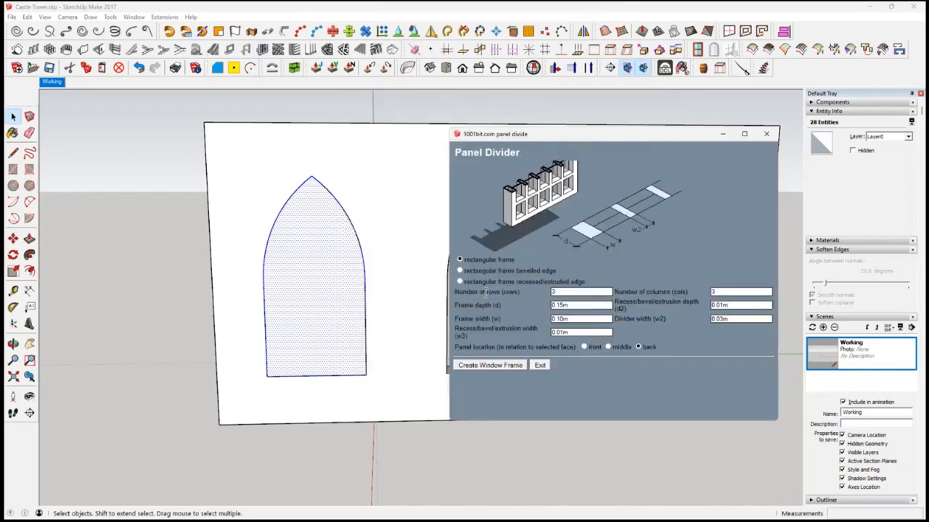
pyautogui.click(558, 292)
pyautogui.doubleClick(731, 293)
pyautogui.doubleClick(739, 320)
pyautogui.write('.04')
pyautogui.click(506, 364)
pyautogui.click(317, 306)
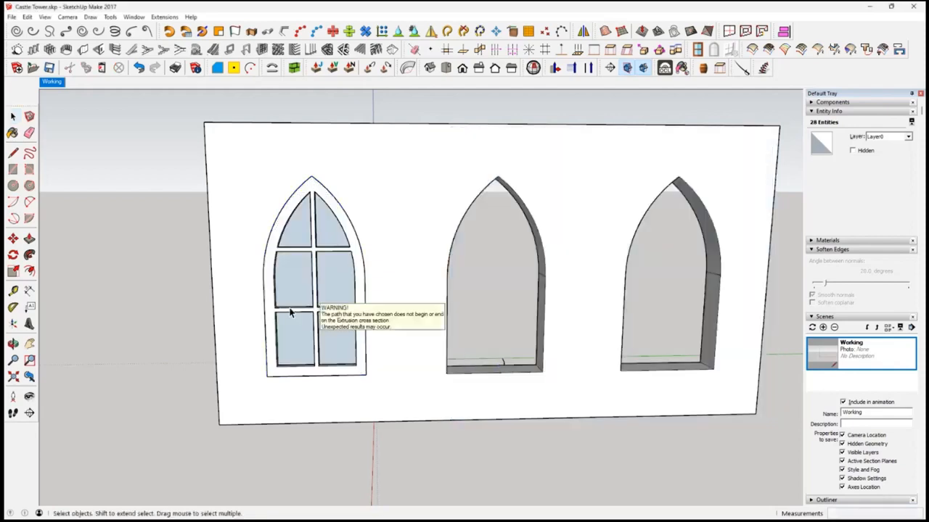
pyautogui.click(13, 118)
# Open the window frame group and delete its glass panes.
pyautogui.moveTo(304, 290); pyautogui.dragTo(321, 299, button='middle')
pyautogui.scroll(2, 341, 308)
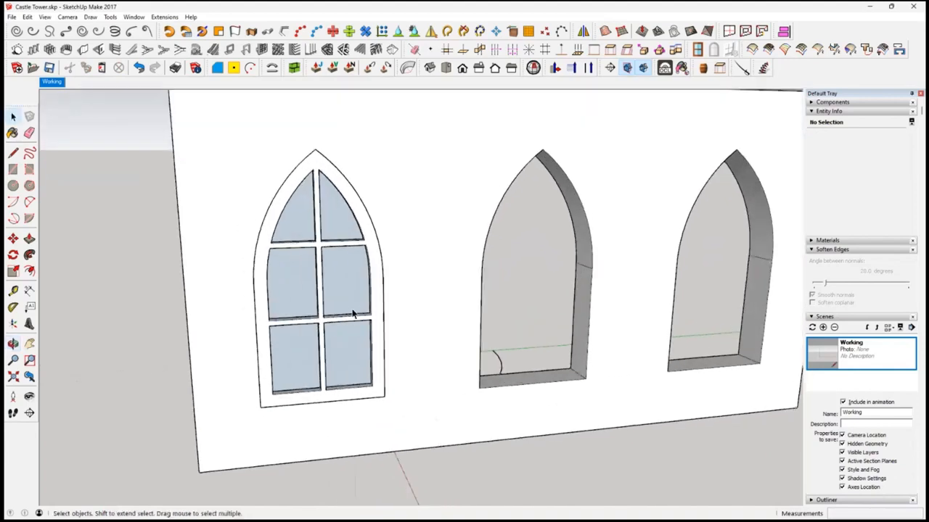
pyautogui.click(352, 310)
pyautogui.moveTo(388, 319); pyautogui.dragTo(414, 338, button='middle')
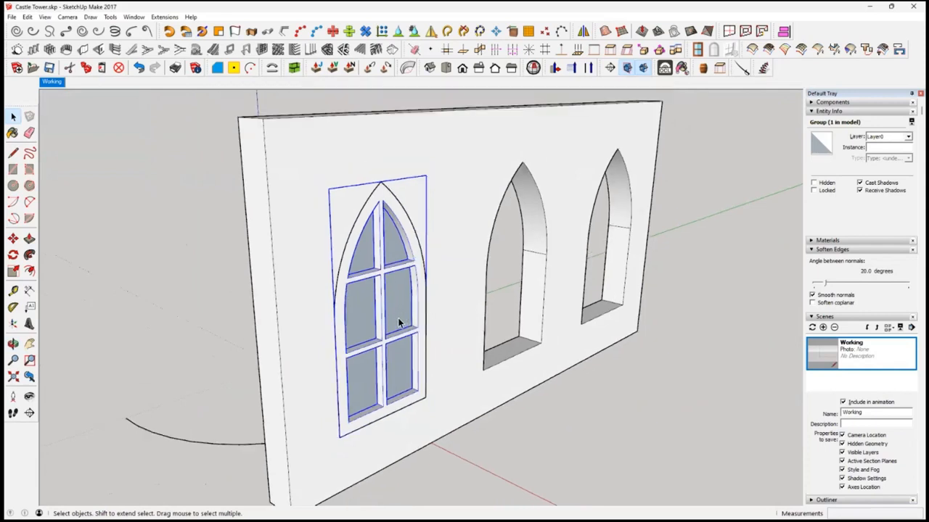
pyautogui.doubleClick(398, 323)
pyautogui.click(401, 299)
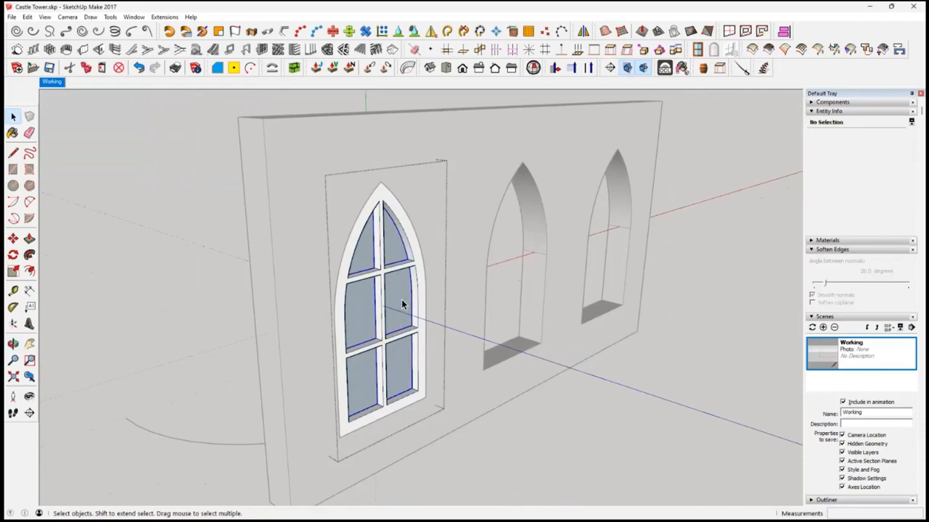
pyautogui.moveTo(401, 299); pyautogui.dragTo(646, 346, button='middle')
pyautogui.scroll(2, 382, 305)
pyautogui.press('Delete')
# Close the window frame group and move the frame through its opening until it sits flush with the wall's inner face.
pyautogui.scroll(-2, 527, 353)
pyautogui.moveTo(575, 362); pyautogui.dragTo(631, 374, button='middle')
pyautogui.click(510, 359)
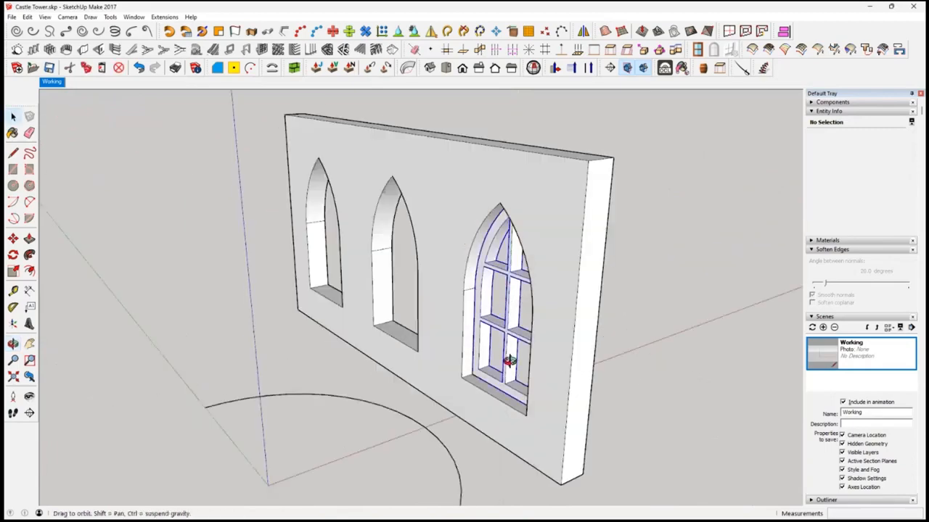
pyautogui.moveTo(511, 361); pyautogui.dragTo(690, 367, button='middle')
pyautogui.moveTo(512, 374); pyautogui.dragTo(547, 363, button='middle')
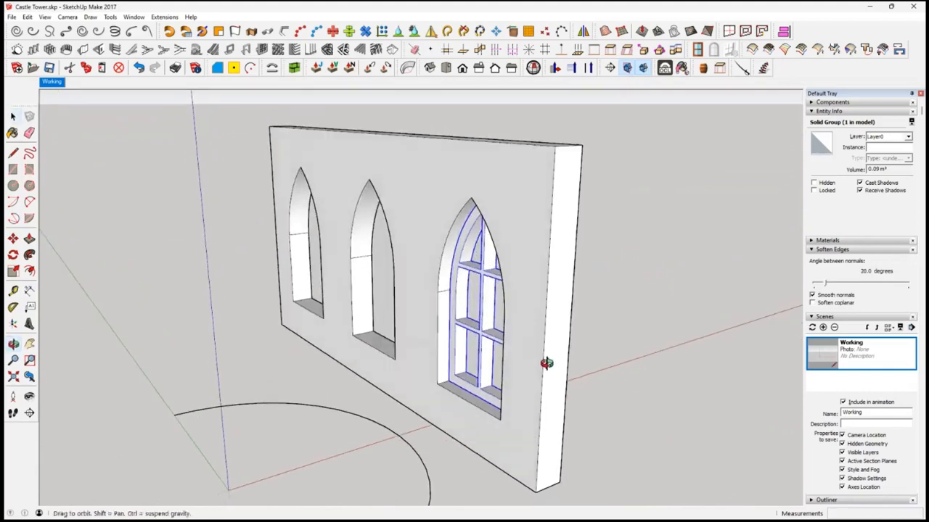
pyautogui.scroll(4, 489, 352)
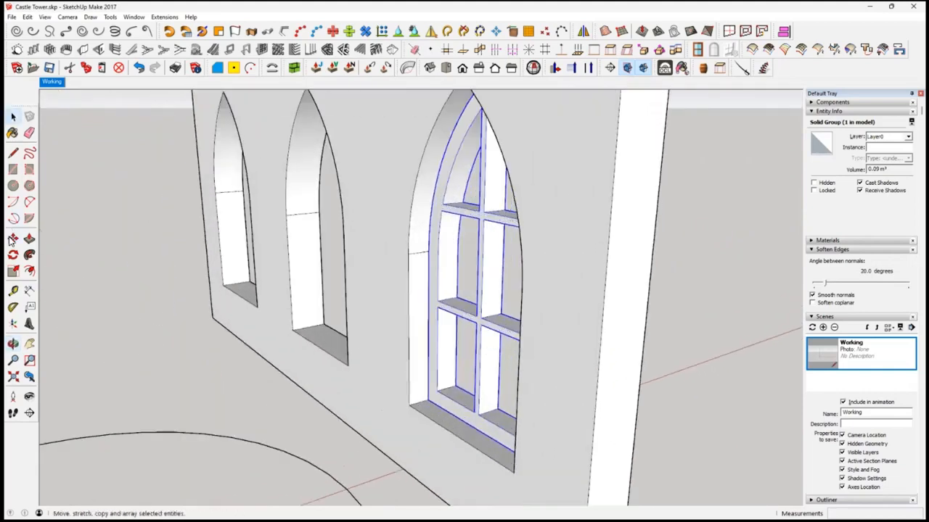
pyautogui.click(13, 238)
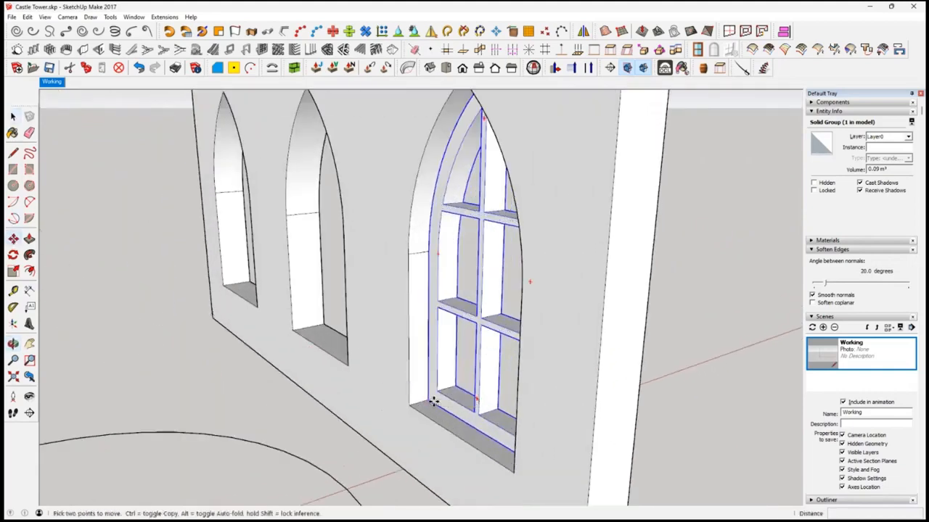
pyautogui.click(433, 401)
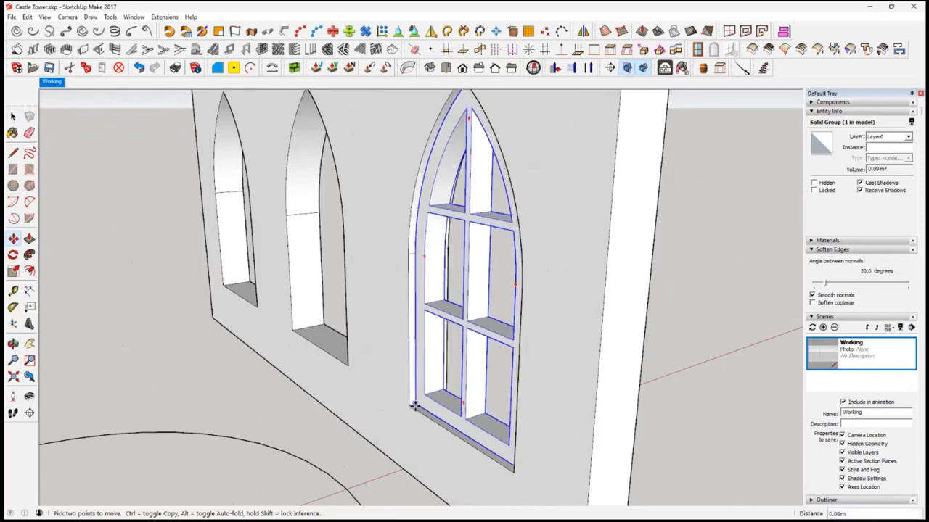
pyautogui.moveTo(392, 430); pyautogui.dragTo(508, 421, button='middle')
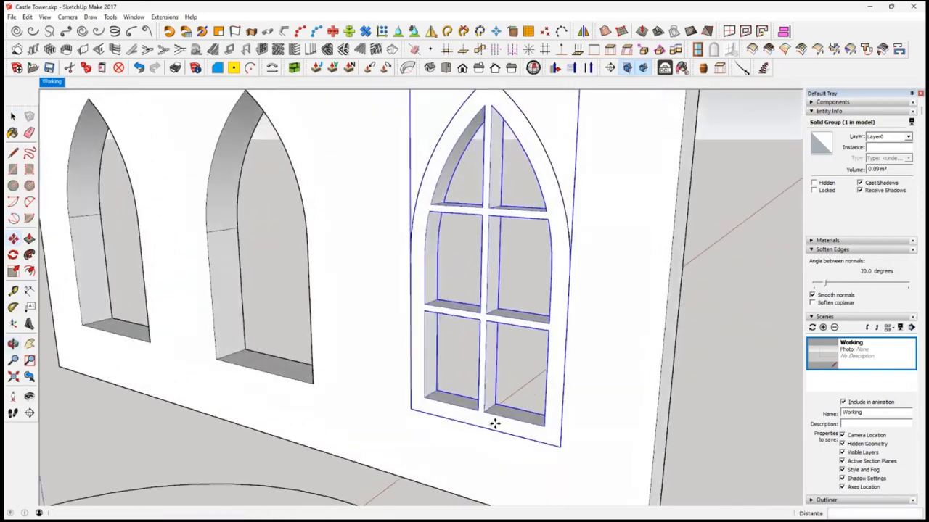
# Copy the window frame to the farthest arch opening and divide the copy distance by 2 to fill the middle opening too.
pyautogui.moveTo(377, 418); pyautogui.dragTo(715, 309, button='middle')
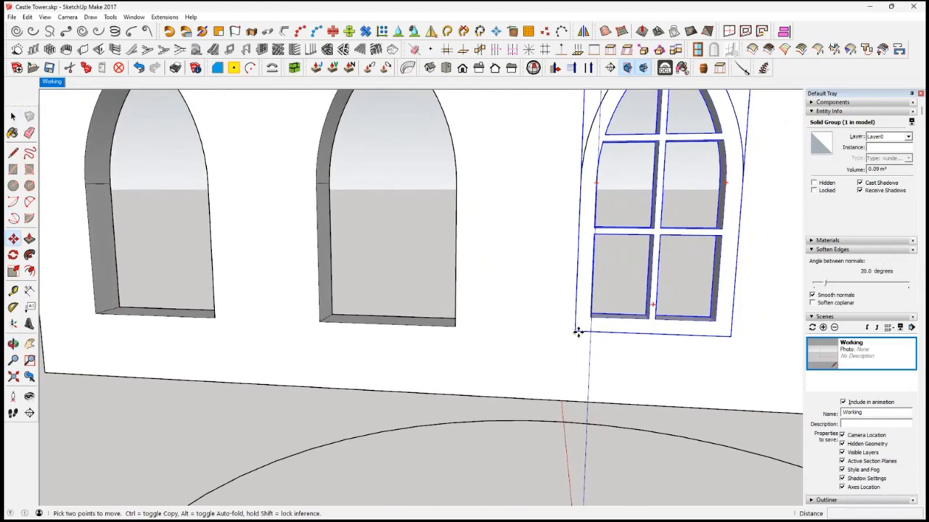
pyautogui.press('ctrl')
pyautogui.click(578, 332)
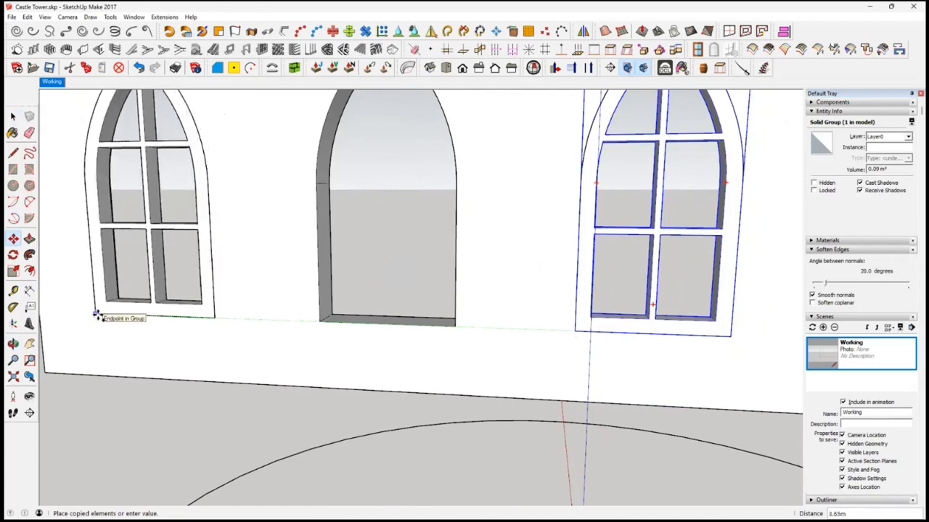
pyautogui.click(97, 315)
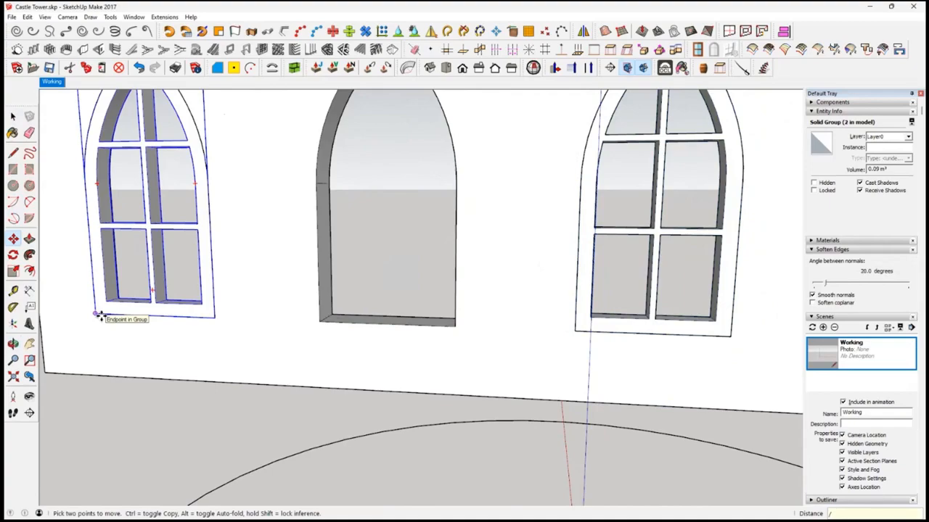
pyautogui.press('Return')
pyautogui.hotkey('ctrl', 't')
pyautogui.scroll(-5, 555, 247)
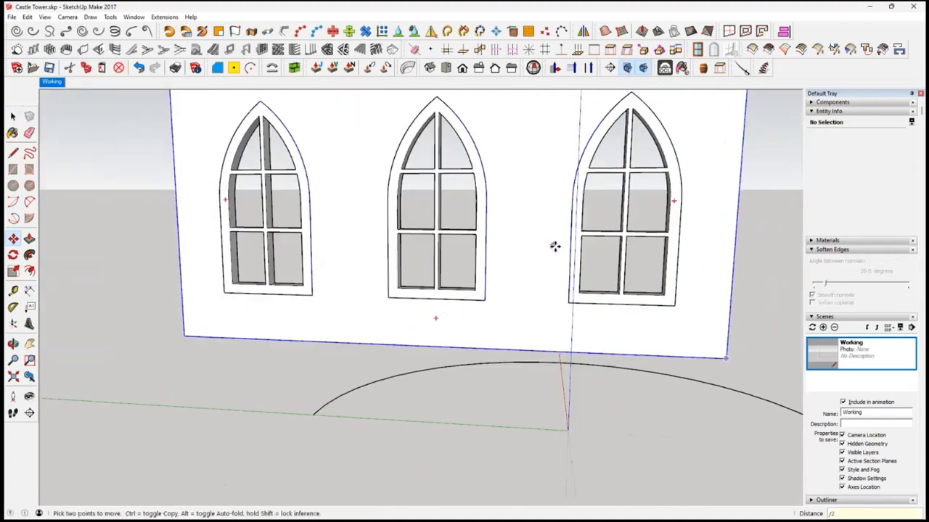
# Open the wall group, copy its outer face around the three arches to the clipboard, and close the group.
pyautogui.moveTo(577, 255); pyautogui.dragTo(65, 254, button='middle')
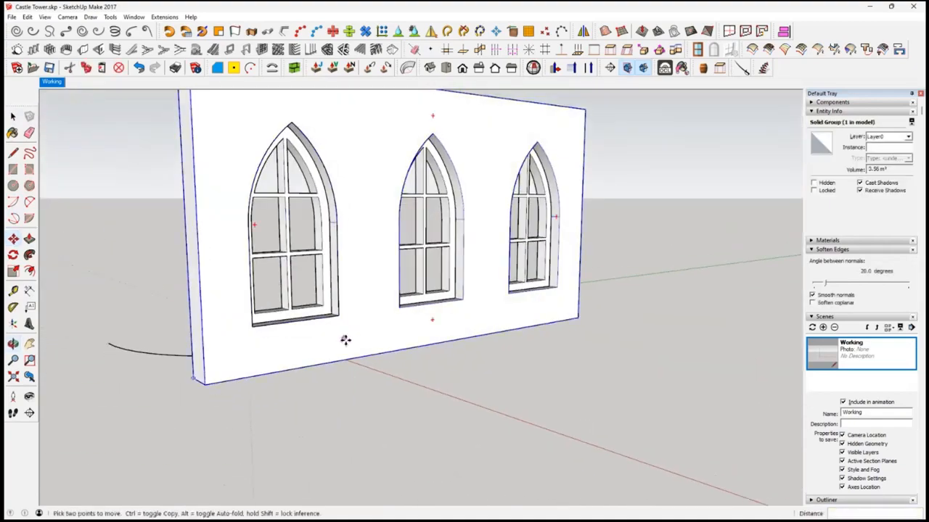
pyautogui.moveTo(344, 338); pyautogui.dragTo(354, 384, button='middle')
pyautogui.press('space')
pyautogui.click(418, 401)
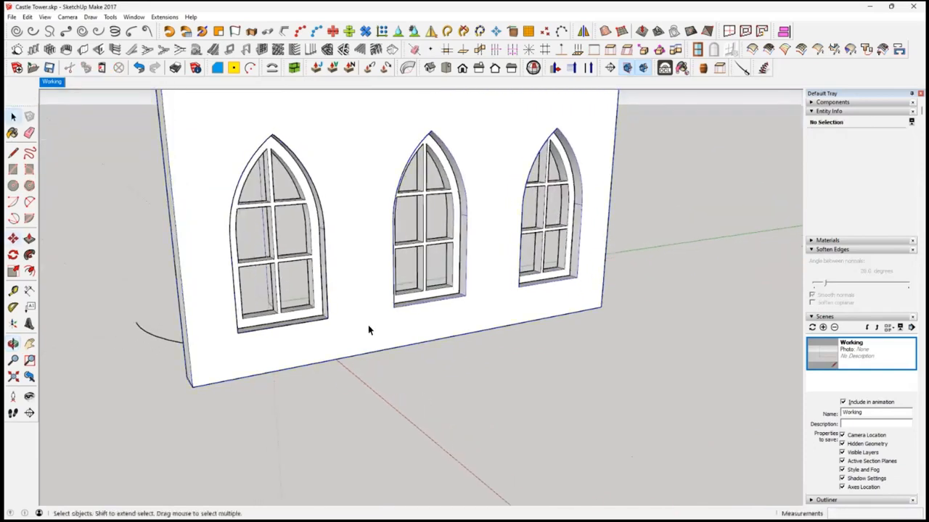
pyautogui.click(368, 326)
pyautogui.scroll(-2, 368, 327)
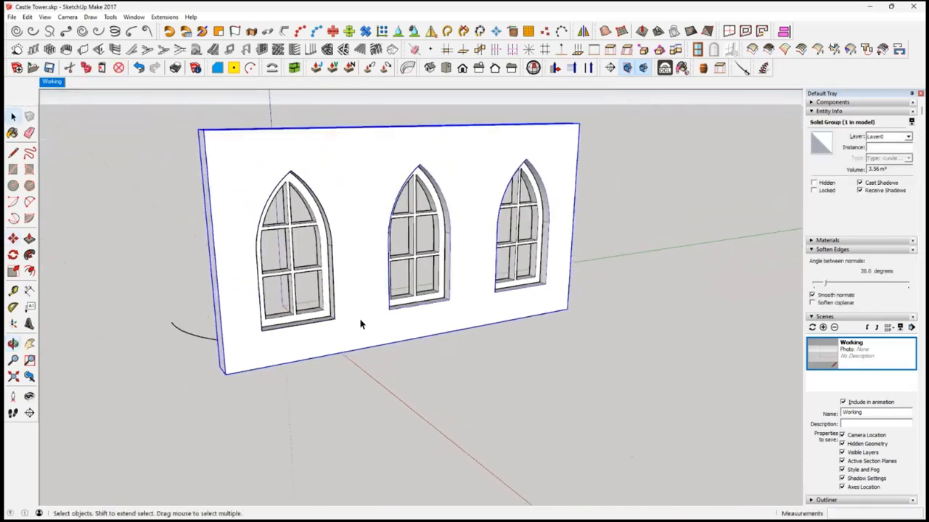
pyautogui.doubleClick(361, 324)
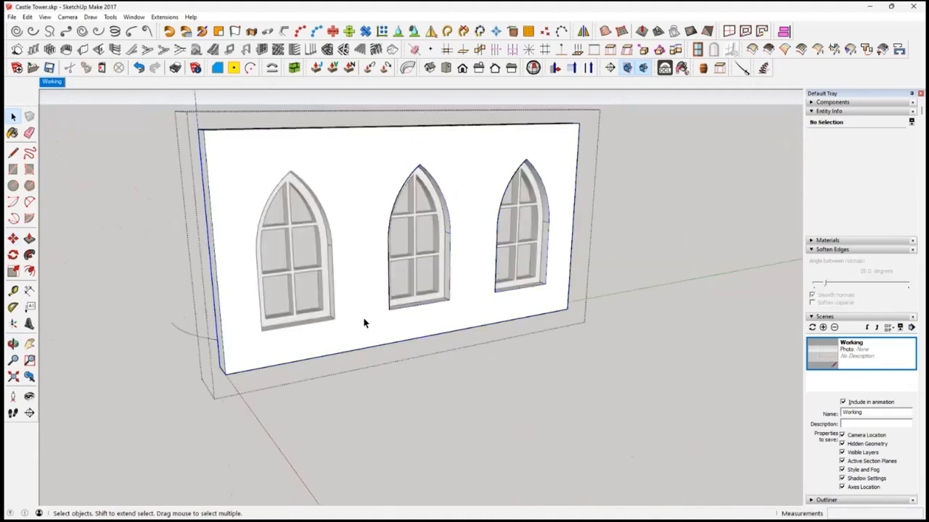
pyautogui.click(364, 324)
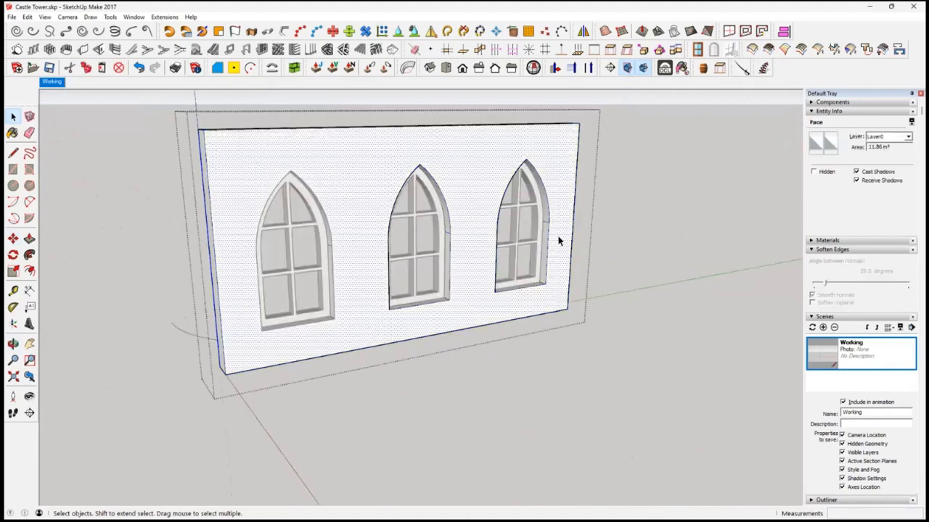
pyautogui.click(87, 68)
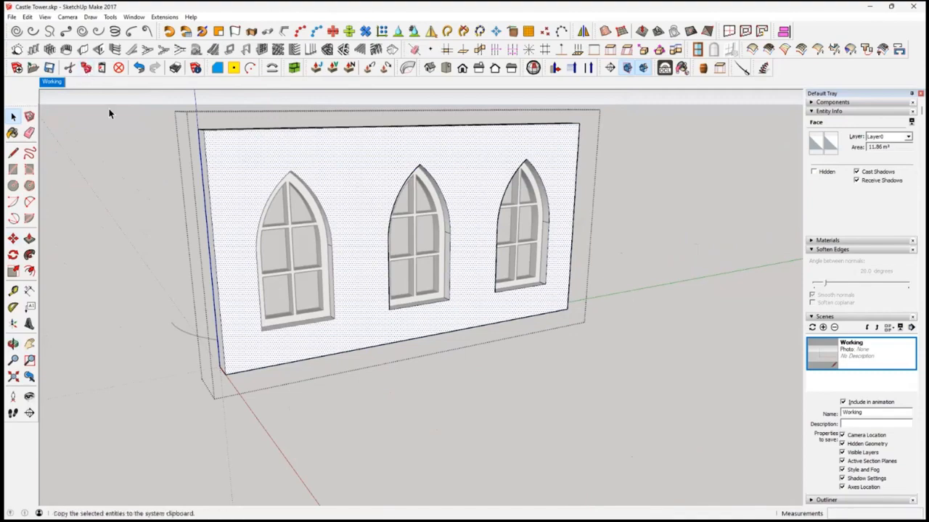
pyautogui.click(129, 290)
# Paste the copied wall face in place outside the wall group.
pyautogui.moveTo(244, 360); pyautogui.dragTo(380, 338, button='middle')
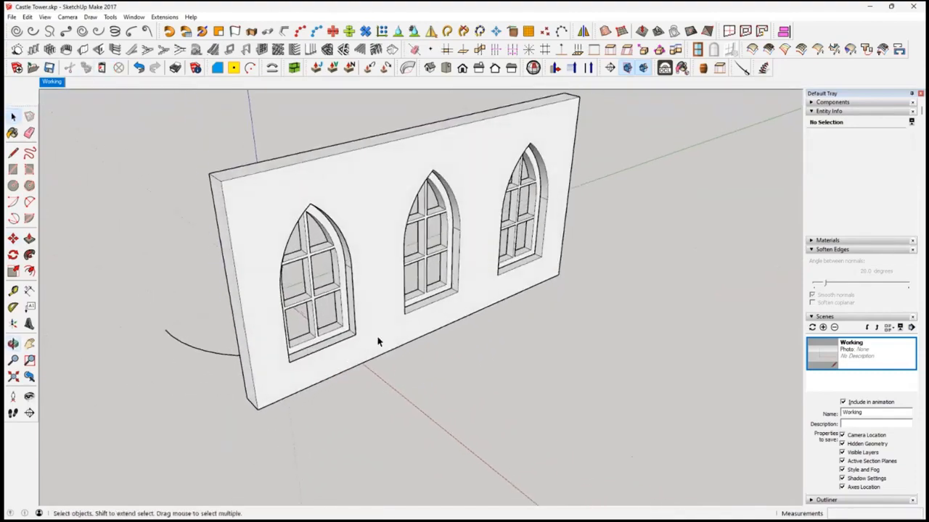
pyautogui.click(340, 326)
pyautogui.keyDown('shift'); pyautogui.click(433, 286); pyautogui.keyUp('shift')
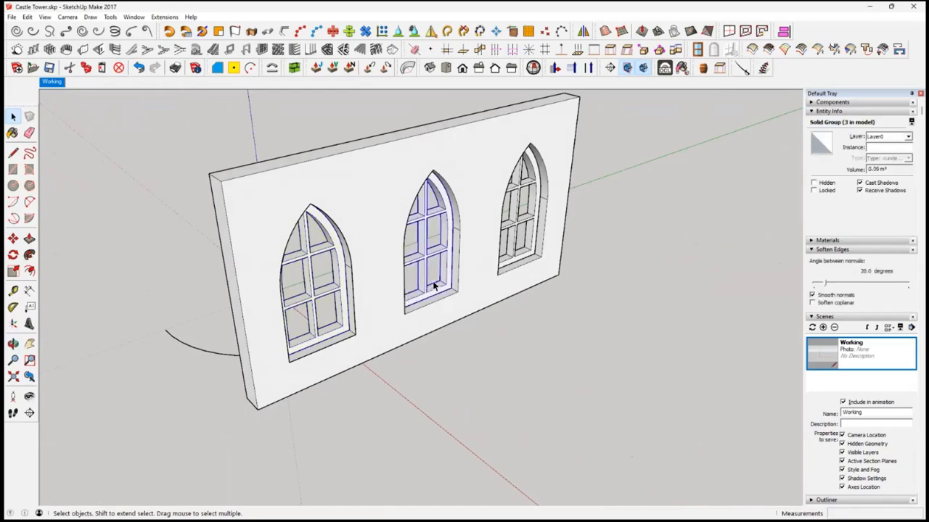
pyautogui.click(476, 288)
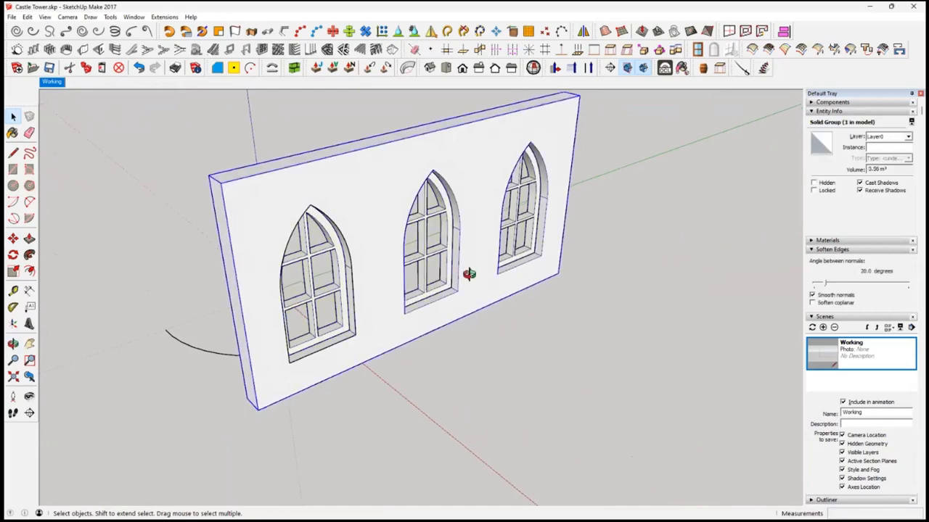
pyautogui.moveTo(469, 274); pyautogui.dragTo(436, 259, button='middle')
pyautogui.click(28, 18)
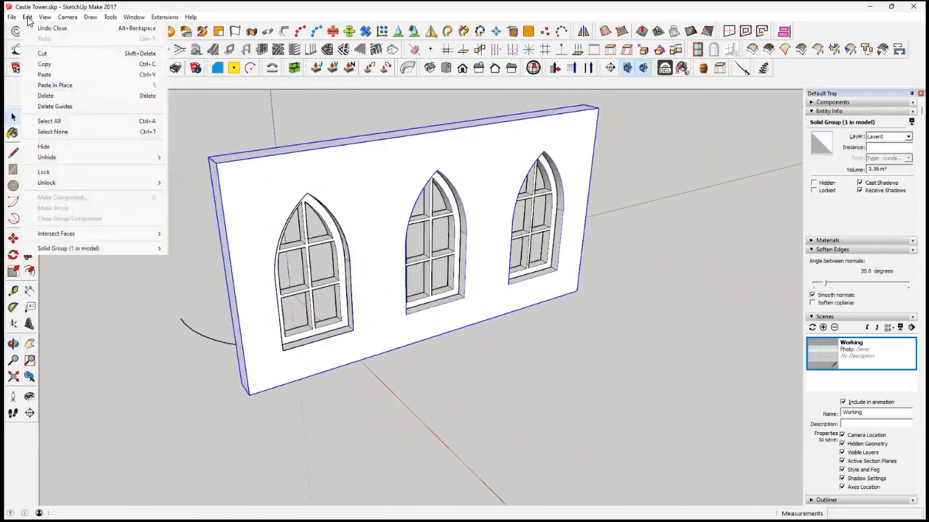
pyautogui.click(55, 85)
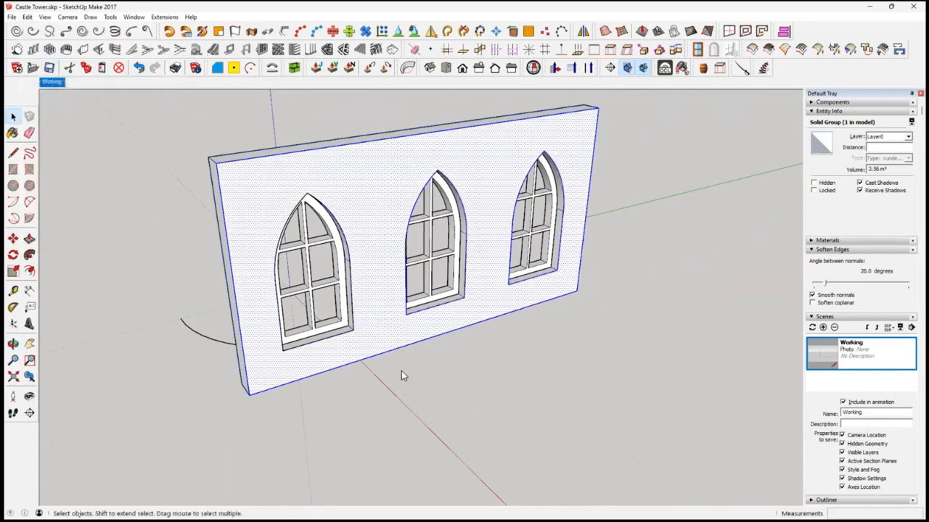
pyautogui.moveTo(401, 370); pyautogui.dragTo(419, 344, button='middle')
pyautogui.scroll(4, 404, 331)
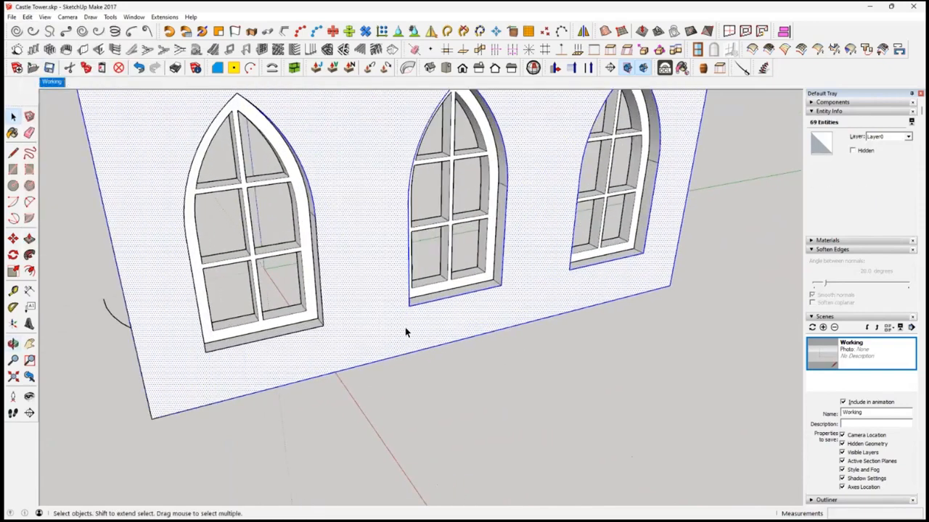
pyautogui.scroll(-5, 389, 285)
pyautogui.scroll(2, 387, 257)
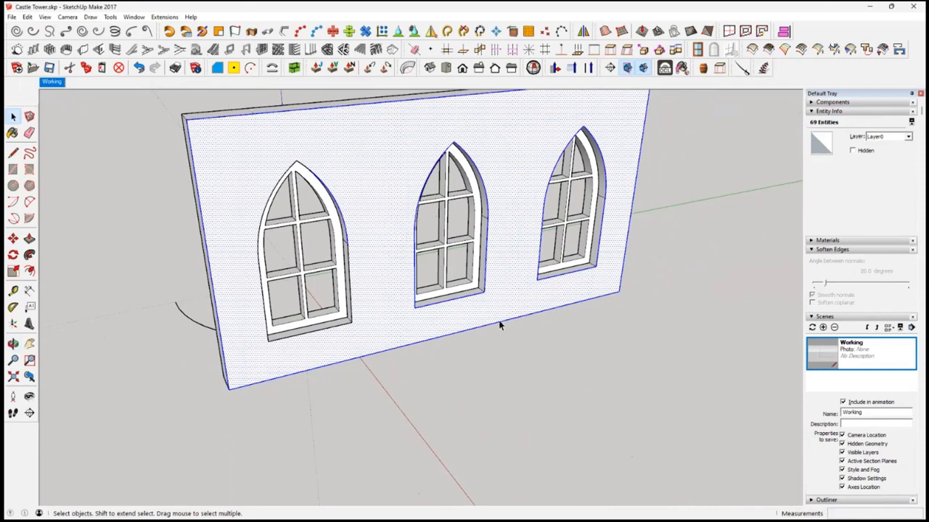
# Clad the pasted wall face with Oob bricks, using its bottom edge as reference and the 001 Bricks Linka preset.
pyautogui.click(556, 382)
pyautogui.moveTo(556, 381); pyautogui.dragTo(312, 201, button='middle')
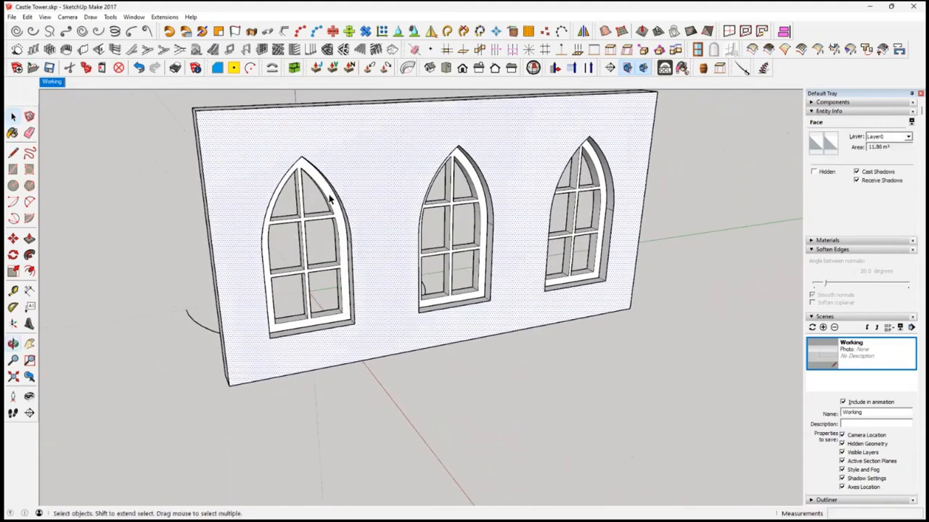
pyautogui.keyDown('ctrl'); pyautogui.click(396, 355); pyautogui.keyUp('ctrl')
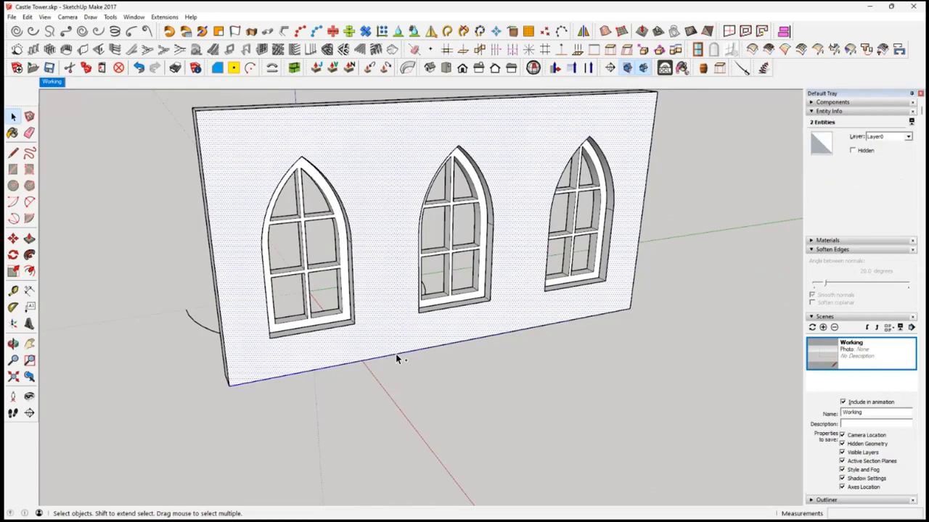
pyautogui.click(588, 481)
pyautogui.click(412, 308)
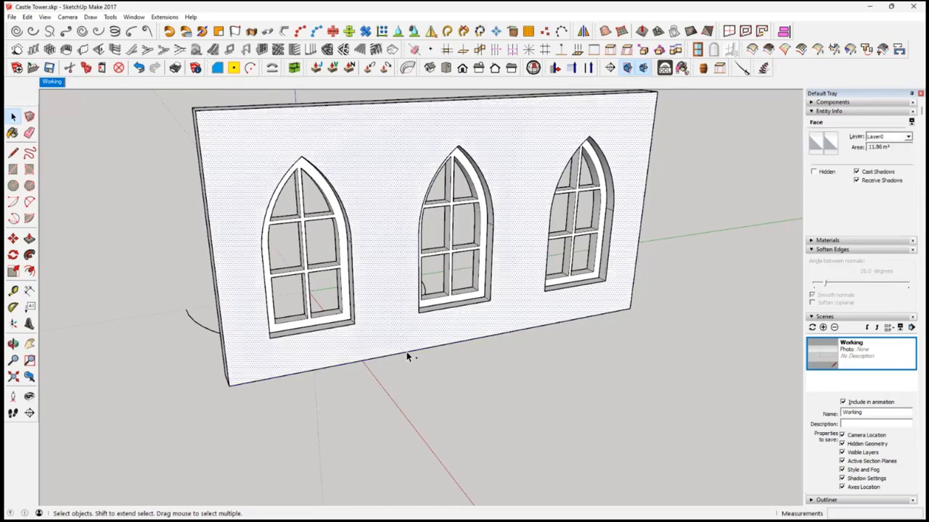
pyautogui.click(295, 68)
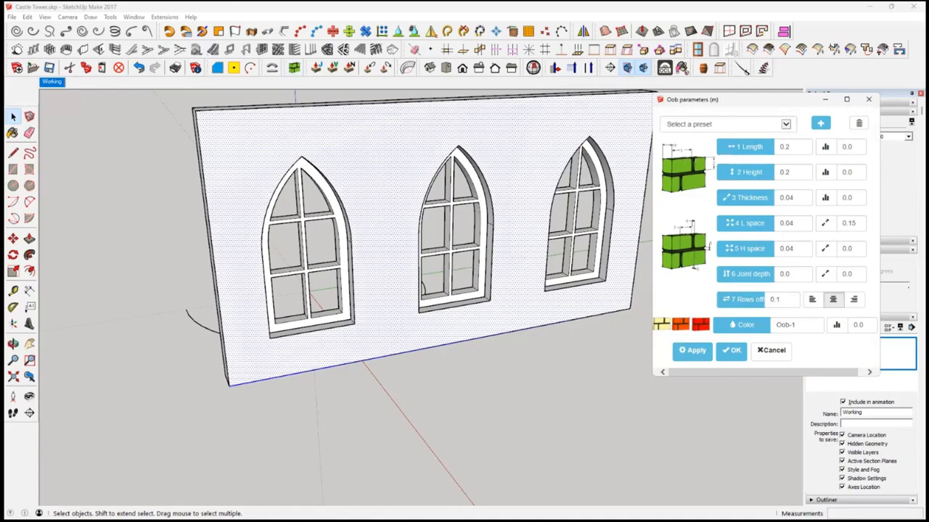
pyautogui.click(726, 124)
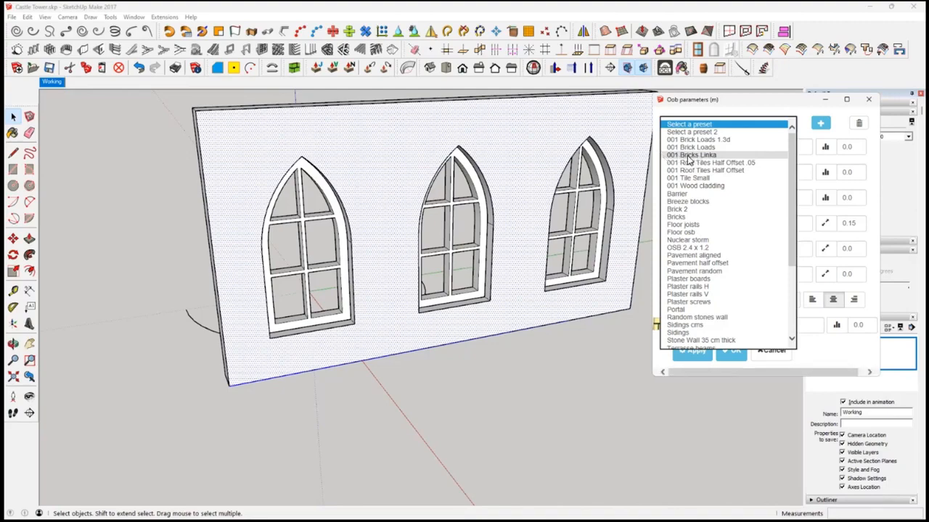
pyautogui.click(687, 155)
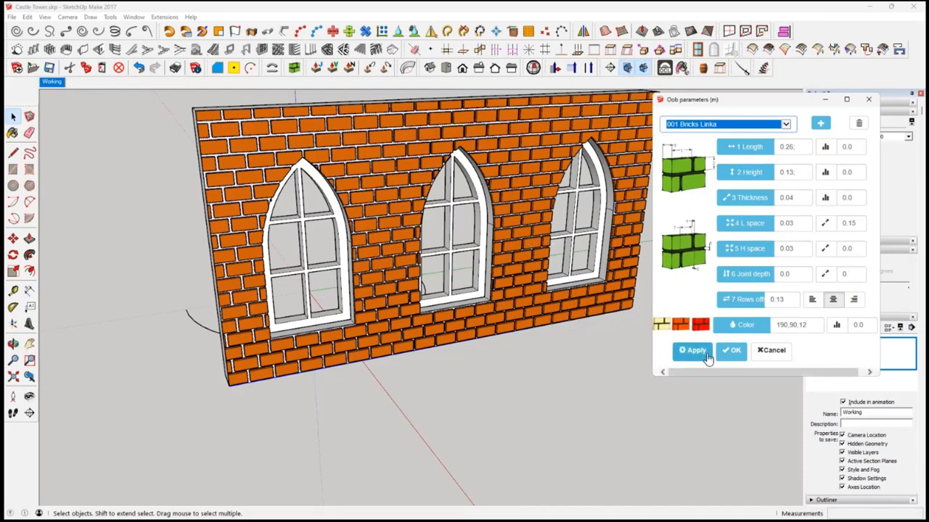
pyautogui.click(731, 351)
pyautogui.click(691, 372)
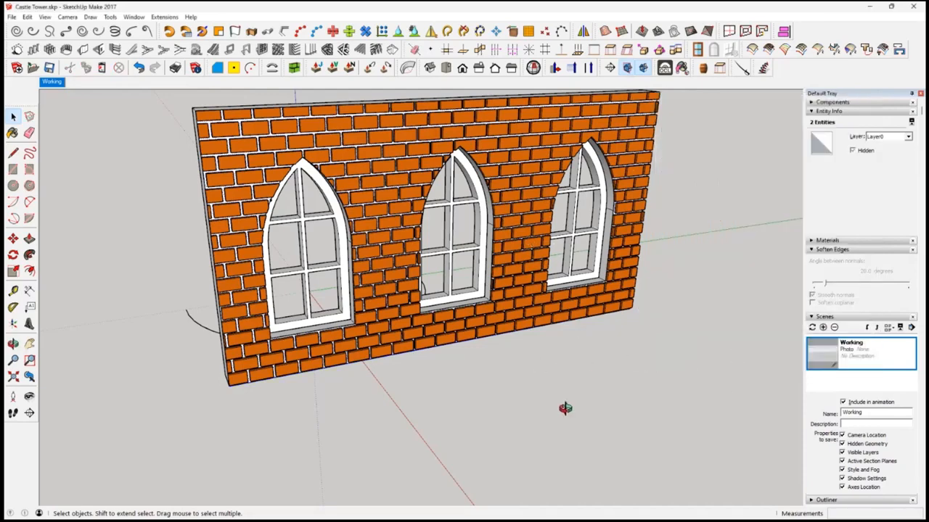
# Inspect the finished brick cladding around the three arch openings and along the wall edges.
pyautogui.moveTo(561, 409); pyautogui.dragTo(406, 294, button='middle')
pyautogui.scroll(4, 444, 257)
pyautogui.scroll(5, 443, 258)
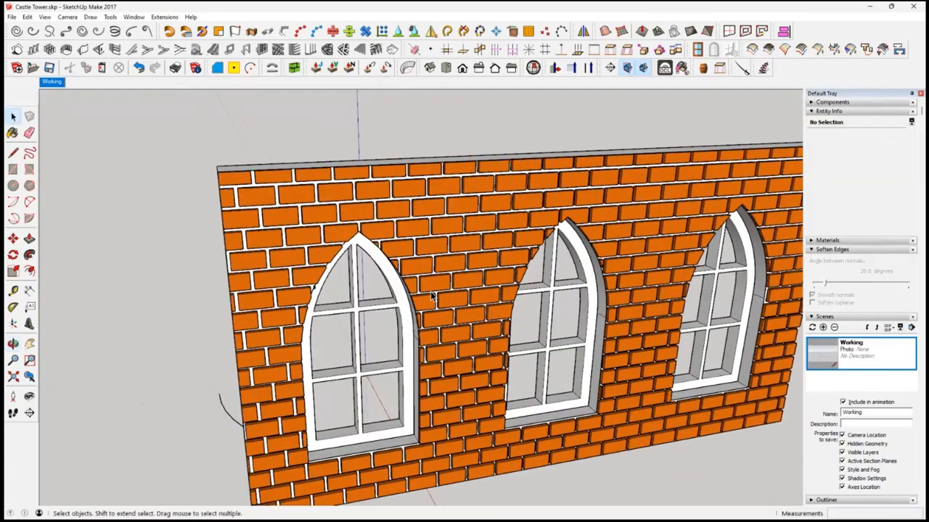
pyautogui.moveTo(444, 258); pyautogui.dragTo(636, 138, button='middle')
pyautogui.scroll(-2, 486, 285)
pyautogui.moveTo(505, 275); pyautogui.dragTo(457, 228, button='middle')
pyautogui.scroll(-4, 421, 280)
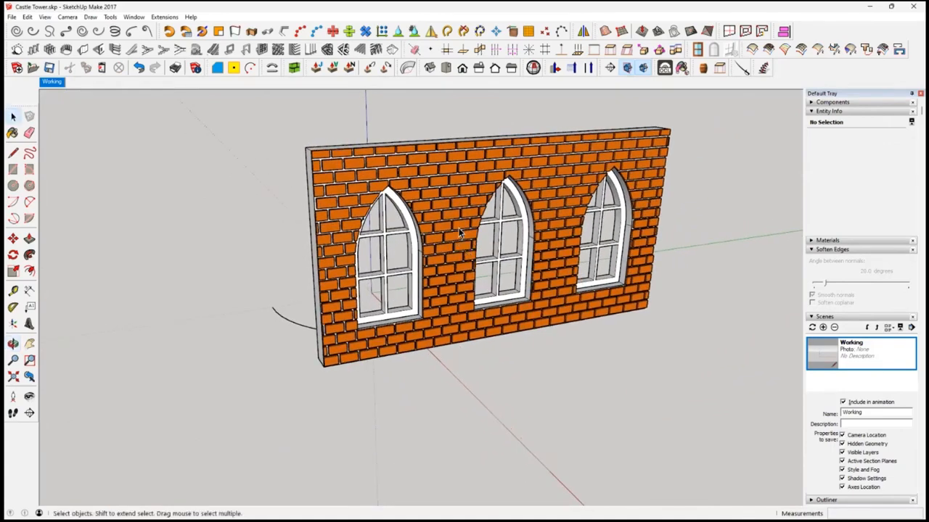
# Combine the brick cladding, the three window frames and the wall block into one group.
pyautogui.click(459, 232)
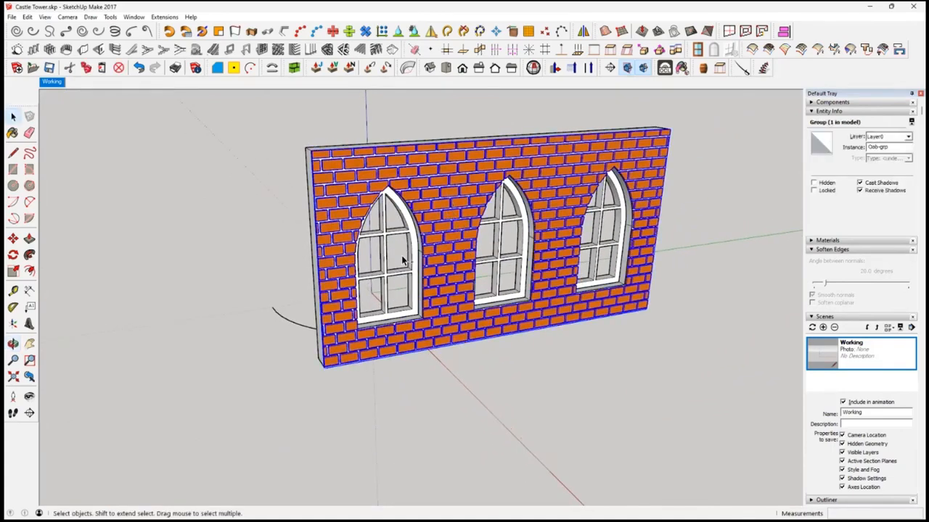
pyautogui.keyDown('shift'); pyautogui.click(486, 273); pyautogui.keyUp('shift')
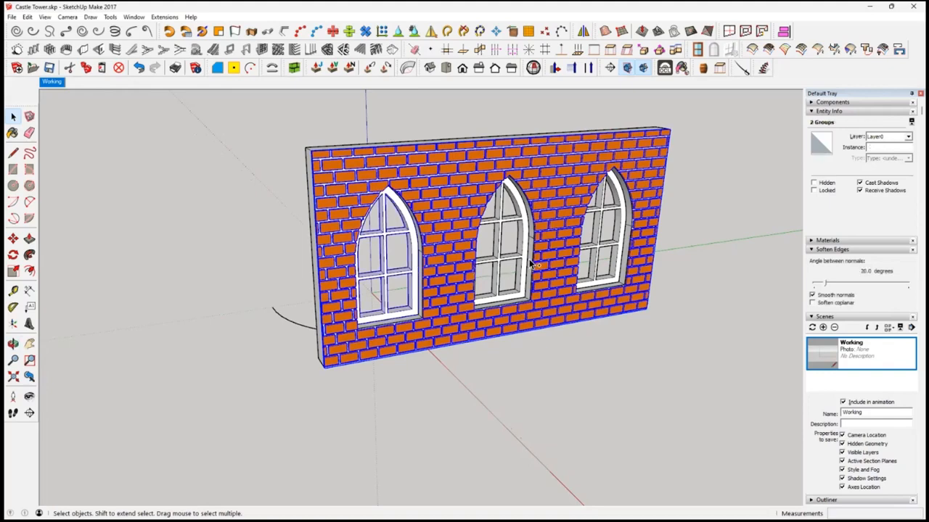
pyautogui.keyDown('shift'); pyautogui.click(618, 253); pyautogui.keyUp('shift')
pyautogui.moveTo(619, 254); pyautogui.dragTo(533, 334, button='middle')
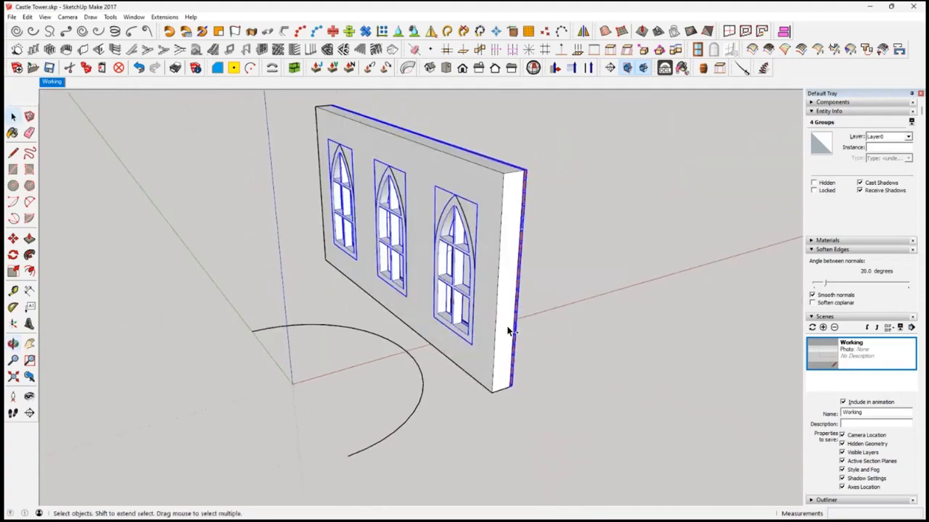
pyautogui.moveTo(606, 315); pyautogui.dragTo(354, 353, button='middle')
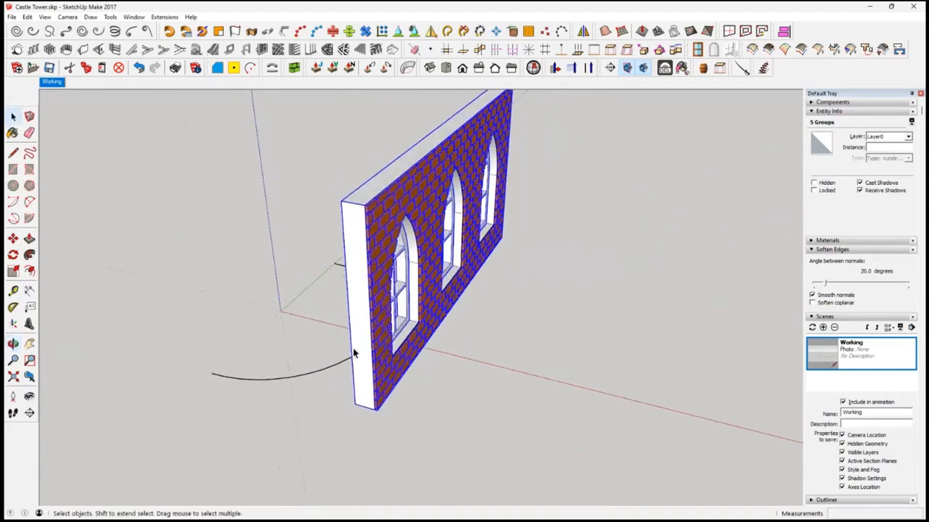
pyautogui.rightClick(368, 330)
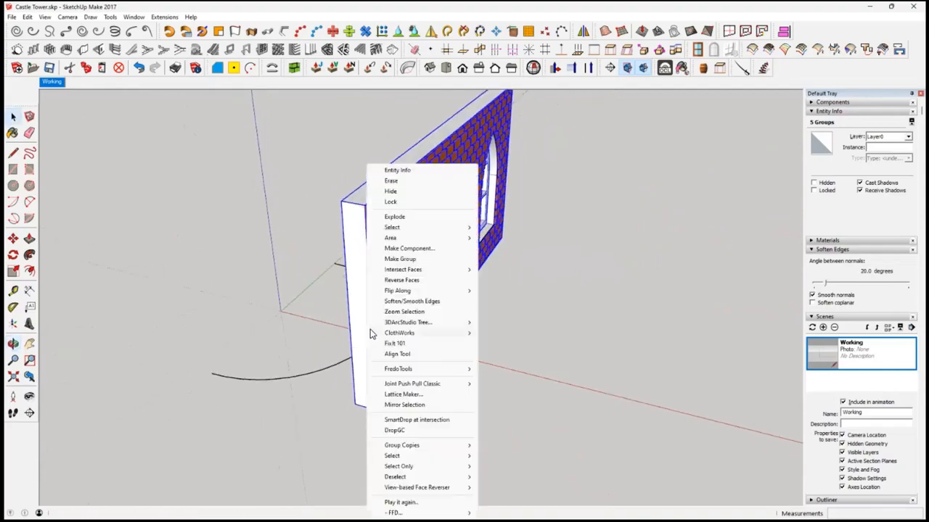
pyautogui.click(410, 260)
# Try to bend the combined wall group by 360 degrees from its end-face bend handle.
pyautogui.moveTo(433, 373); pyautogui.dragTo(394, 323, button='middle')
pyautogui.scroll(-2, 394, 324)
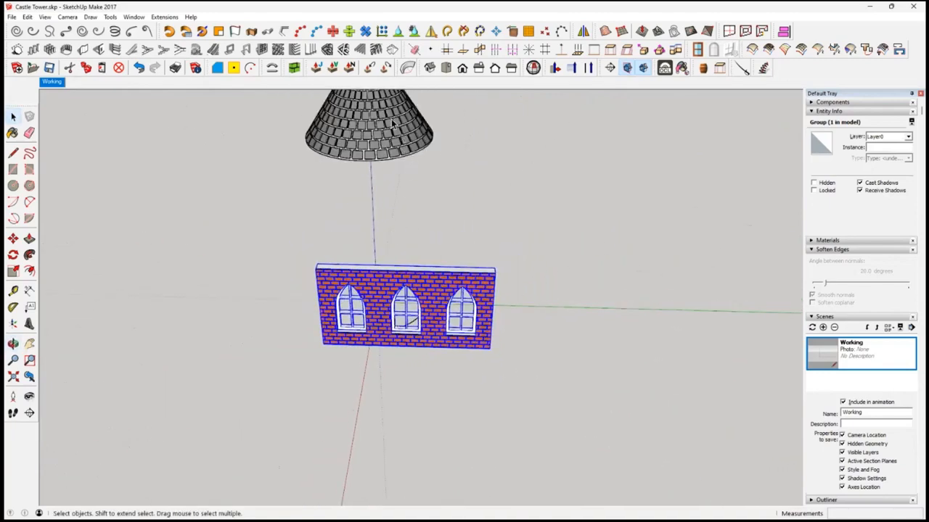
pyautogui.scroll(-1, 392, 123)
pyautogui.moveTo(393, 123); pyautogui.dragTo(465, 179, button='middle')
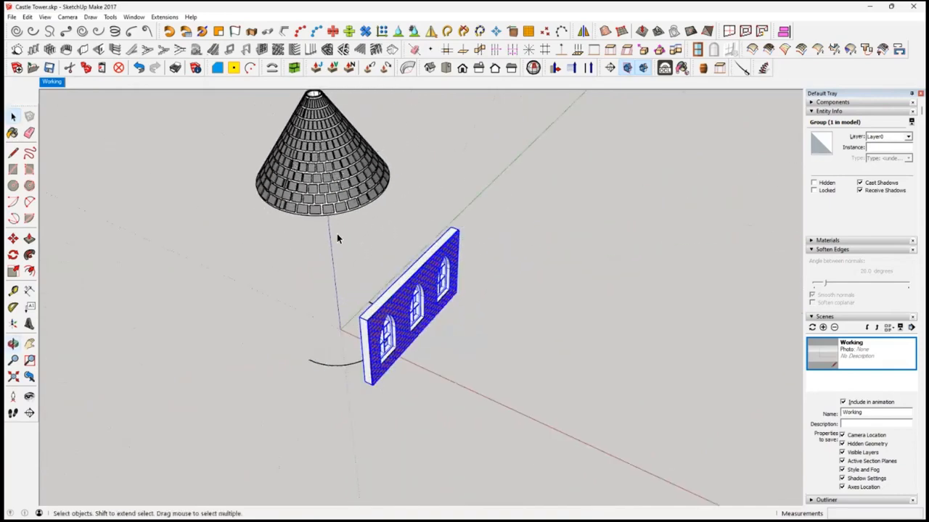
pyautogui.scroll(3, 453, 324)
pyautogui.moveTo(454, 327); pyautogui.dragTo(398, 322, button='middle')
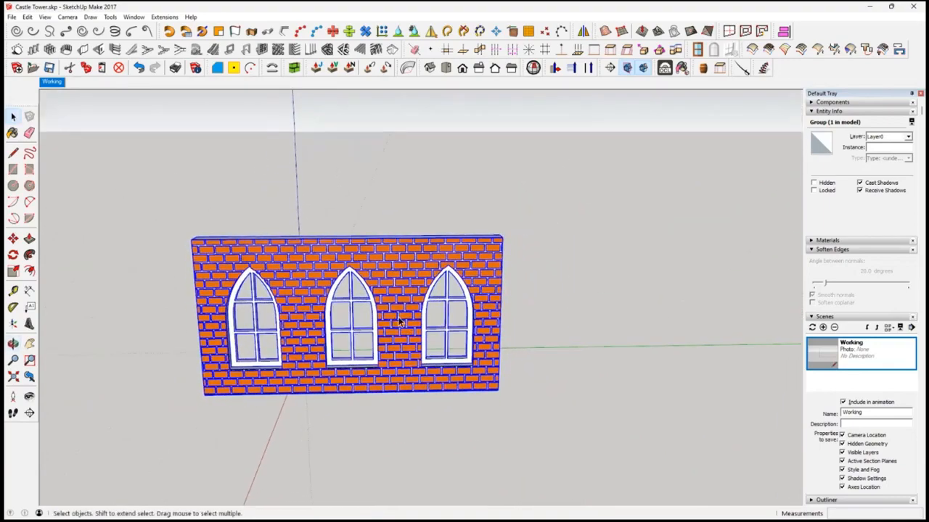
pyautogui.click(408, 68)
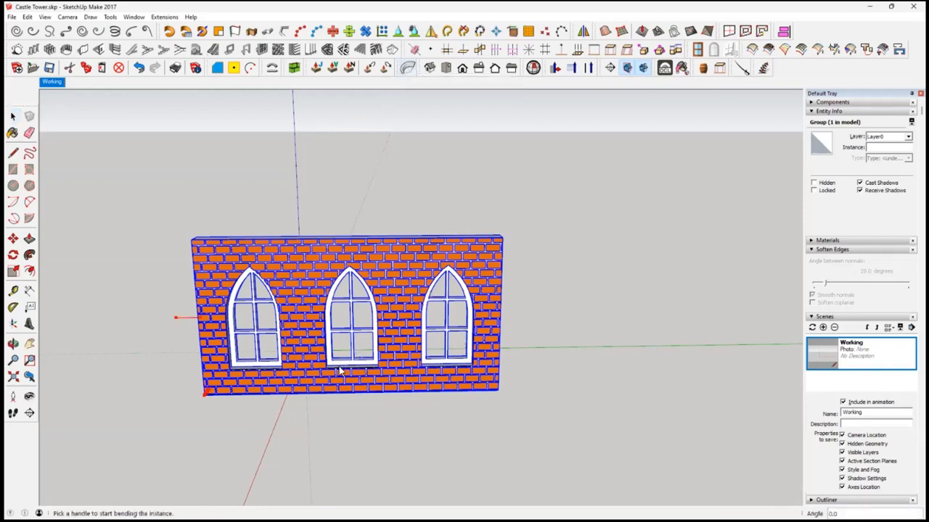
pyautogui.scroll(5, 227, 401)
pyautogui.moveTo(227, 400); pyautogui.dragTo(310, 319, button='middle')
pyautogui.scroll(4, 306, 302)
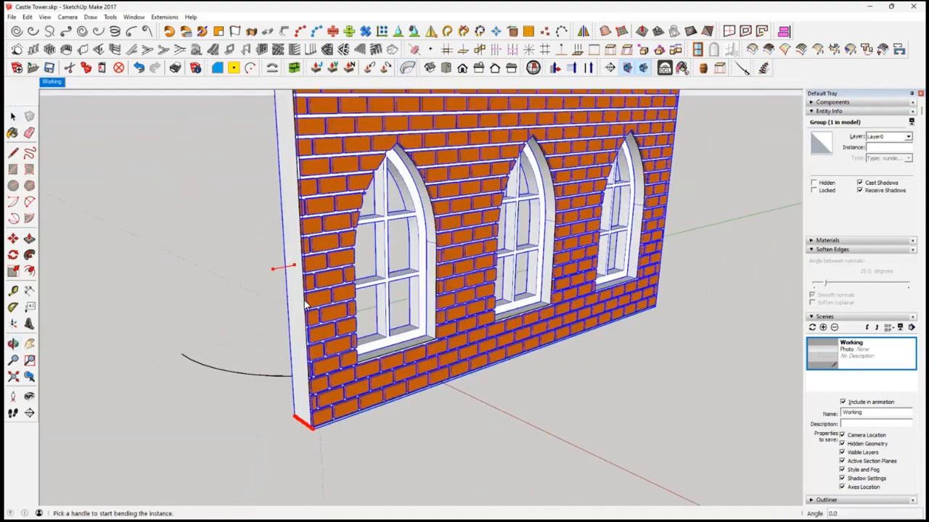
pyautogui.scroll(-2, 327, 337)
pyautogui.scroll(3, 324, 330)
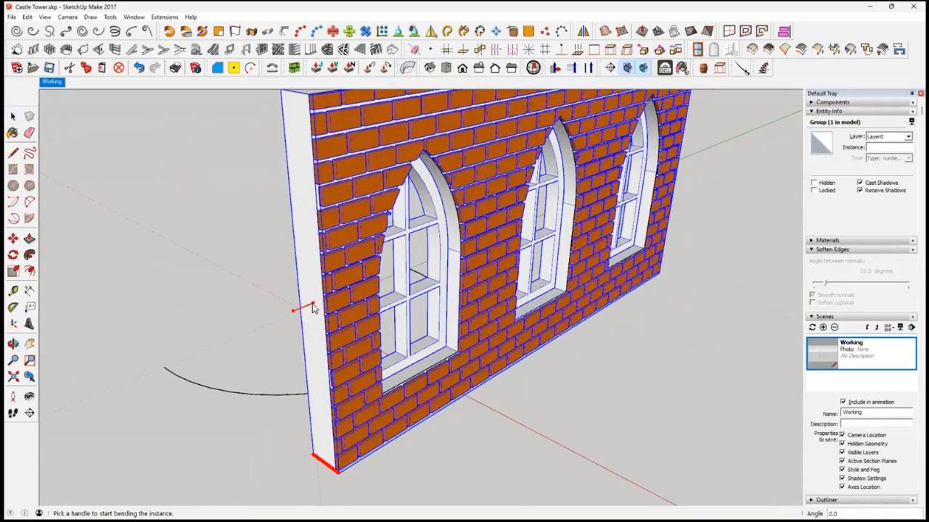
pyautogui.scroll(-3, 305, 314)
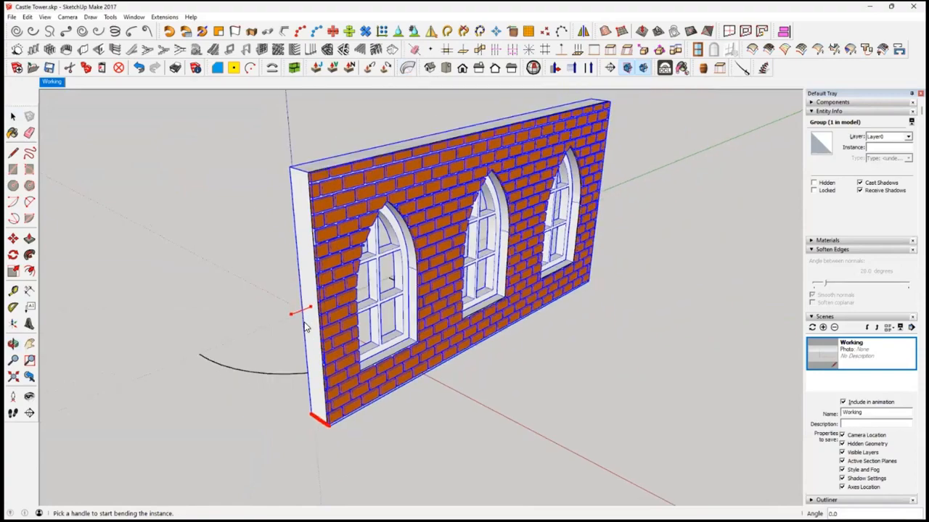
pyautogui.moveTo(302, 321); pyautogui.dragTo(462, 335, button='middle')
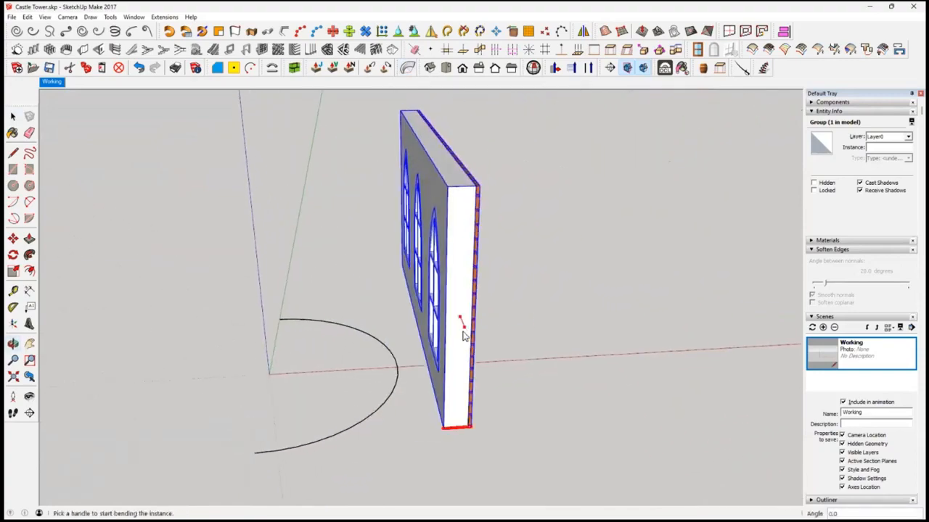
pyautogui.moveTo(466, 330); pyautogui.dragTo(470, 346)
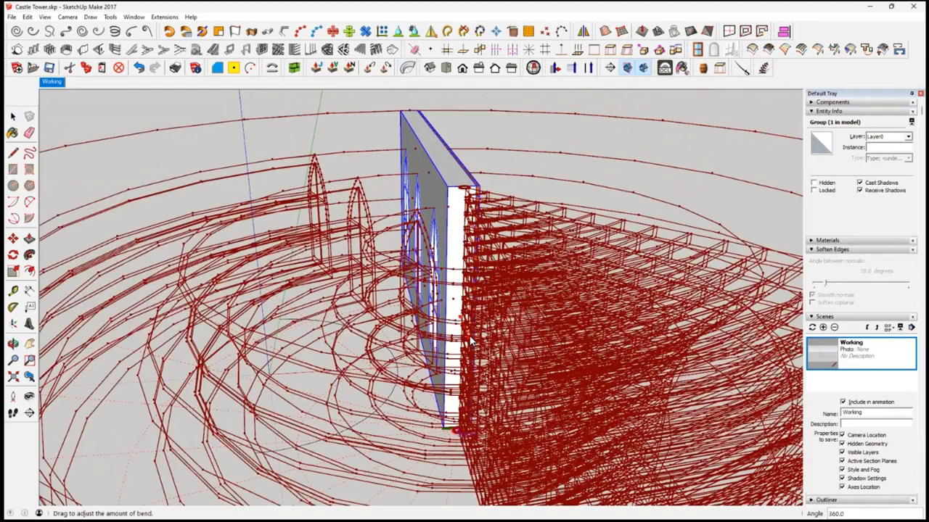
pyautogui.click(470, 340)
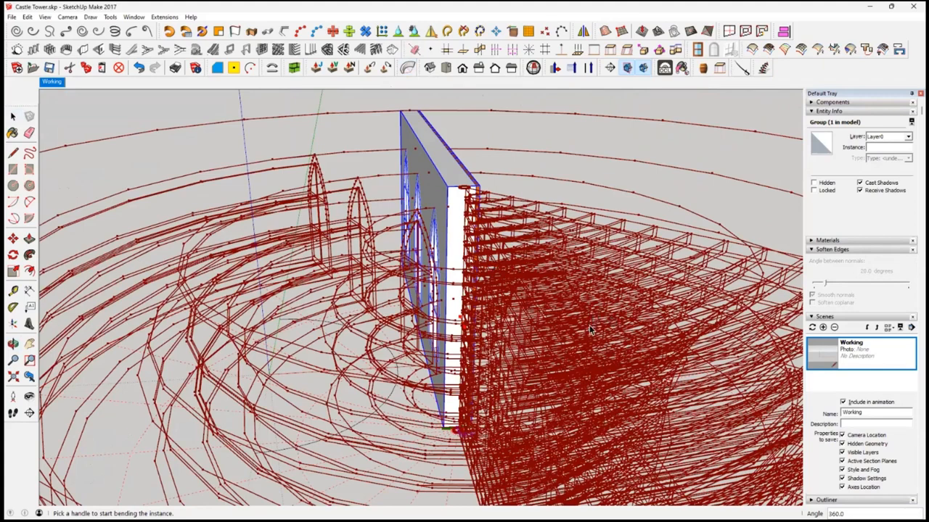
pyautogui.press('space')
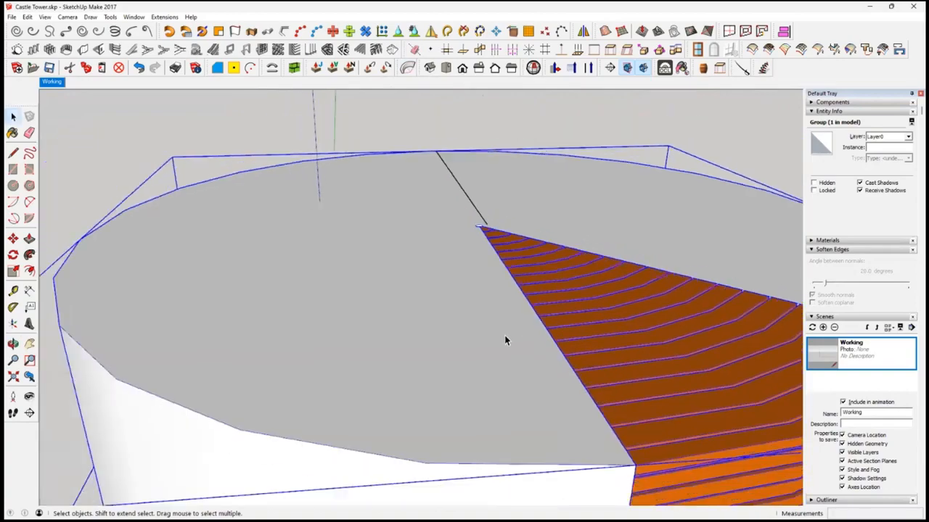
# Undo the 360-degree bend of the wall group.
pyautogui.scroll(-8, 506, 341)
pyautogui.moveTo(507, 348); pyautogui.dragTo(245, 333, button='middle')
pyautogui.hotkey('ctrl', 'z')
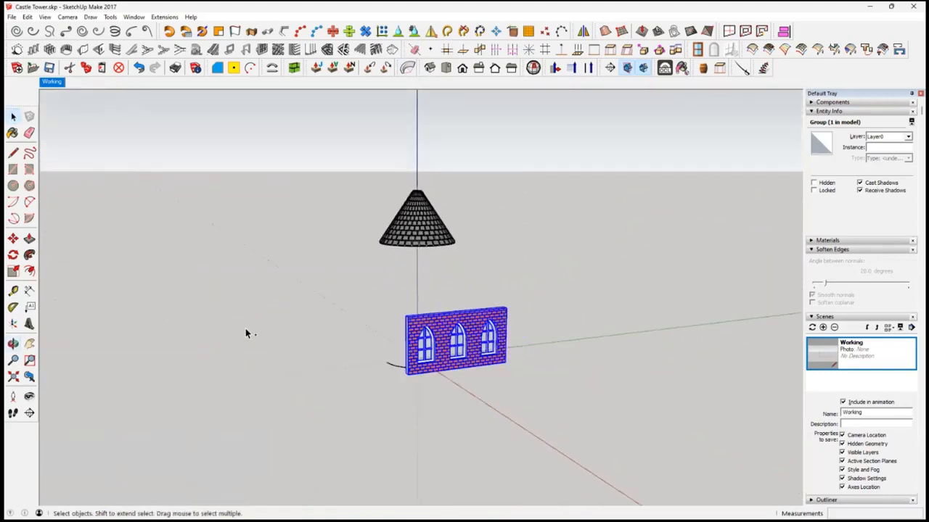
pyautogui.scroll(10, 449, 356)
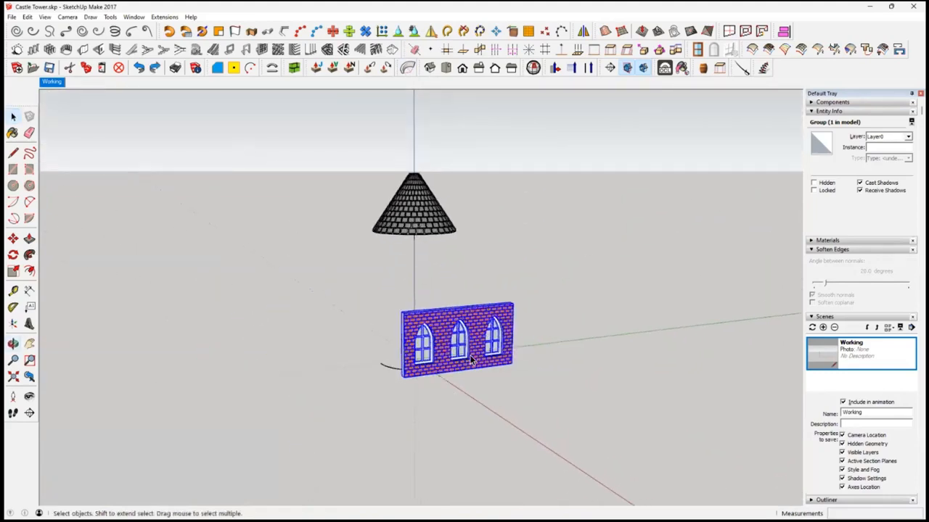
pyautogui.scroll(-10, 532, 373)
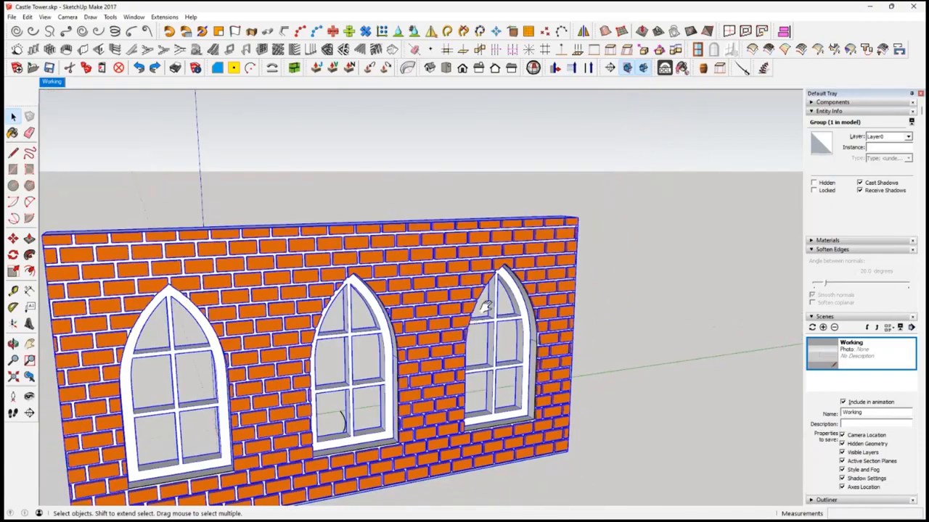
# Inside the wall group, move the axes origin to the inner bottom end corner with red along the wall's length, and close the group.
pyautogui.moveTo(326, 379); pyautogui.dragTo(467, 407, button='middle')
pyautogui.click(425, 347)
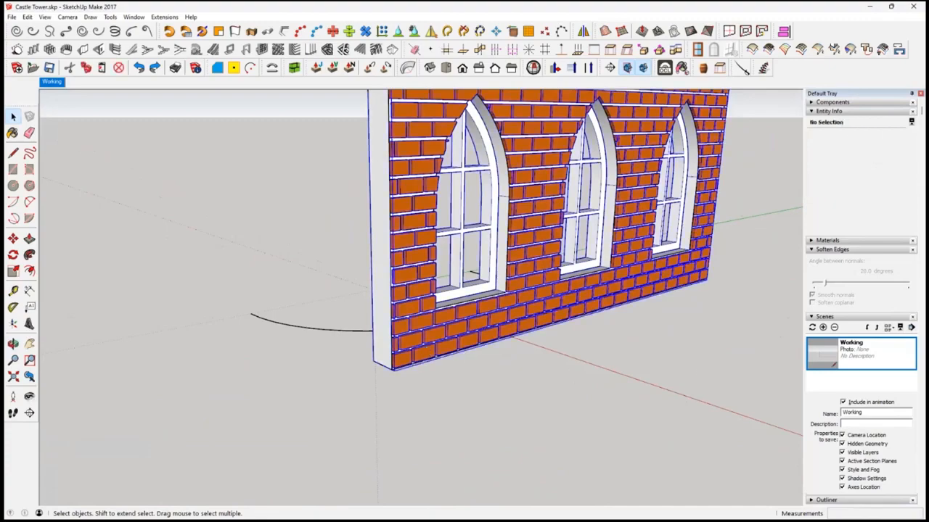
pyautogui.moveTo(427, 348); pyautogui.dragTo(414, 397, button='middle')
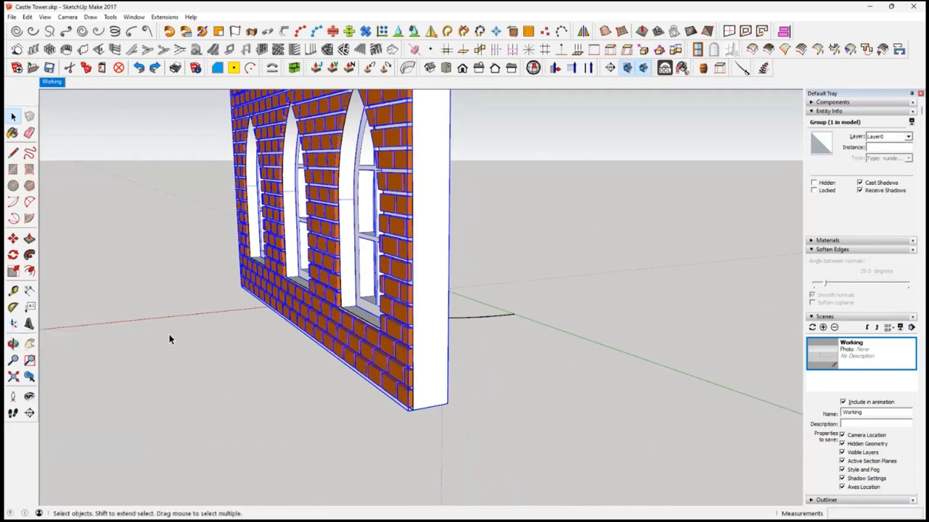
pyautogui.click(357, 441)
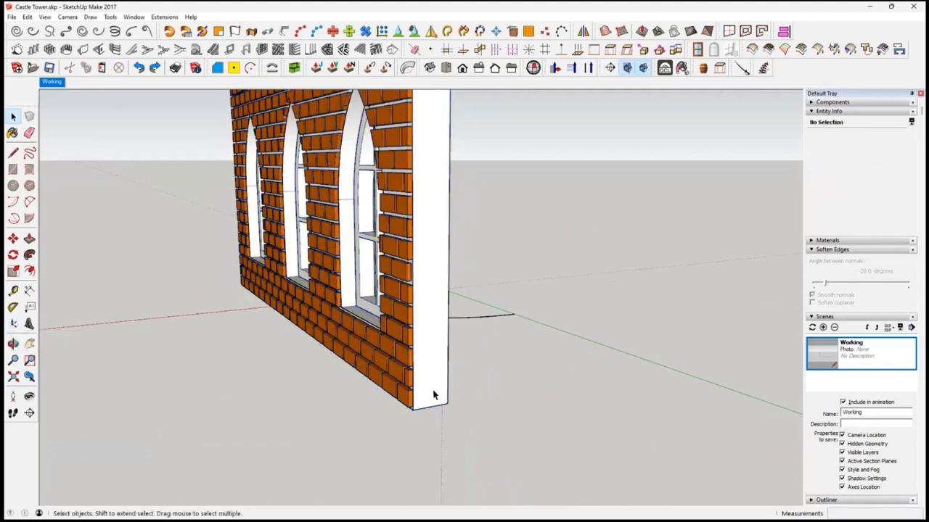
pyautogui.doubleClick(433, 395)
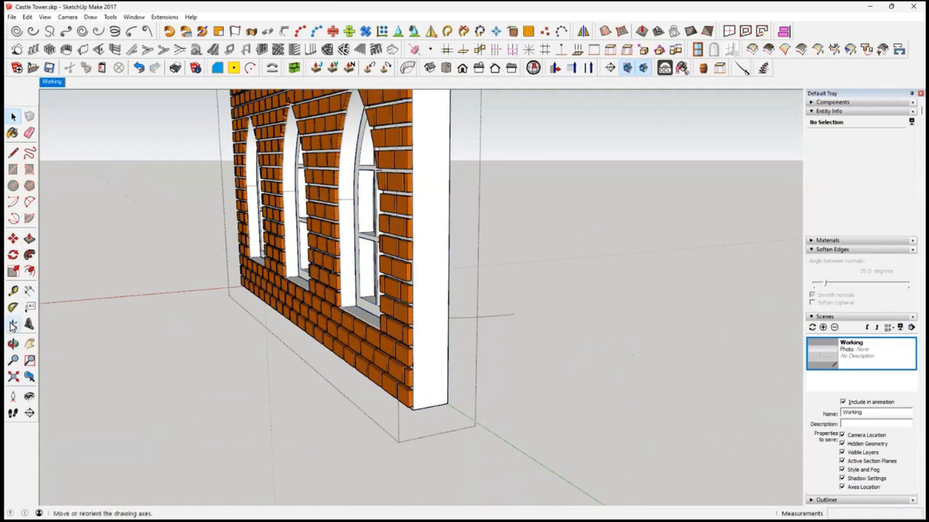
pyautogui.click(12, 325)
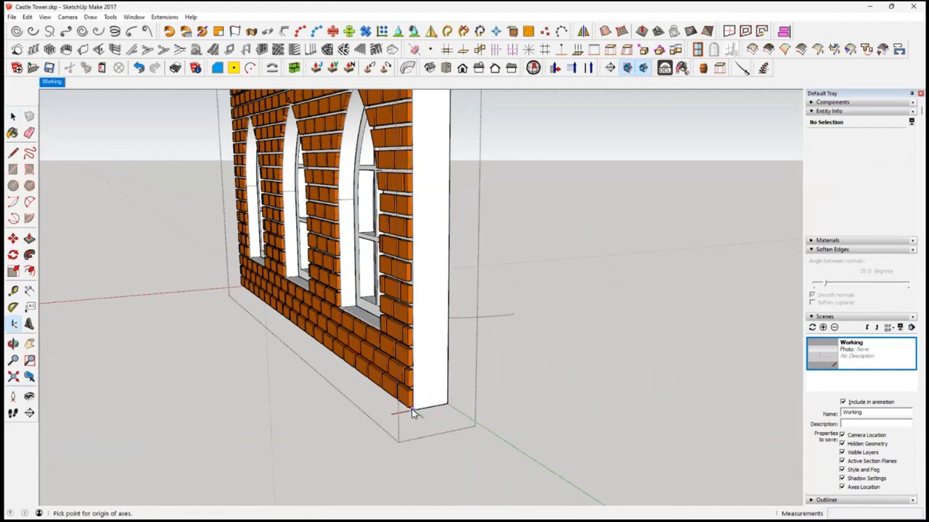
pyautogui.moveTo(425, 413); pyautogui.dragTo(573, 361, button='middle')
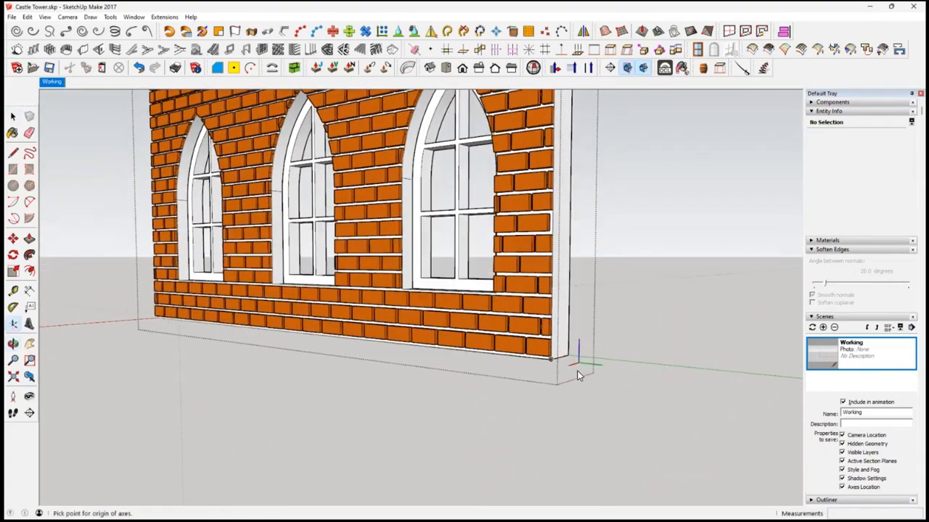
pyautogui.click(568, 355)
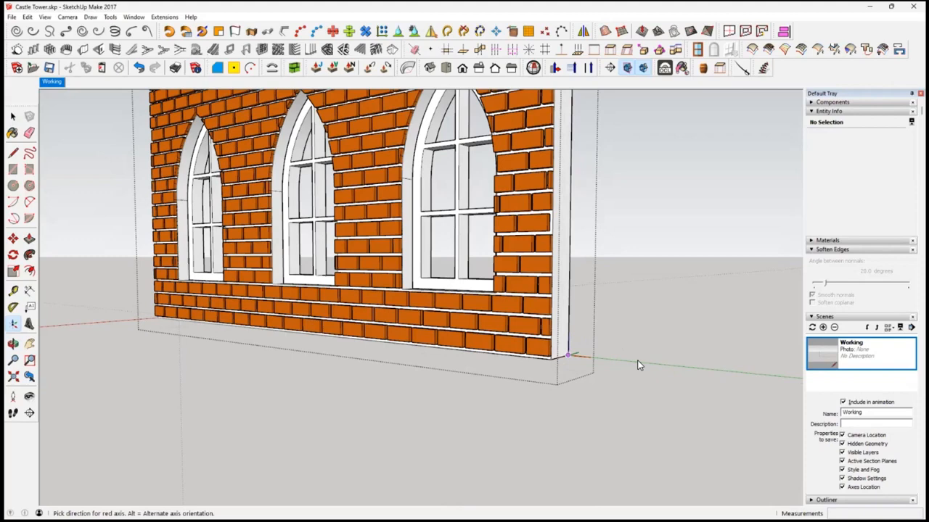
pyautogui.click(675, 368)
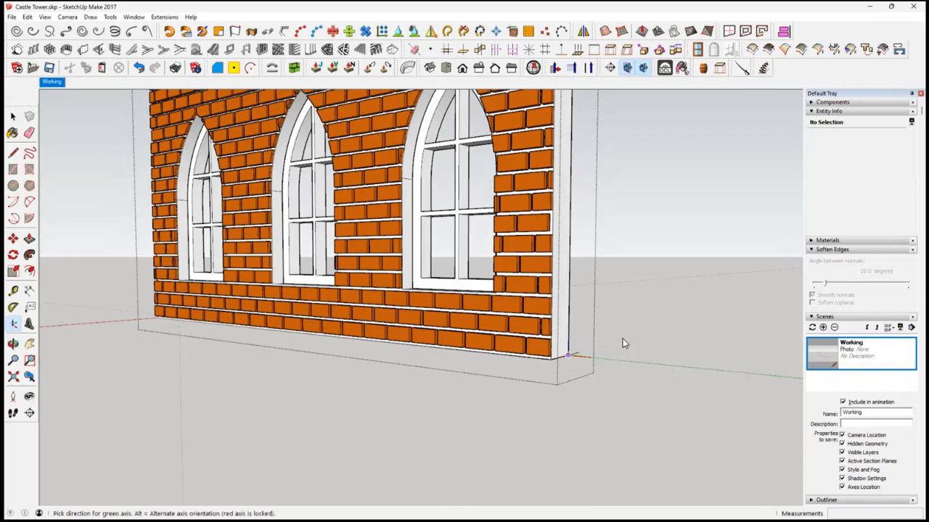
pyautogui.click(687, 327)
pyautogui.press('space')
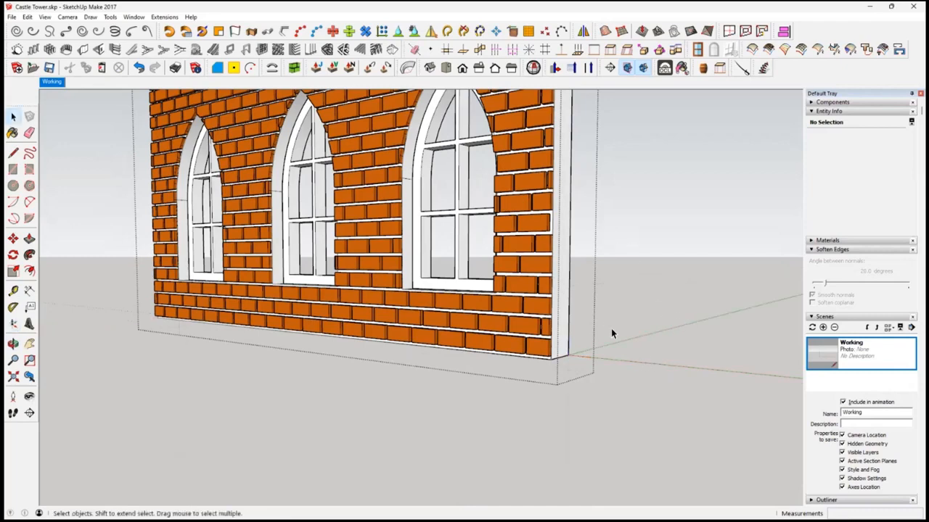
pyautogui.click(242, 413)
# Bend the combined wall group by 180 degrees from the bend handle on the inner side of its middle window.
pyautogui.scroll(-4, 405, 305)
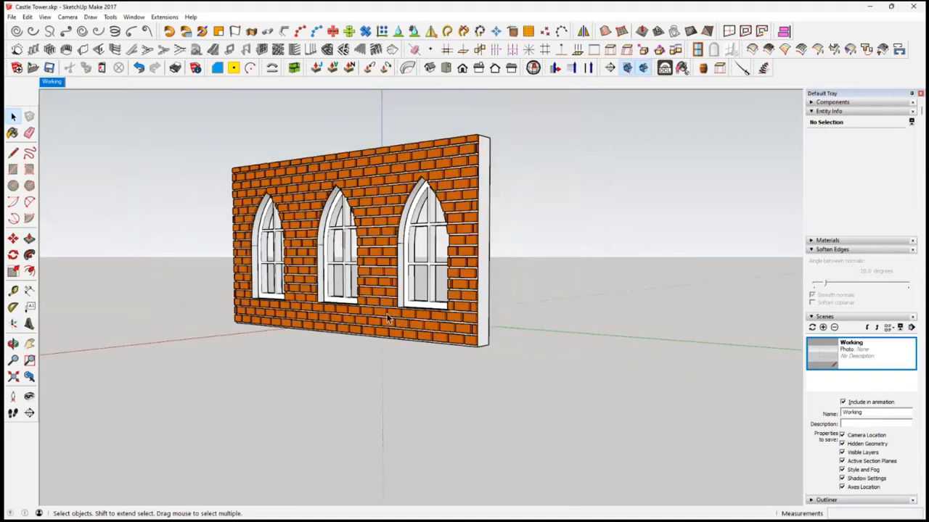
pyautogui.moveTo(391, 318); pyautogui.dragTo(631, 418, button='middle')
pyautogui.click(439, 231)
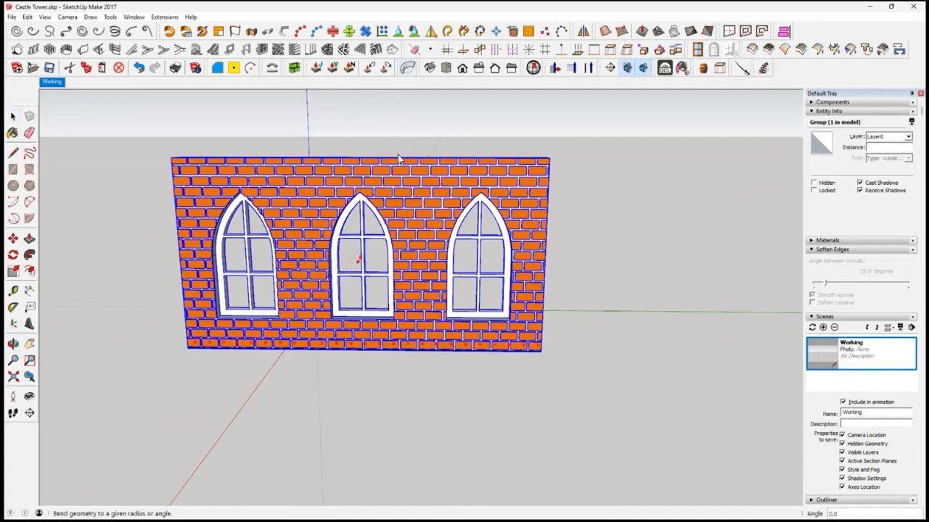
pyautogui.click(408, 69)
pyautogui.moveTo(487, 348); pyautogui.dragTo(412, 282, button='middle')
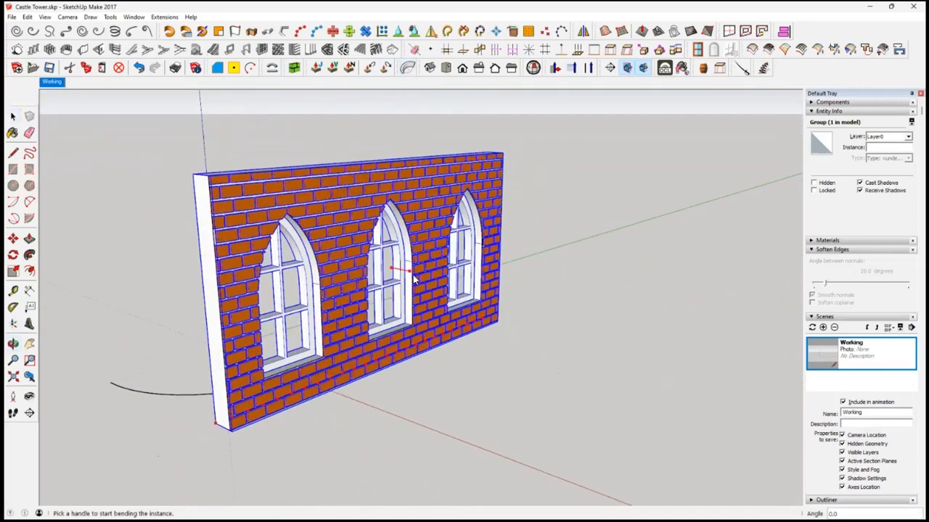
pyautogui.scroll(2, 413, 279)
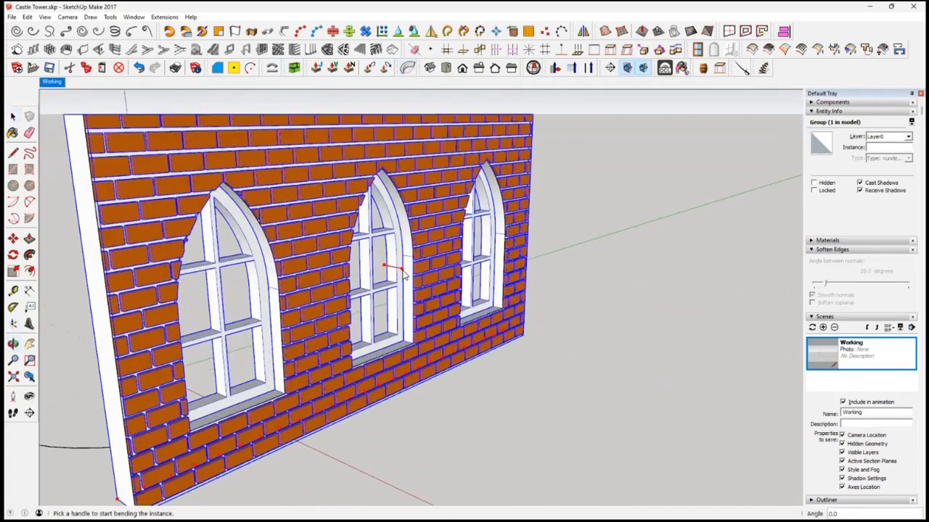
pyautogui.moveTo(481, 290); pyautogui.dragTo(435, 315, button='middle')
pyautogui.scroll(-2, 430, 296)
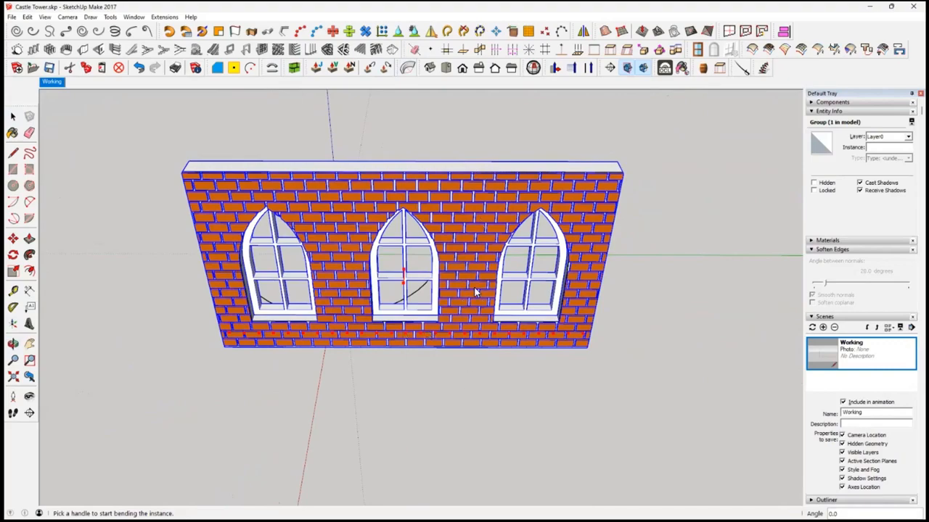
pyautogui.scroll(5, 403, 309)
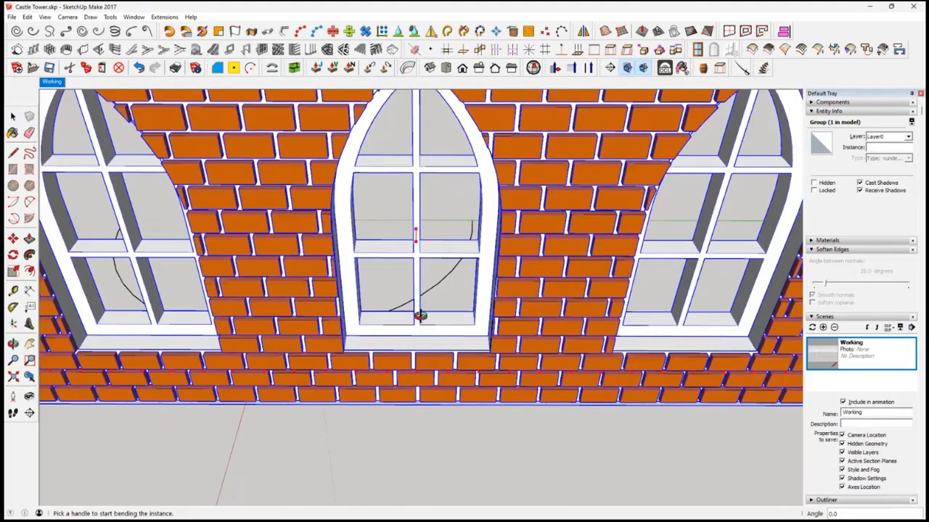
pyautogui.moveTo(420, 316); pyautogui.dragTo(415, 289, button='middle')
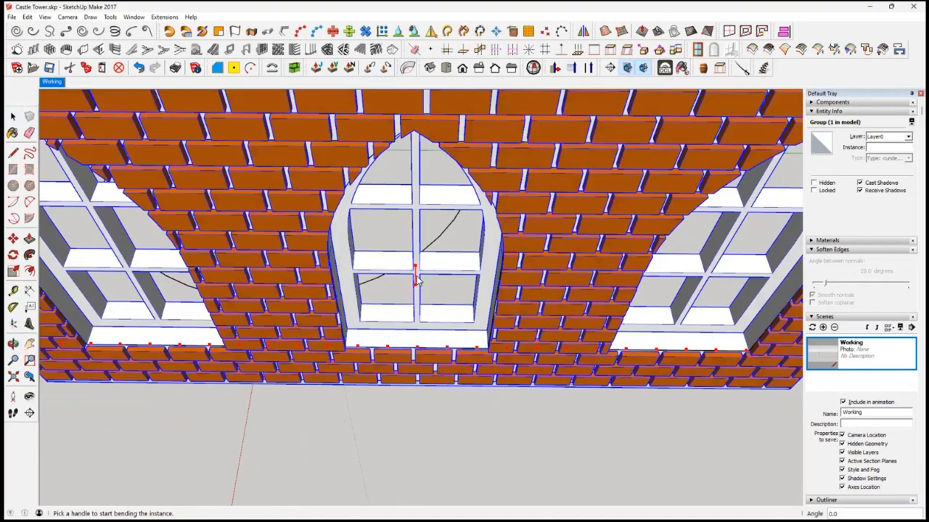
pyautogui.scroll(-6, 427, 314)
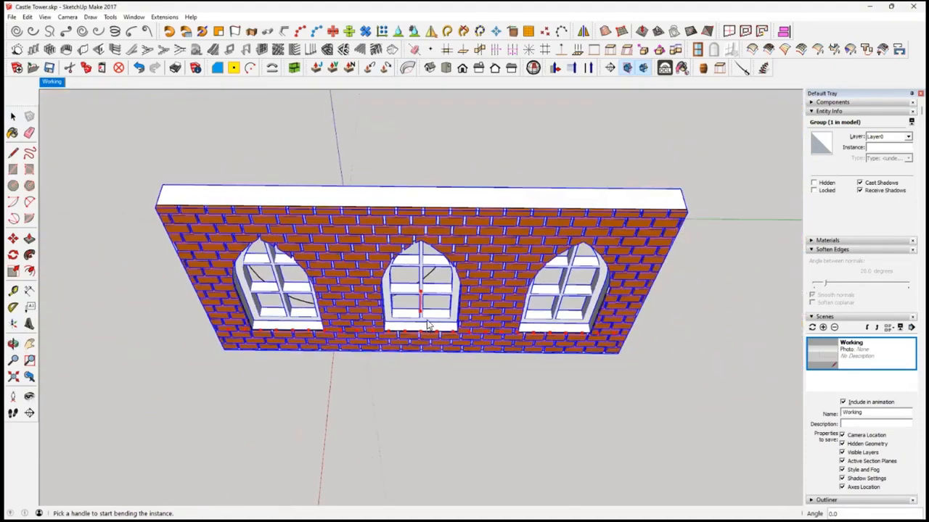
pyautogui.moveTo(428, 322); pyautogui.dragTo(422, 304, button='middle')
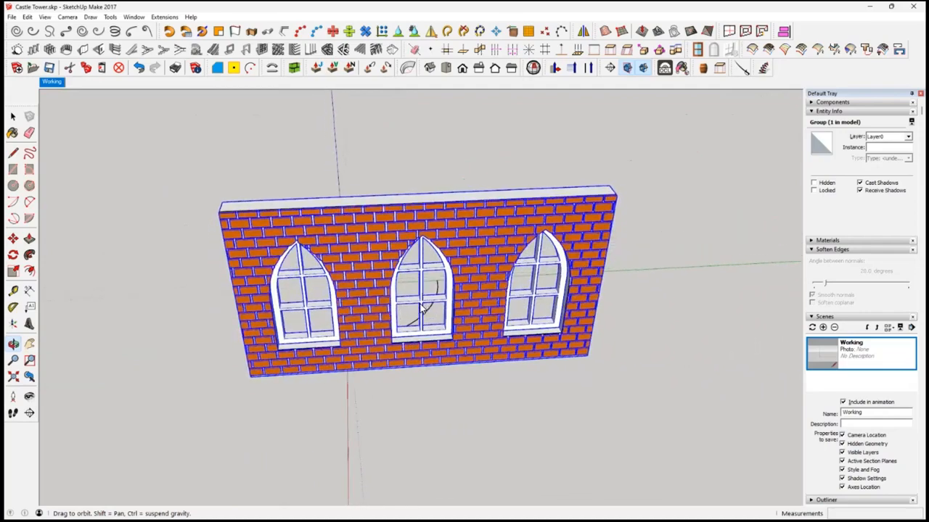
pyautogui.scroll(2, 421, 307)
pyautogui.moveTo(421, 311); pyautogui.dragTo(419, 267)
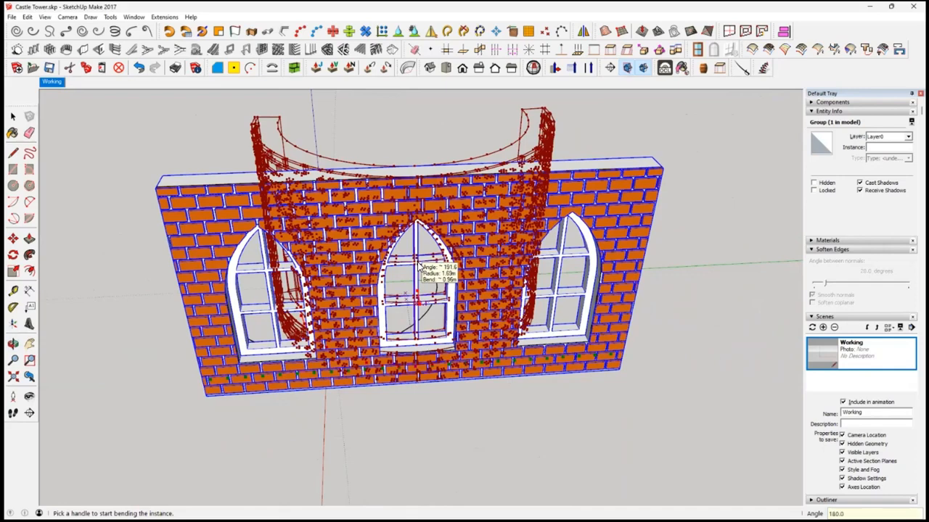
pyautogui.press('Return')
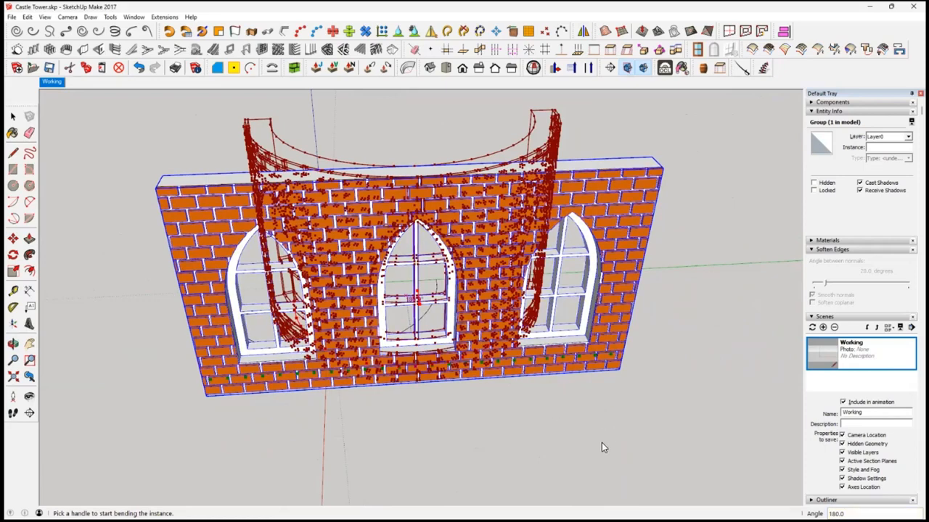
pyautogui.click(589, 419)
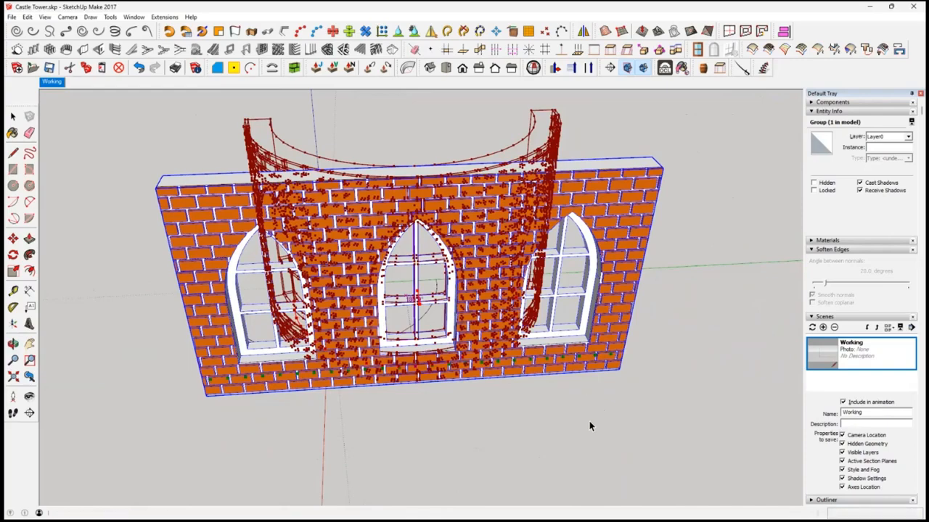
# Select the leftover flat wall face geometry with its window outlines beside the curved wall and delete it.
pyautogui.moveTo(589, 420); pyautogui.dragTo(435, 420, button='middle')
pyautogui.moveTo(466, 410); pyautogui.dragTo(745, 335, button='middle')
pyautogui.tripleClick(587, 249)
pyautogui.moveTo(587, 249); pyautogui.dragTo(632, 304, button='middle')
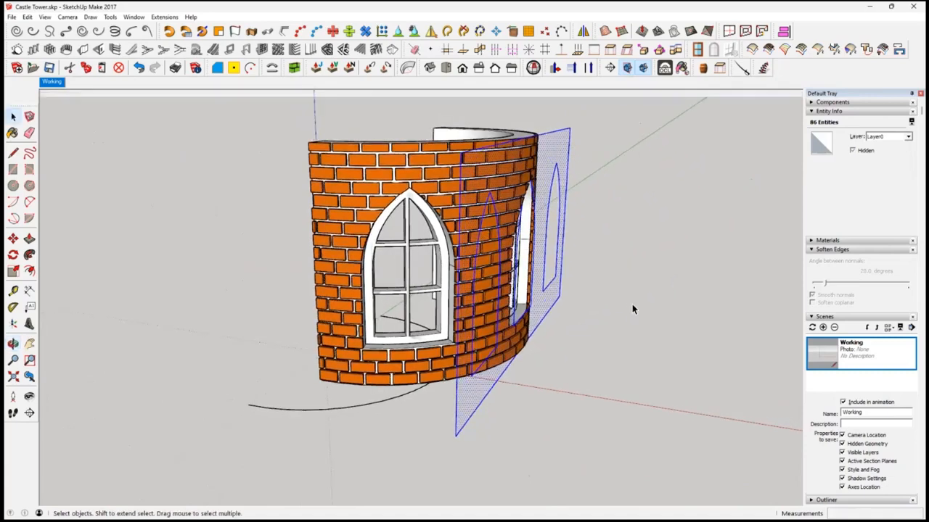
pyautogui.click(592, 325)
# Move the curved wall so the middle of its outer bottom edge sits on the midpoint of the ground arc.
pyautogui.moveTo(551, 382); pyautogui.dragTo(679, 395, button='middle')
pyautogui.moveTo(450, 247); pyautogui.dragTo(624, 367, button='middle')
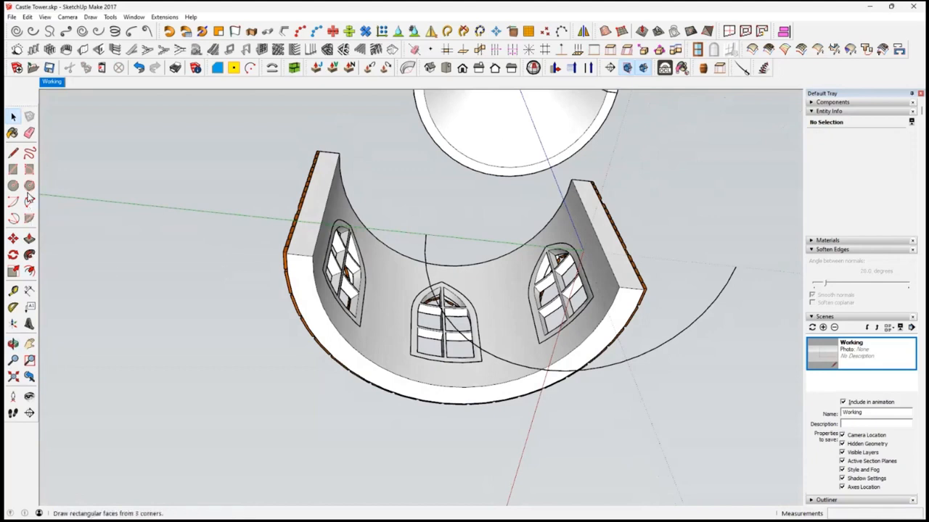
pyautogui.click(452, 404)
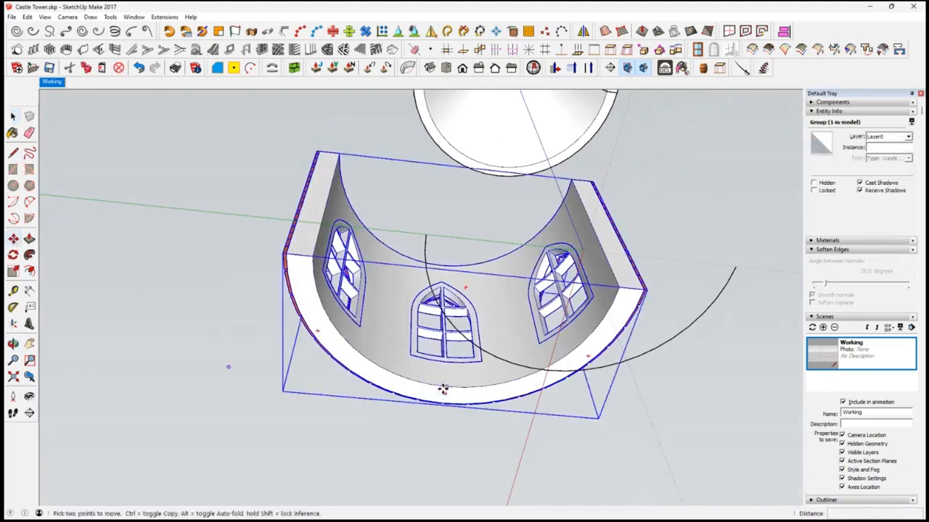
pyautogui.click(573, 387)
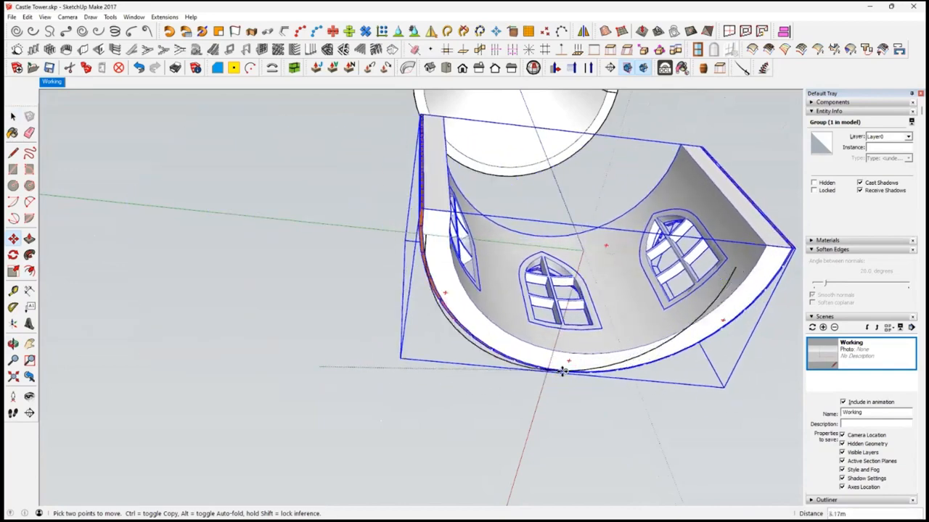
pyautogui.moveTo(563, 371); pyautogui.dragTo(555, 332, button='middle')
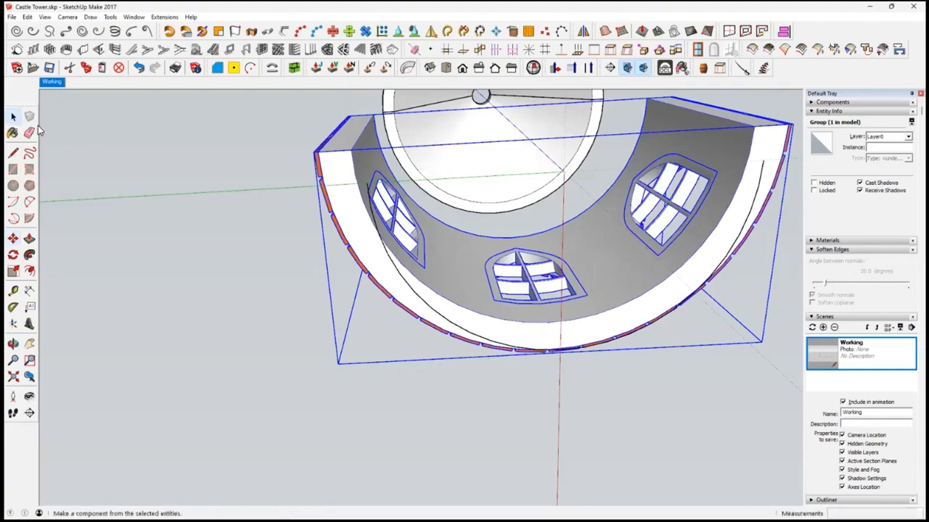
# Mirror the curved wall half with a green scale of -1 and paste a copy of the original half in place.
pyautogui.moveTo(239, 232); pyautogui.dragTo(445, 240, button='middle')
pyautogui.click(601, 363)
pyautogui.click(460, 287)
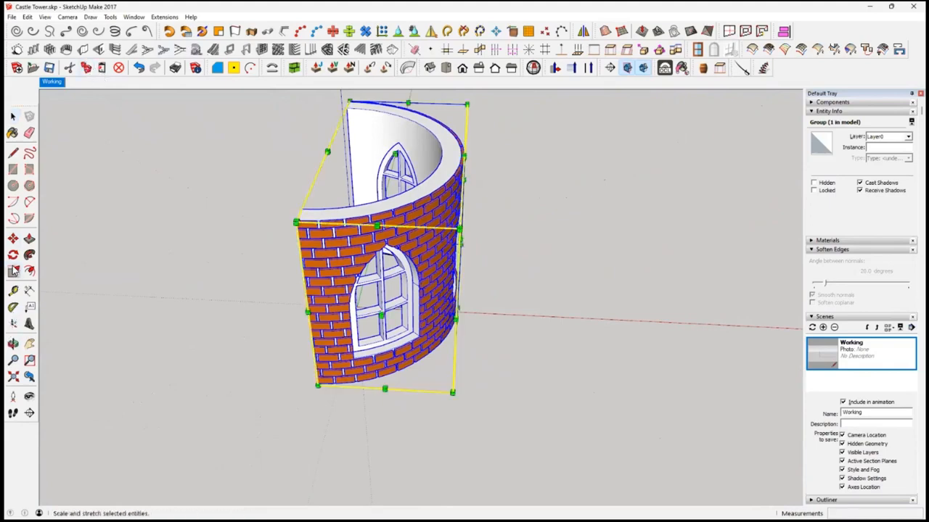
pyautogui.moveTo(408, 228); pyautogui.dragTo(459, 232, button='middle')
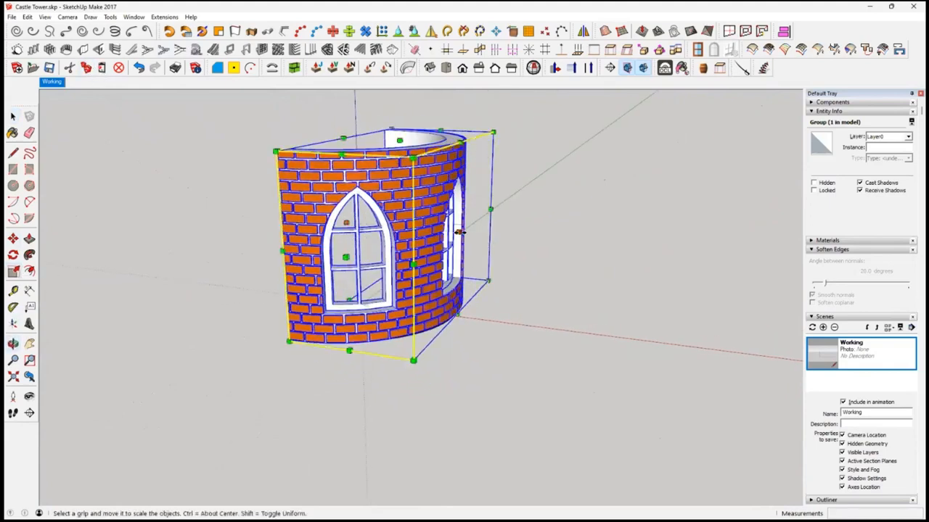
pyautogui.moveTo(459, 232); pyautogui.dragTo(234, 218)
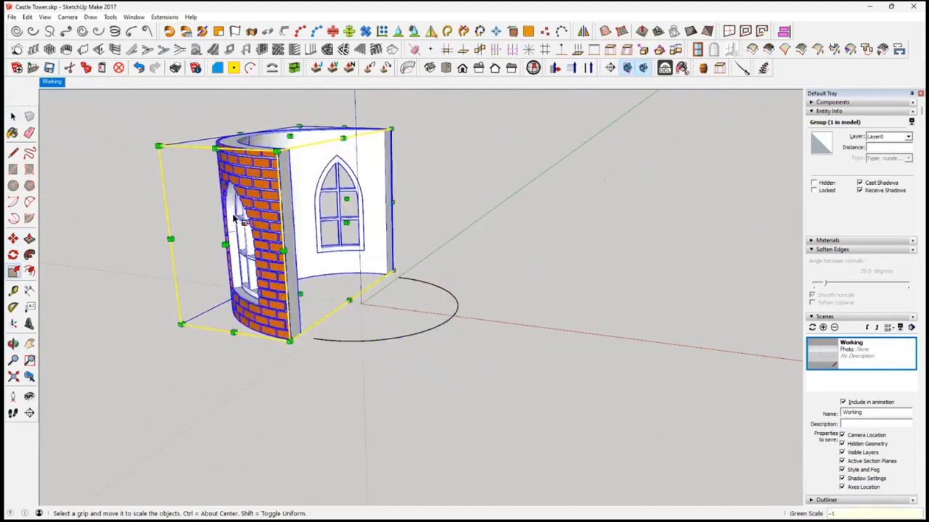
pyautogui.click(27, 16)
pyautogui.click(69, 84)
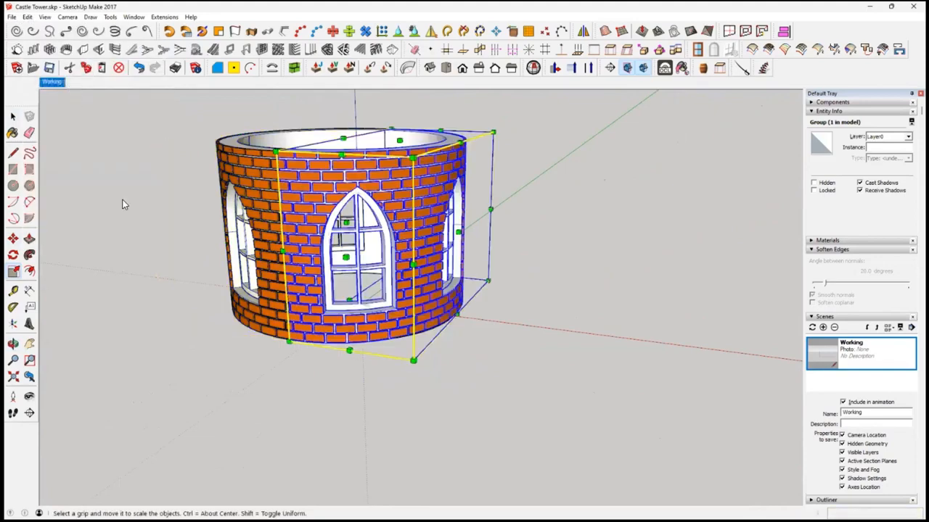
pyautogui.press('space')
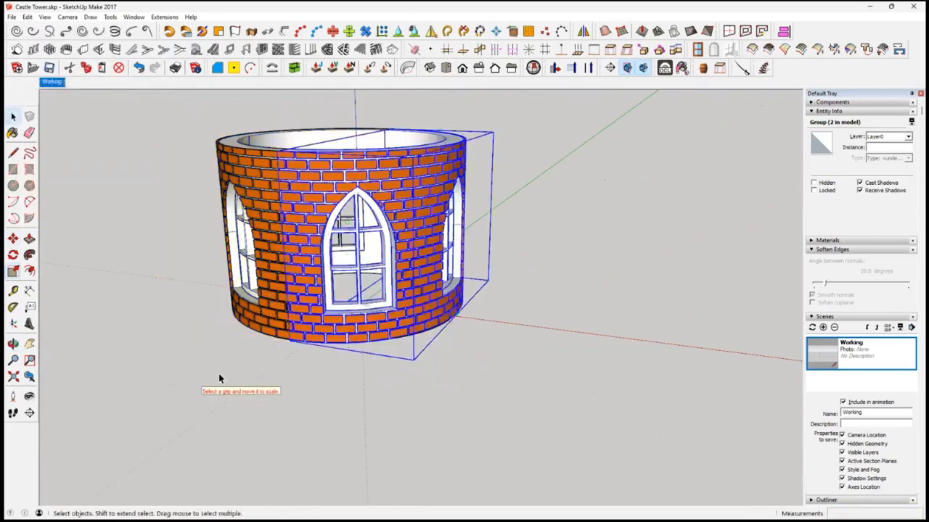
# Combine the two curved wall halves into one group.
pyautogui.click(259, 338)
pyautogui.moveTo(259, 338); pyautogui.dragTo(333, 330, button='middle')
pyautogui.click(345, 327)
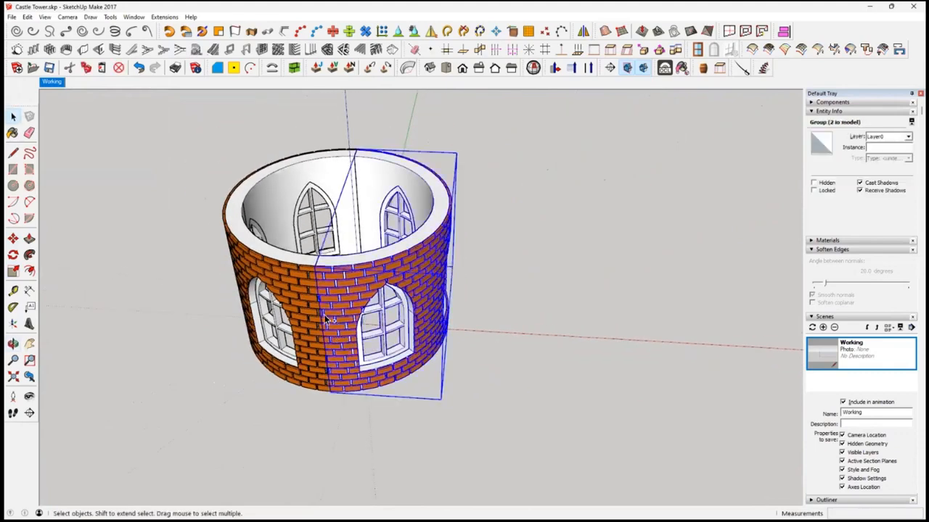
pyautogui.keyDown('shift'); pyautogui.click(287, 287); pyautogui.keyUp('shift')
pyautogui.rightClick(289, 282)
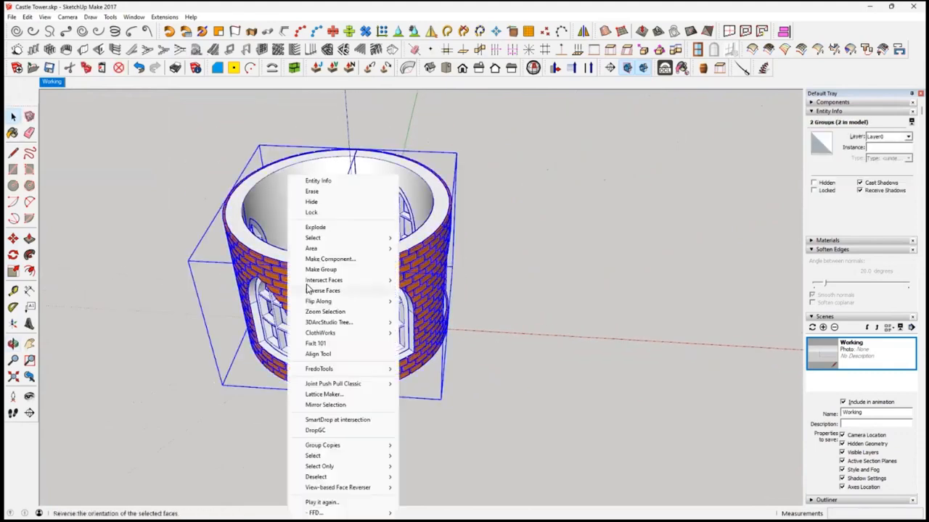
pyautogui.click(320, 270)
# Lower the cone roof along the blue axis onto the top of the round tower wall.
pyautogui.moveTo(488, 473); pyautogui.dragTo(368, 262, button='middle')
pyautogui.scroll(-3, 375, 155)
pyautogui.keyDown('shift'); pyautogui.moveTo(375, 156); pyautogui.dragTo(327, 141, button='middle'); pyautogui.keyUp('shift')
pyautogui.click(346, 149)
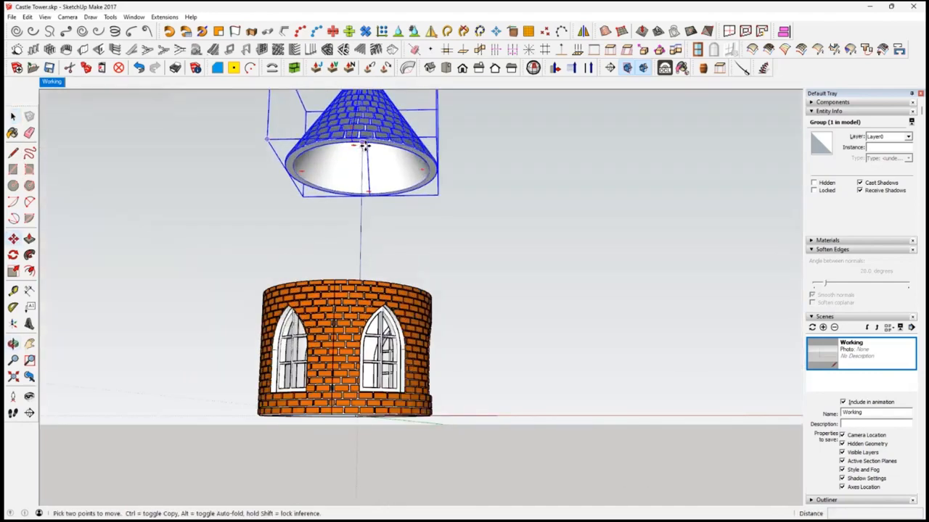
pyautogui.click(365, 146)
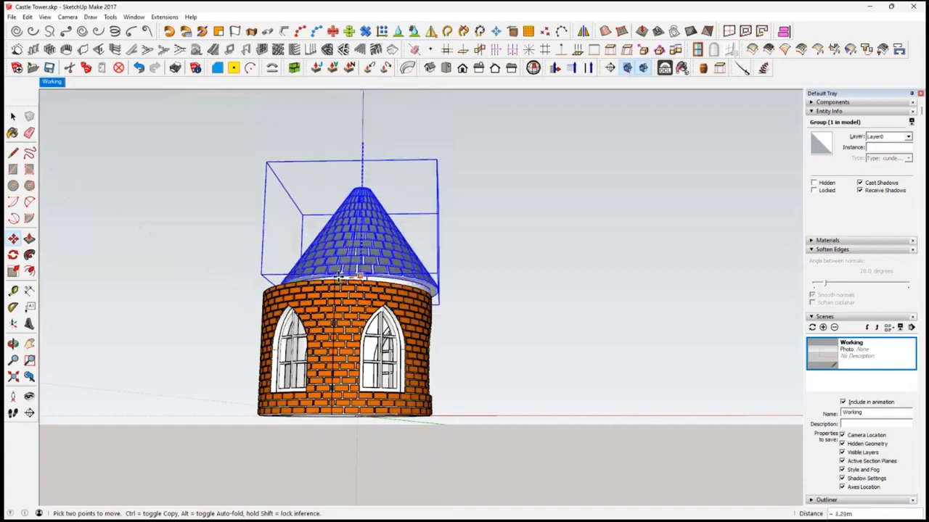
pyautogui.scroll(2, 338, 275)
# Move the misaligned cone roof sideways off the tower wall.
pyautogui.moveTo(358, 263); pyautogui.dragTo(336, 321, button='middle')
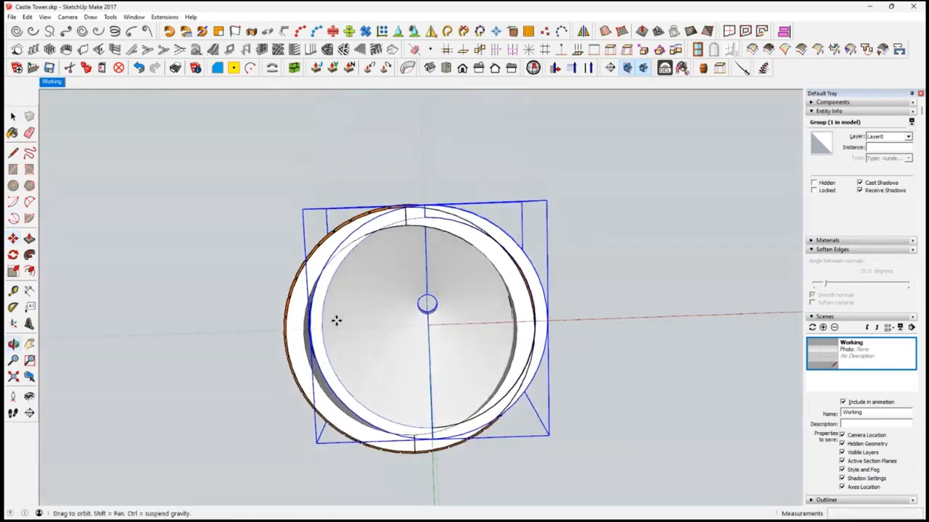
pyautogui.click(295, 334)
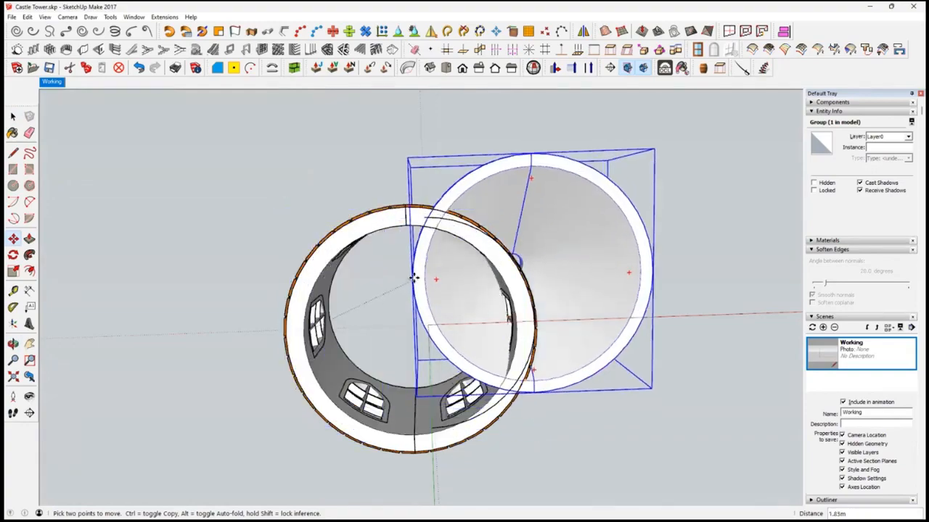
pyautogui.moveTo(589, 224); pyautogui.dragTo(580, 474, button='middle')
pyautogui.moveTo(582, 312); pyautogui.dragTo(589, 450, button='middle')
pyautogui.moveTo(493, 240); pyautogui.dragTo(486, 464, button='middle')
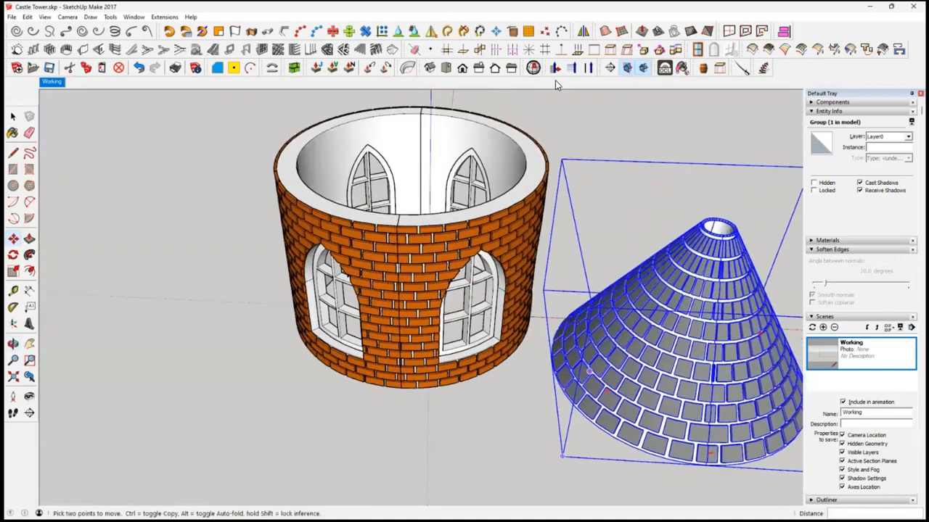
# Move the cone roof by a point on its bottom rim onto the seam at the tower wall's top inner edge.
pyautogui.keyDown('shift'); pyautogui.moveTo(656, 209); pyautogui.dragTo(551, 176, button='middle'); pyautogui.keyUp('shift')
pyautogui.keyDown('shift'); pyautogui.moveTo(635, 132); pyautogui.dragTo(549, 176, button='middle'); pyautogui.keyUp('shift')
pyautogui.moveTo(549, 327); pyautogui.dragTo(549, 172, button='middle')
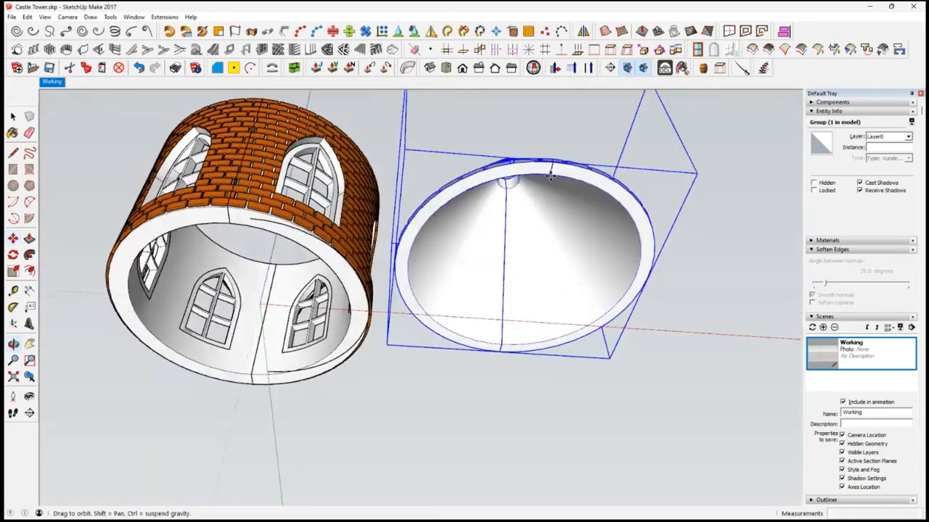
pyautogui.click(549, 174)
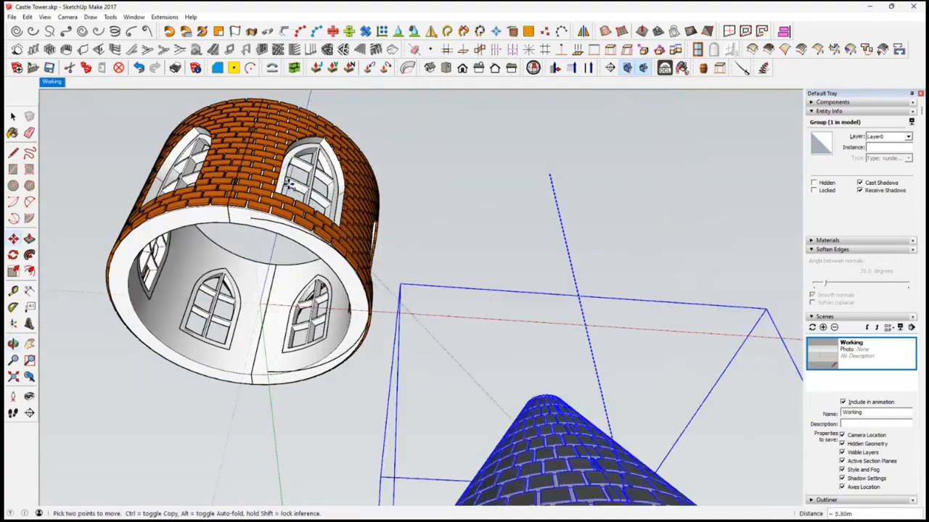
pyautogui.moveTo(213, 390); pyautogui.dragTo(291, 471, button='middle')
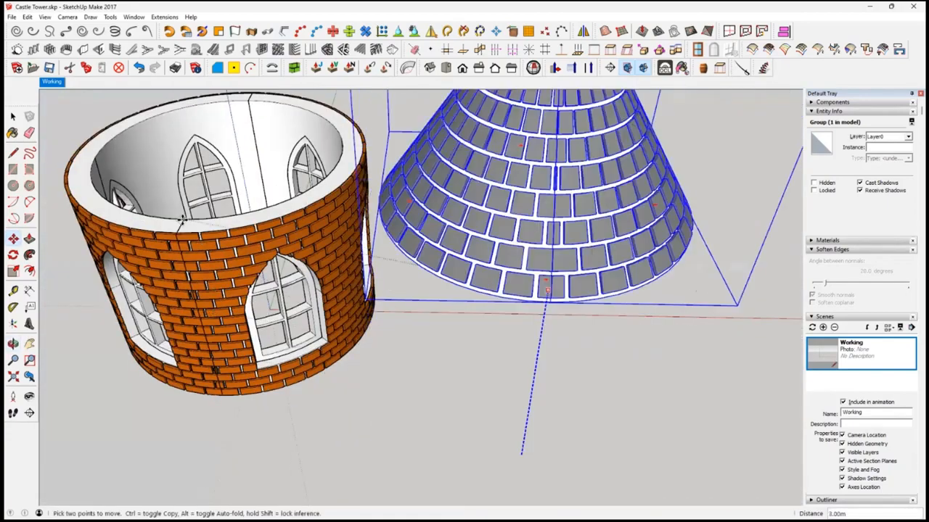
pyautogui.click(181, 220)
pyautogui.moveTo(361, 324); pyautogui.dragTo(478, 312, button='middle')
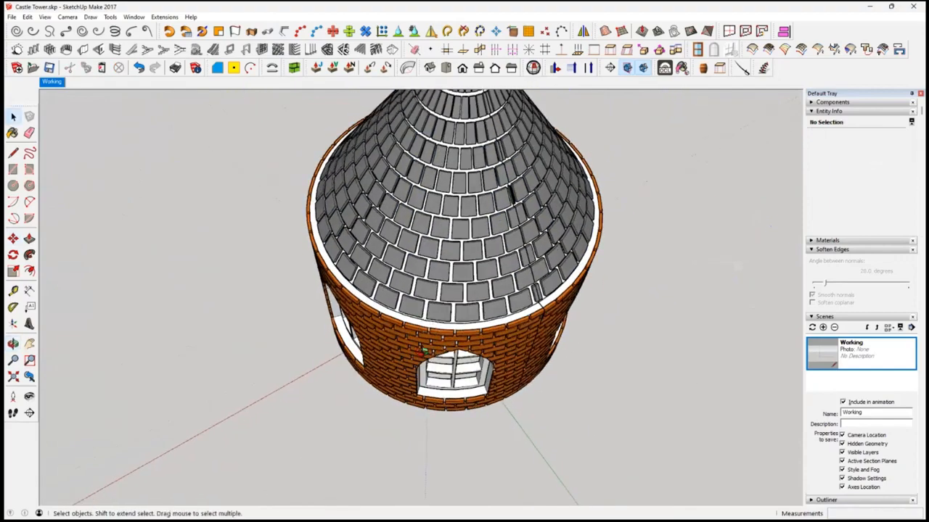
# Scale the cone roof uniformly about its centre by about 1.14 so it overhangs the tower wall.
pyautogui.moveTo(443, 396); pyautogui.dragTo(384, 283, button='middle')
pyautogui.scroll(-3, 404, 238)
pyautogui.click(348, 243)
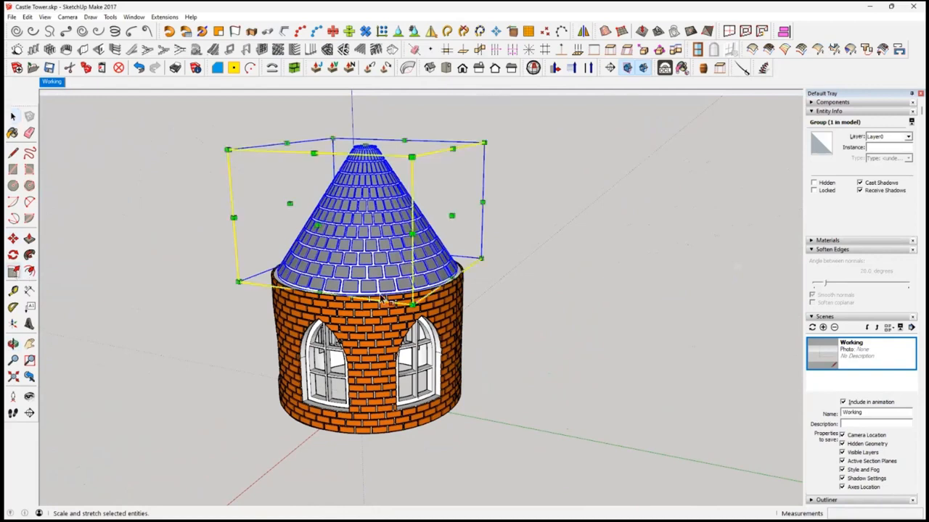
pyautogui.click(484, 148)
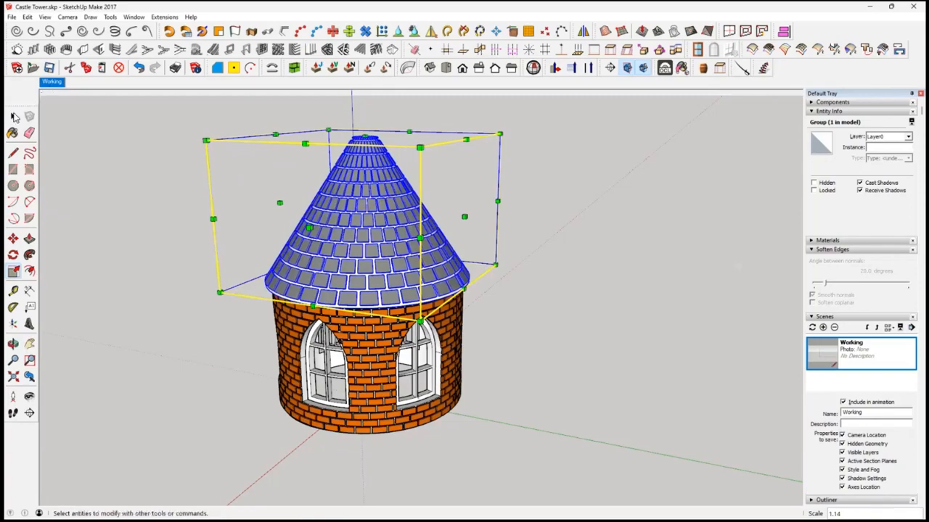
# Draw a circle with a 0.25 m radius on the ground along the green axis beside the tower.
pyautogui.click(13, 117)
pyautogui.click(552, 412)
pyautogui.moveTo(552, 411); pyautogui.dragTo(347, 332, button='middle')
pyautogui.scroll(8, 356, 286)
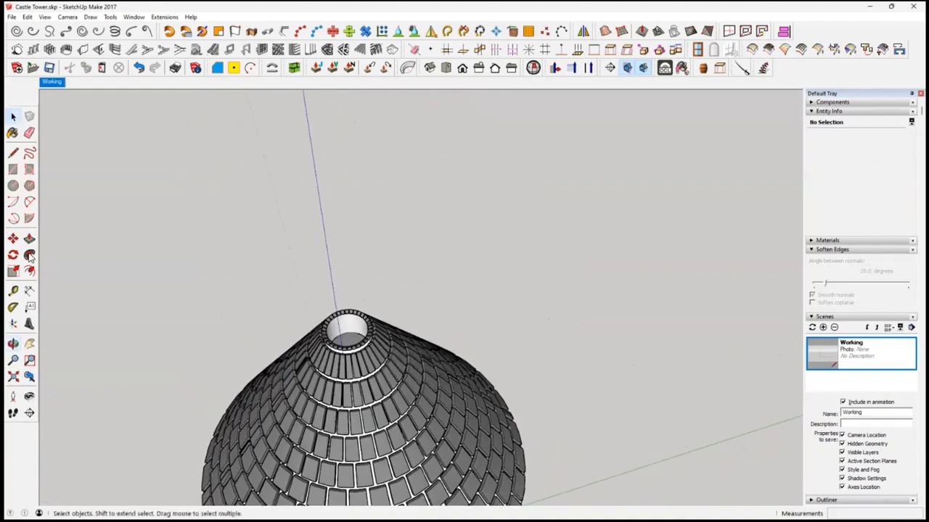
pyautogui.scroll(5, 338, 320)
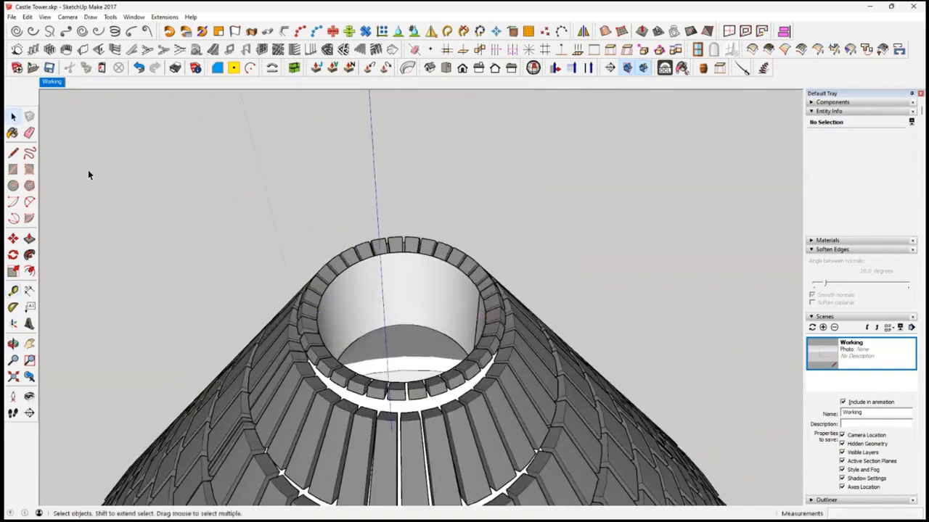
pyautogui.scroll(-8, 289, 288)
pyautogui.moveTo(288, 288); pyautogui.dragTo(441, 388, button='middle')
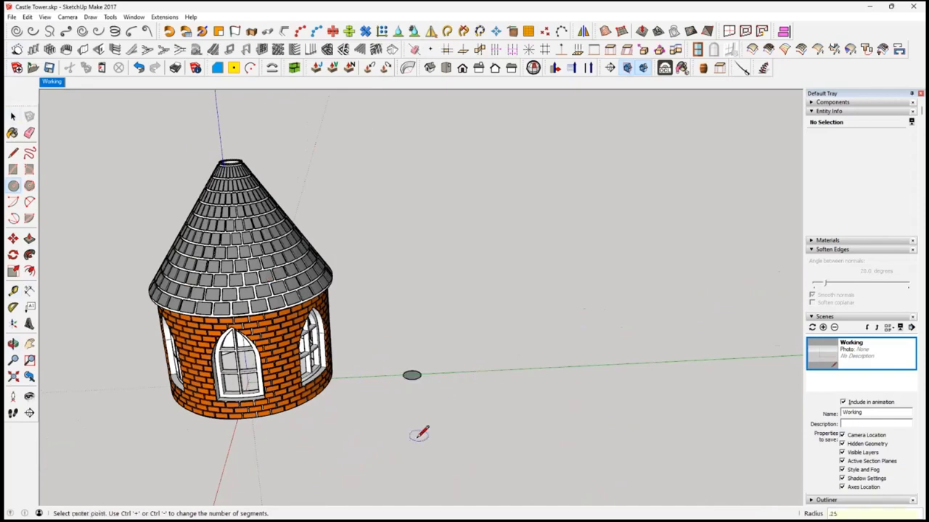
pyautogui.scroll(8, 425, 360)
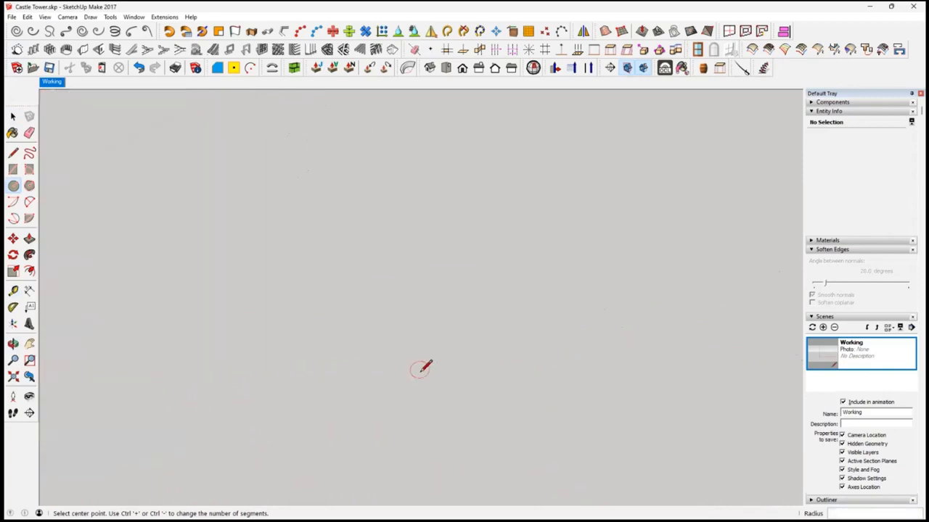
pyautogui.scroll(-2, 424, 368)
pyautogui.scroll(-3, 423, 365)
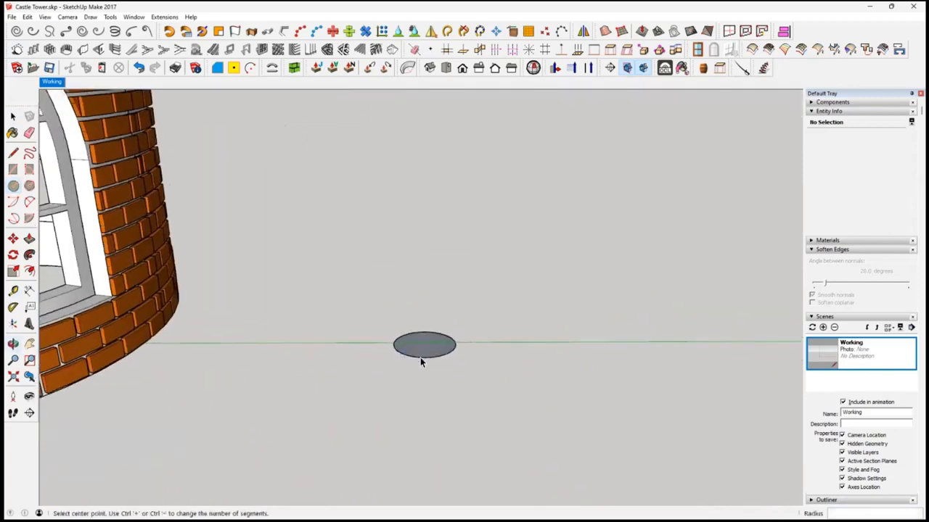
# Reverse the face of the small circle beside the tower.
pyautogui.click(424, 354)
pyautogui.scroll(3, 424, 352)
pyautogui.press('o')
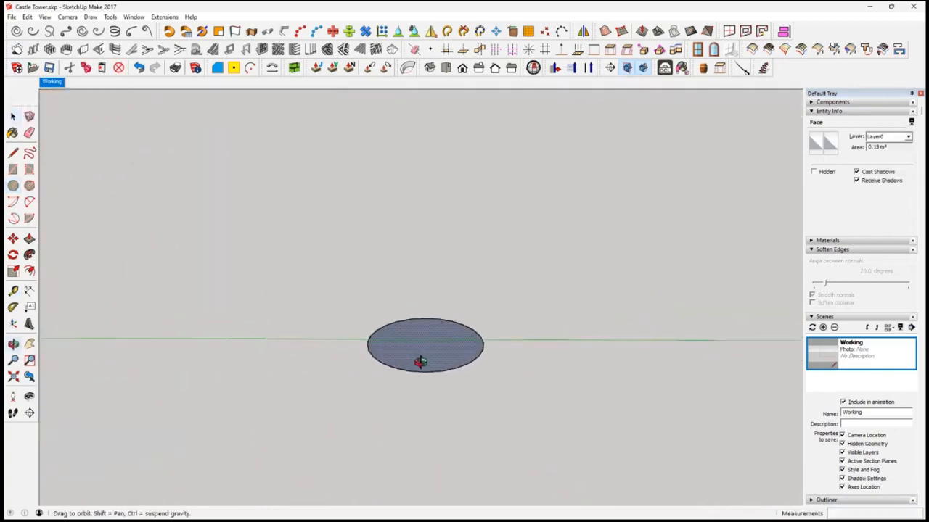
pyautogui.rightClick(424, 353)
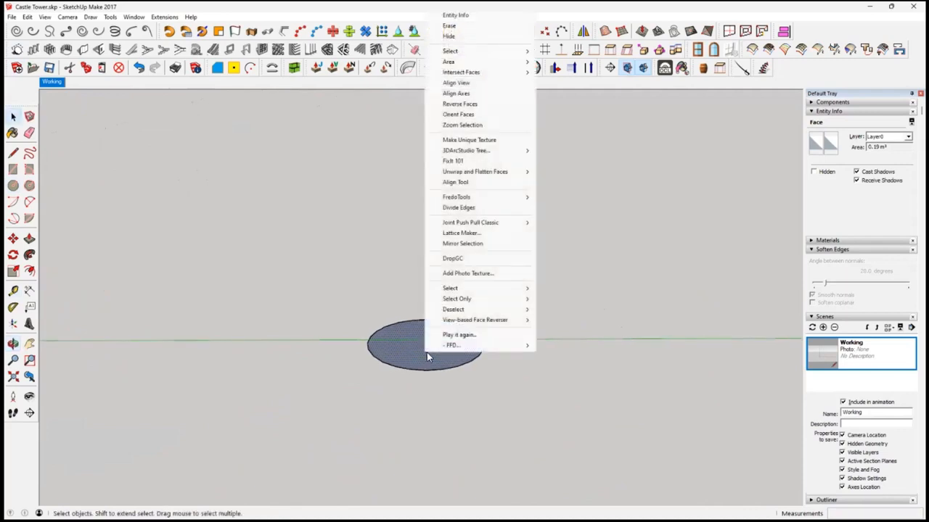
pyautogui.click(464, 105)
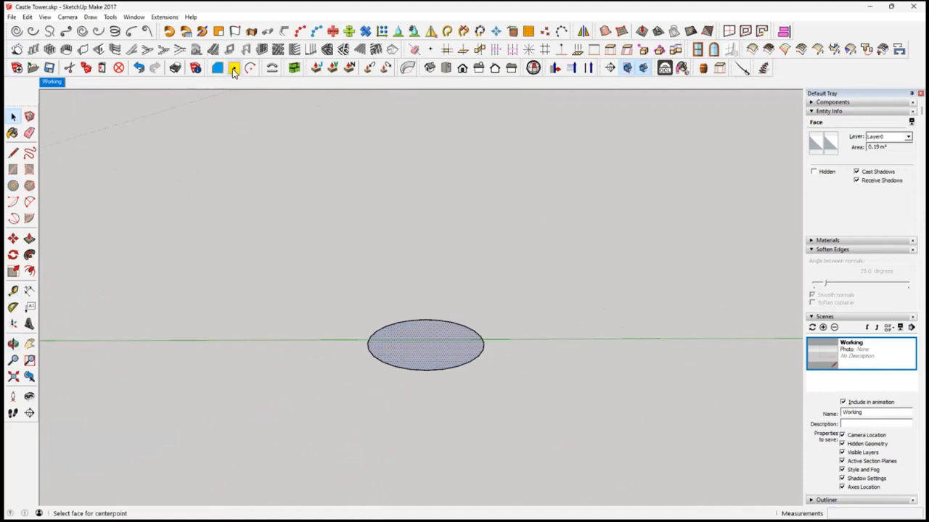
pyautogui.click(13, 153)
pyautogui.click(426, 342)
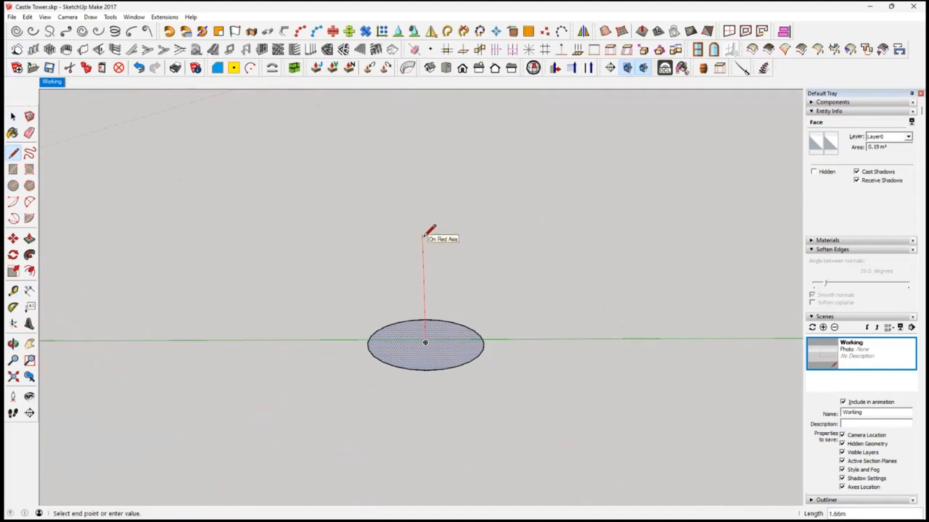
pyautogui.press('Up')
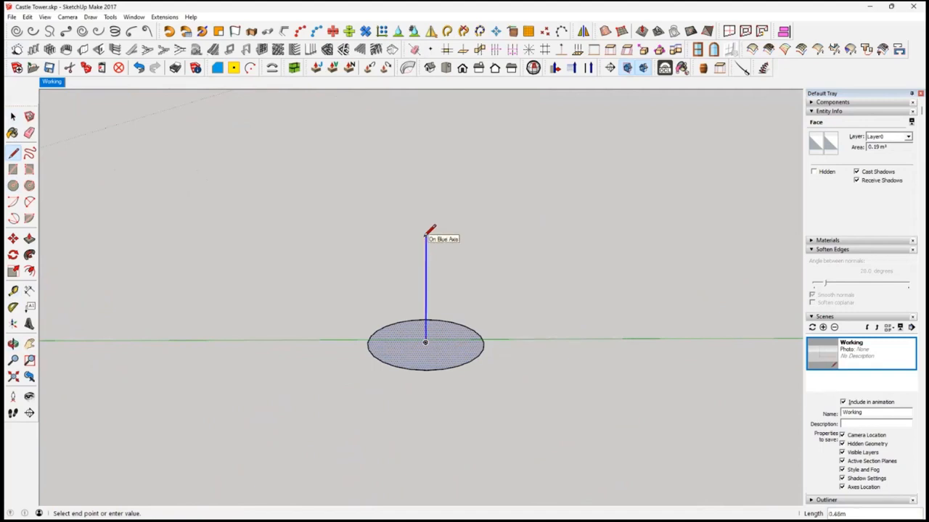
pyautogui.press('Right')
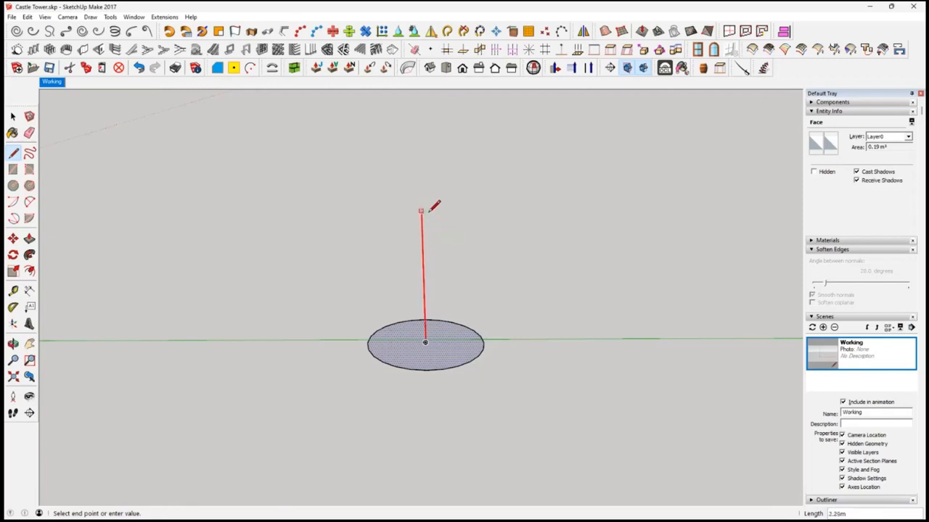
pyautogui.click(433, 207)
pyautogui.moveTo(496, 383)
pyautogui.mouseDown(button='middle')
pyautogui.moveTo(491, 371)
pyautogui.moveTo(355, 355)
pyautogui.moveTo(265, 308)
pyautogui.moveTo(667, 394)
pyautogui.moveTo(570, 358)
pyautogui.moveTo(612, 342)
pyautogui.mouseUp(button='middle')
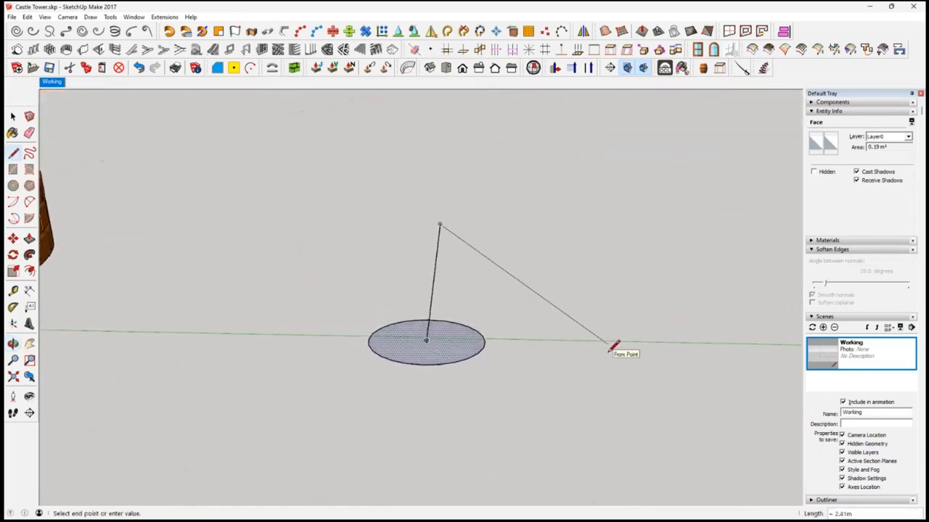
pyautogui.hotkey('ctrl', 'z')
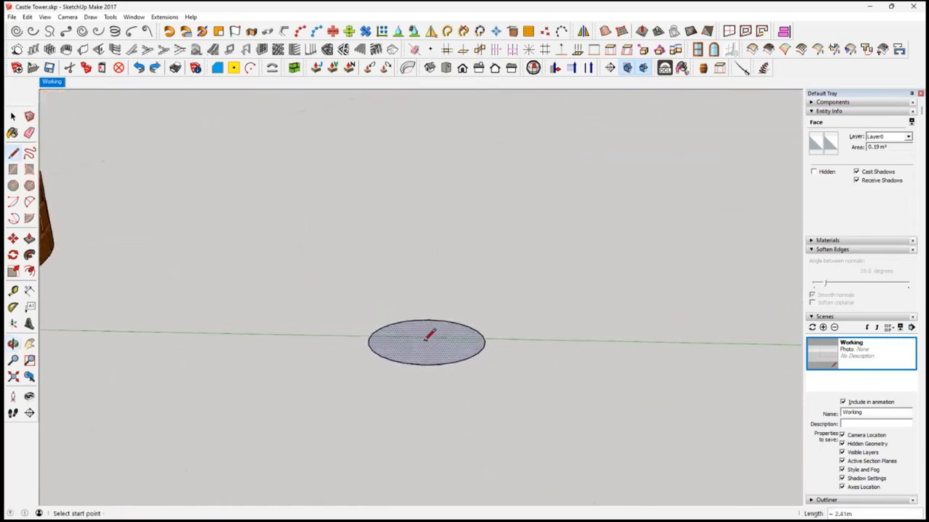
# Draw an upright right-triangle face from the circle's centre, about 0.57 m high, sloping down to the circle's edge and closing at the centre.
pyautogui.click(427, 341)
pyautogui.click(426, 207)
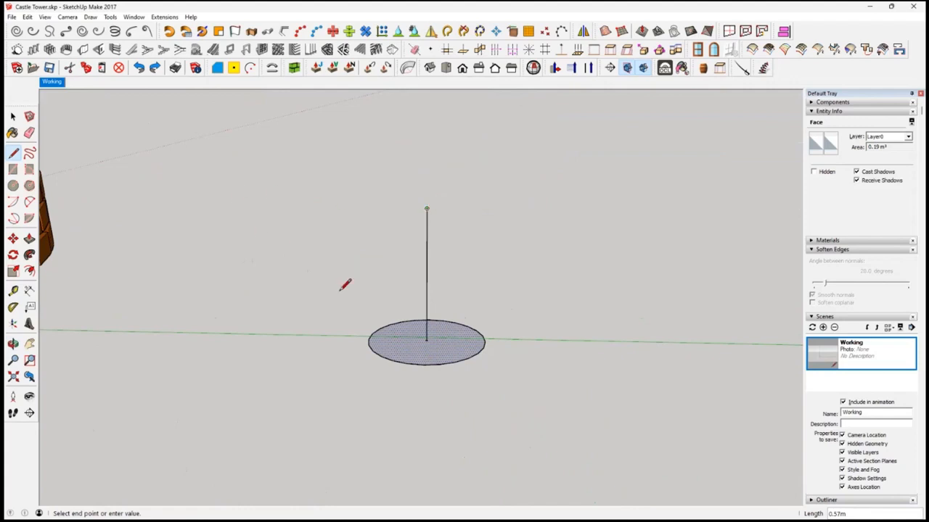
pyautogui.scroll(2, 430, 207)
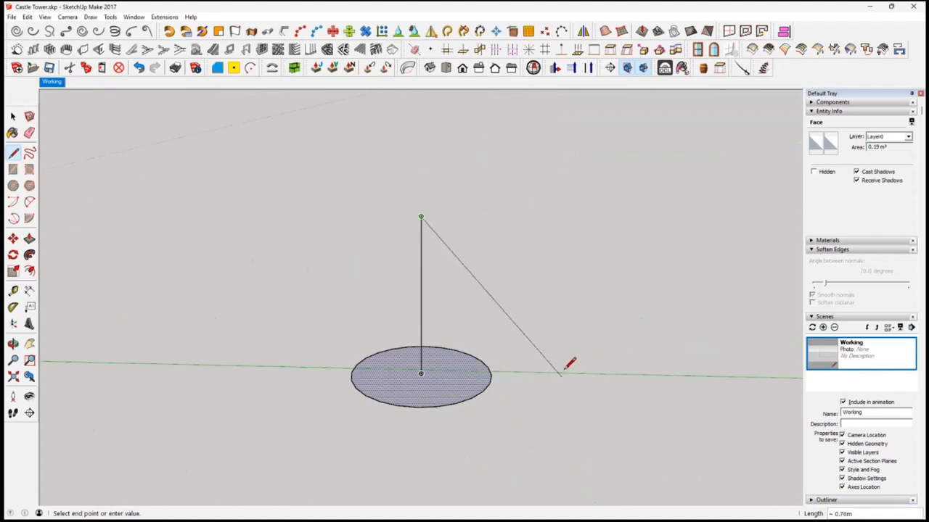
pyautogui.moveTo(546, 373); pyautogui.dragTo(503, 364, button='middle')
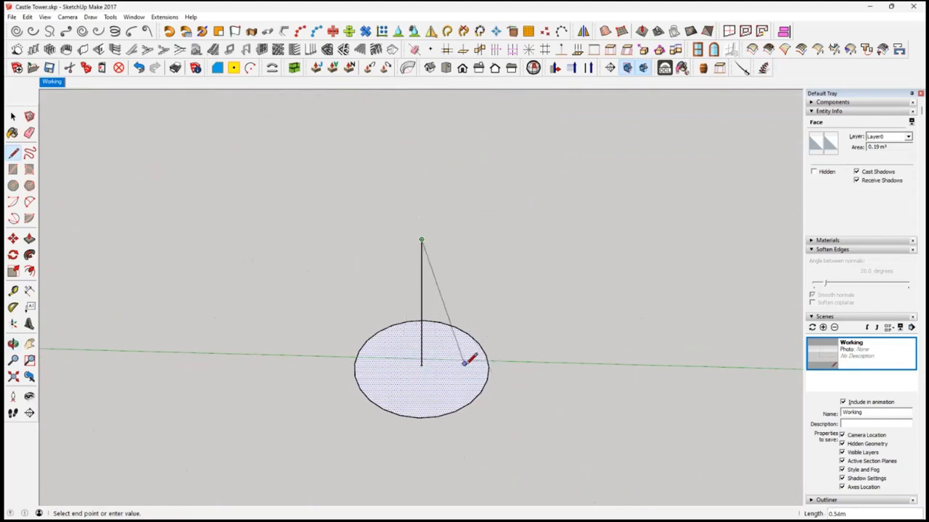
pyautogui.click(355, 362)
pyautogui.click(421, 364)
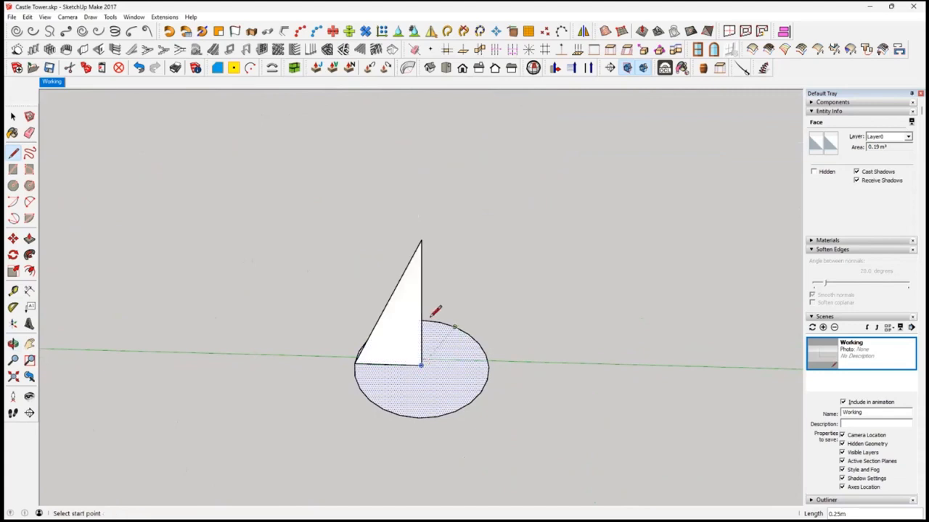
pyautogui.press('space')
# Draw a shallow arc bulging about 0.03 m outward from the triangle's apex down to a point inside its face.
pyautogui.moveTo(261, 286); pyautogui.dragTo(342, 271, button='middle')
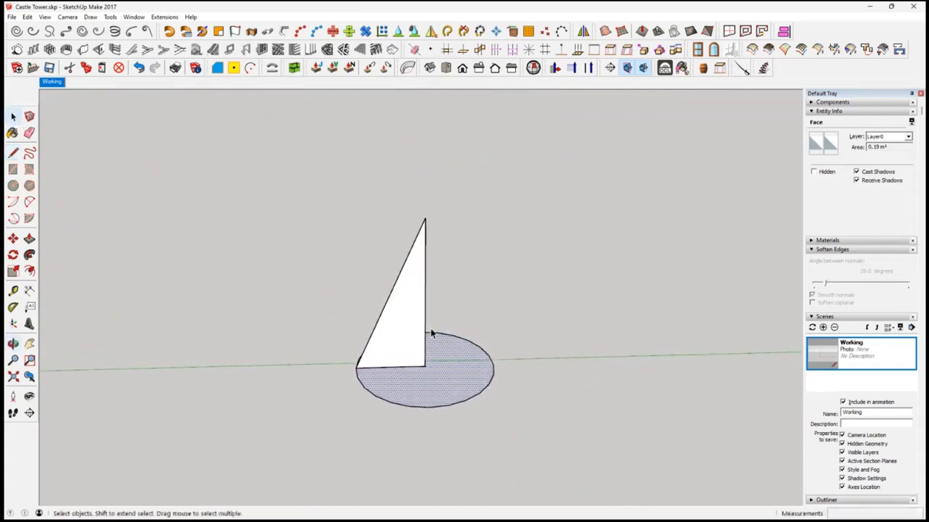
pyautogui.click(29, 201)
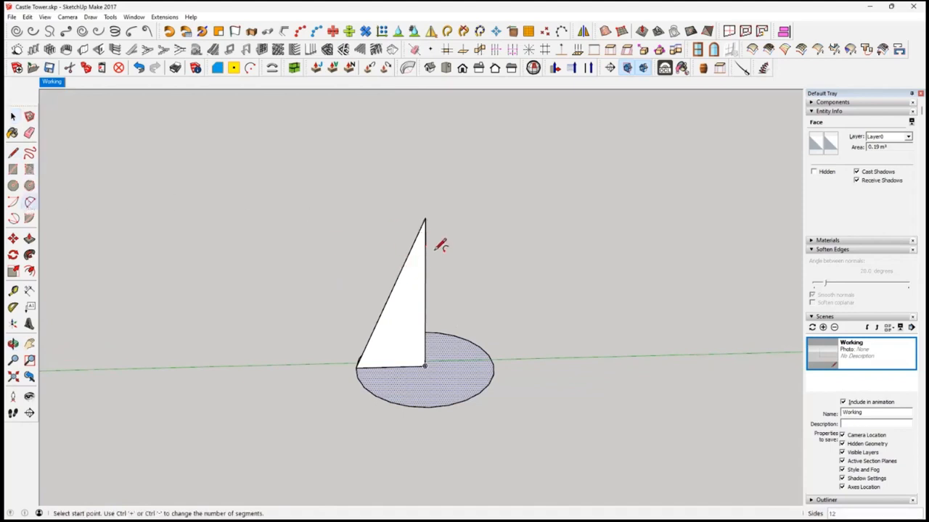
pyautogui.click(425, 219)
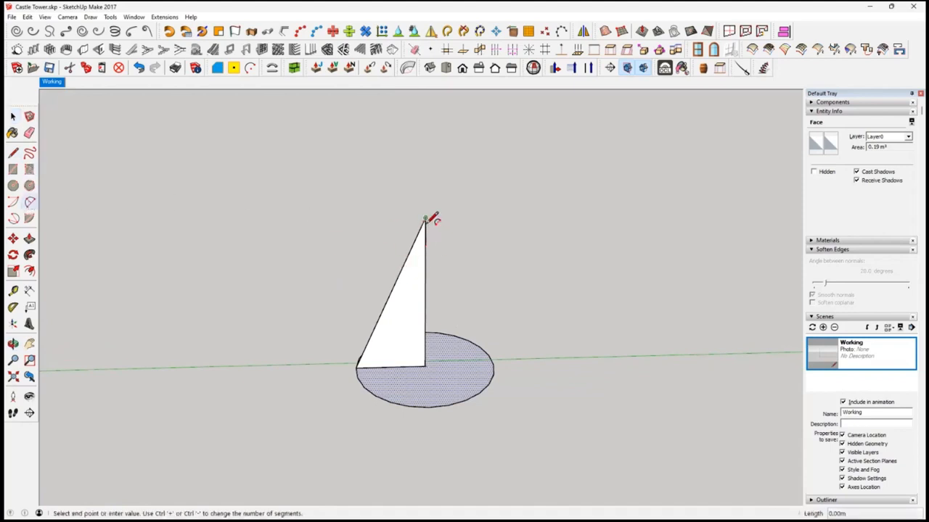
pyautogui.rightClick(411, 286)
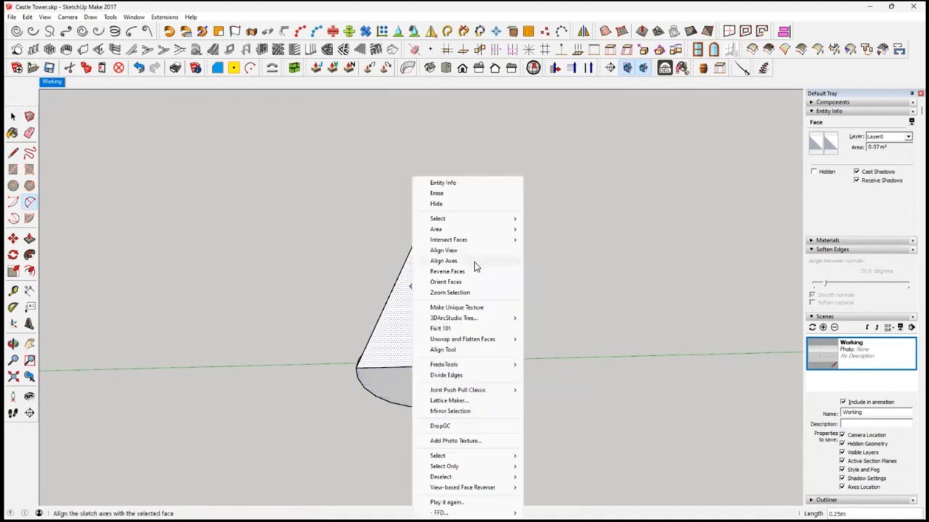
pyautogui.press('Escape')
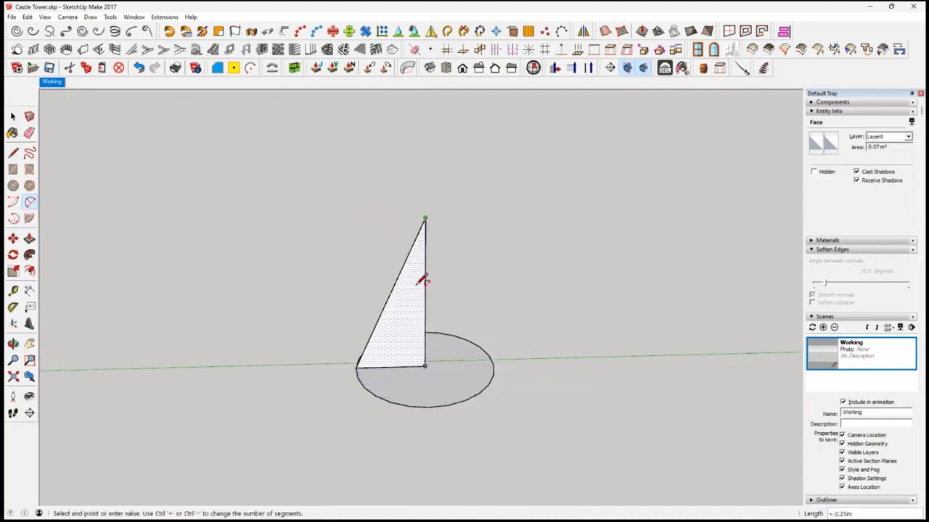
pyautogui.click(411, 285)
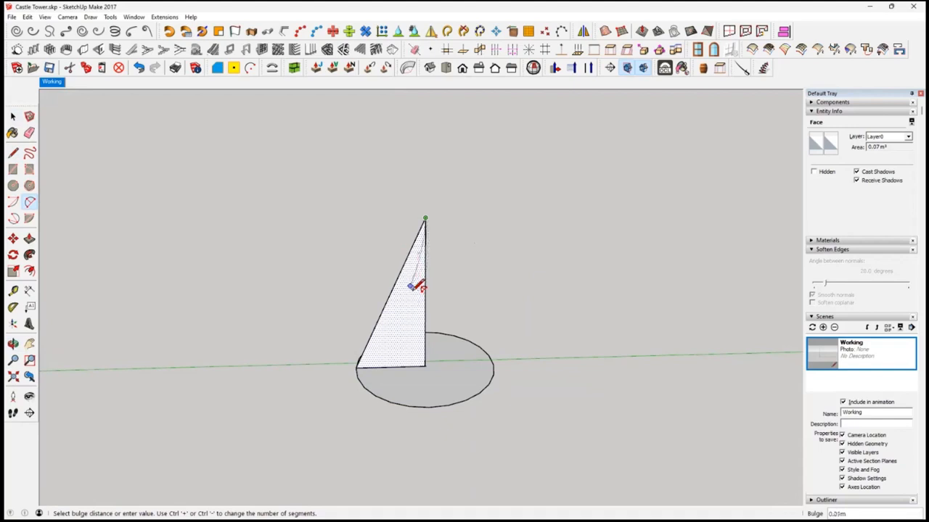
pyautogui.click(415, 286)
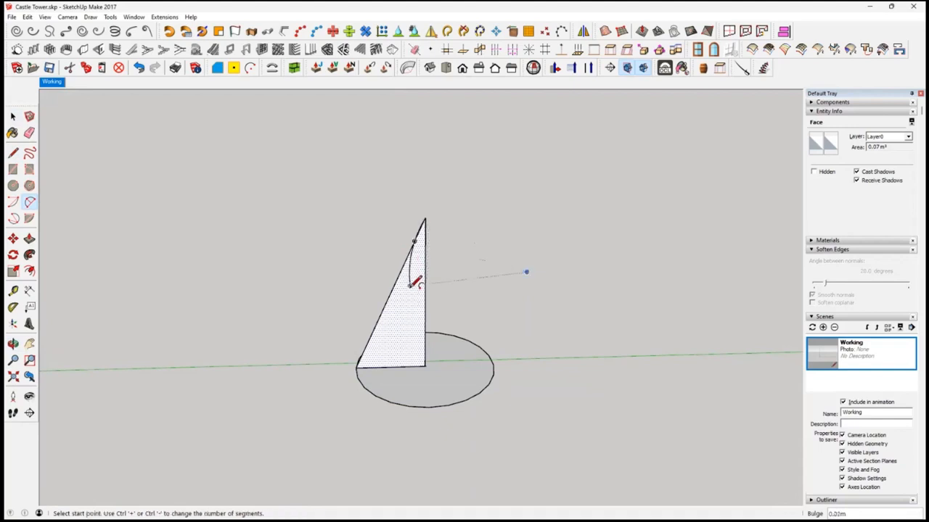
# Continue the finial profile with three end-to-end outward arcs down to the triangle's outer base corner, bulging about 0.02, 0.04 and 0.02 m.
pyautogui.click(411, 285)
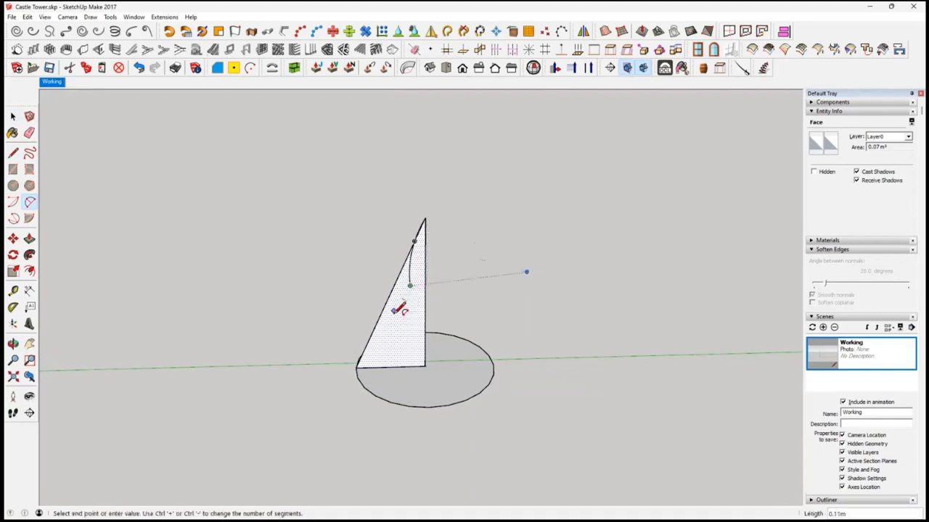
pyautogui.click(389, 315)
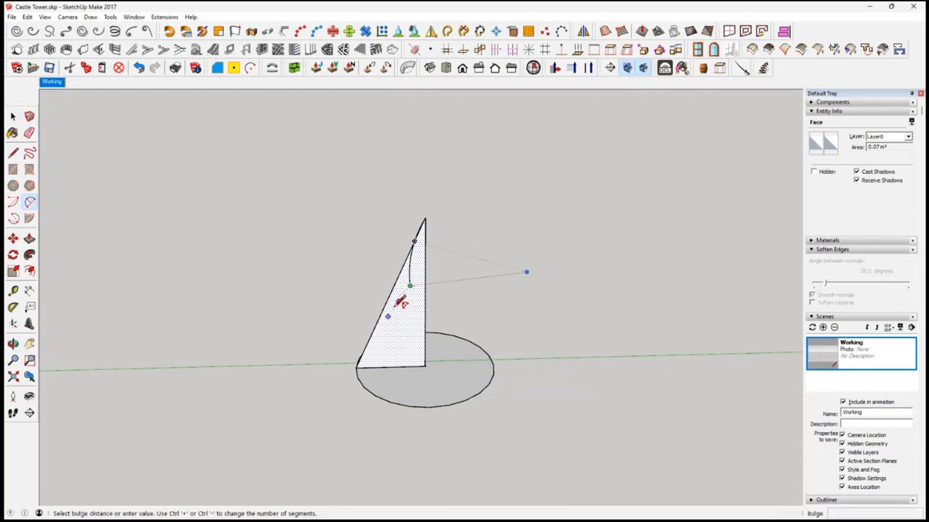
pyautogui.click(393, 300)
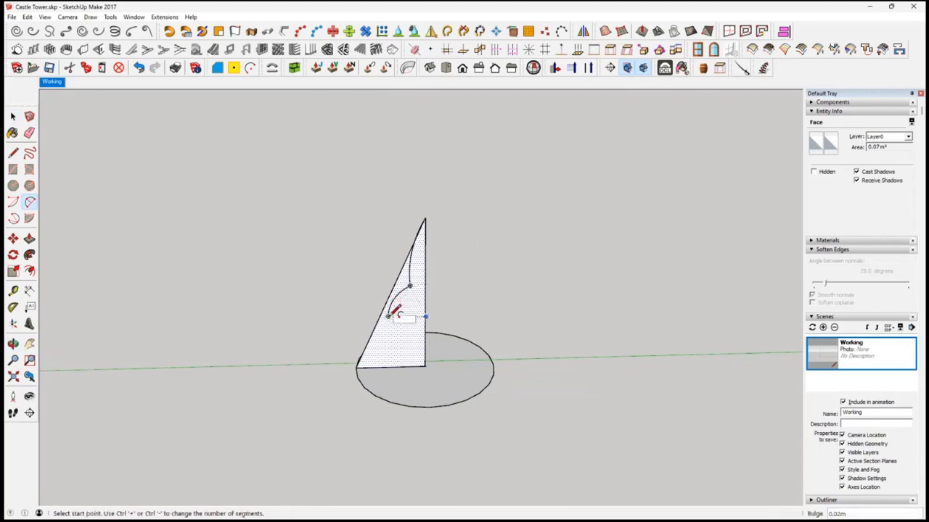
pyautogui.click(389, 317)
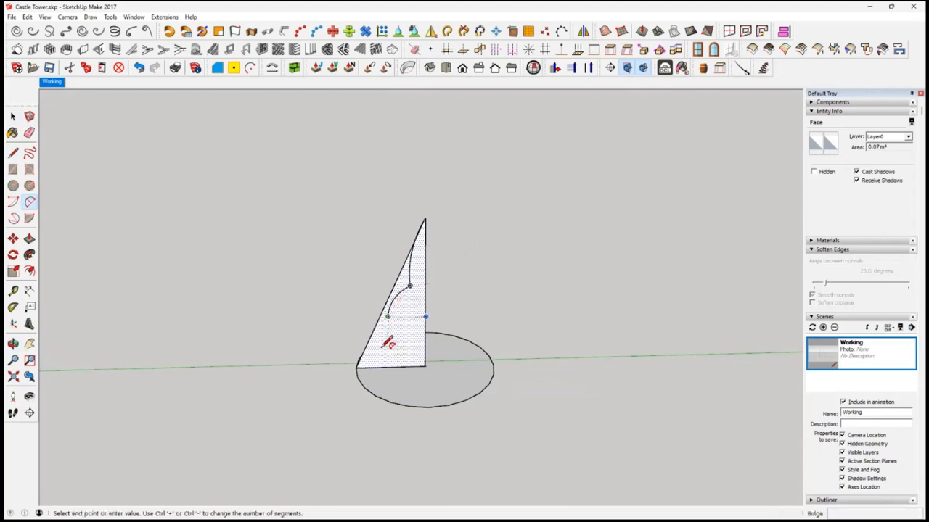
pyautogui.click(381, 339)
pyautogui.click(376, 348)
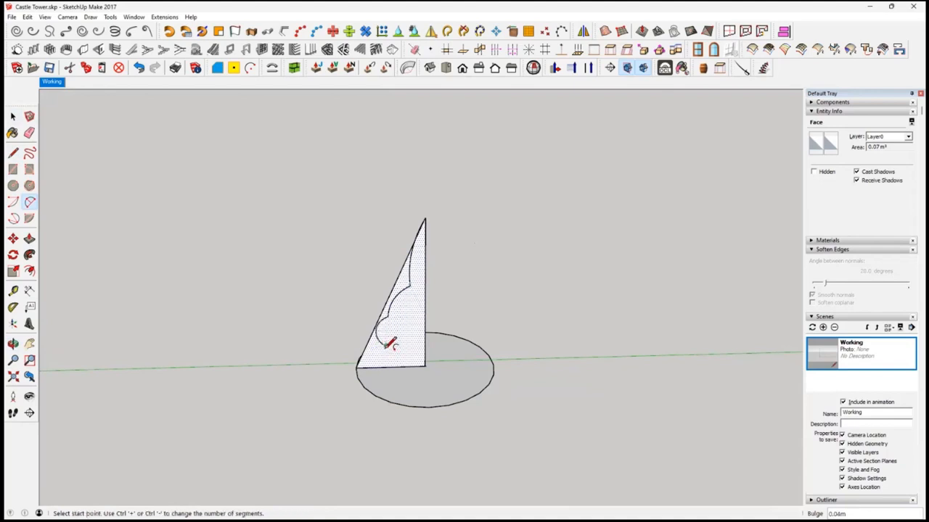
pyautogui.click(386, 345)
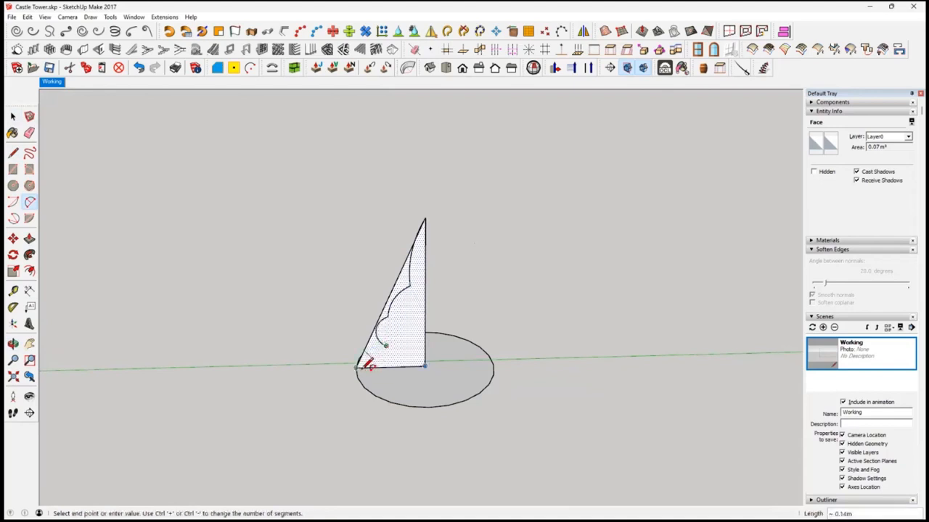
pyautogui.click(367, 366)
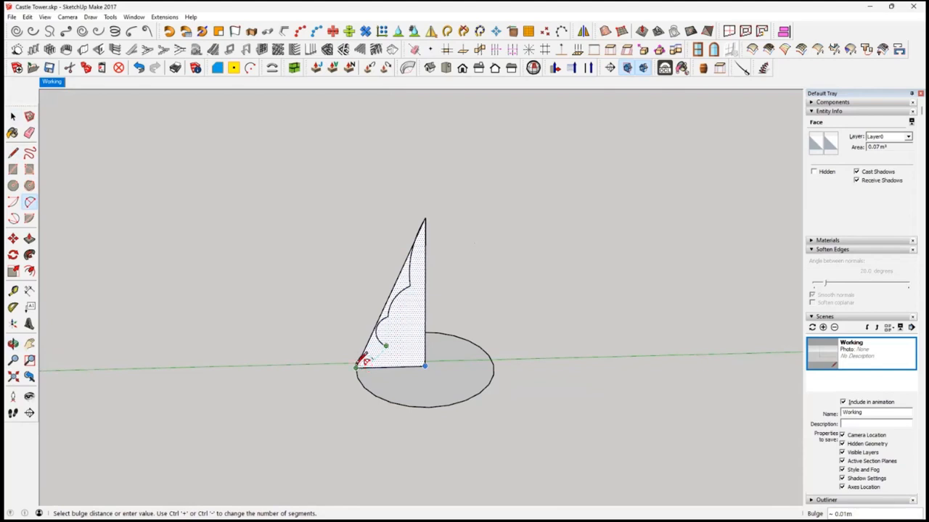
pyautogui.click(362, 364)
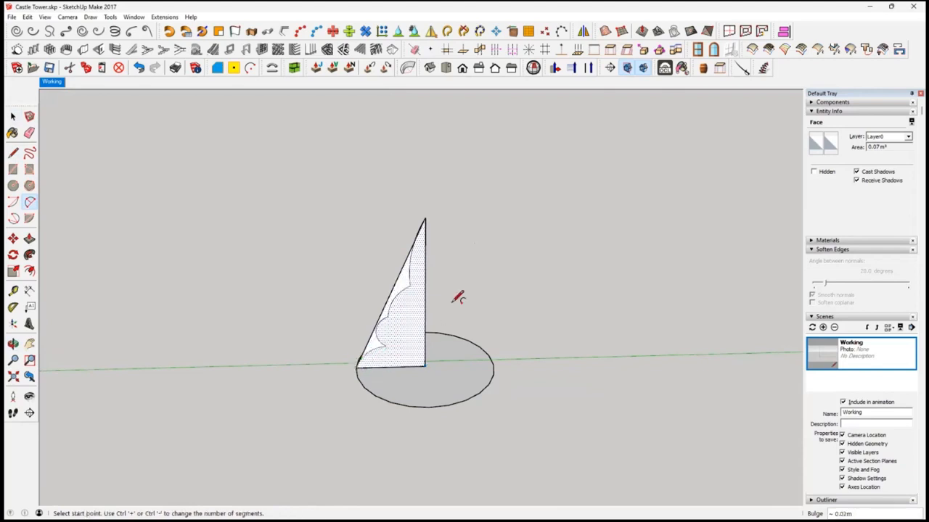
# Delete the triangle's sloping edge so only the curved finial profile remains above the circle.
pyautogui.press('space')
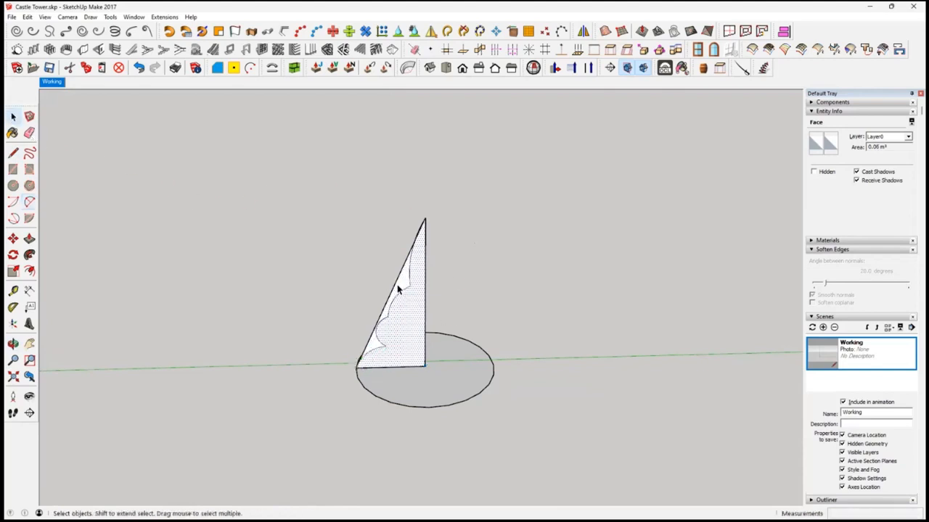
pyautogui.click(398, 285)
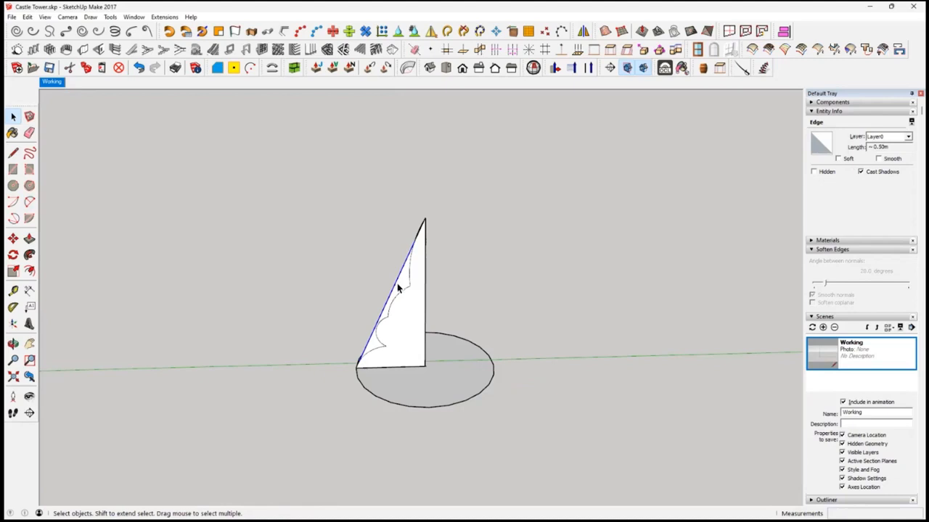
pyautogui.press('Delete')
pyautogui.moveTo(433, 305); pyautogui.dragTo(449, 251, button='middle')
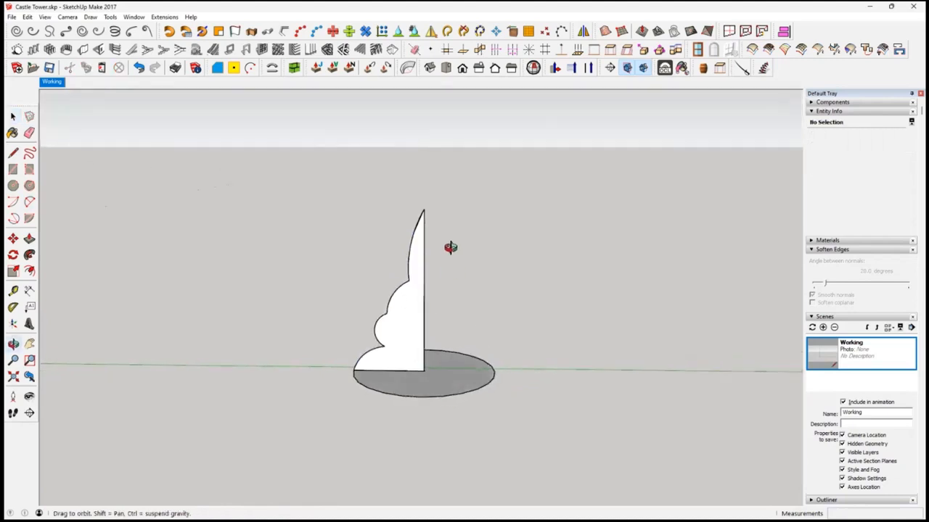
# Try to sweep the circle face with Follow Me using the finial profile face as the path, and undo it.
pyautogui.click(415, 352)
pyautogui.moveTo(415, 352); pyautogui.dragTo(428, 393, button='middle')
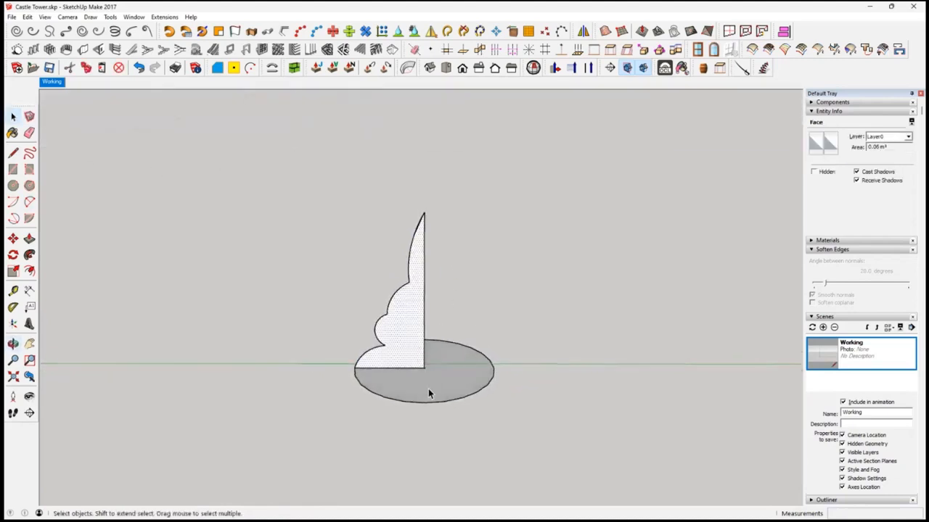
pyautogui.click(29, 254)
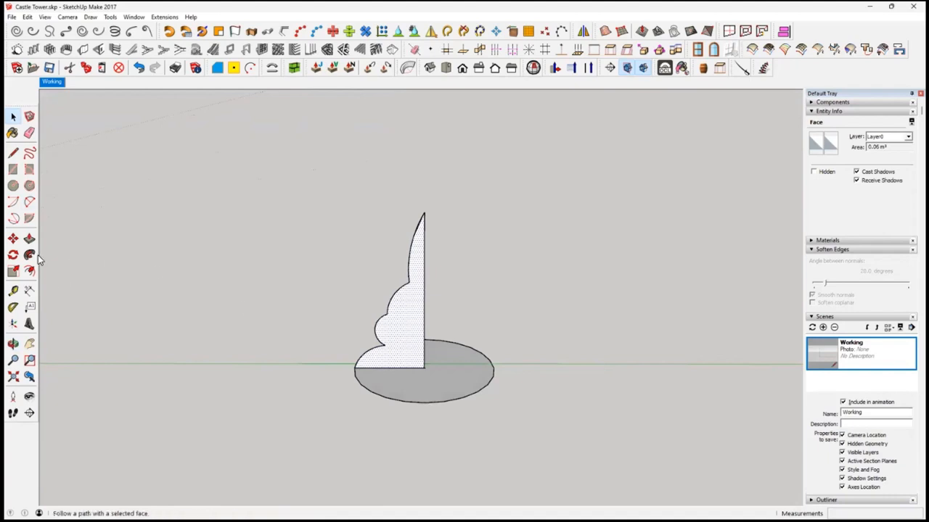
pyautogui.click(428, 396)
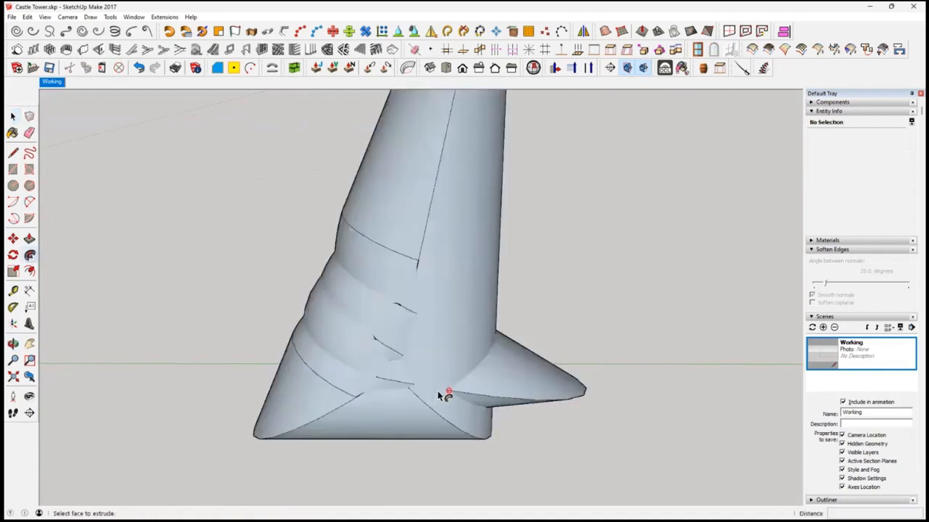
pyautogui.hotkey('ctrl', 'z')
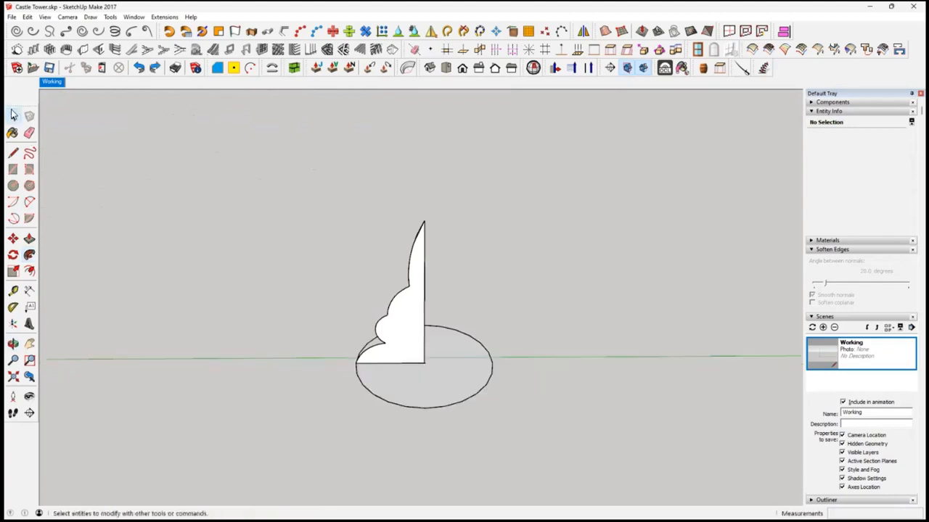
# Revolve the finial profile face around the circle's edge with Follow Me to form the solid finial.
pyautogui.click(12, 110)
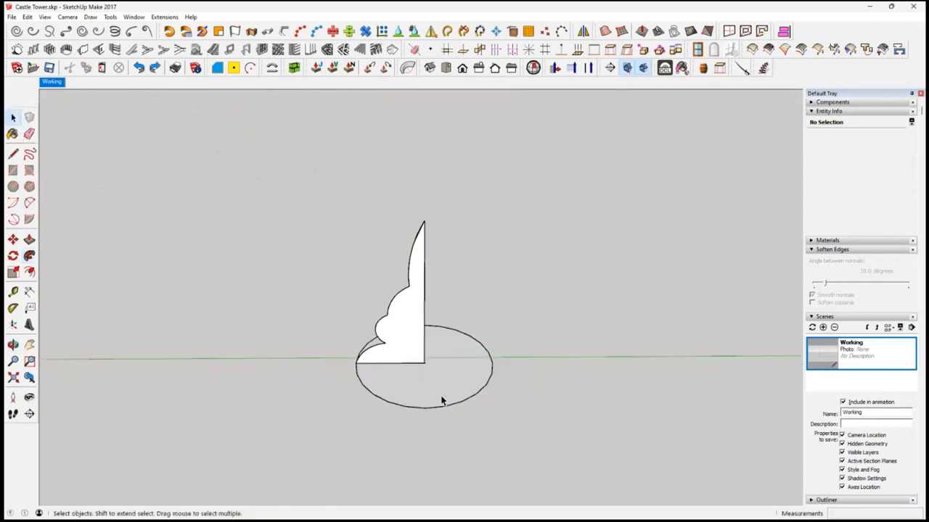
pyautogui.click(405, 344)
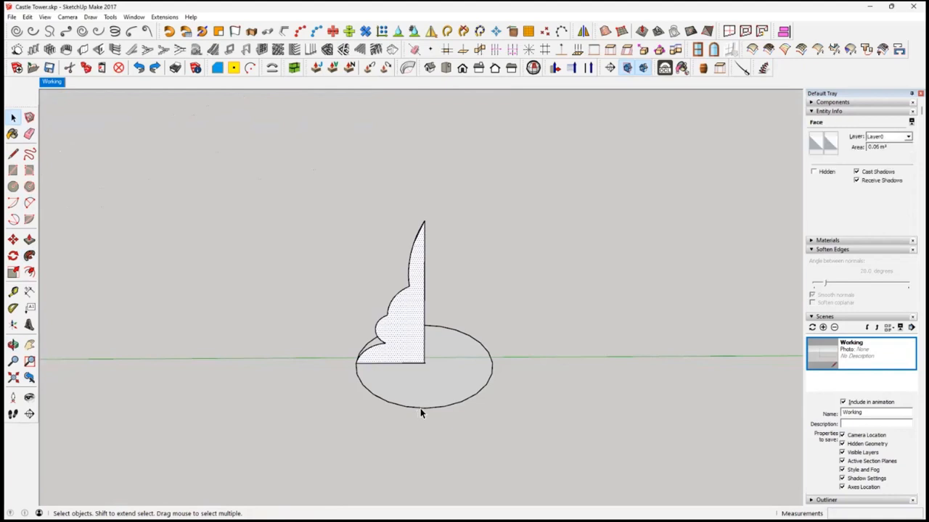
pyautogui.click(393, 445)
pyautogui.click(412, 406)
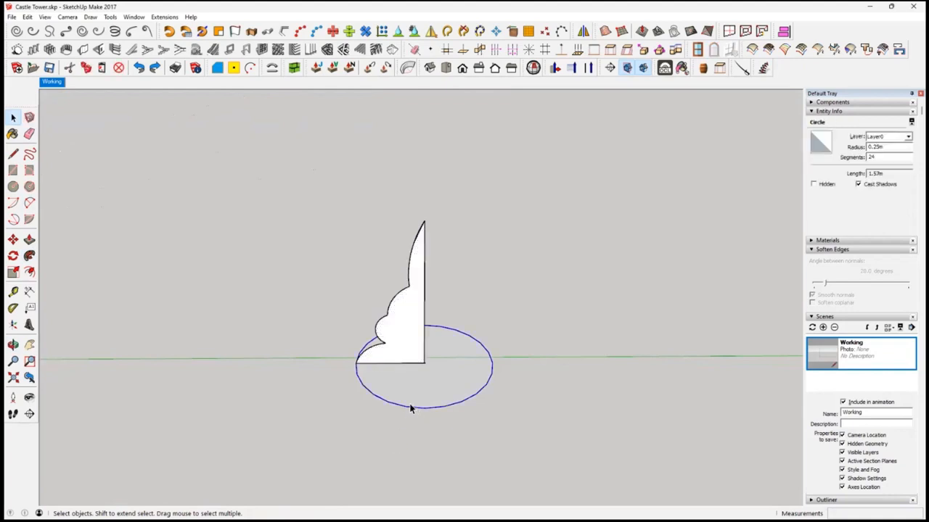
pyautogui.click(29, 256)
pyautogui.click(395, 338)
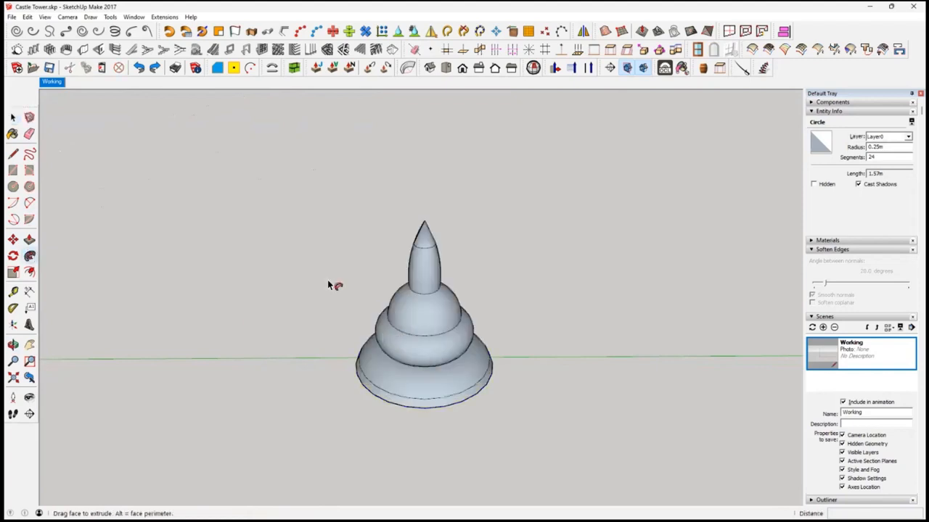
pyautogui.click(13, 117)
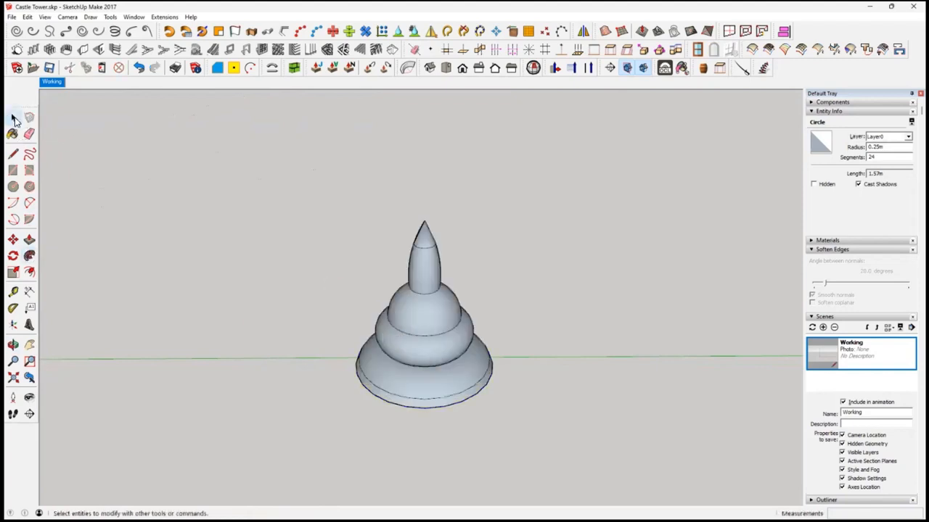
# Reverse the faces of the finial's middle ring so their front side points outward.
pyautogui.moveTo(415, 344)
pyautogui.mouseDown(button='middle')
pyautogui.moveTo(379, 133)
pyautogui.moveTo(359, 283)
pyautogui.moveTo(426, 335)
pyautogui.mouseUp(button='middle')
pyautogui.rightClick(434, 342)
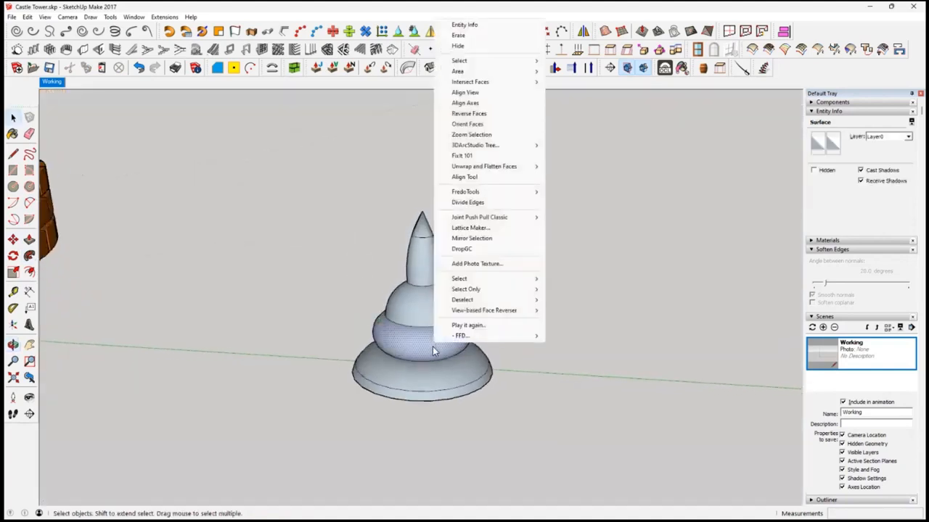
pyautogui.press('Escape')
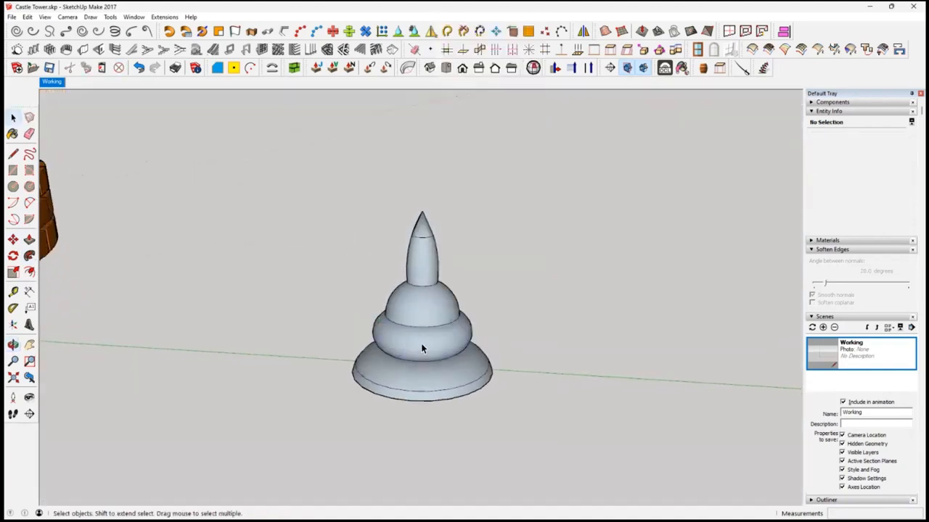
pyautogui.click(428, 313)
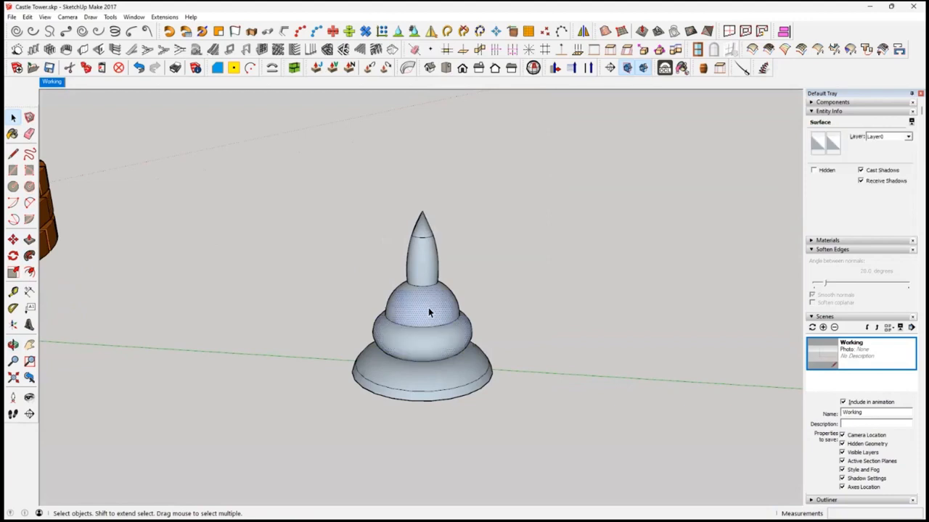
pyautogui.click(436, 258)
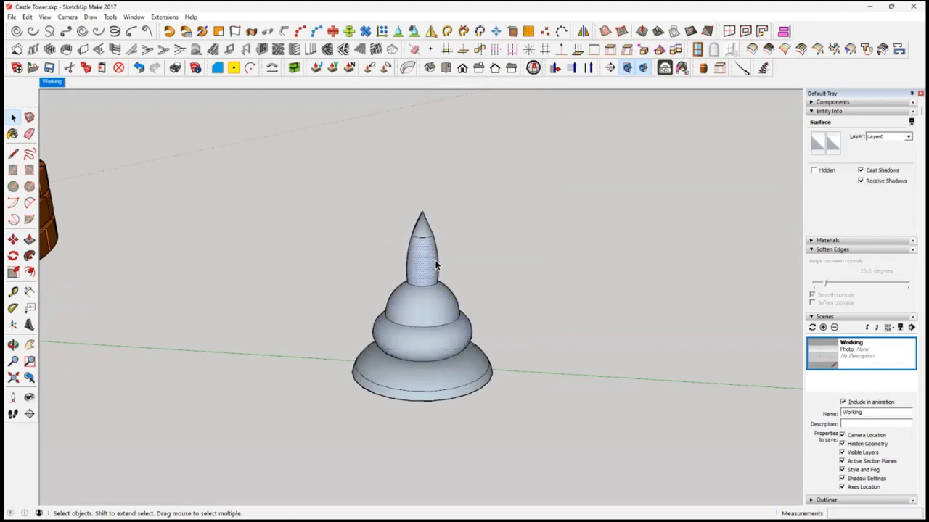
pyautogui.click(432, 348)
pyautogui.rightClick(431, 343)
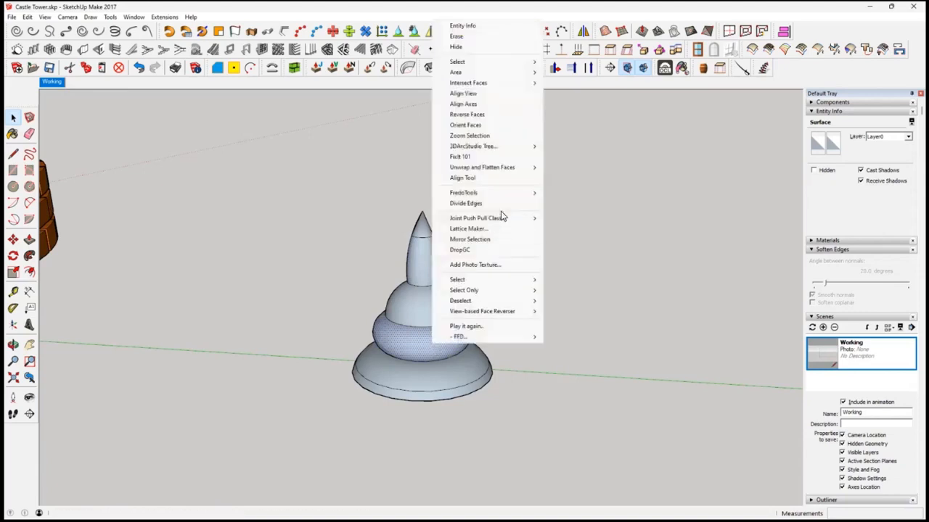
pyautogui.click(479, 116)
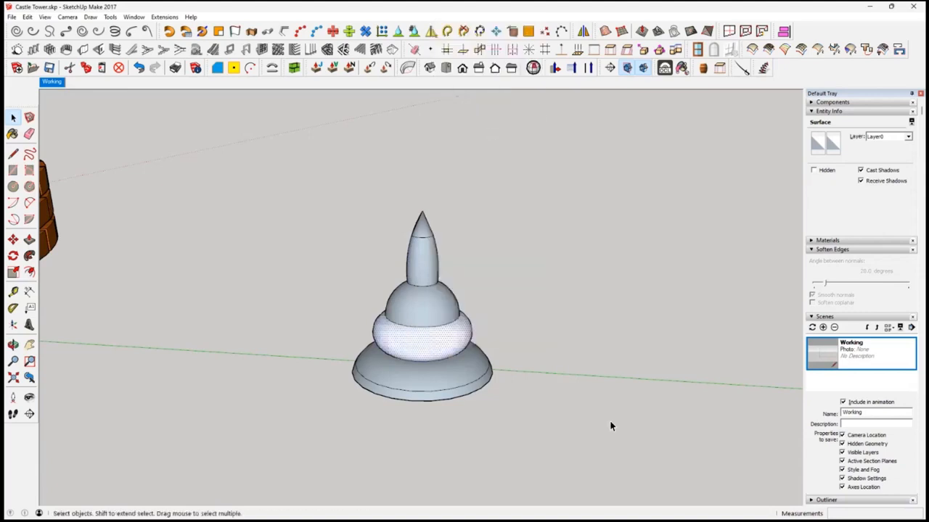
# Orient all of the finial's faces to match the middle ring, and clear the selection.
pyautogui.click(552, 402)
pyautogui.moveTo(552, 402); pyautogui.dragTo(590, 406, button='middle')
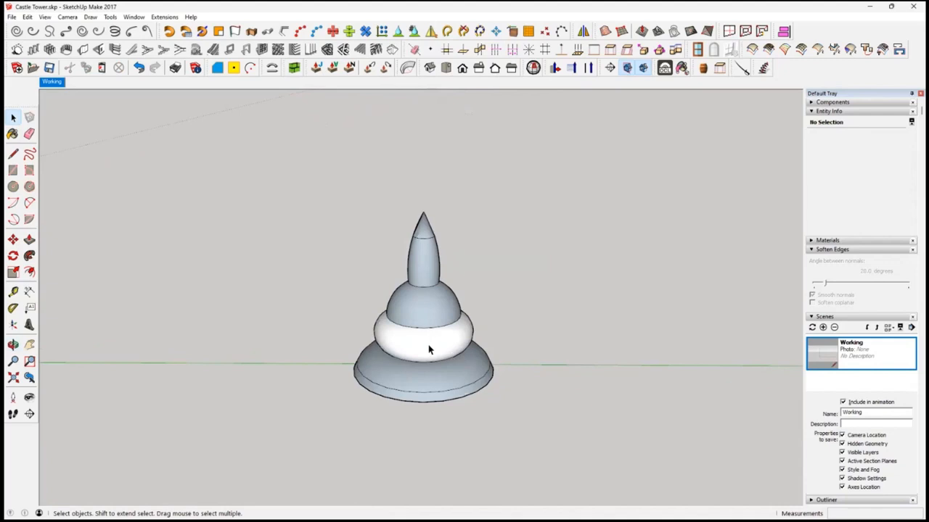
pyautogui.click(429, 350)
pyautogui.rightClick(432, 346)
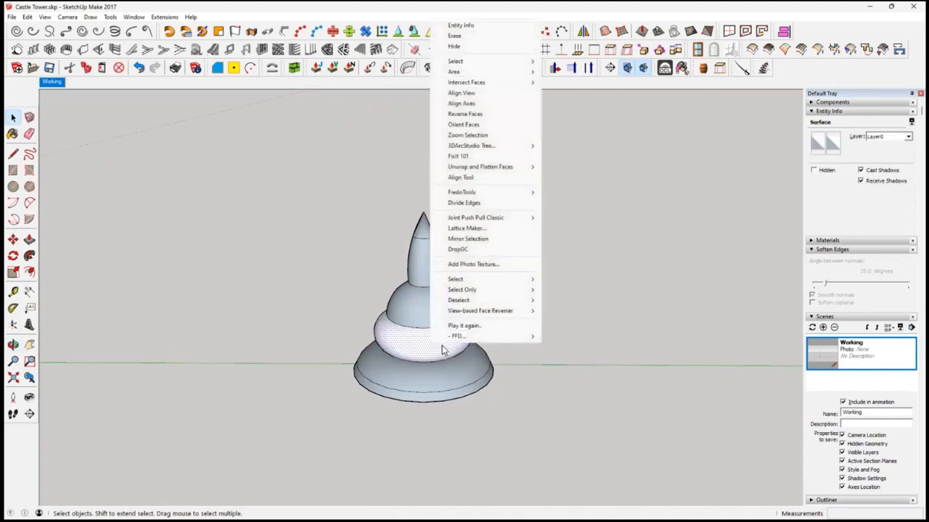
pyautogui.click(465, 125)
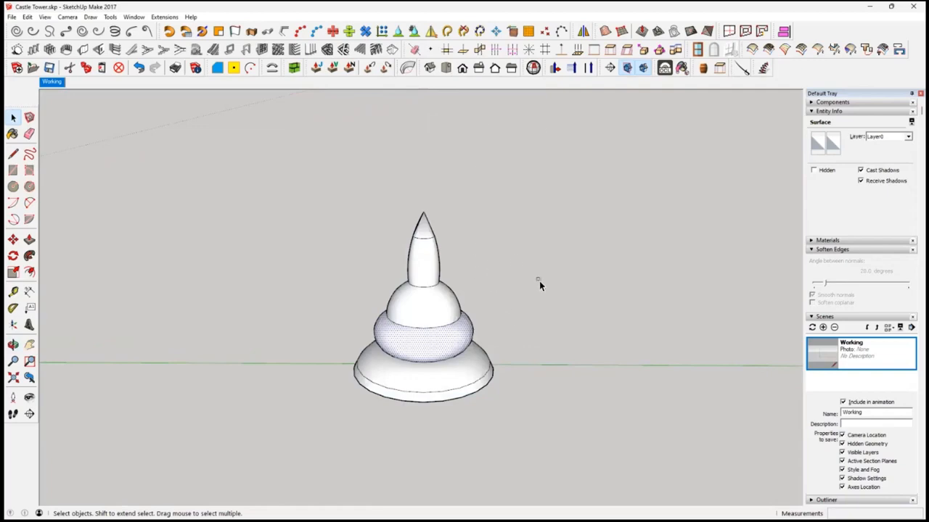
pyautogui.click(377, 174)
# Close the finial's open underside with a face by retracing one segment of the base circle's edge, about 0.07 m long.
pyautogui.moveTo(537, 312); pyautogui.dragTo(390, 312, button='middle')
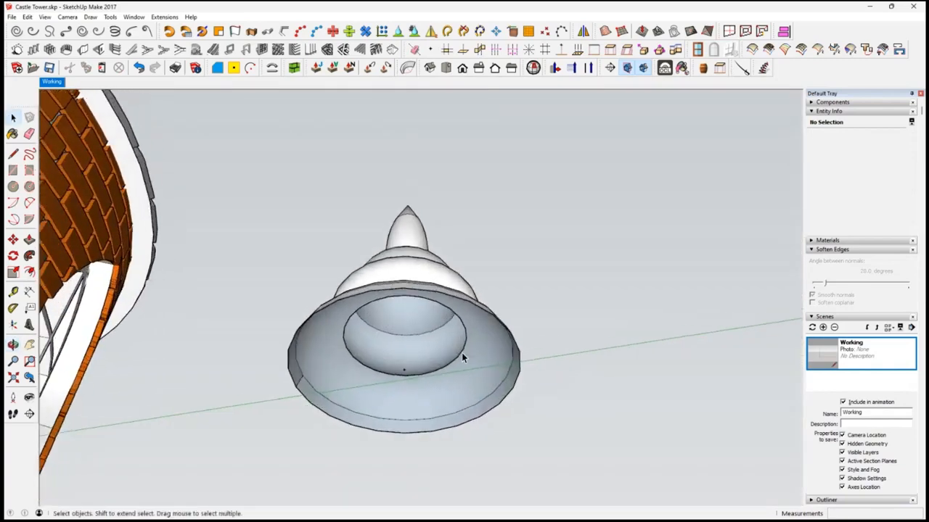
pyautogui.click(13, 154)
pyautogui.moveTo(464, 359); pyautogui.dragTo(496, 383, button='middle')
pyautogui.click(511, 390)
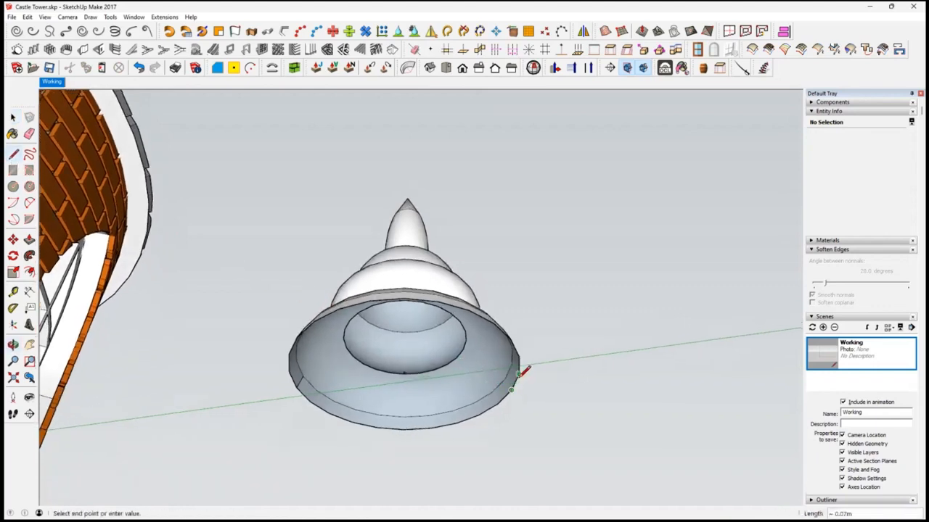
pyautogui.click(520, 374)
pyautogui.press('space')
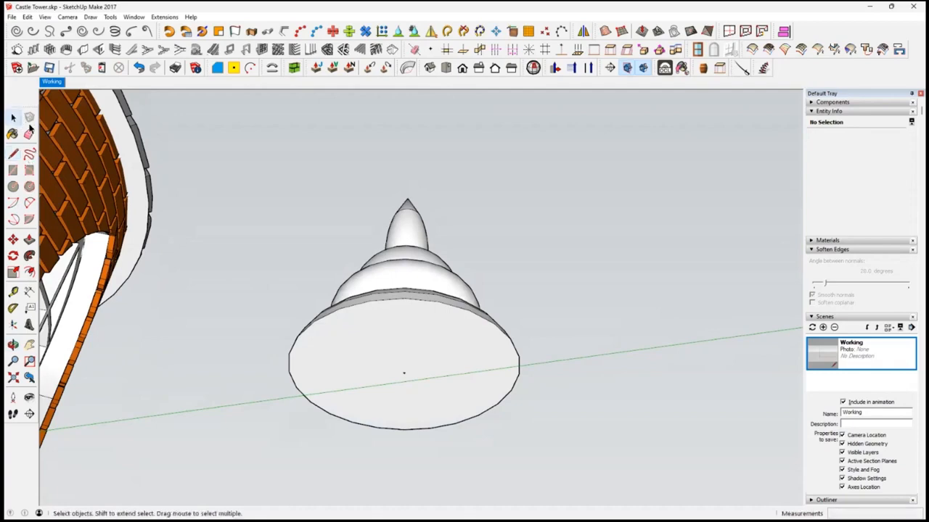
# Select the entire finial, including its base, and make it a group.
pyautogui.moveTo(366, 337); pyautogui.dragTo(409, 460, button='middle')
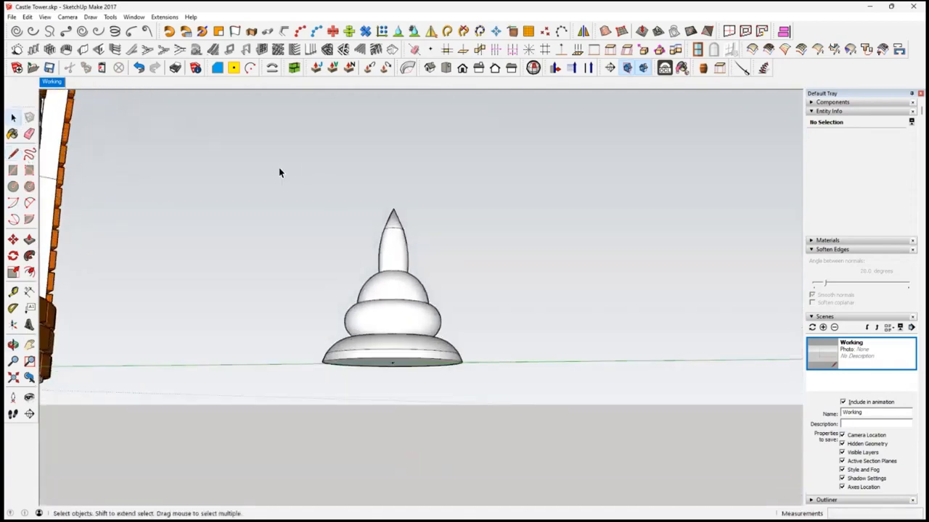
pyautogui.moveTo(277, 169); pyautogui.dragTo(527, 411)
pyautogui.rightClick(380, 308)
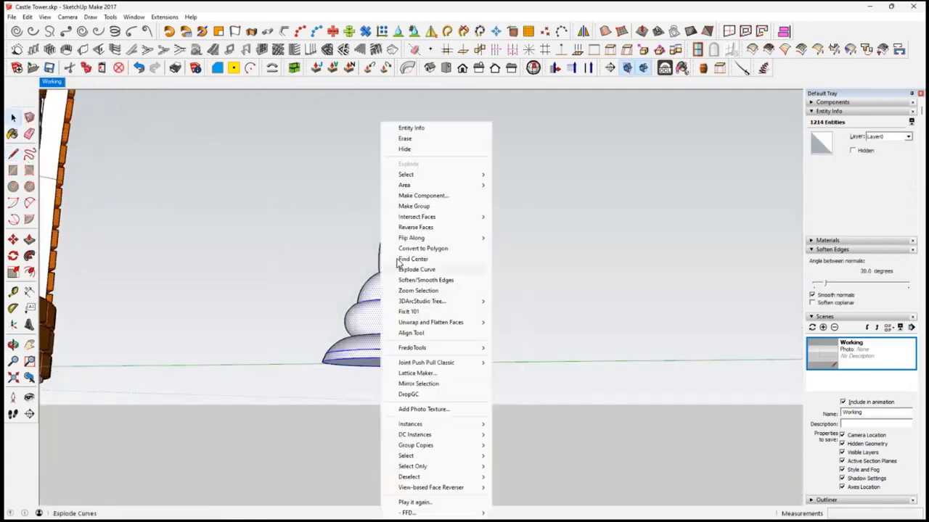
pyautogui.click(413, 206)
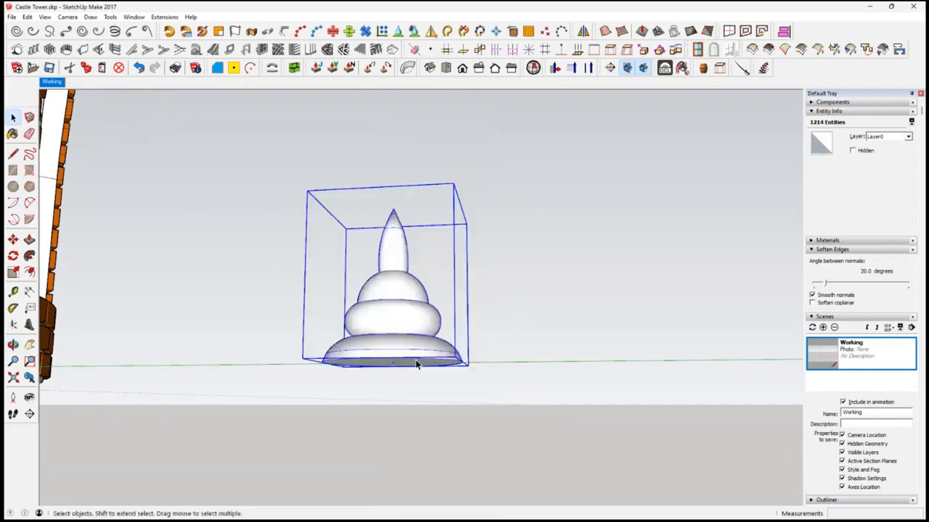
# Move the finial group up from the ground onto the open top of the tower's cone roof, at its rim.
pyautogui.moveTo(413, 266); pyautogui.dragTo(415, 200, button='middle')
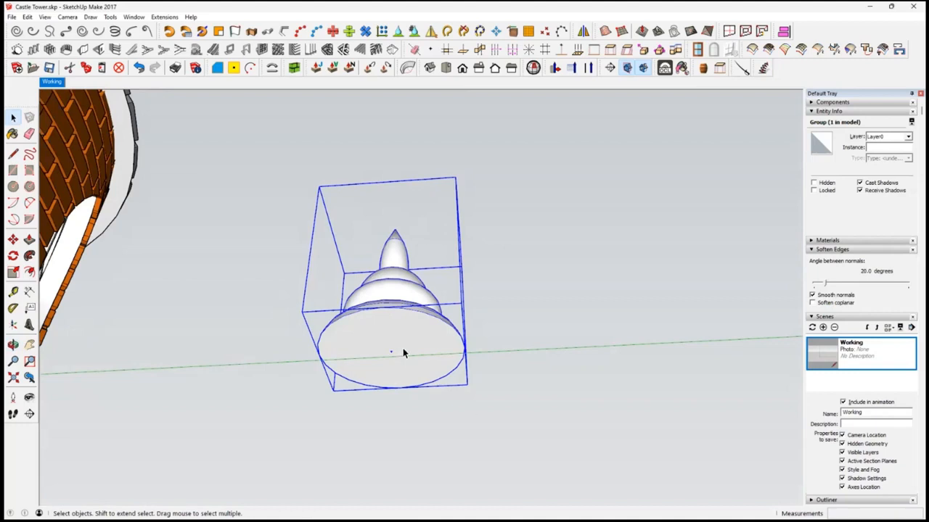
pyautogui.click(13, 238)
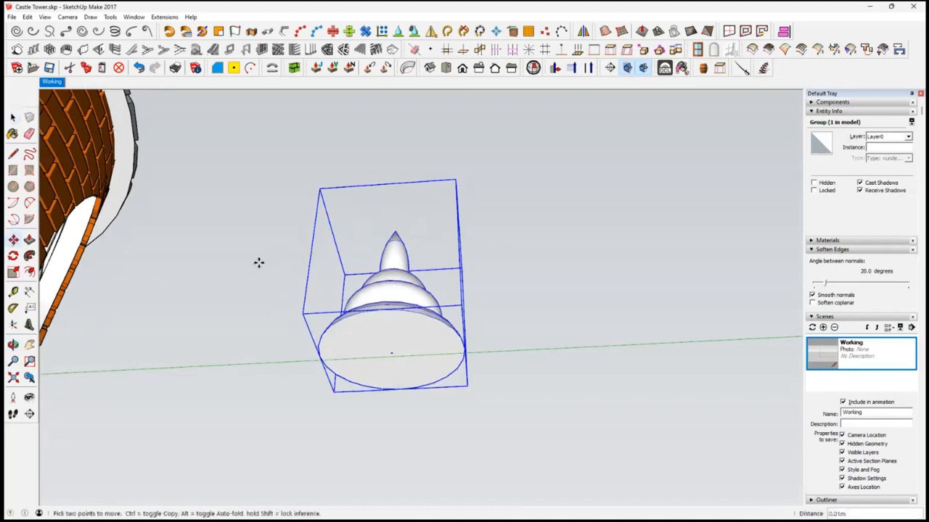
pyautogui.moveTo(265, 260); pyautogui.dragTo(432, 243, button='middle')
pyautogui.scroll(-5, 406, 432)
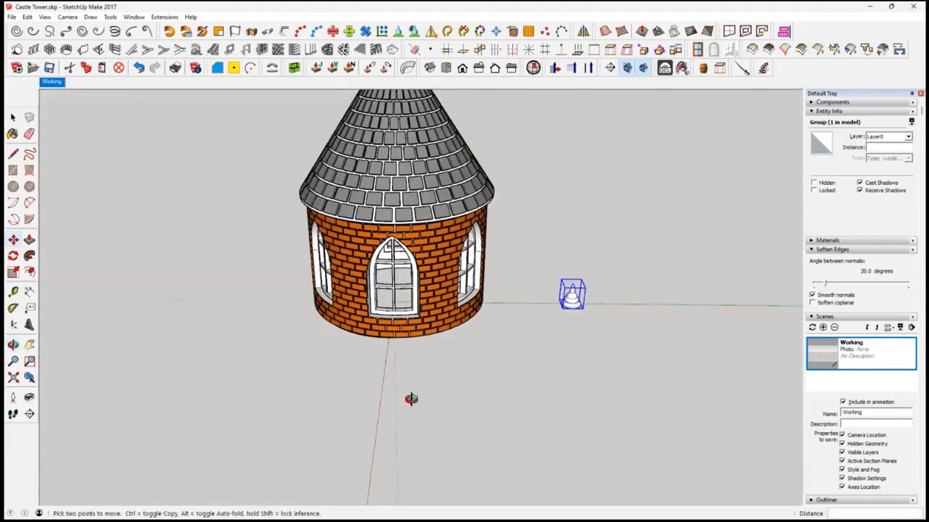
pyautogui.moveTo(408, 398); pyautogui.dragTo(410, 210, button='middle')
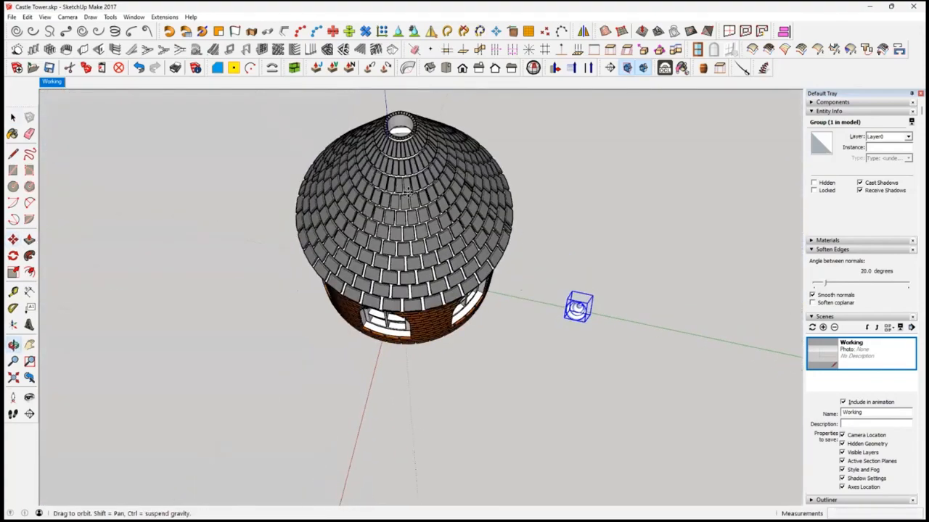
pyautogui.moveTo(406, 116); pyautogui.dragTo(406, 183, button='middle')
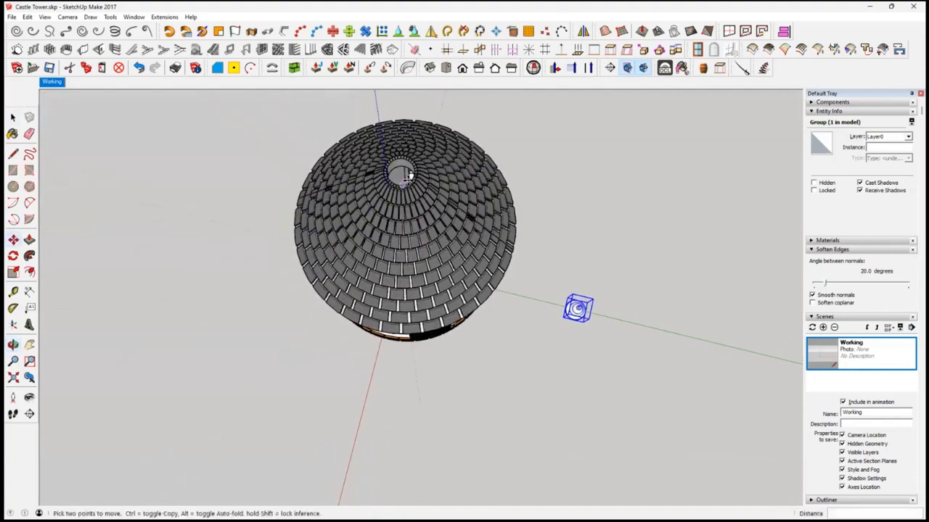
pyautogui.scroll(5, 407, 183)
pyautogui.scroll(-5, 405, 181)
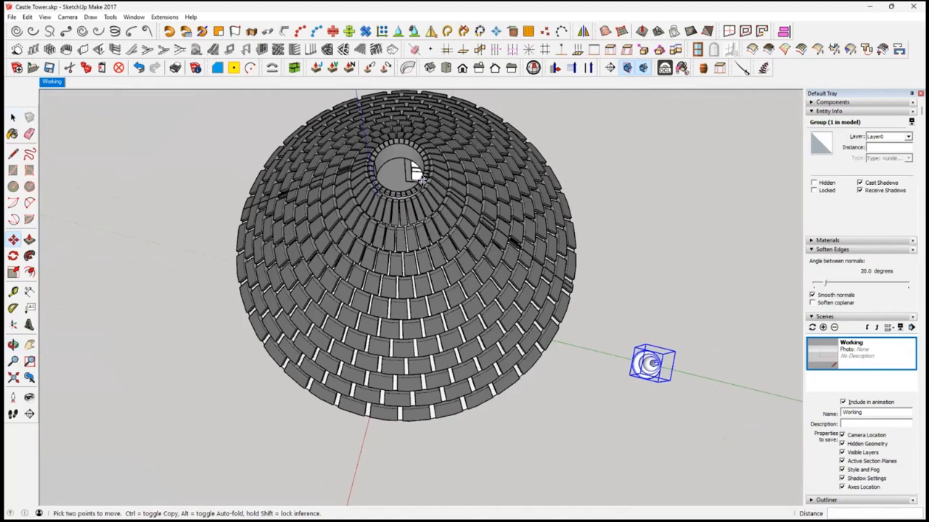
pyautogui.click(416, 173)
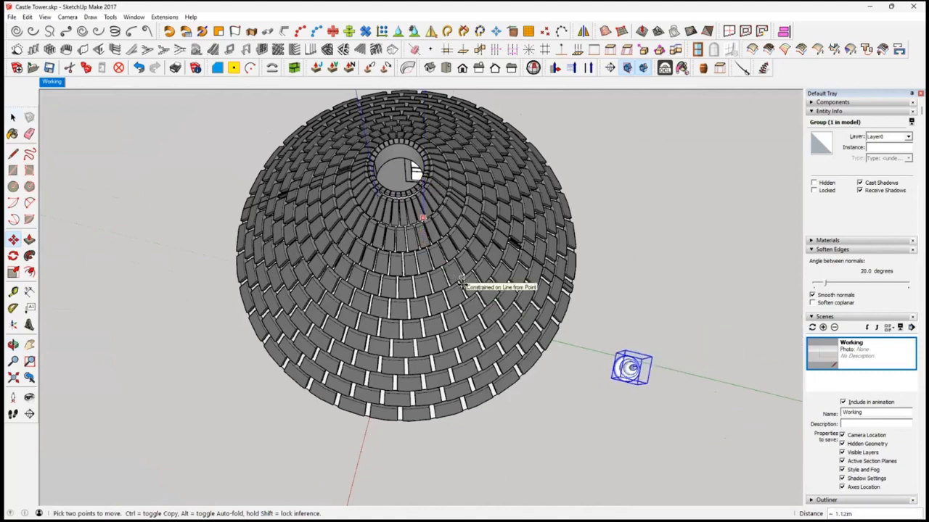
pyautogui.moveTo(658, 424); pyautogui.dragTo(686, 221, button='middle')
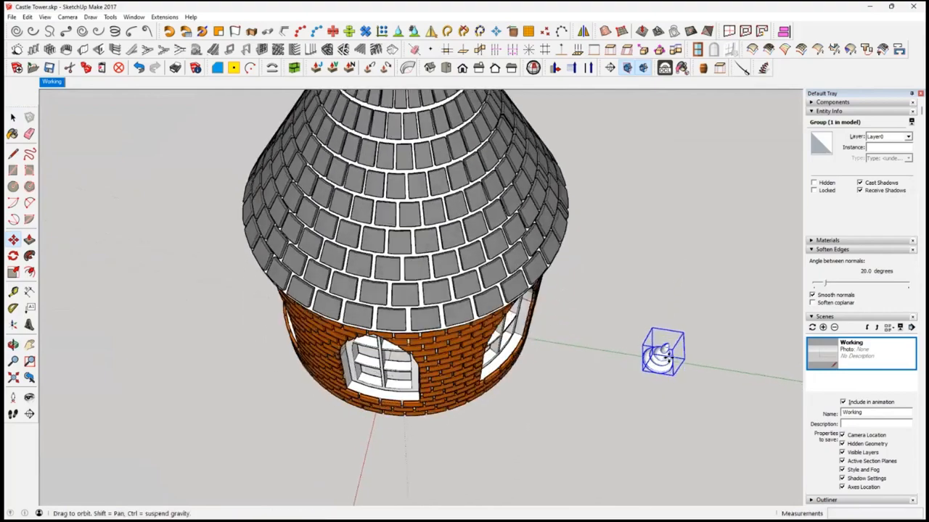
pyautogui.moveTo(667, 357); pyautogui.dragTo(668, 354, button='middle')
pyautogui.click(668, 355)
pyautogui.press('Up')
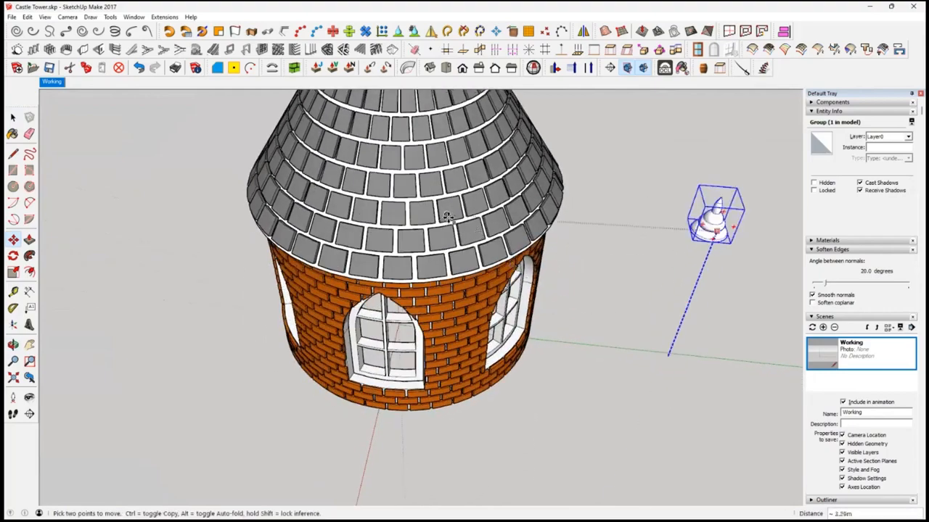
pyautogui.moveTo(447, 218); pyautogui.dragTo(427, 406, button='middle')
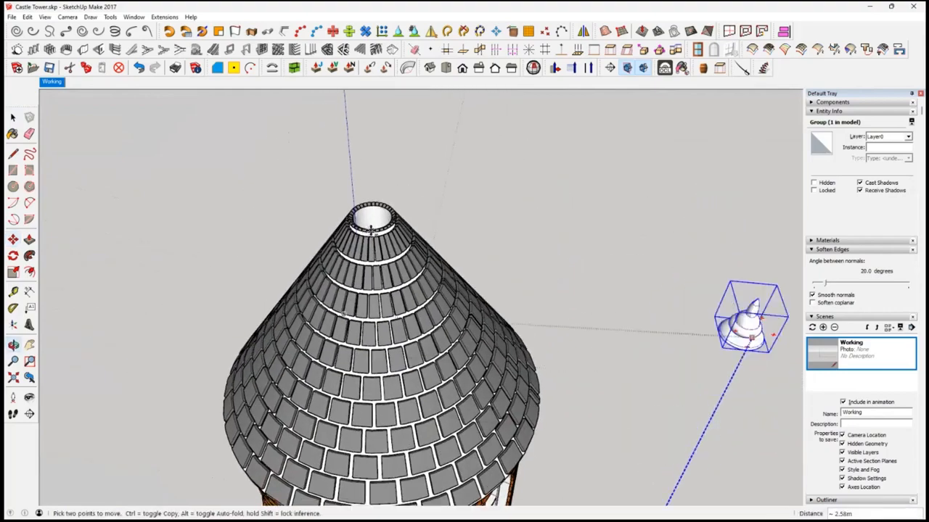
pyautogui.press('Up')
pyautogui.click(372, 229)
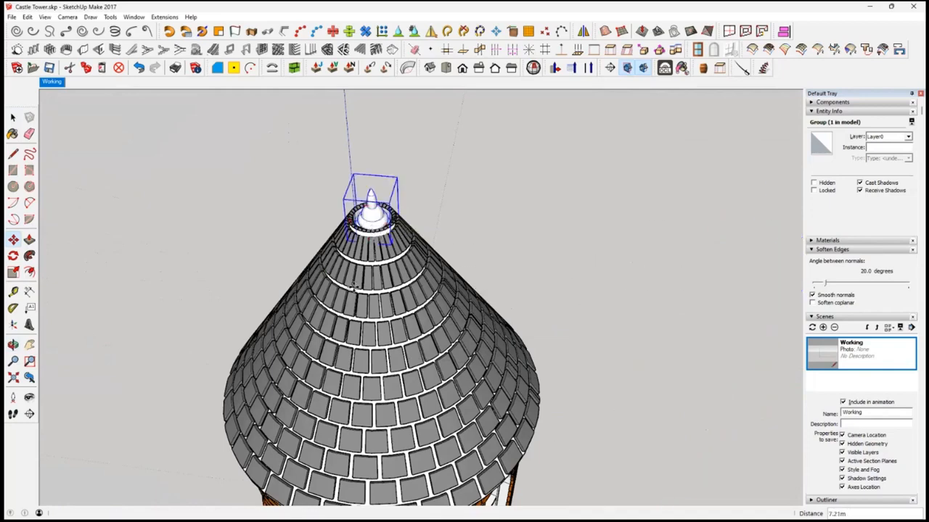
# Scale the finial group up uniformly about its opposite corner by a factor of about 1.56.
pyautogui.scroll(5, 373, 238)
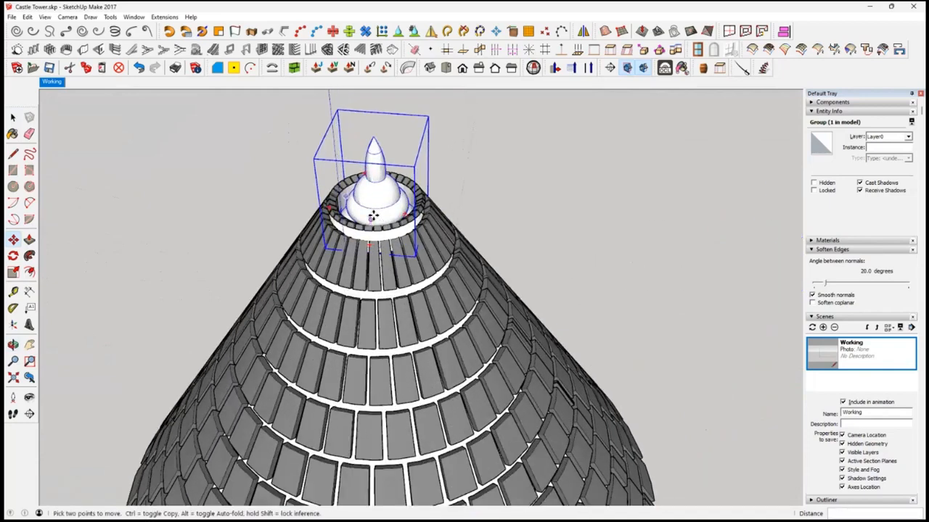
pyautogui.moveTo(434, 214); pyautogui.dragTo(439, 209, button='middle')
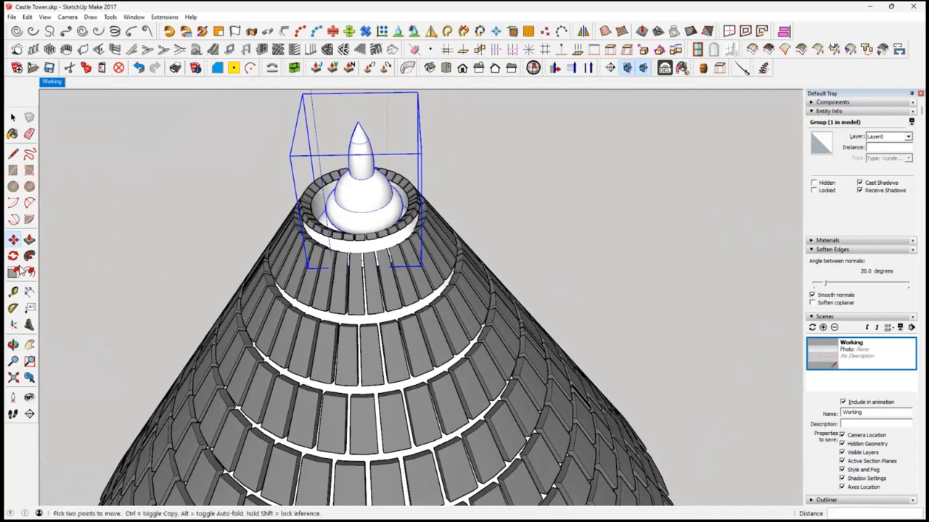
pyautogui.click(13, 273)
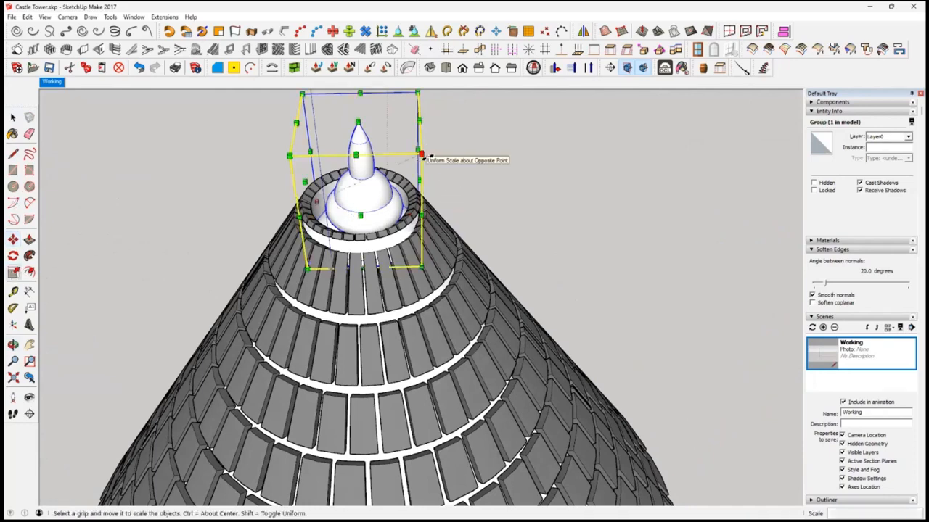
pyautogui.click(423, 153)
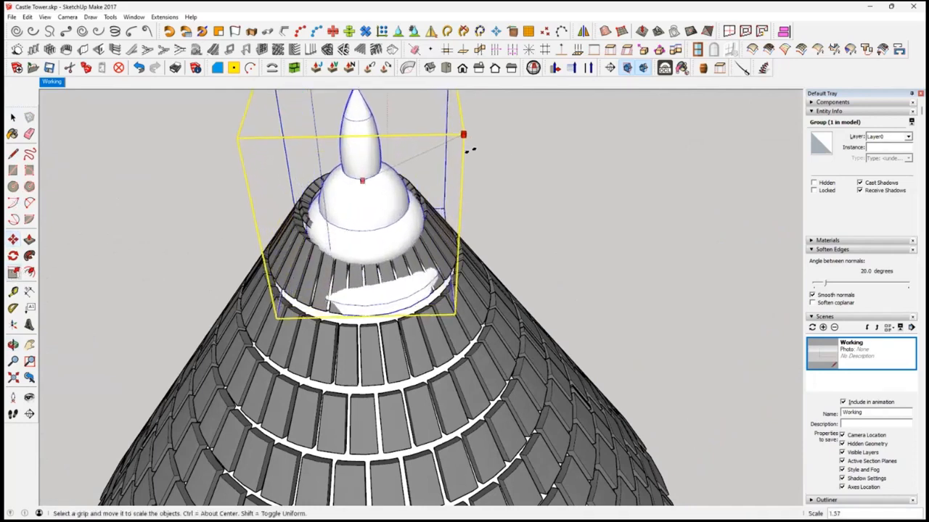
pyautogui.click(468, 144)
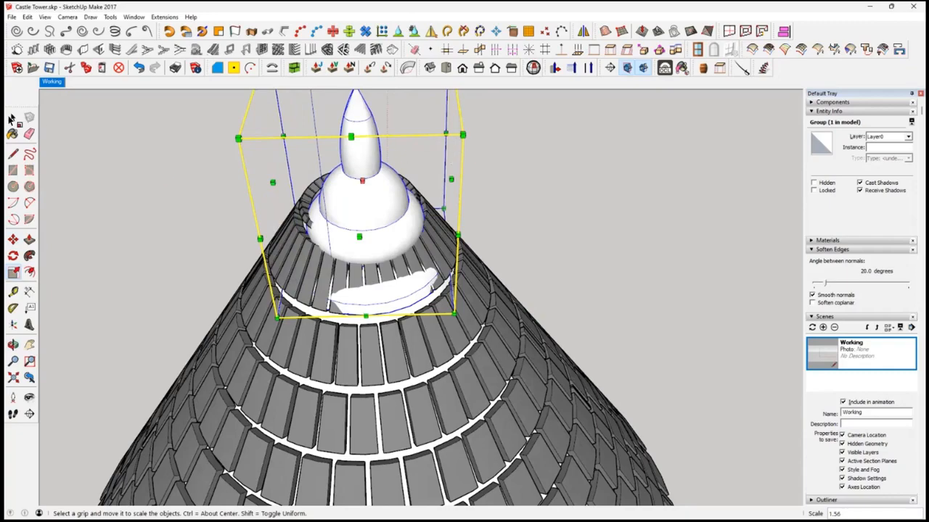
pyautogui.click(12, 118)
# Move the enlarged finial up and centre it over the cone roof so its flared base covers the rim, ending with a shift of about 0.16 m.
pyautogui.moveTo(206, 255); pyautogui.dragTo(389, 251, button='middle')
pyautogui.moveTo(387, 245); pyautogui.dragTo(425, 239, button='middle')
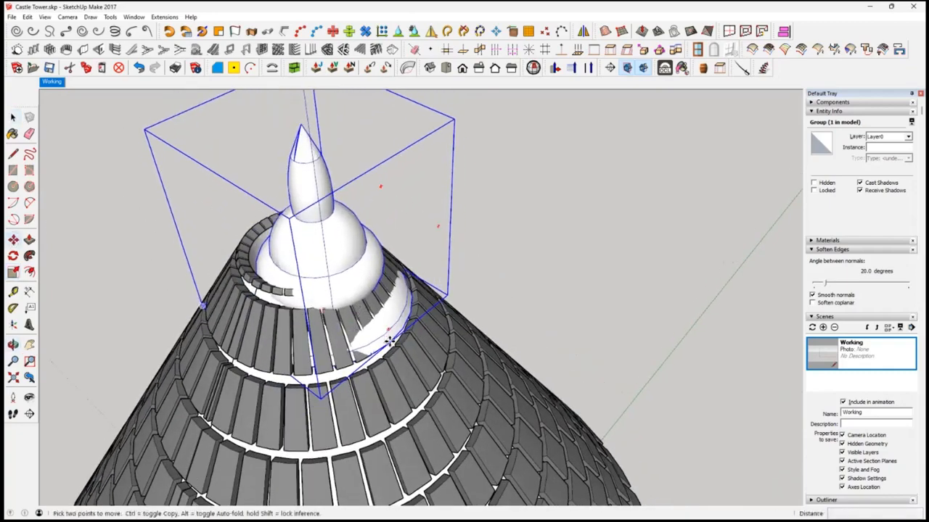
pyautogui.click(357, 288)
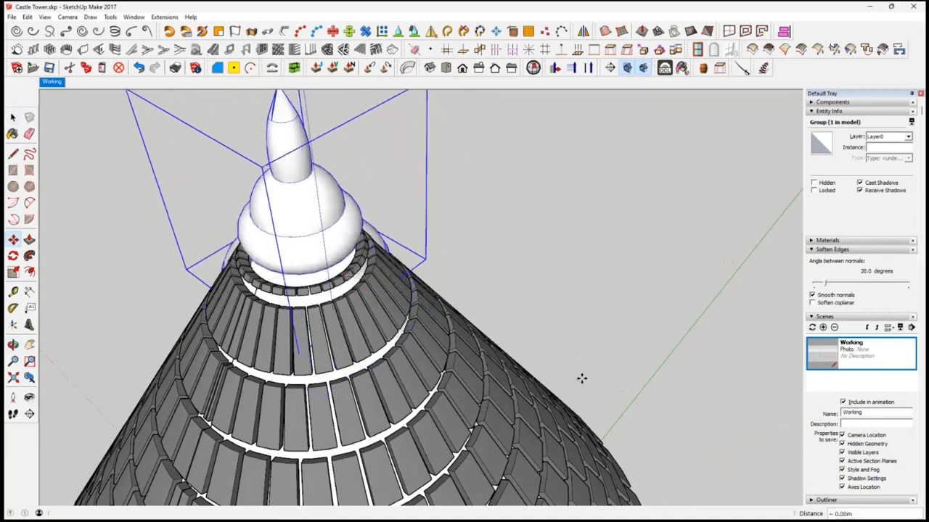
pyautogui.moveTo(581, 378); pyautogui.dragTo(300, 297, button='middle')
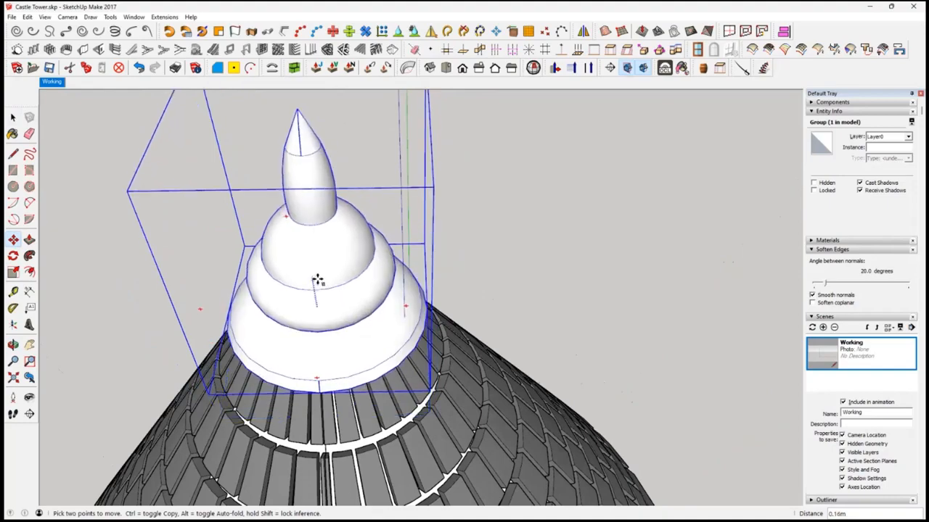
pyautogui.scroll(-6, 457, 352)
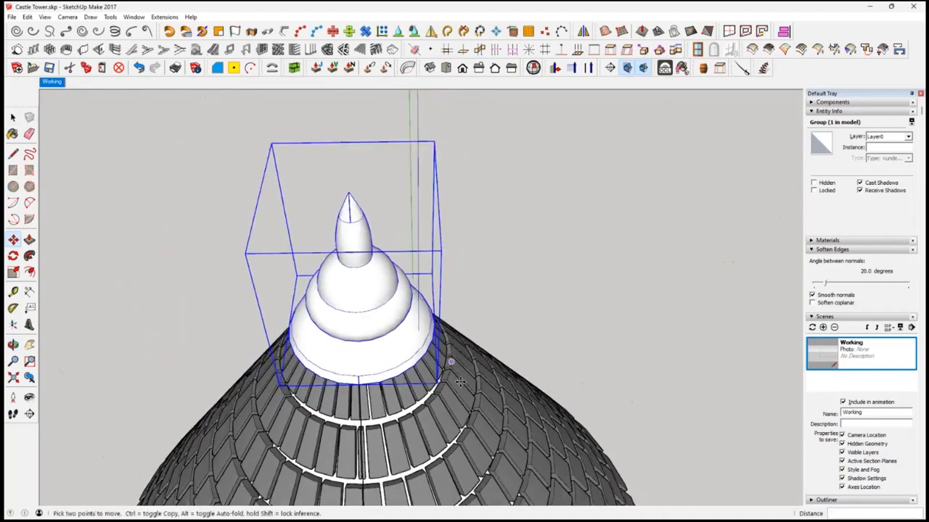